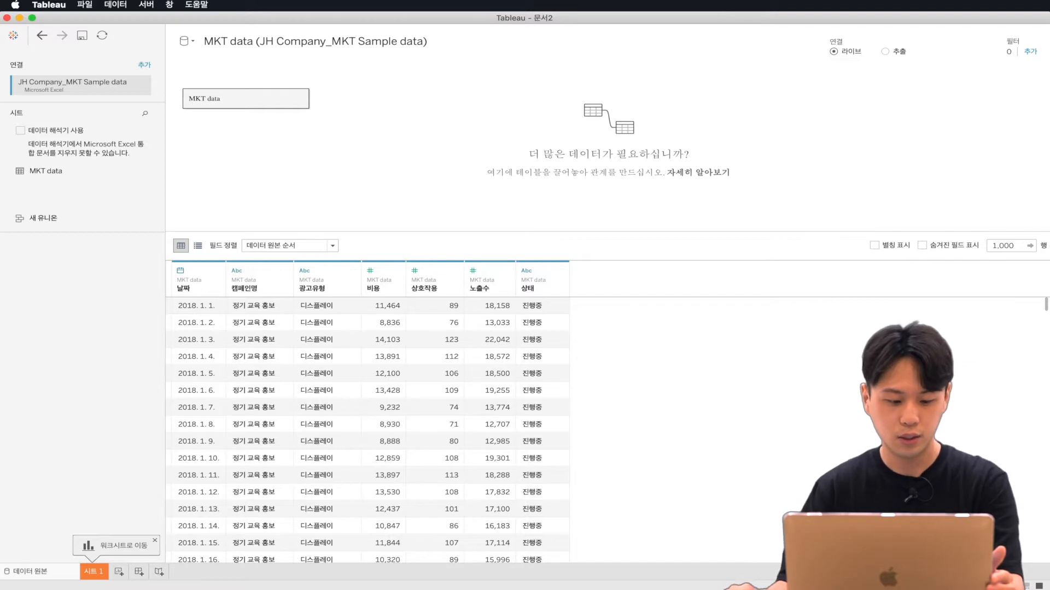
# Open worksheet 시트 1 and set its mark type to pie chart (파이 차트)
pyautogui.click(94, 568)
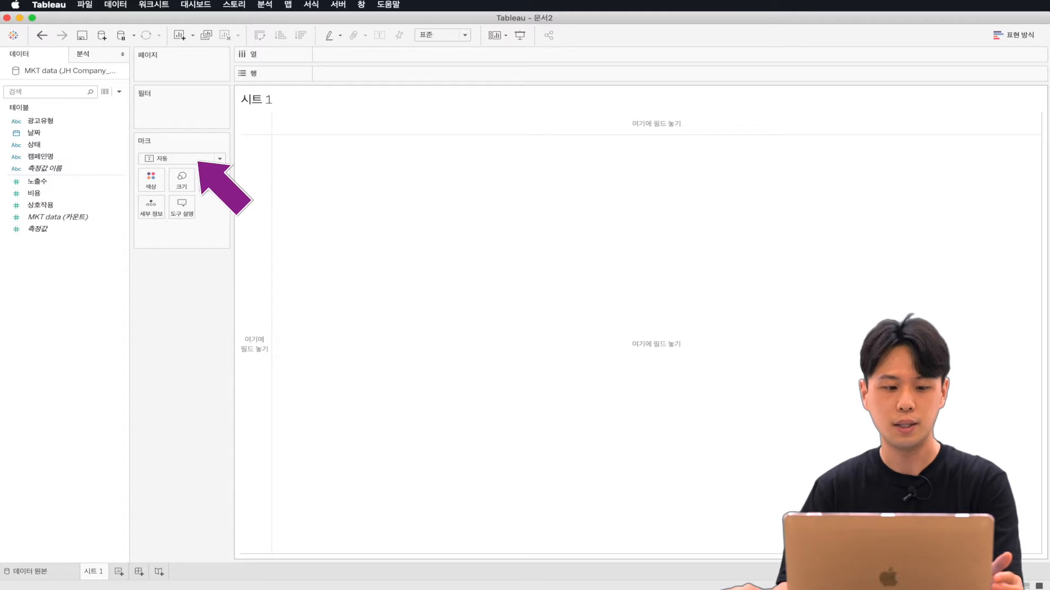
pyautogui.click(191, 161)
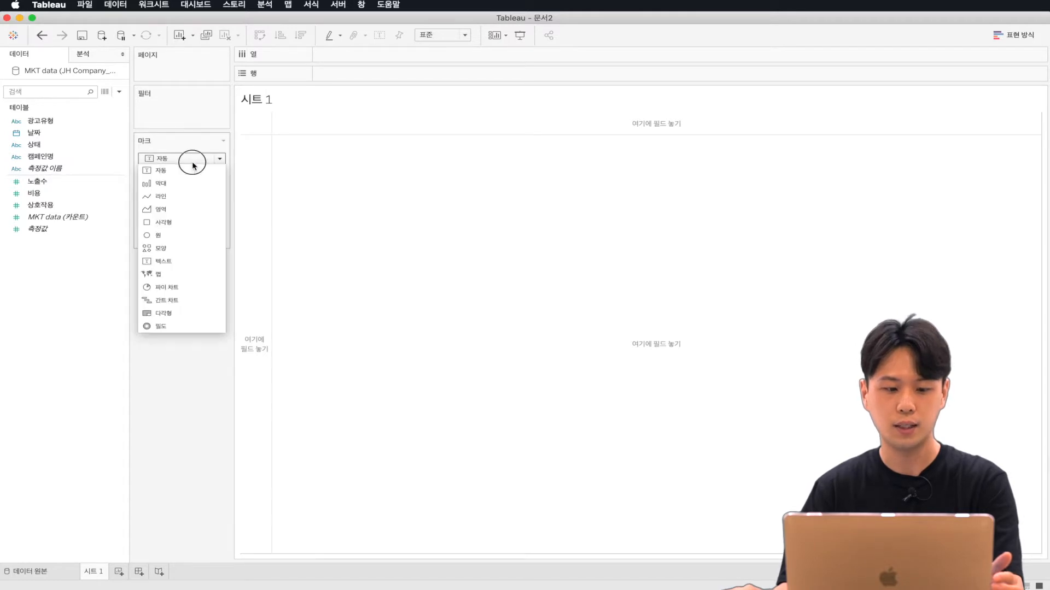
pyautogui.click(172, 289)
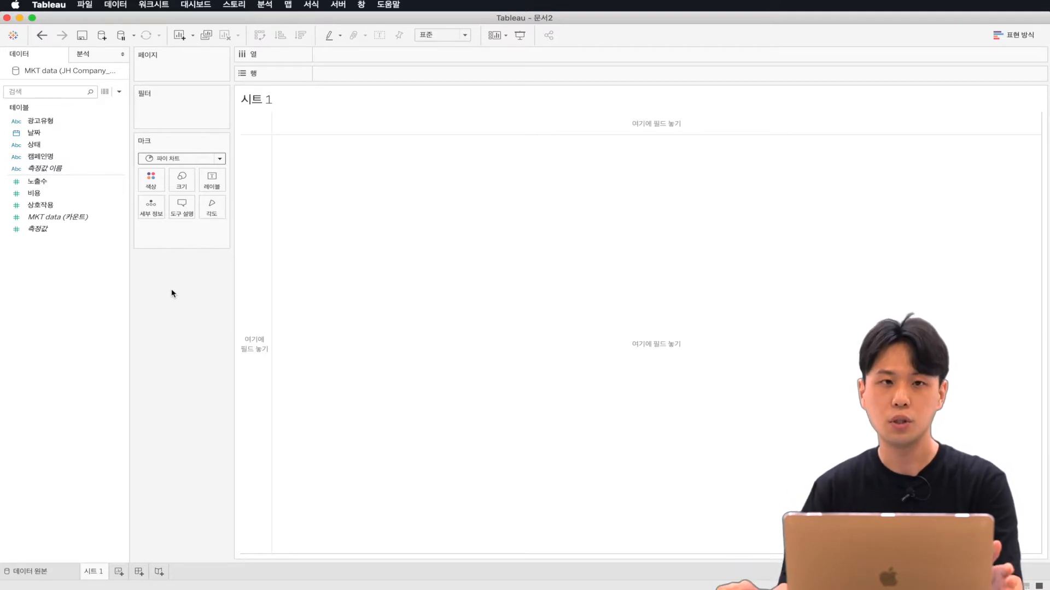
# Build the pie with 광고유형 as colour and 비용 as slice angle, fitting the chart to the entire view (전체 보기)
pyautogui.click(54, 123)
pyautogui.moveTo(54, 126); pyautogui.dragTo(150, 189)
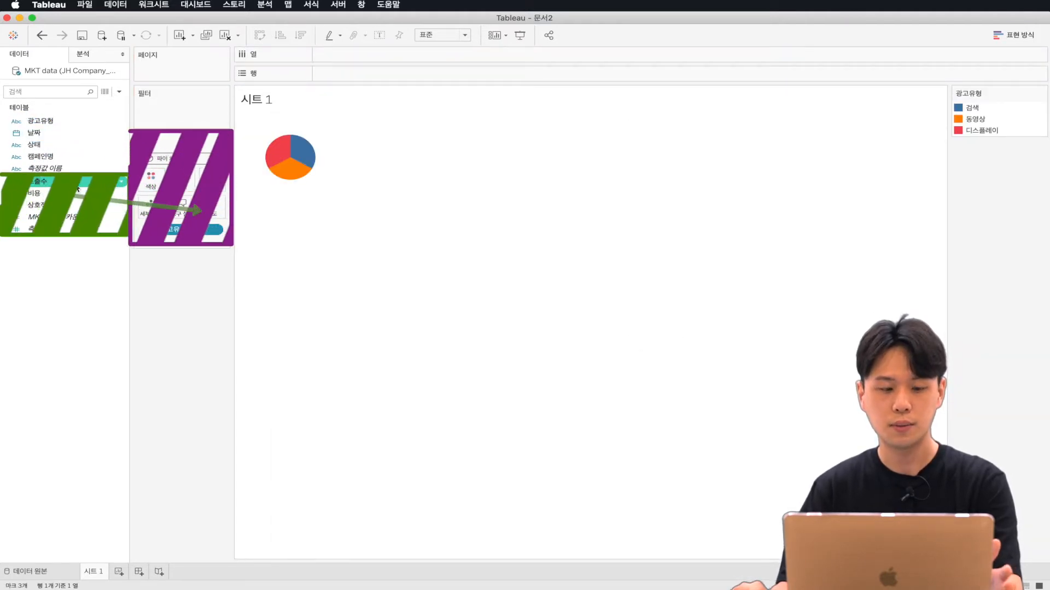
pyautogui.moveTo(76, 187); pyautogui.dragTo(209, 215)
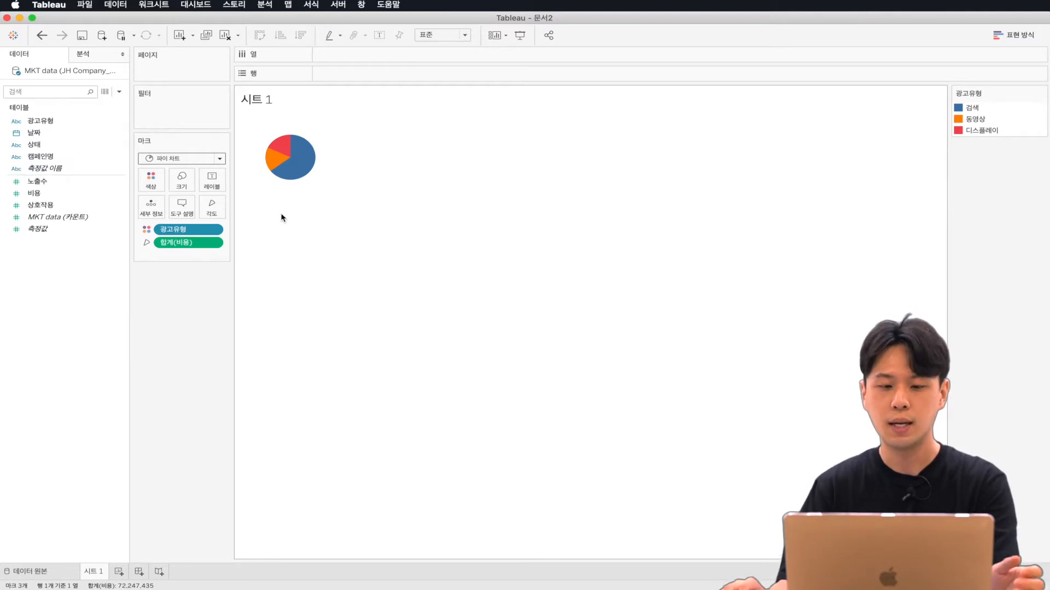
pyautogui.click(432, 35)
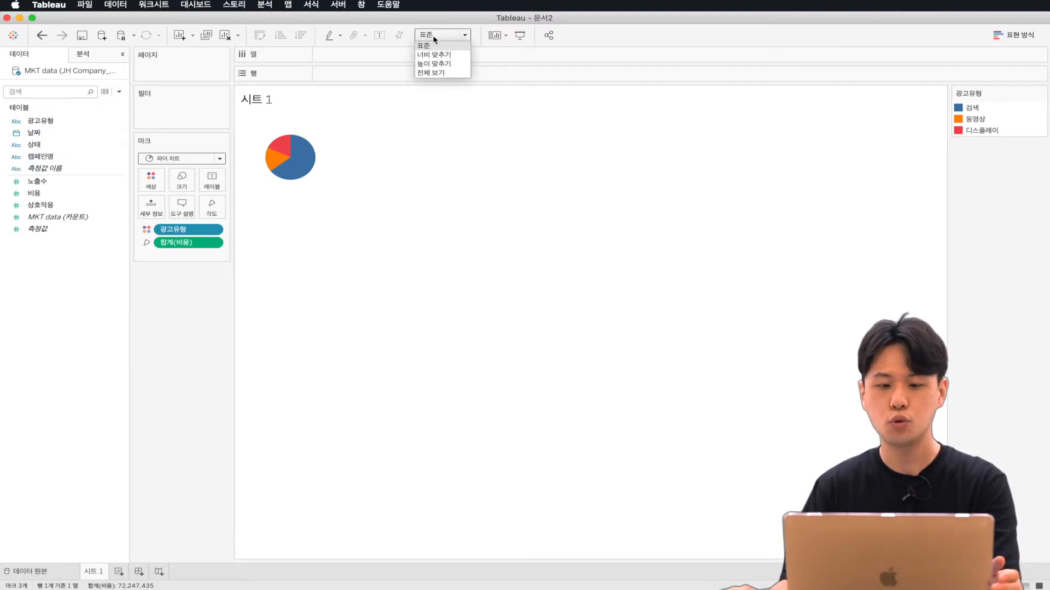
pyautogui.click(436, 72)
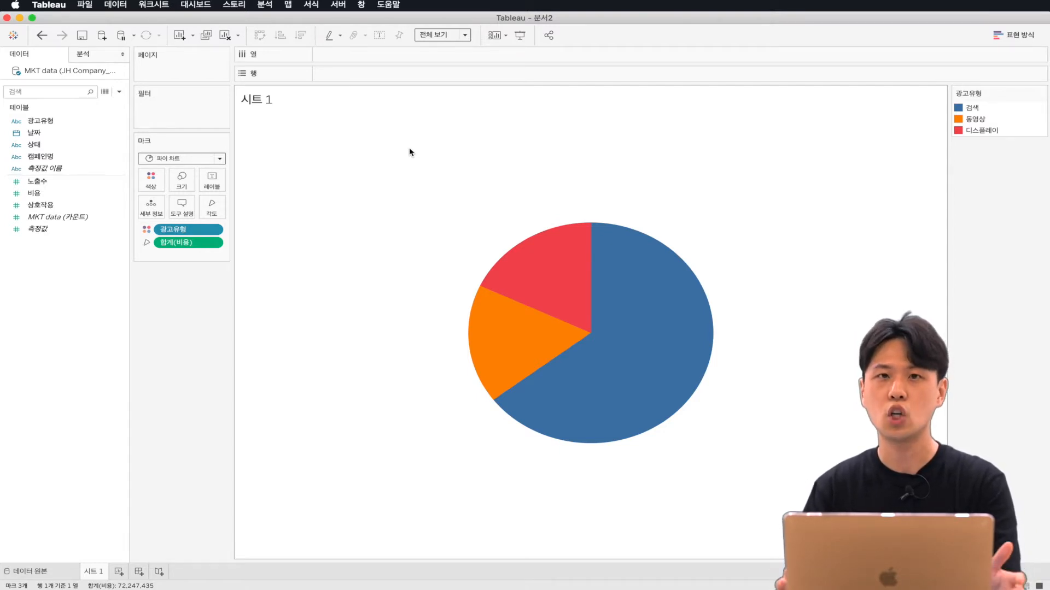
# Recolour the slices from the 자주색-분홍색-회색 palette: 검색 light lavender, 동영상 dark purple and 디스플레이 deep pink
pyautogui.doubleClick(958, 110)
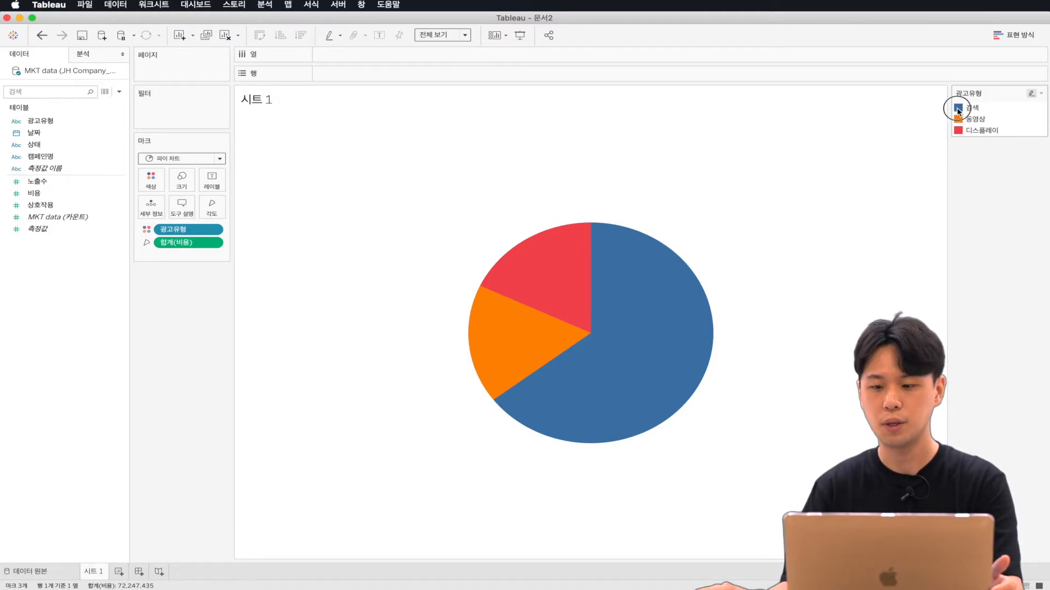
pyautogui.moveTo(503, 187); pyautogui.dragTo(510, 121)
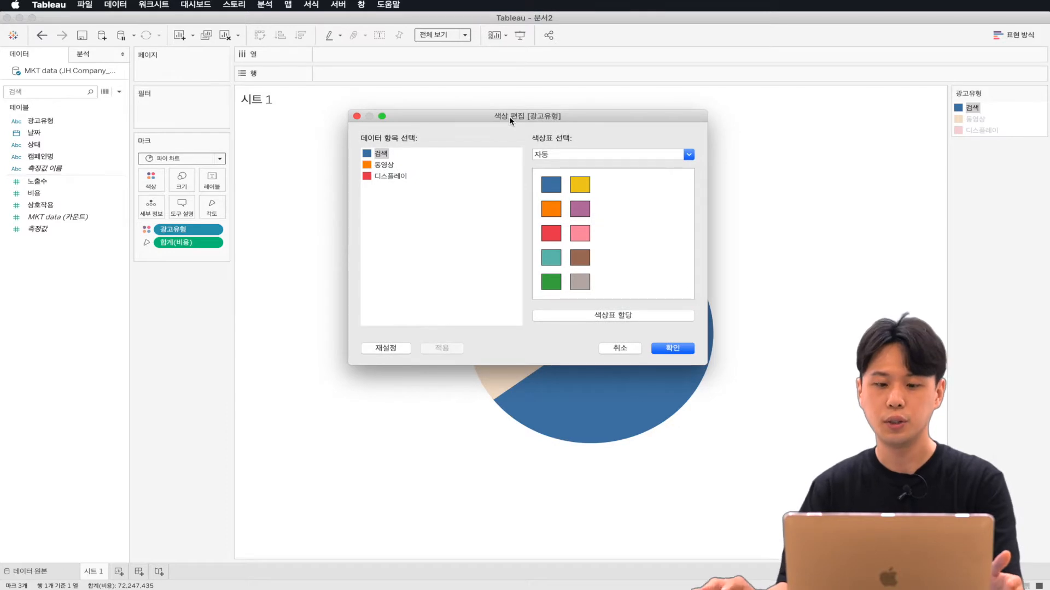
pyautogui.click(574, 155)
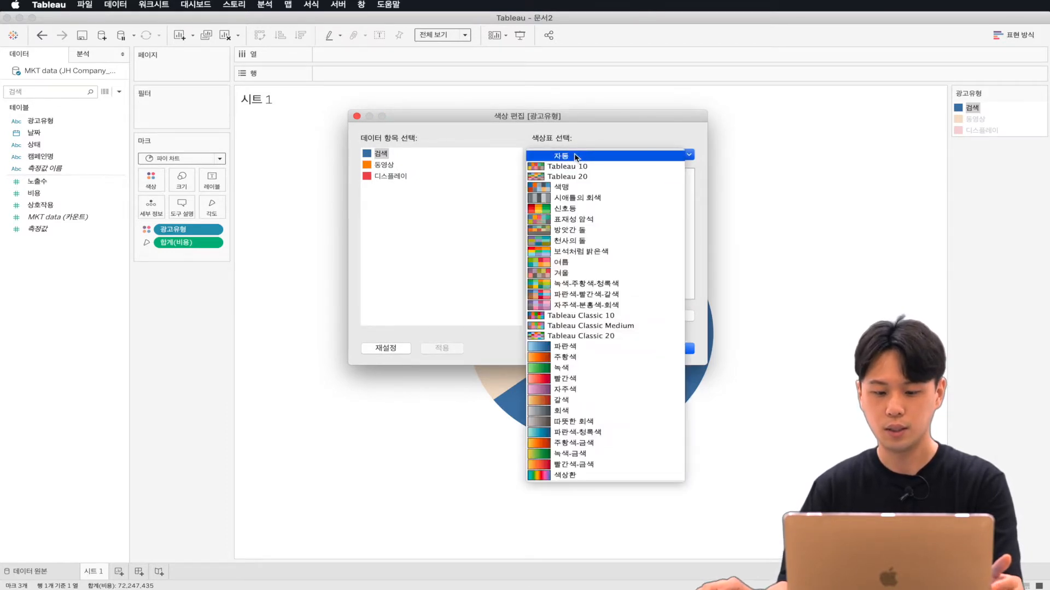
pyautogui.click(584, 306)
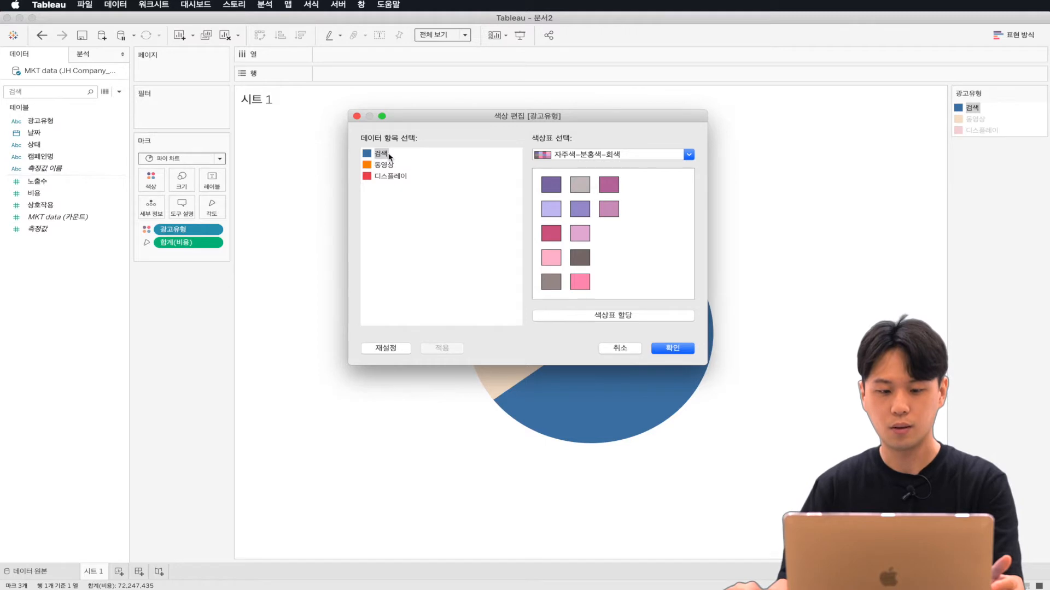
pyautogui.click(552, 210)
pyautogui.click(384, 165)
pyautogui.click(556, 188)
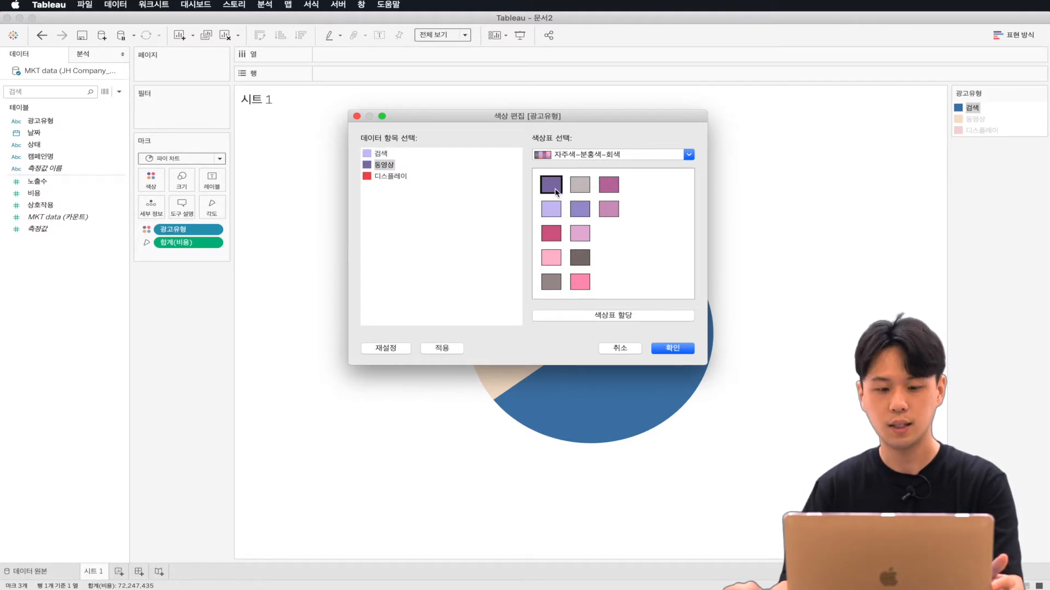
pyautogui.click(386, 176)
pyautogui.click(550, 234)
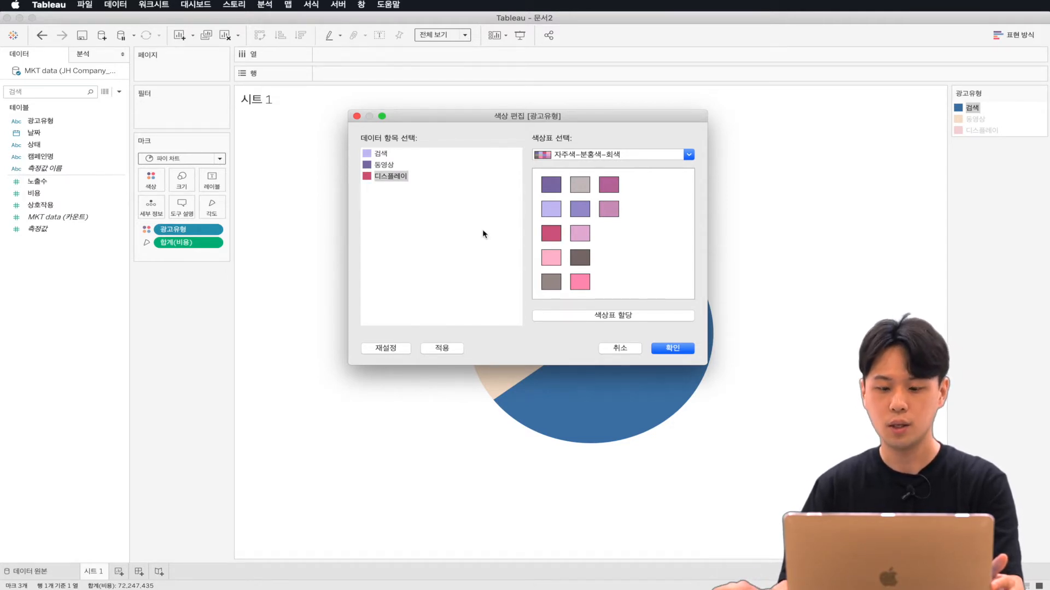
pyautogui.click(668, 348)
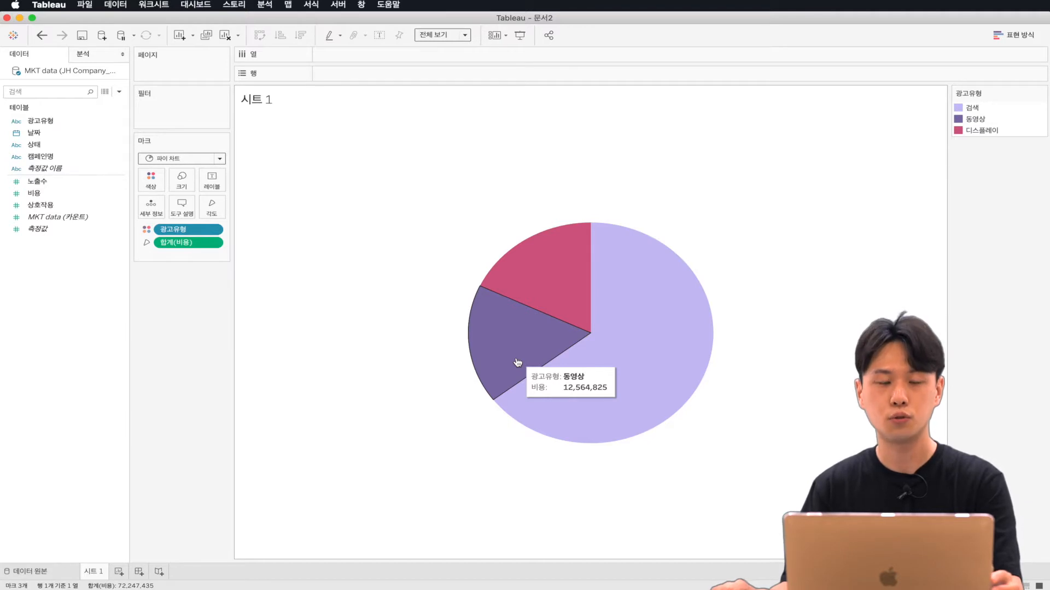
# Give the pie slices a white border
pyautogui.click(149, 180)
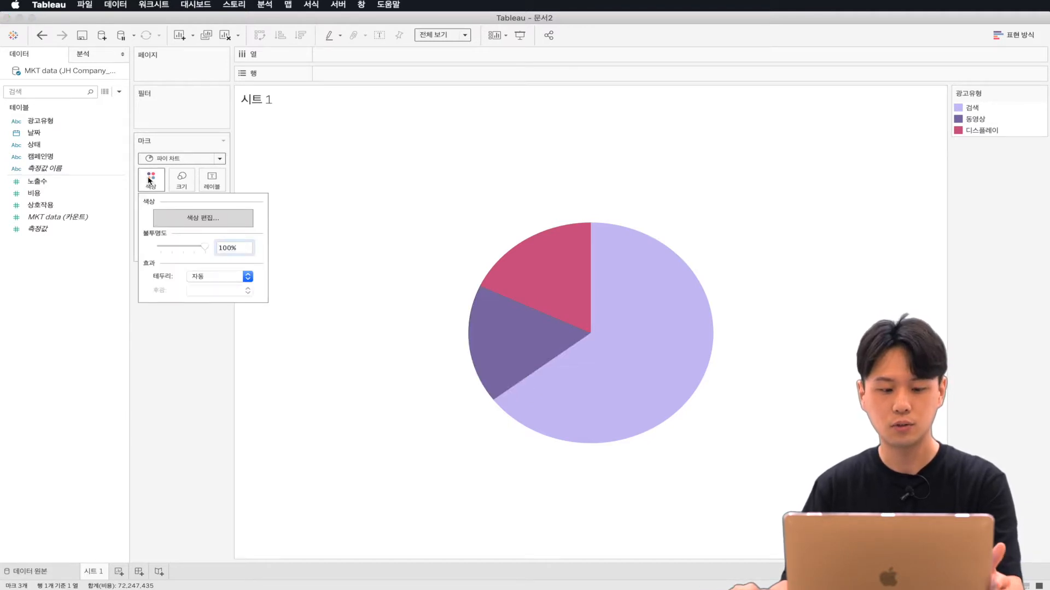
pyautogui.click(207, 277)
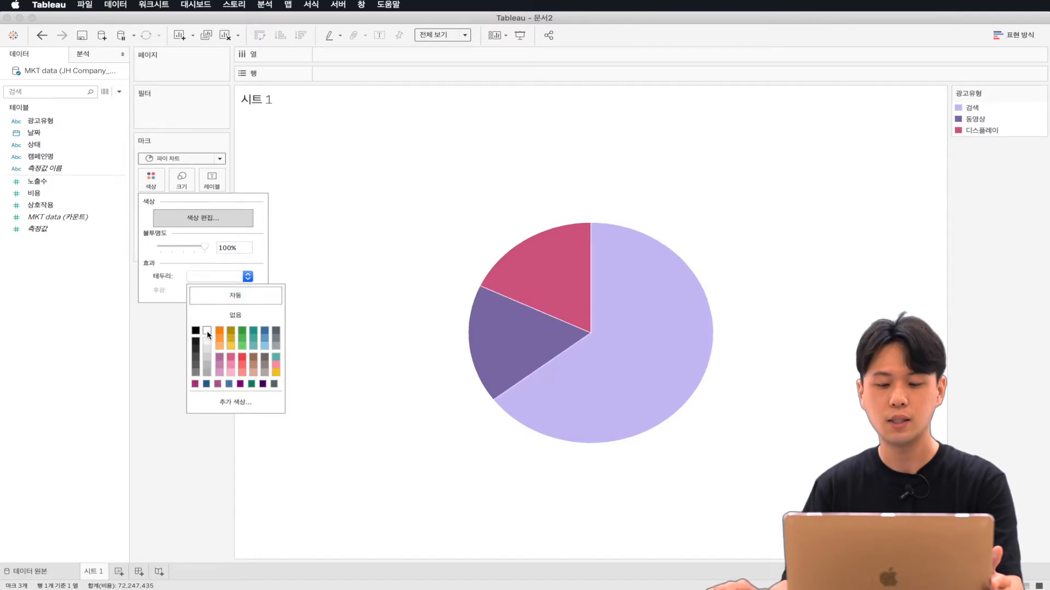
pyautogui.click(447, 321)
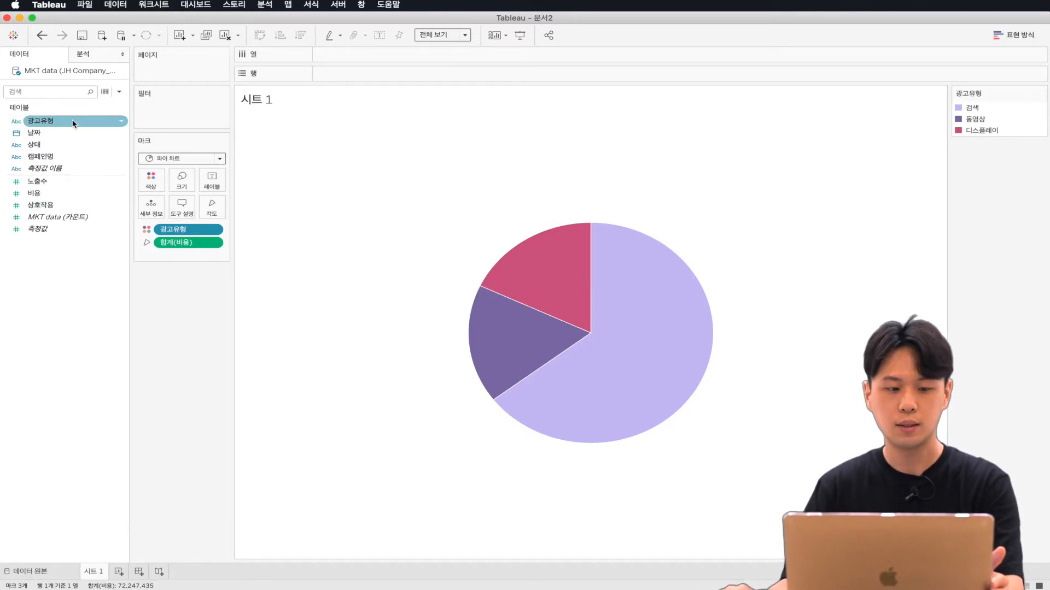
# Label each pie slice with its 광고유형 and the sum of 비용
pyautogui.moveTo(60, 123); pyautogui.dragTo(210, 190)
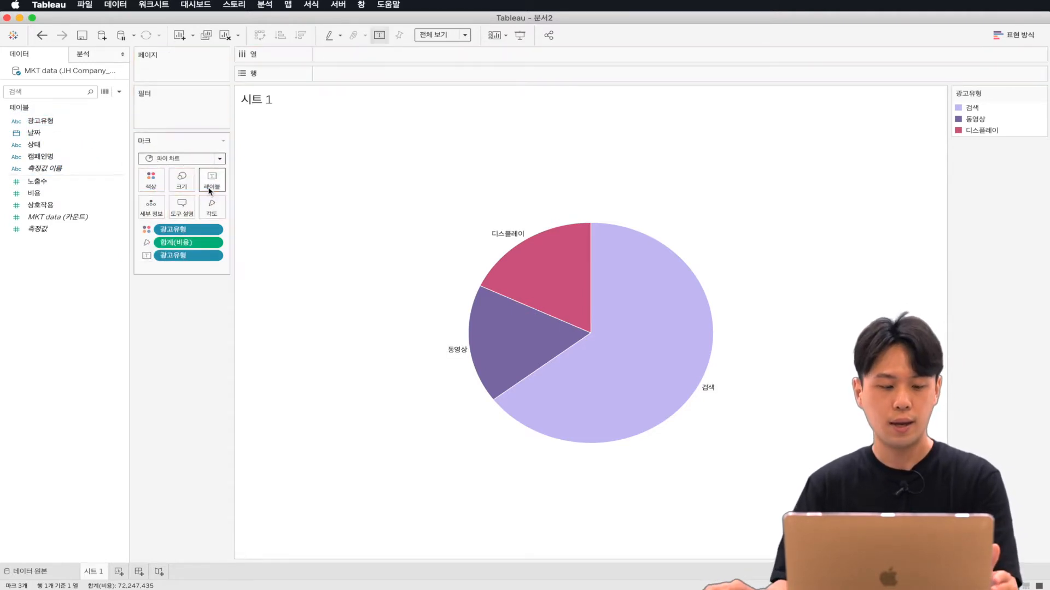
pyautogui.click(60, 194)
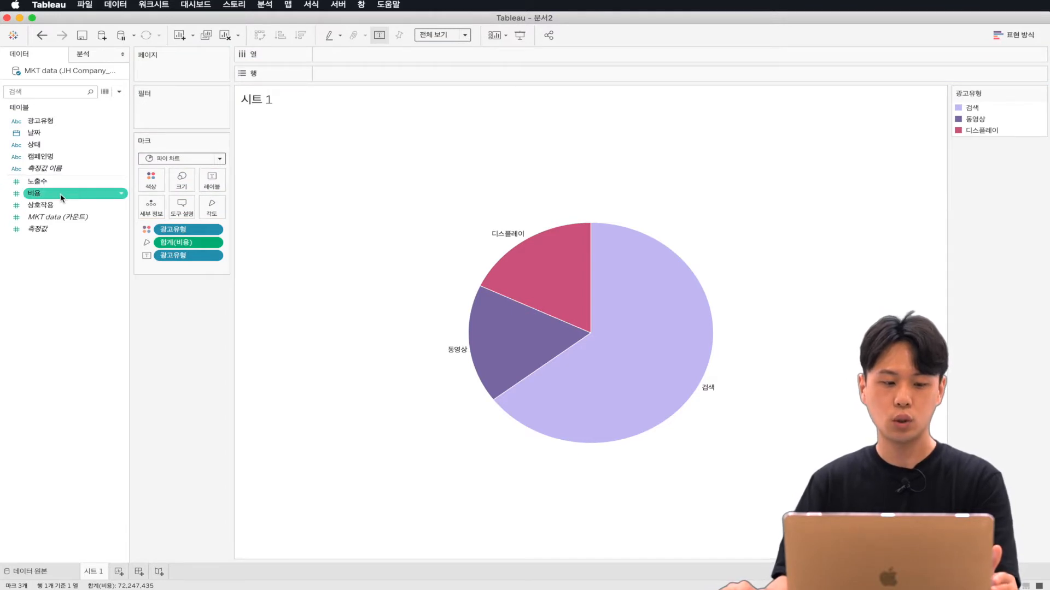
pyautogui.moveTo(61, 196); pyautogui.dragTo(220, 185)
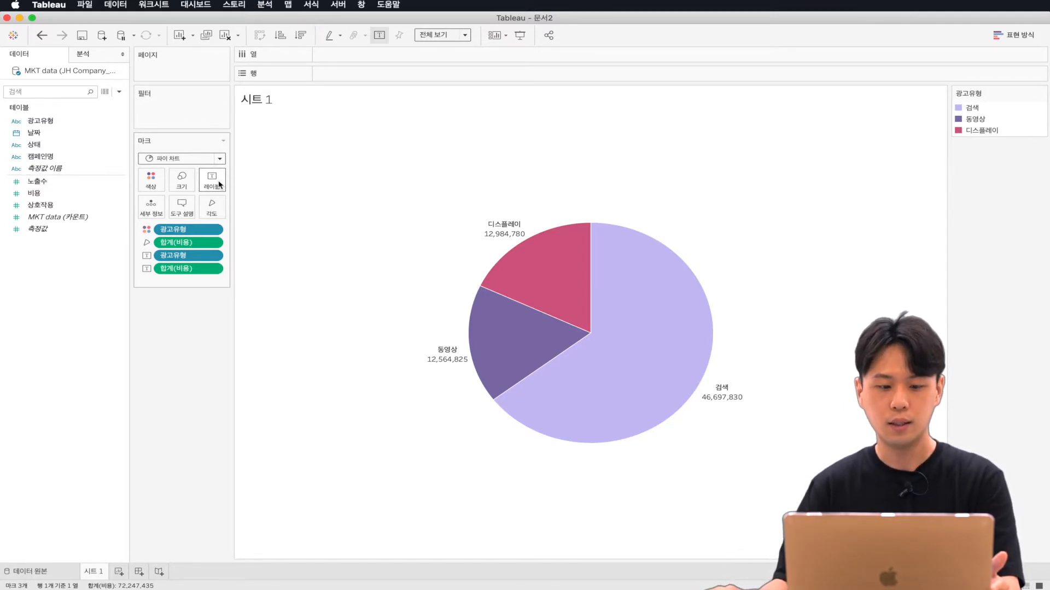
# Set the font size of the pie's mark labels to 12
pyautogui.click(213, 181)
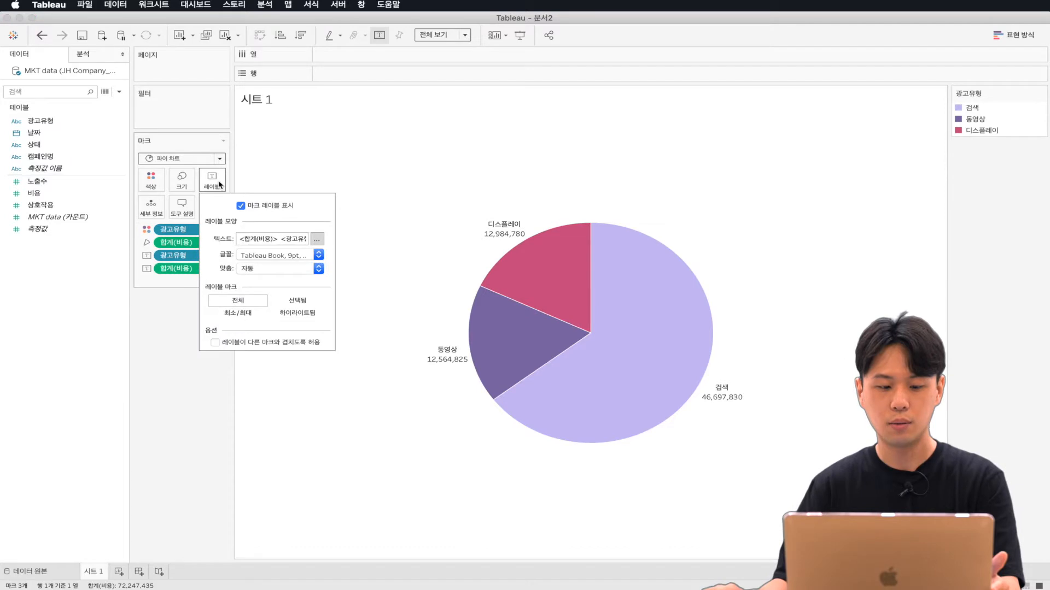
pyautogui.click(319, 255)
pyautogui.click(267, 289)
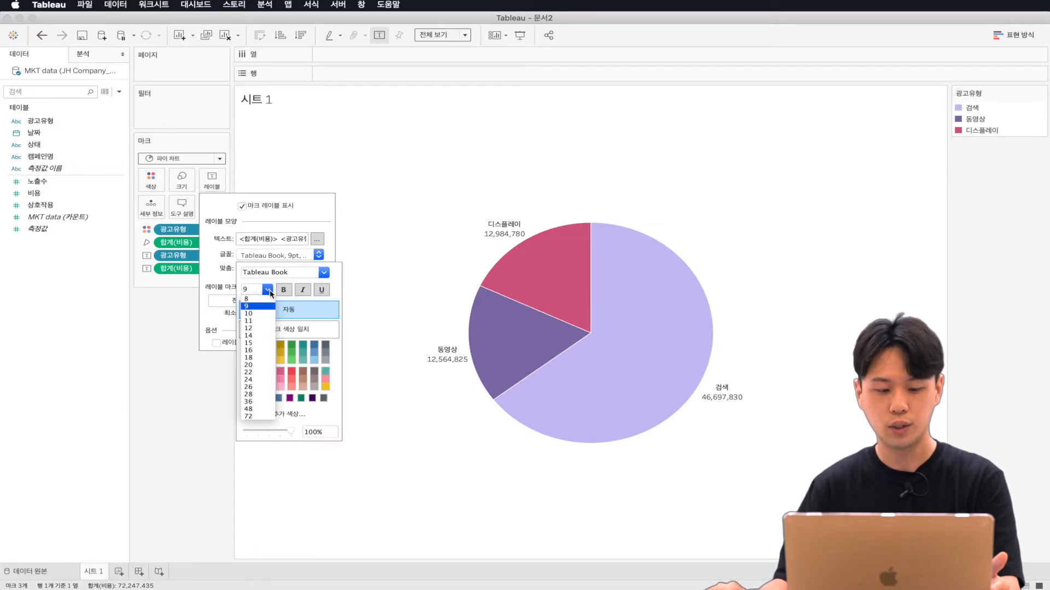
pyautogui.click(253, 328)
pyautogui.click(171, 320)
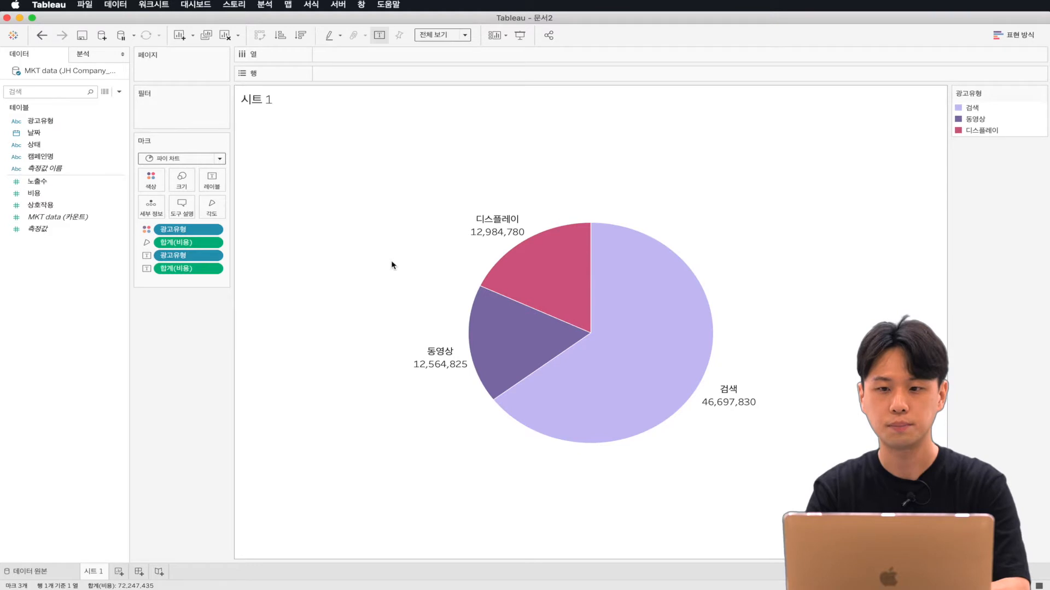
# Turn the 합계(비용) label into percent of total (구성 비율) and add 비용 again as a plain label
pyautogui.click(213, 270)
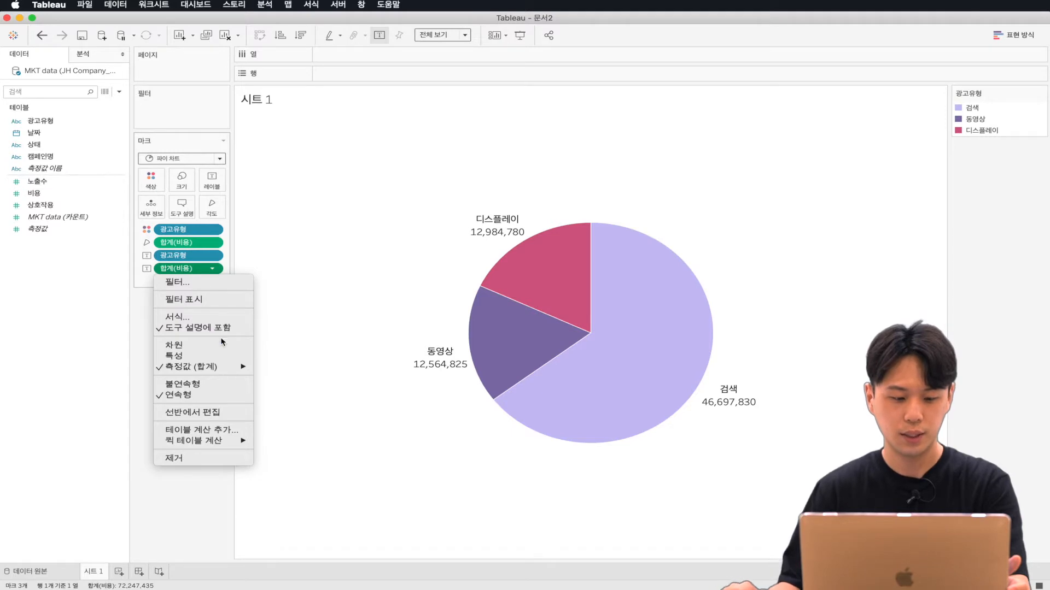
pyautogui.moveTo(213, 441)
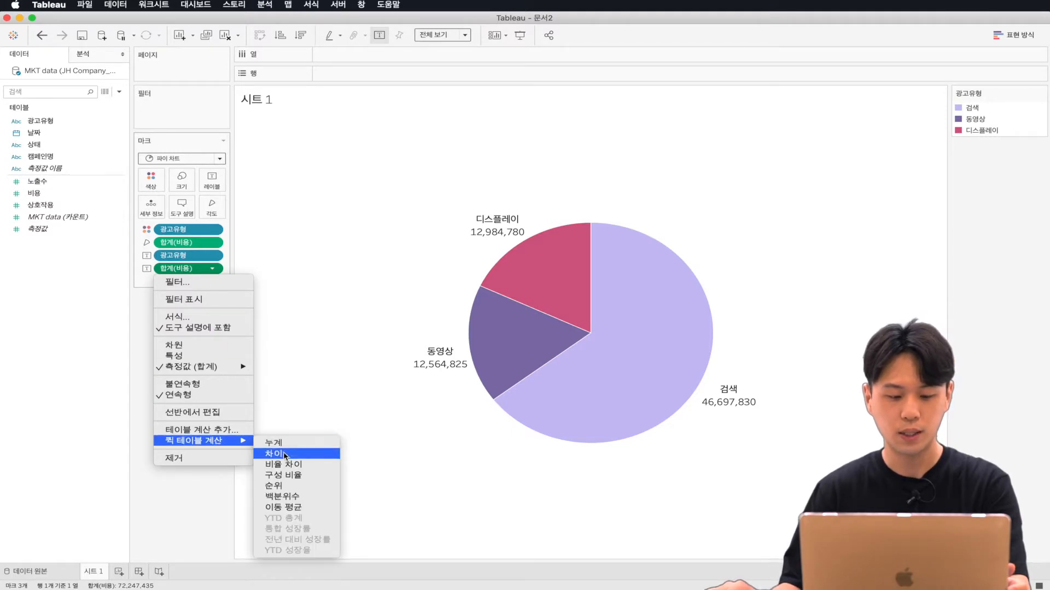
pyautogui.click(287, 475)
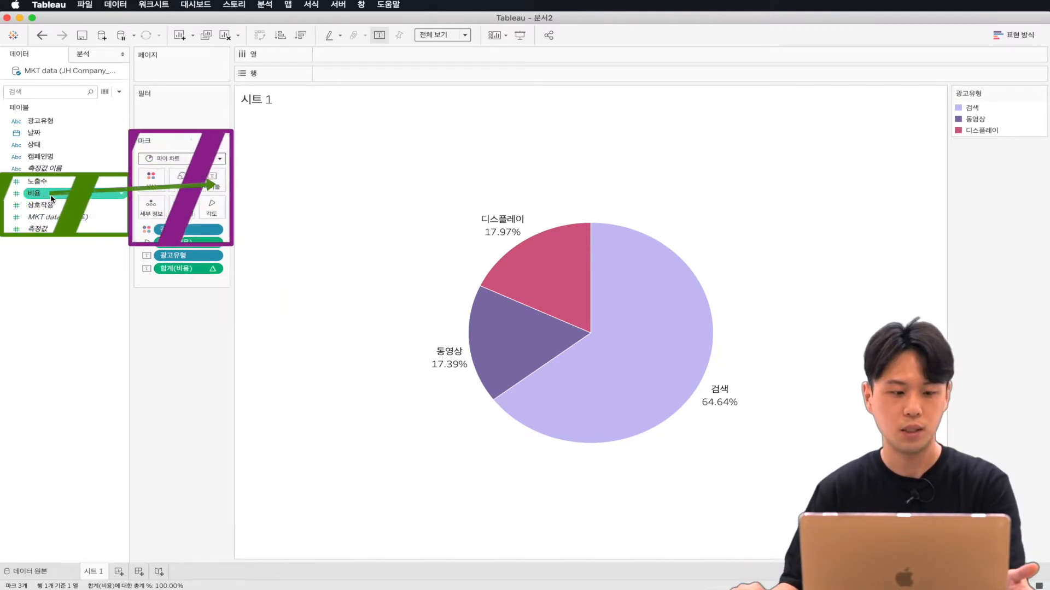
pyautogui.moveTo(42, 196); pyautogui.dragTo(210, 182)
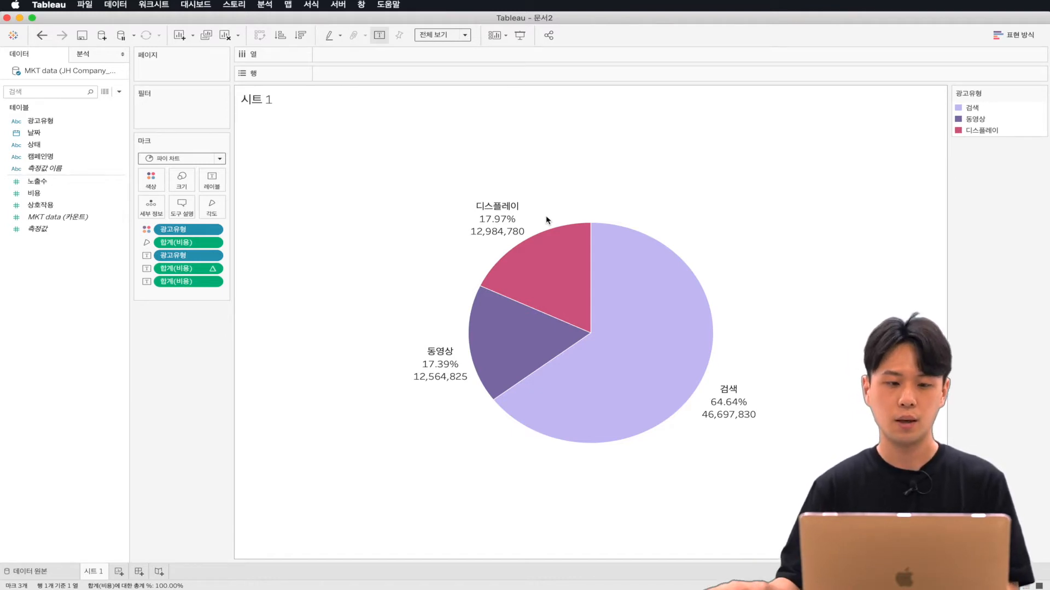
# Add a placeholder measure with the value 0 to the columns (열) shelf
pyautogui.doubleClick(361, 57)
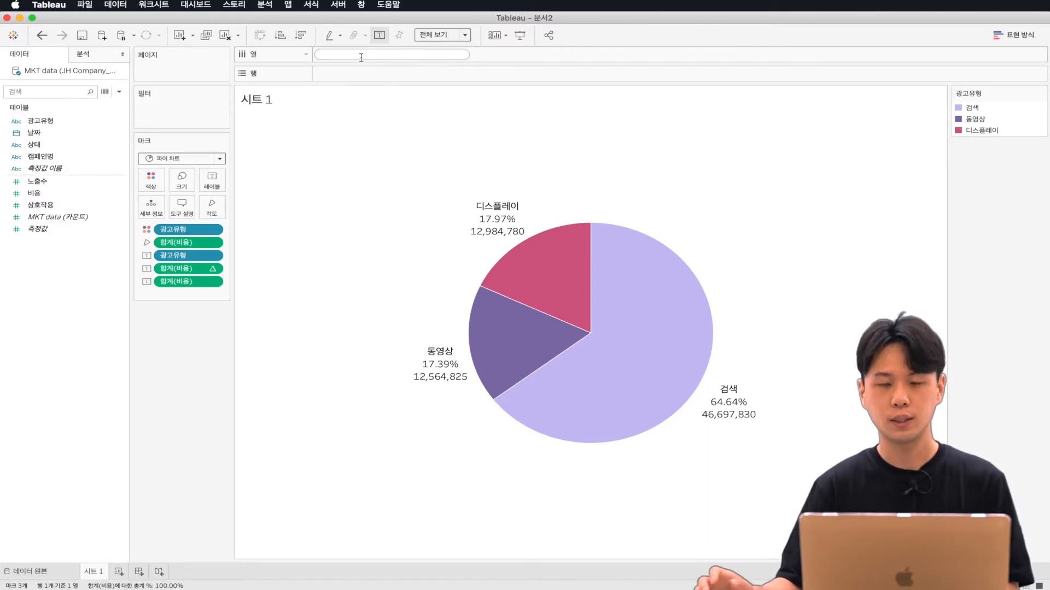
pyautogui.write('0')
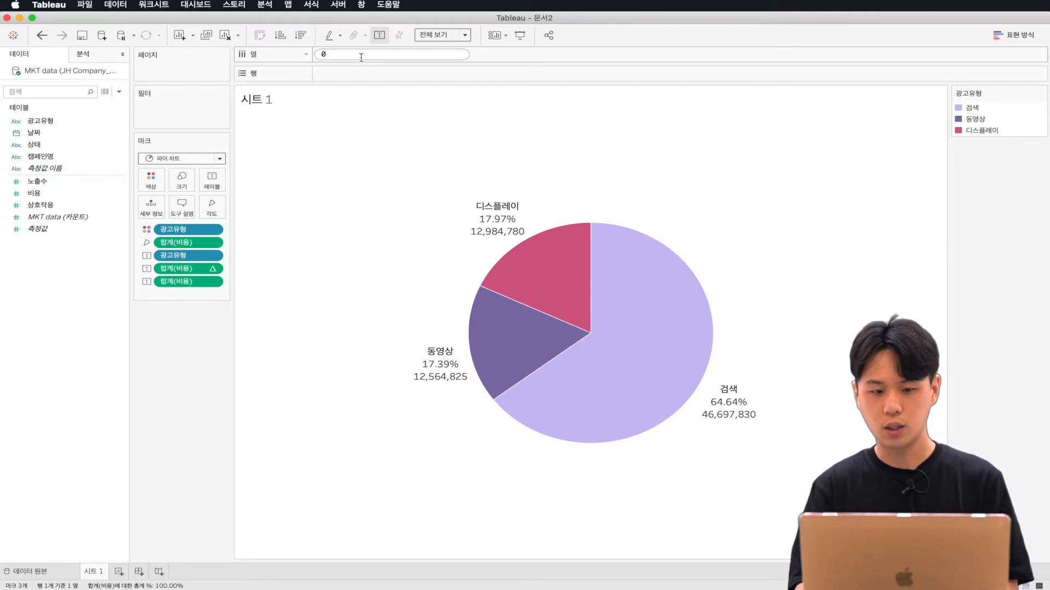
pyautogui.press('Return')
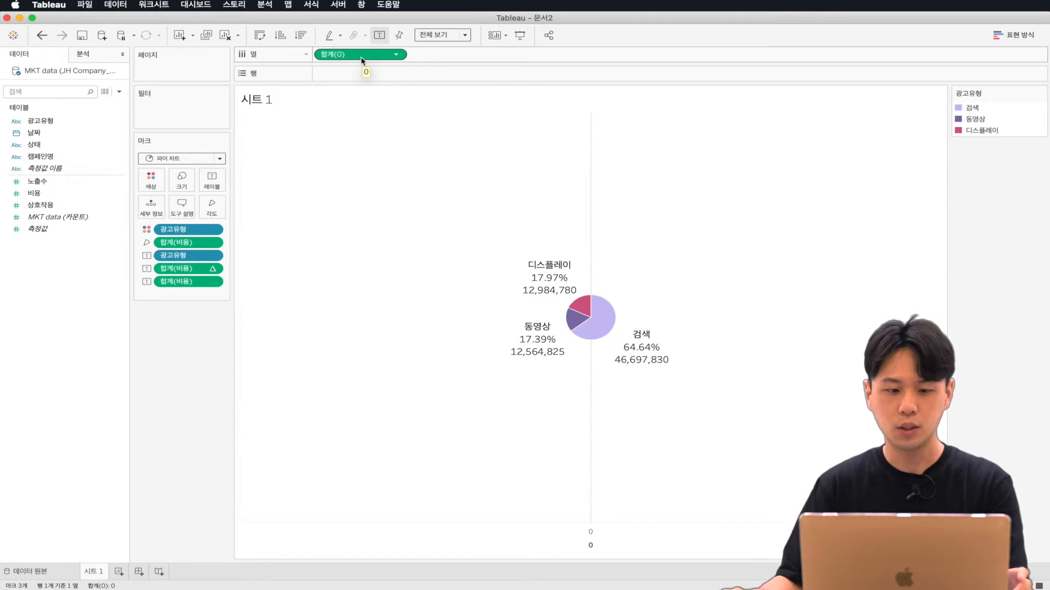
# Enlarge the pie marks to roughly three times their diameter on the 0 axis
pyautogui.click(181, 189)
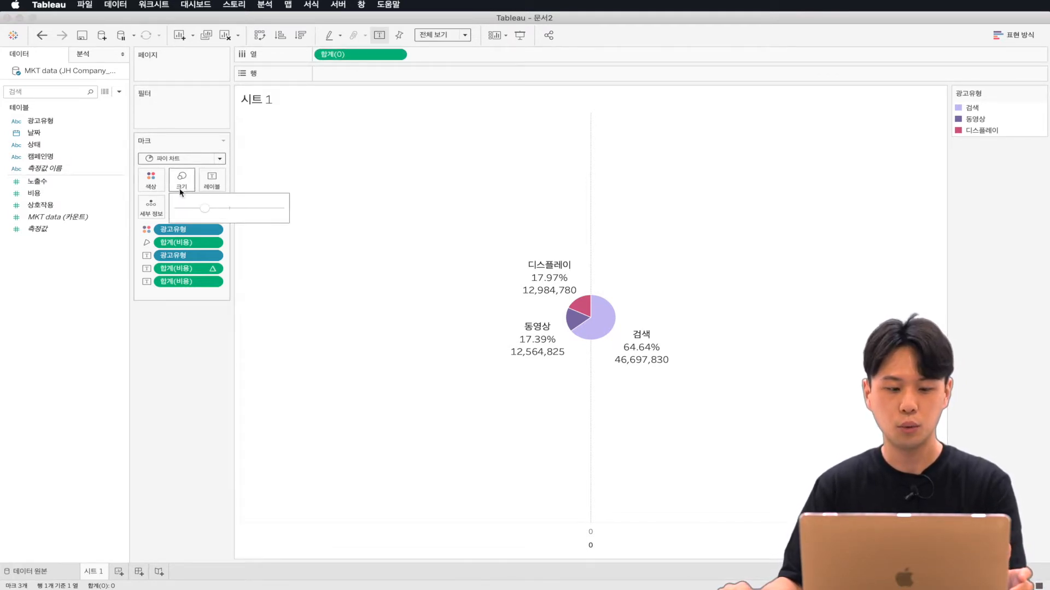
pyautogui.moveTo(210, 213); pyautogui.dragTo(239, 209)
pyautogui.click(301, 166)
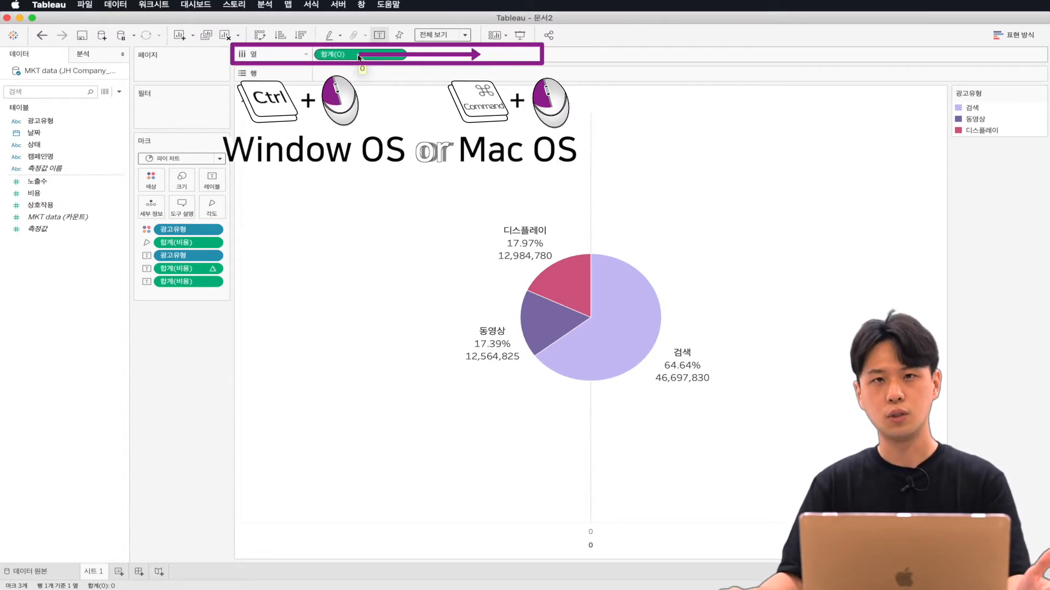
# Duplicate 합계(0) on the columns shelf and remove all colour, angle and label fields from the second pie, 합계(0) (2)
pyautogui.moveTo(358, 57); pyautogui.dragTo(486, 57)
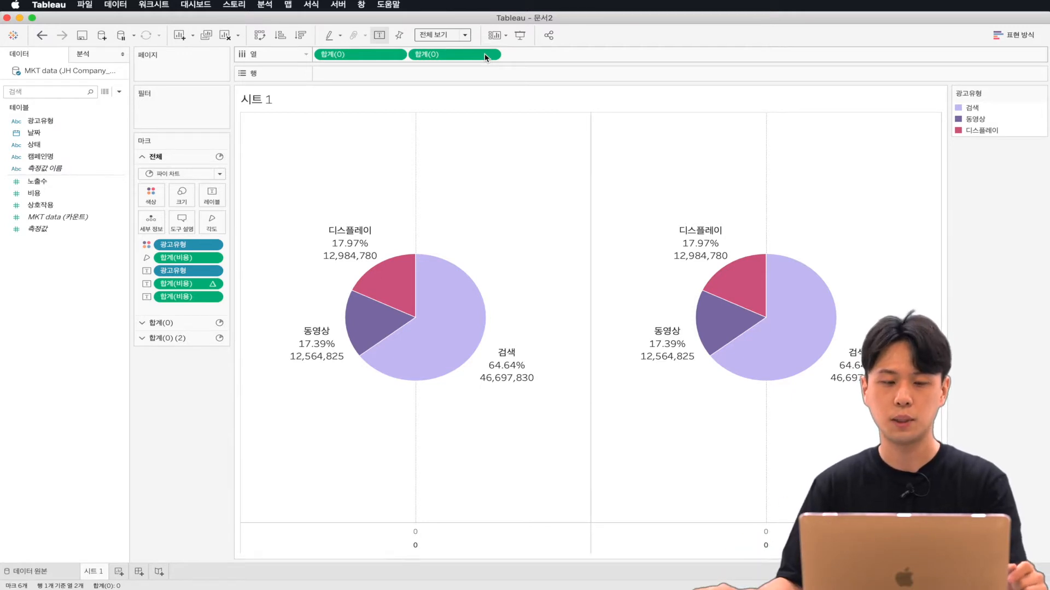
pyautogui.click(180, 338)
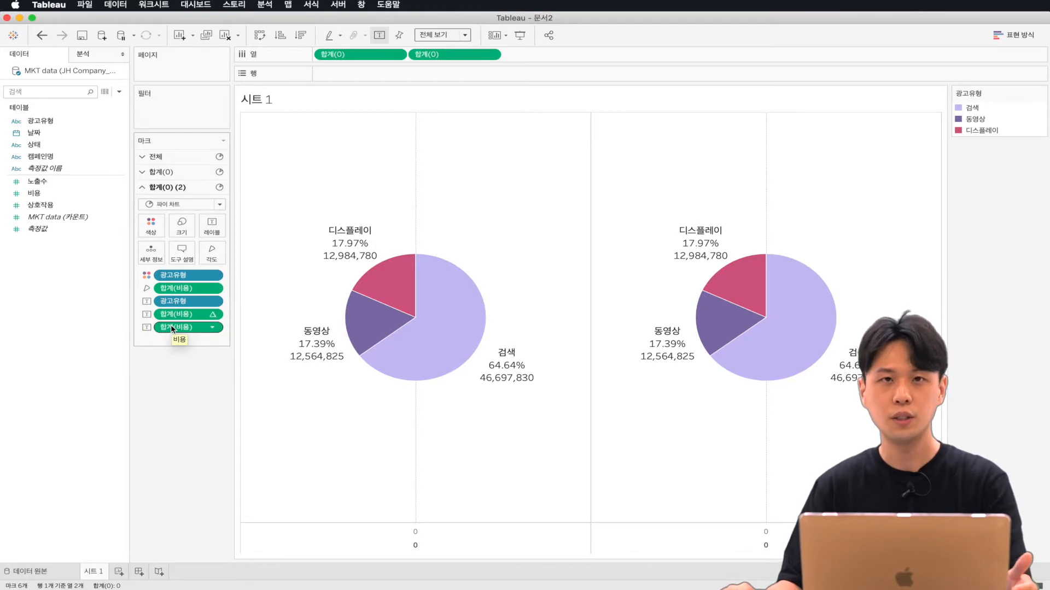
pyautogui.moveTo(171, 325); pyautogui.dragTo(181, 356)
pyautogui.moveTo(187, 304); pyautogui.dragTo(188, 363)
pyautogui.moveTo(184, 290); pyautogui.dragTo(173, 384)
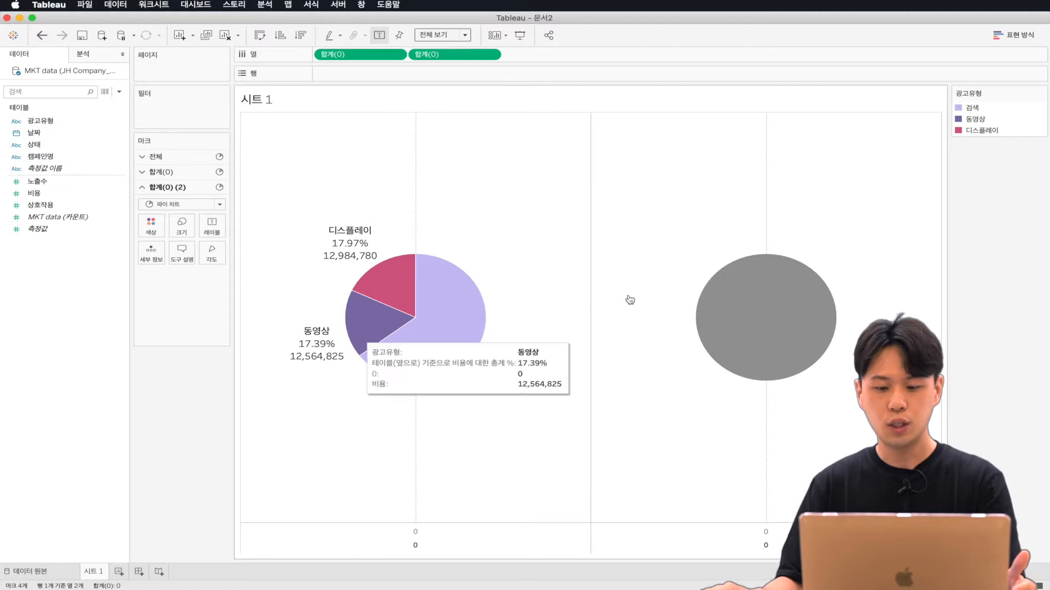
# Shrink the grey second pie, 합계(0) (2), so it is slightly smaller in diameter than the coloured pie
pyautogui.moveTo(431, 271)
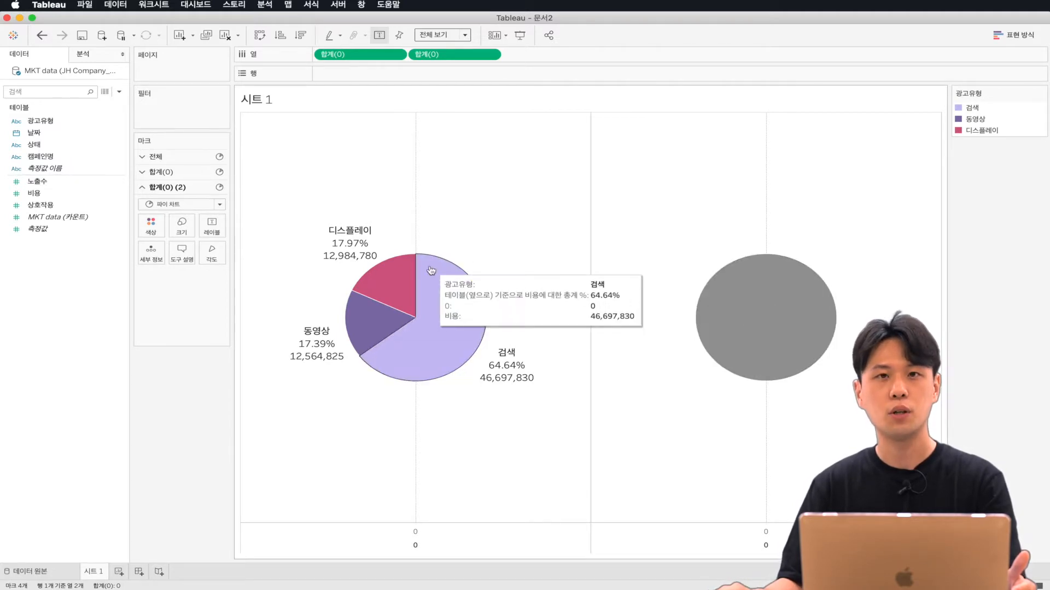
pyautogui.moveTo(762, 284)
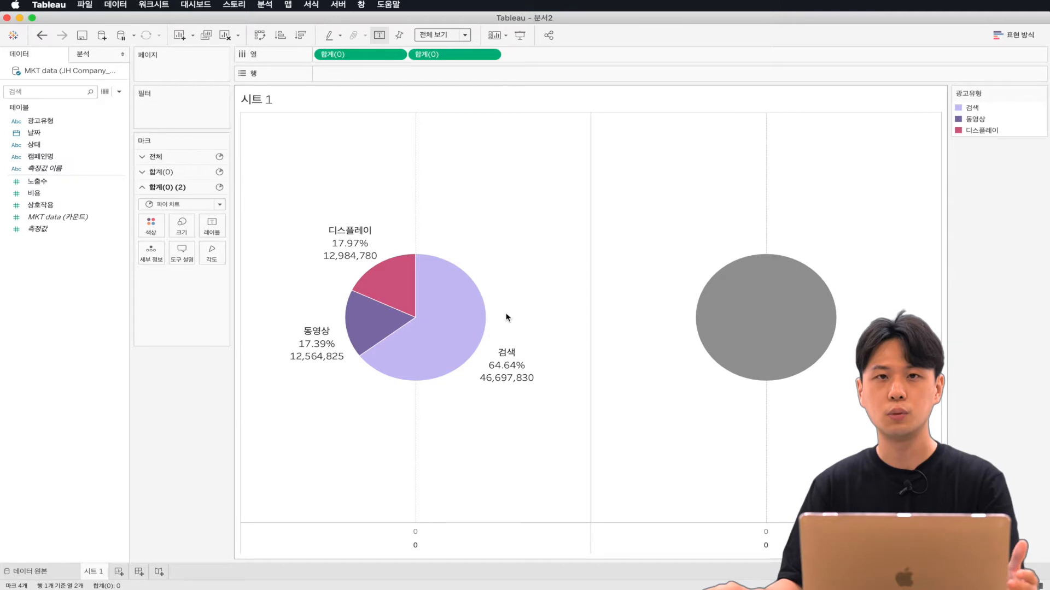
pyautogui.moveTo(801, 325)
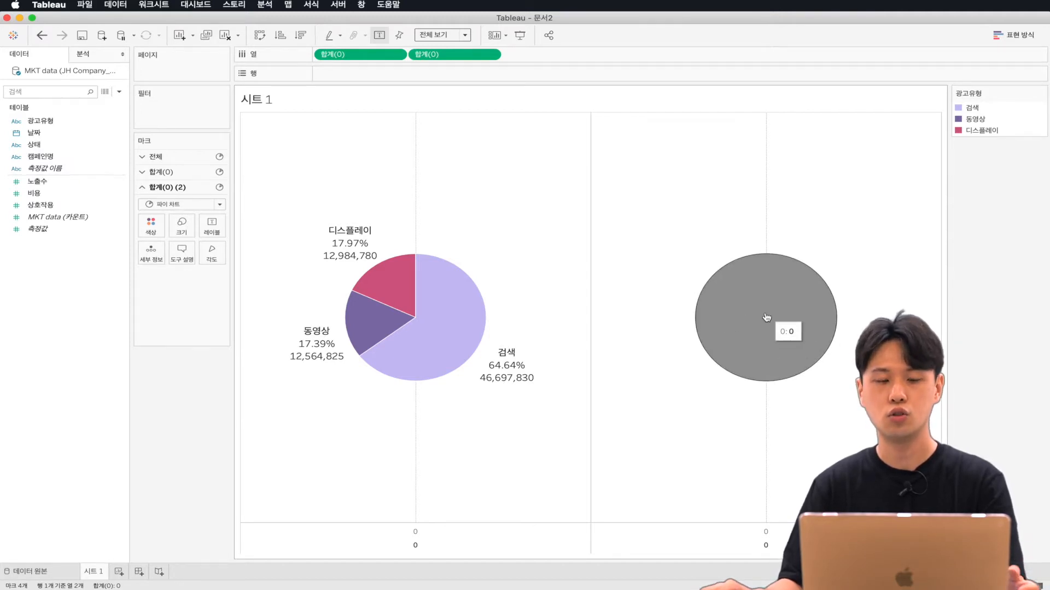
pyautogui.click(182, 231)
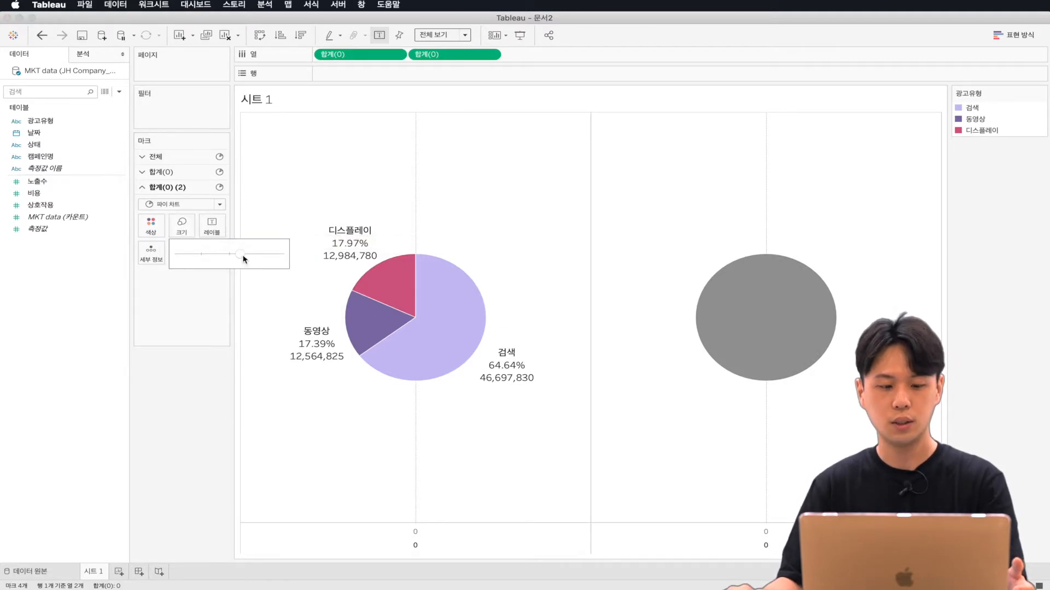
pyautogui.moveTo(239, 257); pyautogui.dragTo(234, 256)
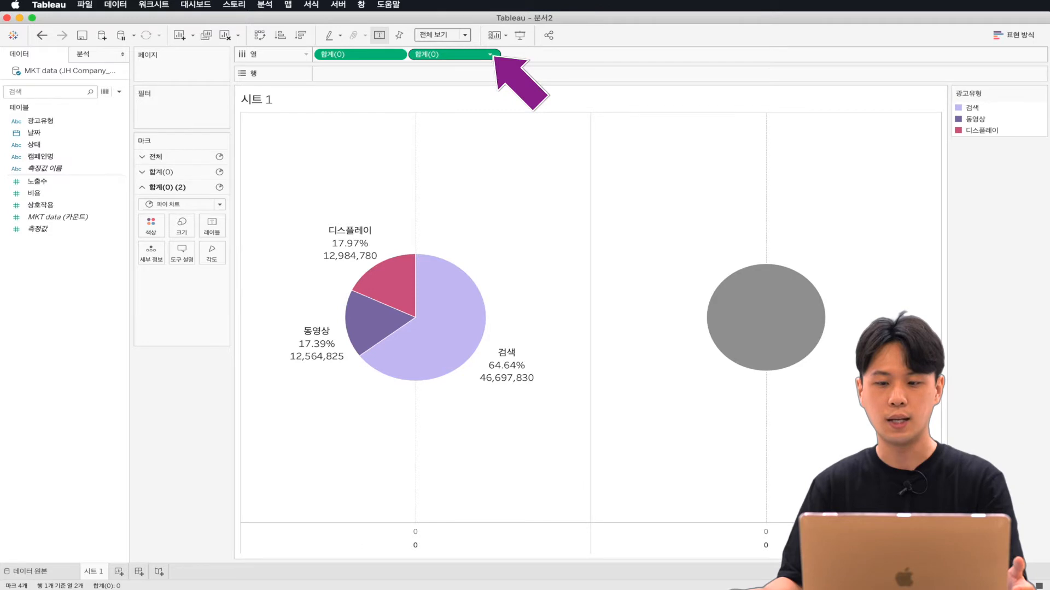
# Overlay the two pies by making the second 합계(0) a dual axis (이중 축), and colour the inner pie white
pyautogui.click(490, 56)
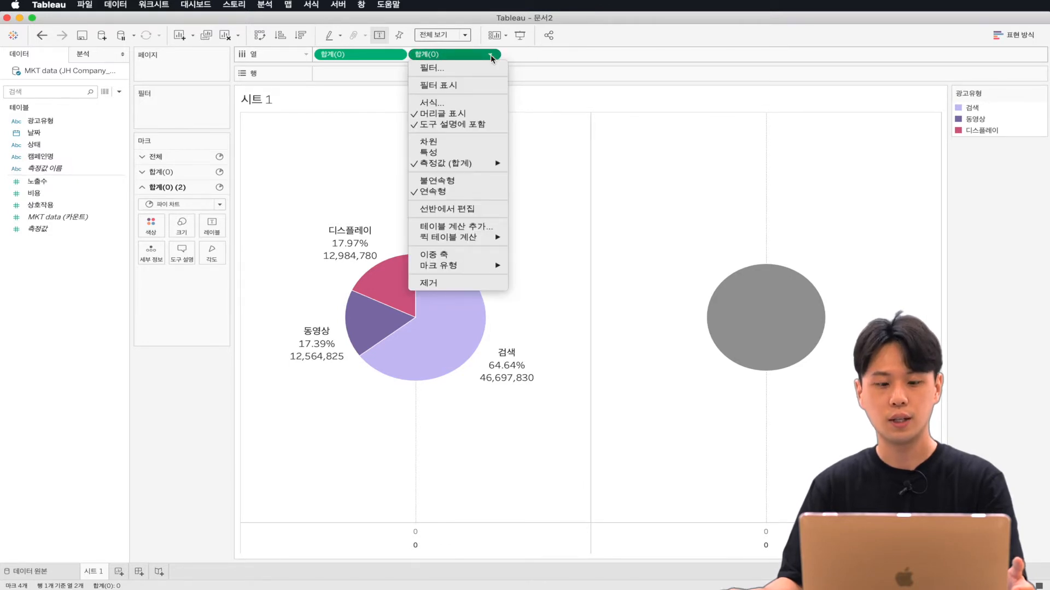
pyautogui.click(441, 258)
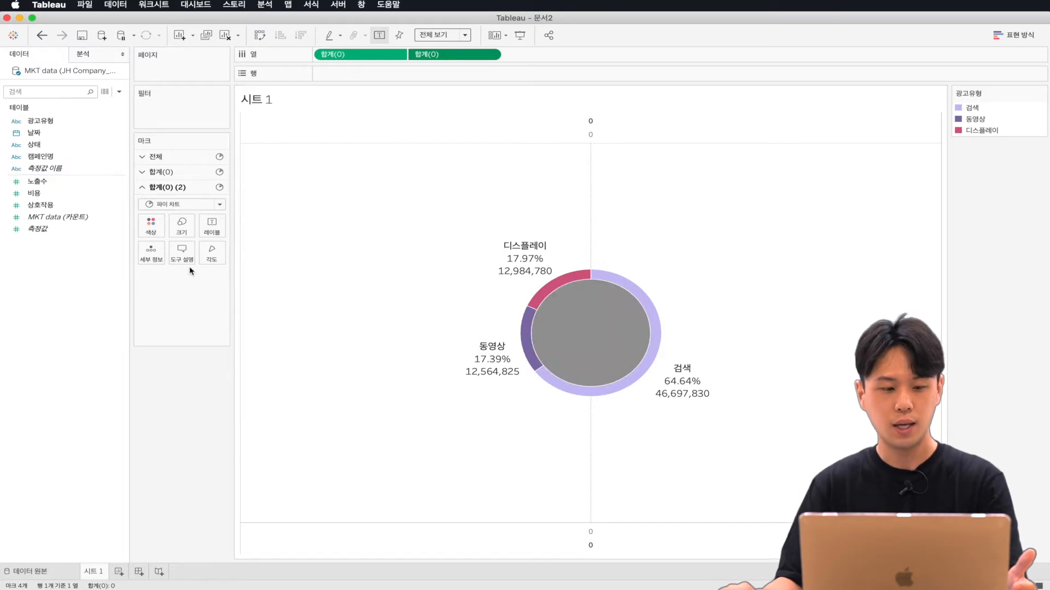
pyautogui.click(159, 231)
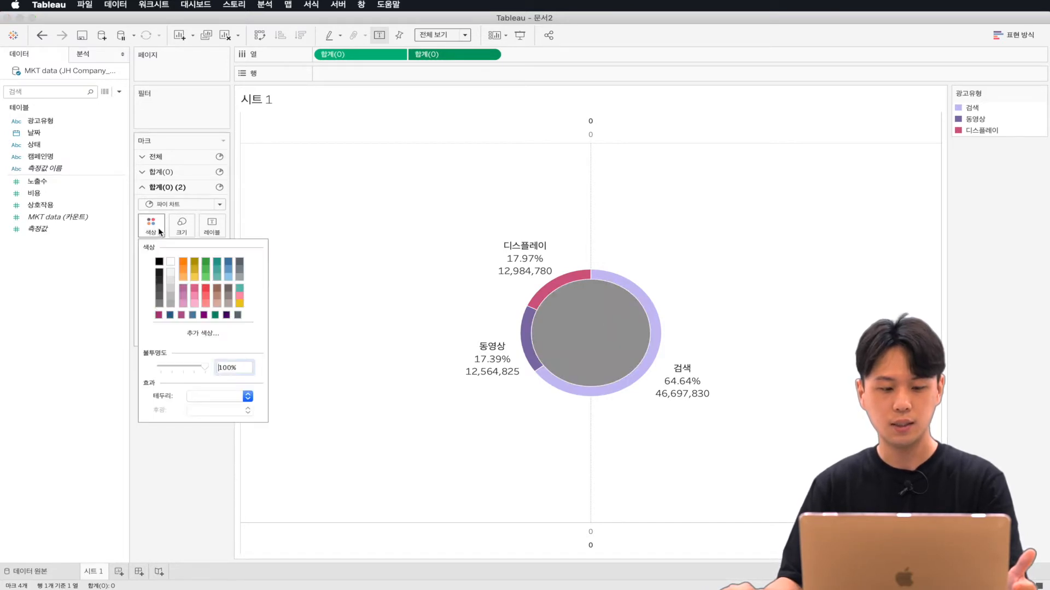
pyautogui.click(170, 262)
pyautogui.click(356, 269)
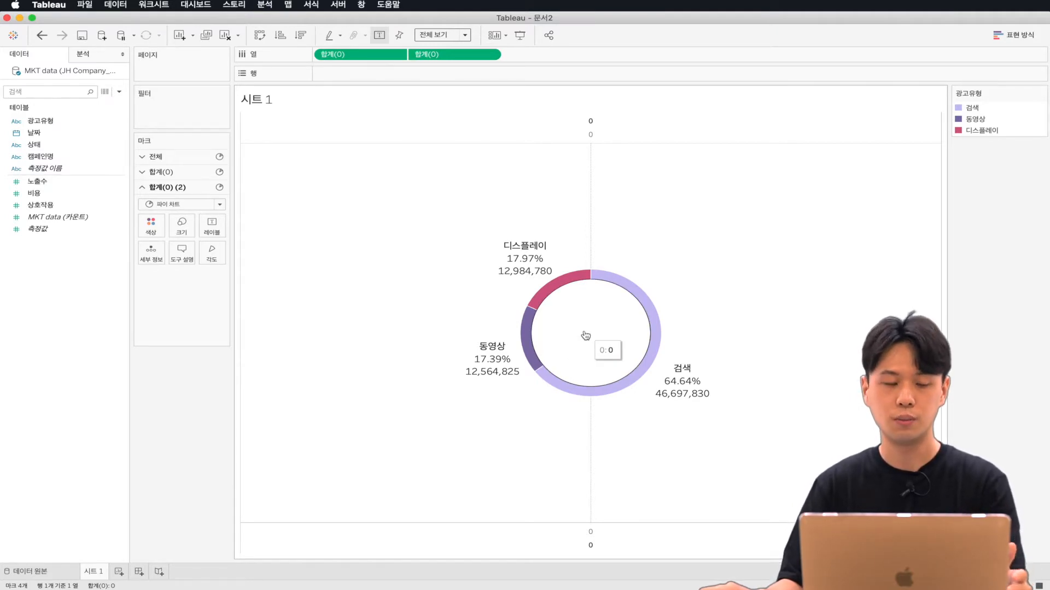
# Label the white inner pie with 비용 and add the text line 총 비용 above <합계(비용)>
pyautogui.moveTo(29, 199)
pyautogui.mouseDown()
pyautogui.moveTo(153, 234)
pyautogui.moveTo(212, 233)
pyautogui.mouseUp()
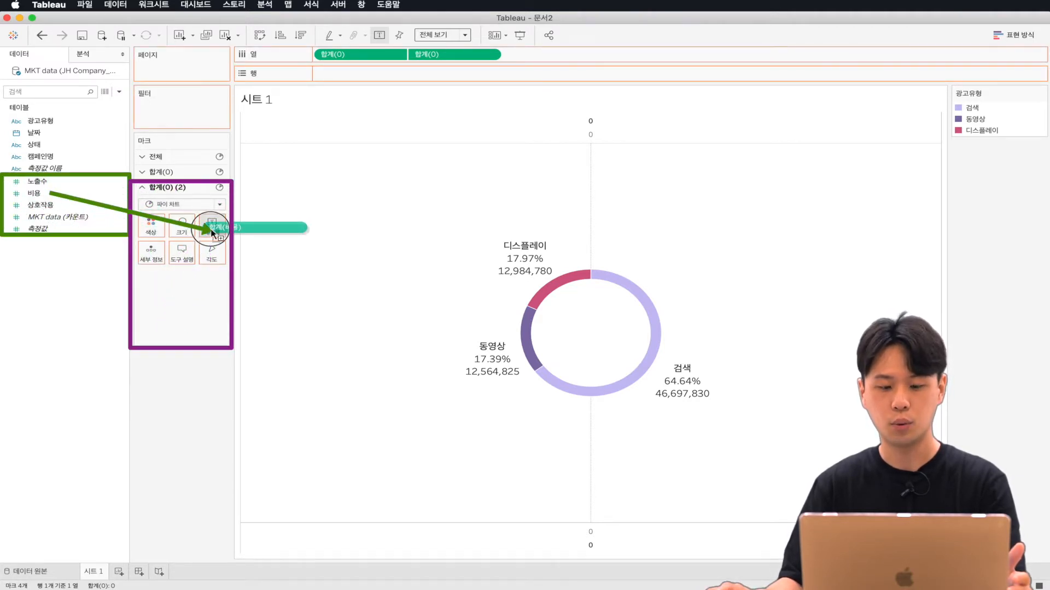
pyautogui.moveTo(212, 233); pyautogui.dragTo(221, 232)
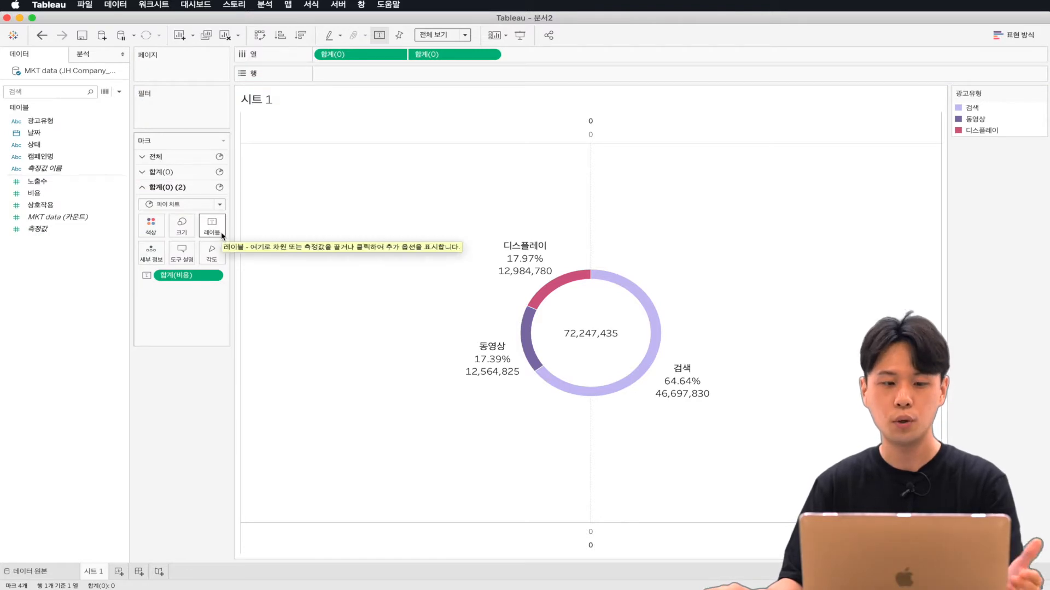
pyautogui.click(221, 232)
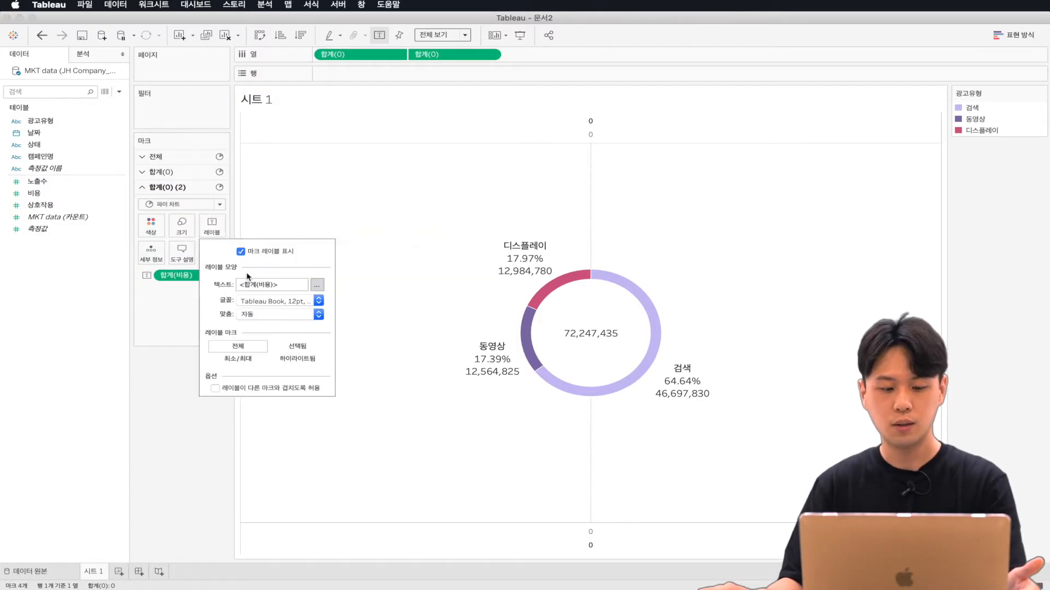
pyautogui.click(319, 286)
pyautogui.click(317, 286)
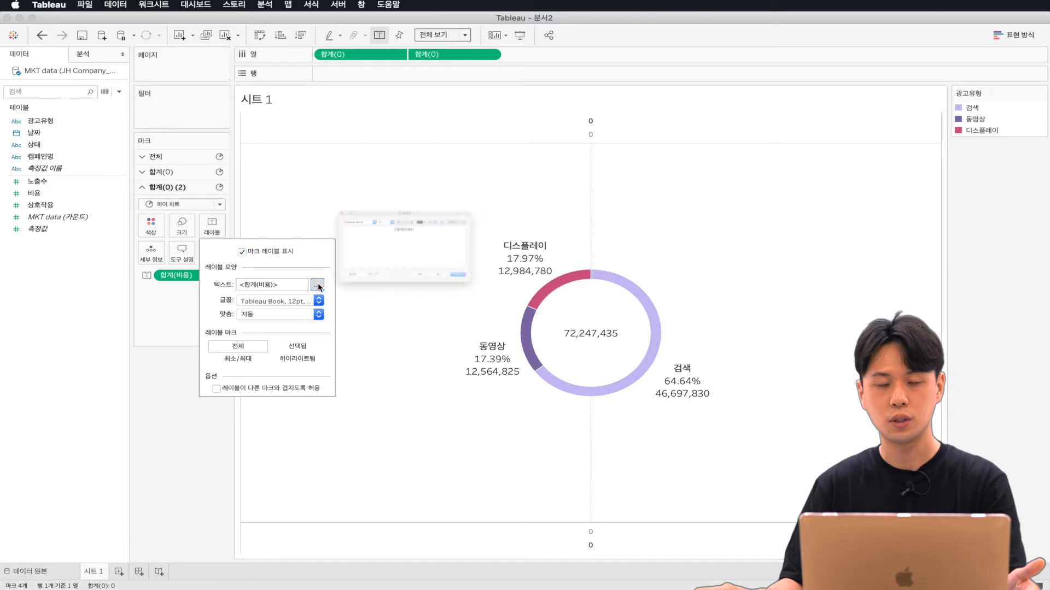
pyautogui.press('Return')
pyautogui.press('Up')
pyautogui.write('총 비용')
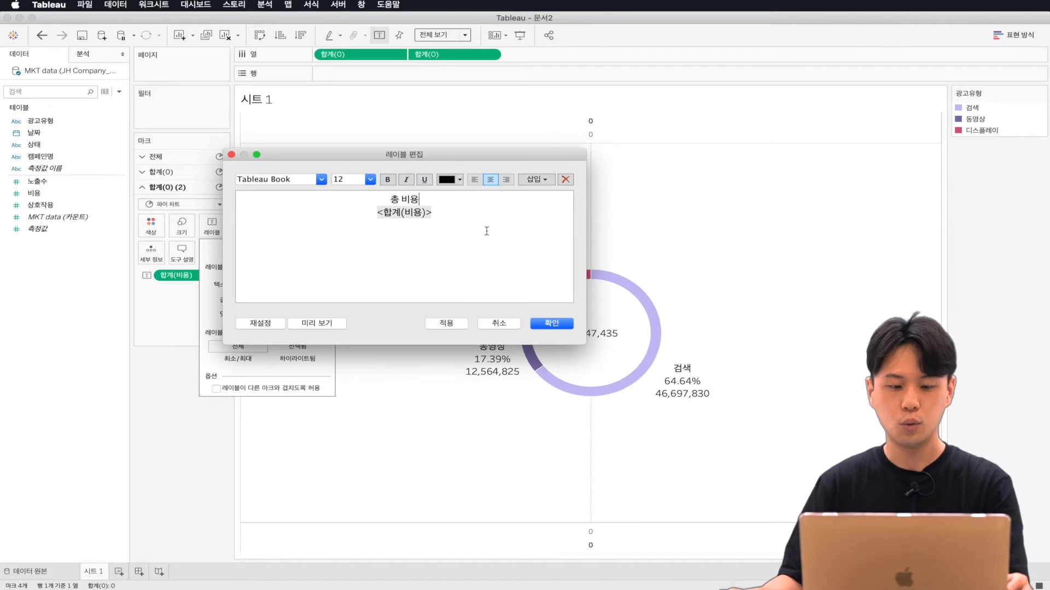
# Format the whole inner pie label as bold at font size 14 and apply it
pyautogui.press('super+a')
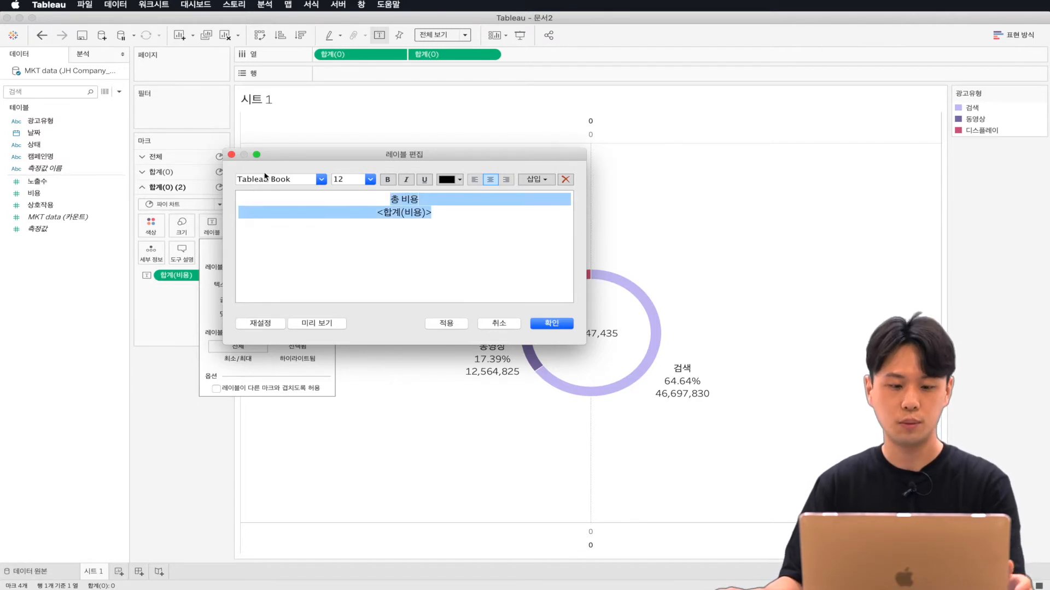
pyautogui.doubleClick(346, 181)
pyautogui.write('14')
pyautogui.click(389, 180)
pyautogui.click(473, 213)
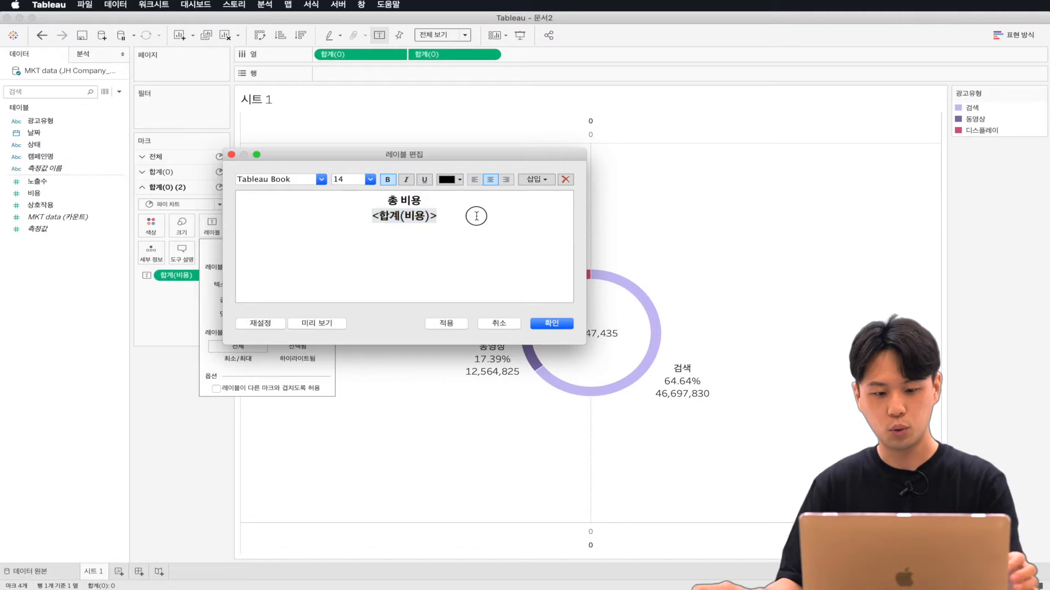
pyautogui.click(446, 323)
pyautogui.press('Return')
pyautogui.click(444, 254)
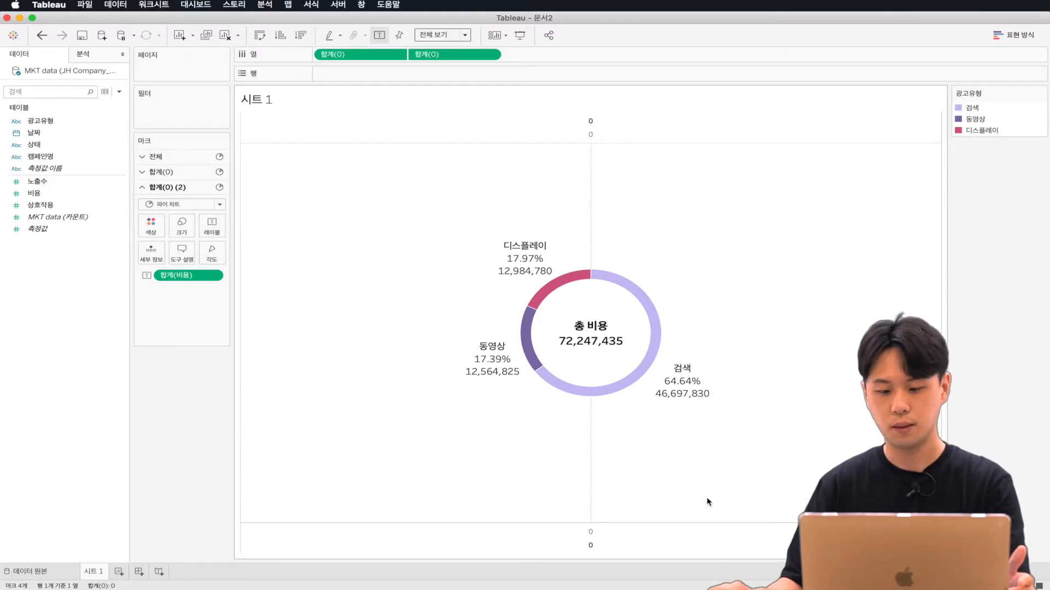
# Hide the axis headers (머리글 표시) and set the panel and header lines of the row and column dividers to none (없음)
pyautogui.rightClick(691, 539)
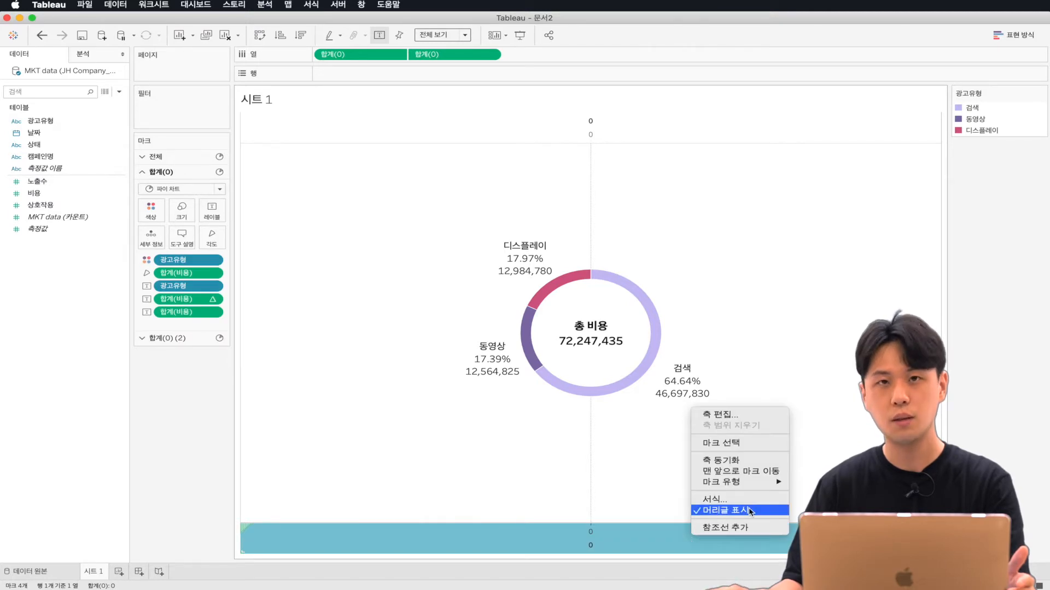
pyautogui.click(749, 511)
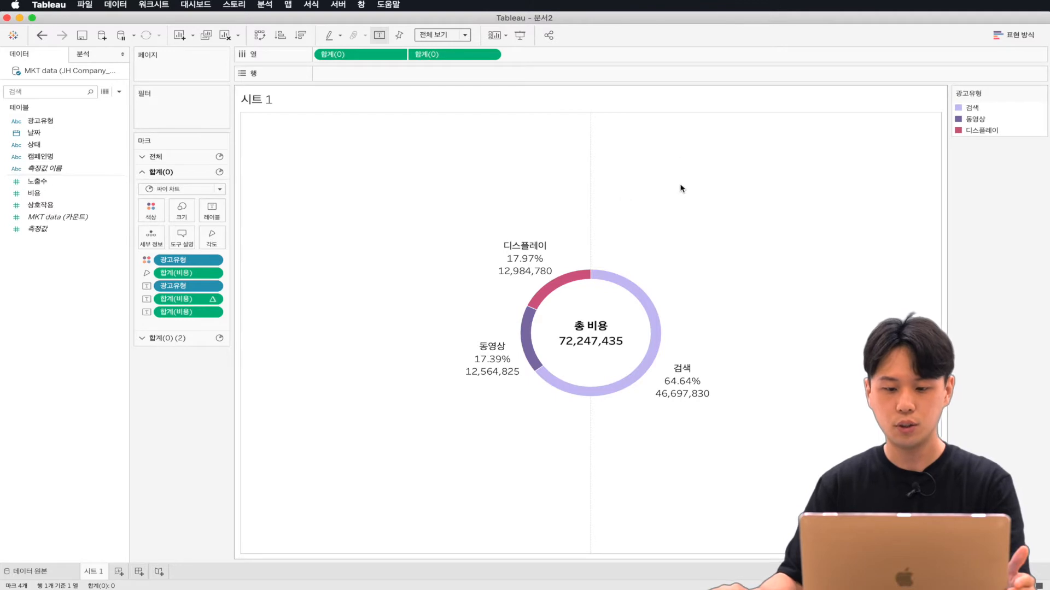
pyautogui.rightClick(627, 184)
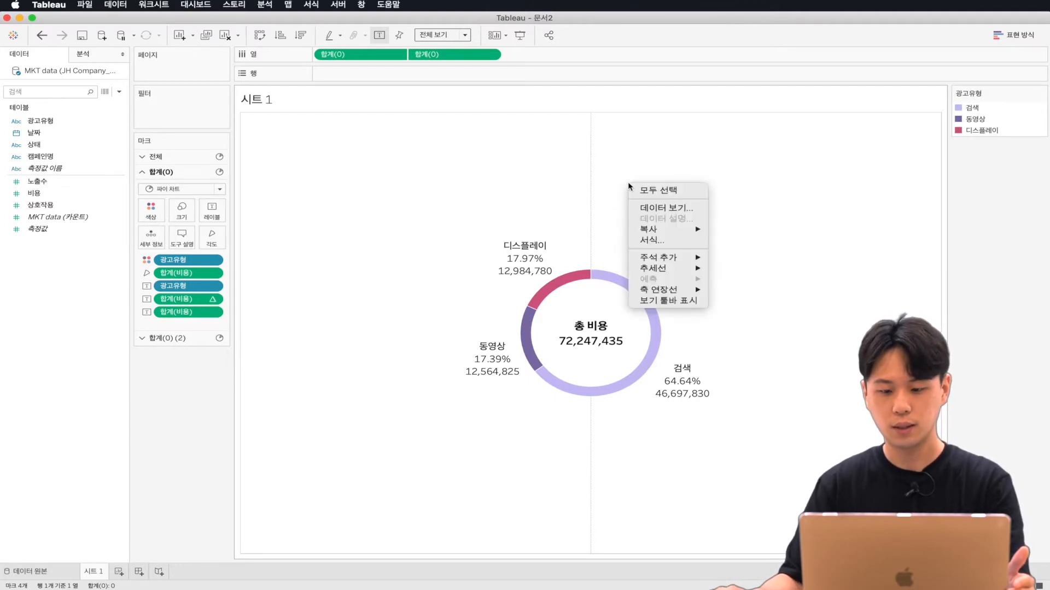
pyautogui.click(656, 240)
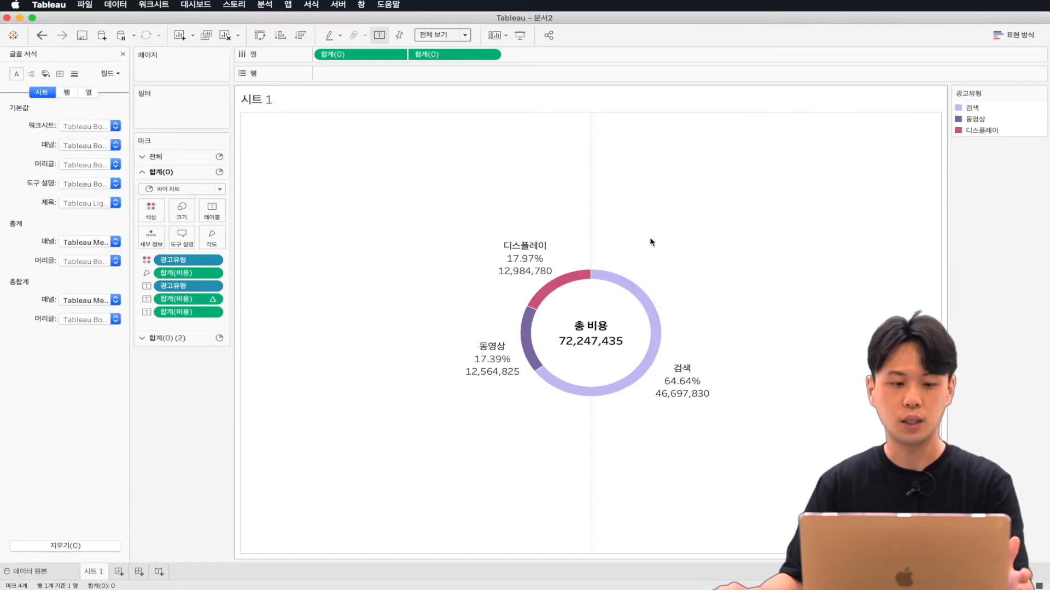
pyautogui.click(61, 73)
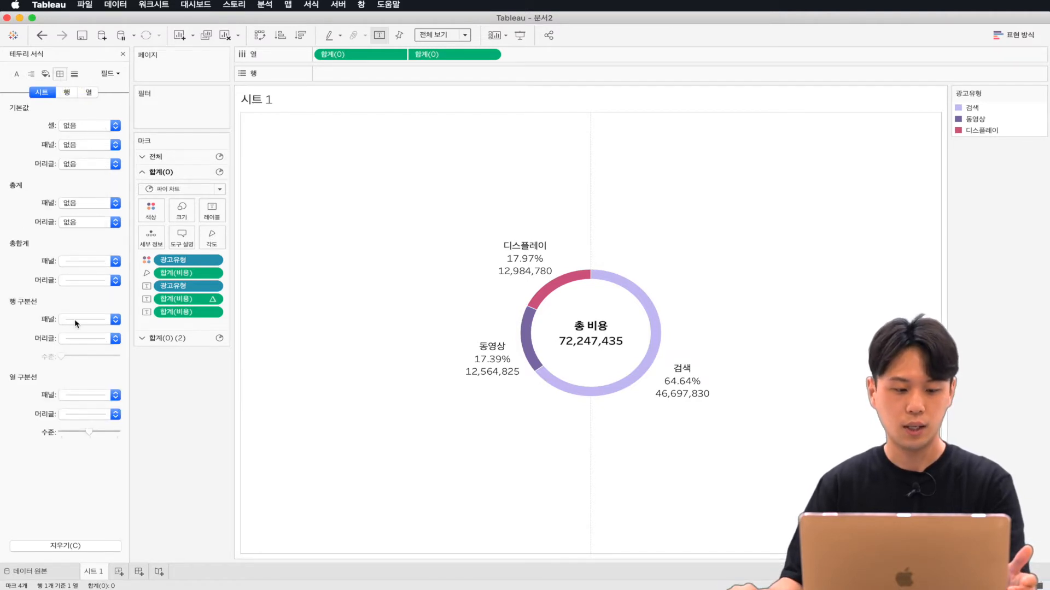
pyautogui.click(74, 319)
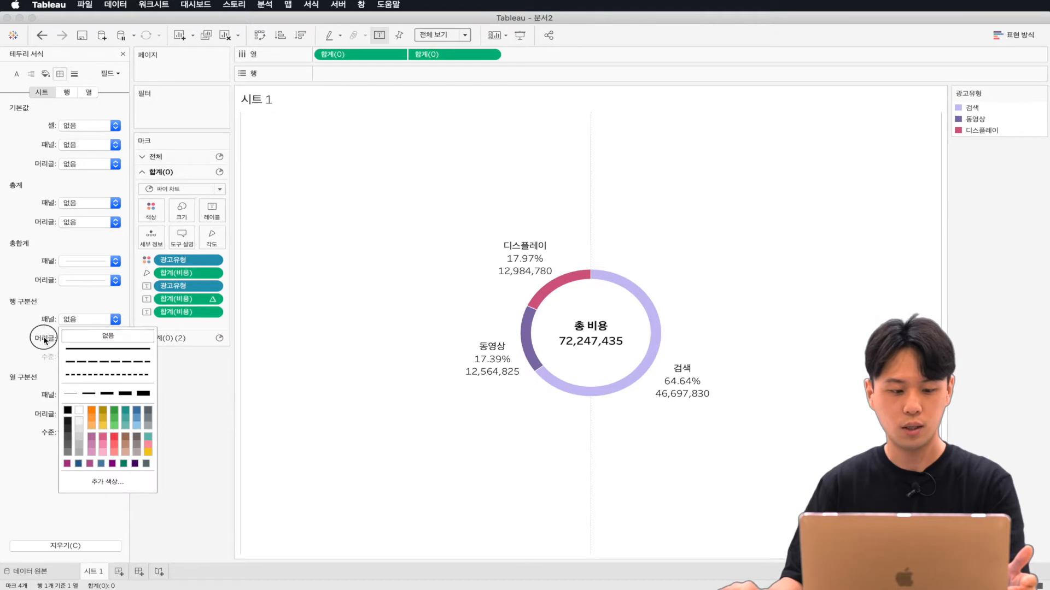
pyautogui.click(79, 334)
pyautogui.click(69, 400)
pyautogui.click(79, 411)
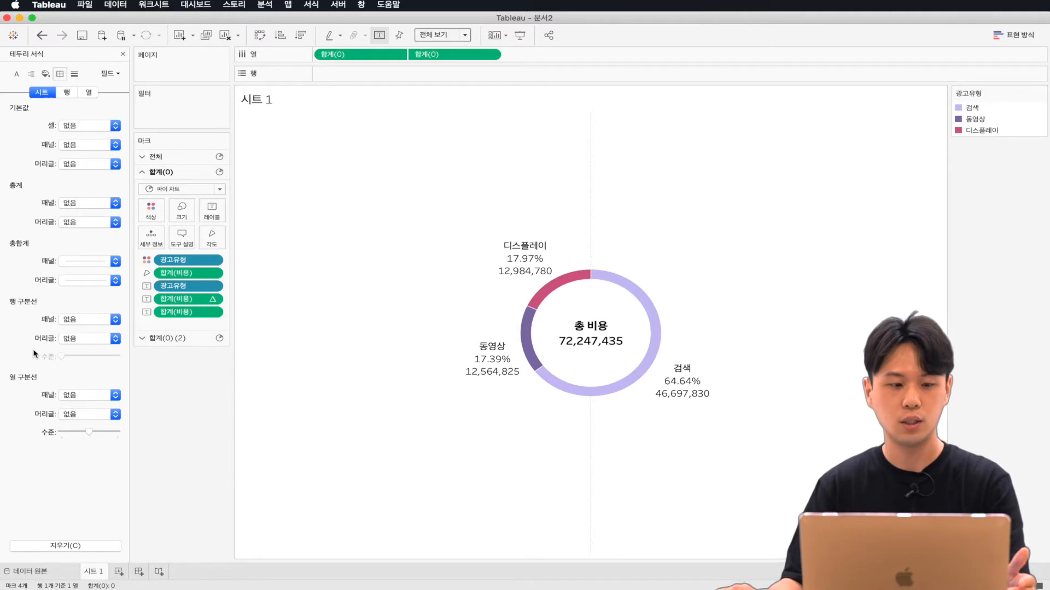
# Set the zero line (영(0) 기준선) for the columns to none (없음) and close the line formatting
pyautogui.click(75, 76)
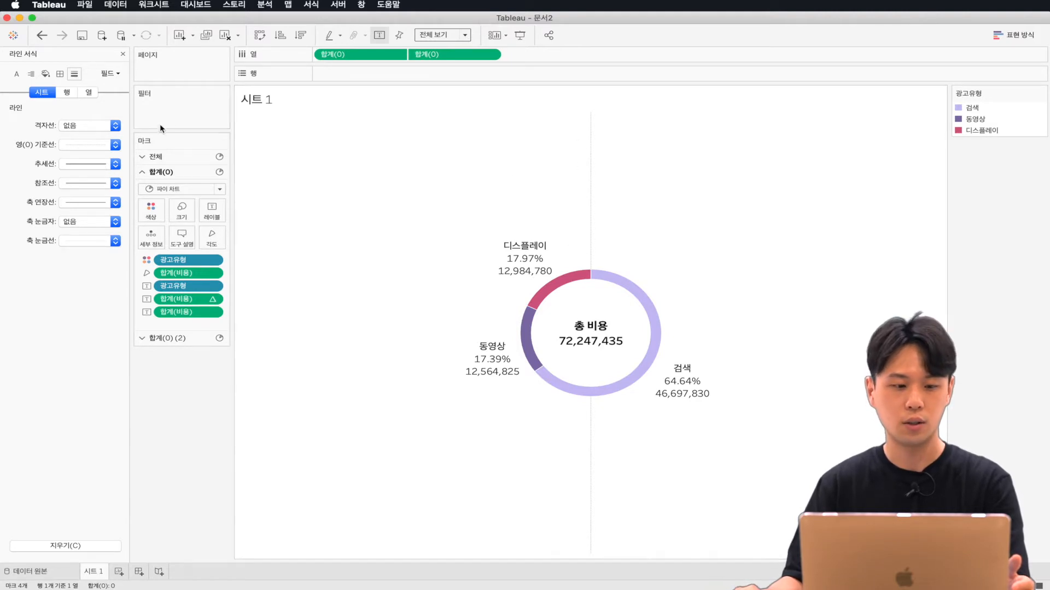
pyautogui.click(85, 94)
pyautogui.click(69, 128)
pyautogui.click(73, 142)
pyautogui.click(71, 144)
pyautogui.click(83, 161)
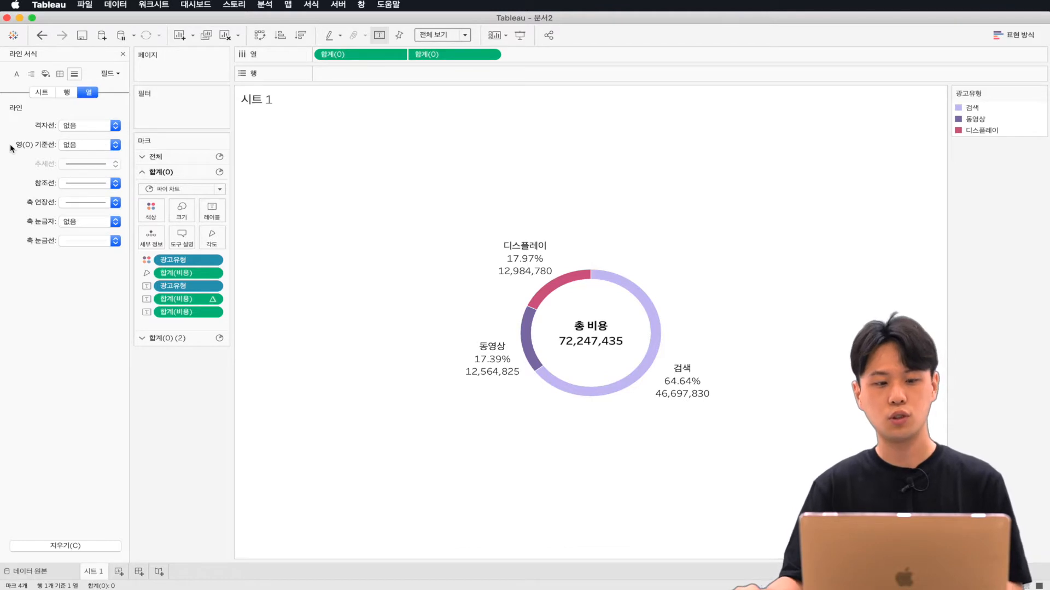
pyautogui.click(123, 54)
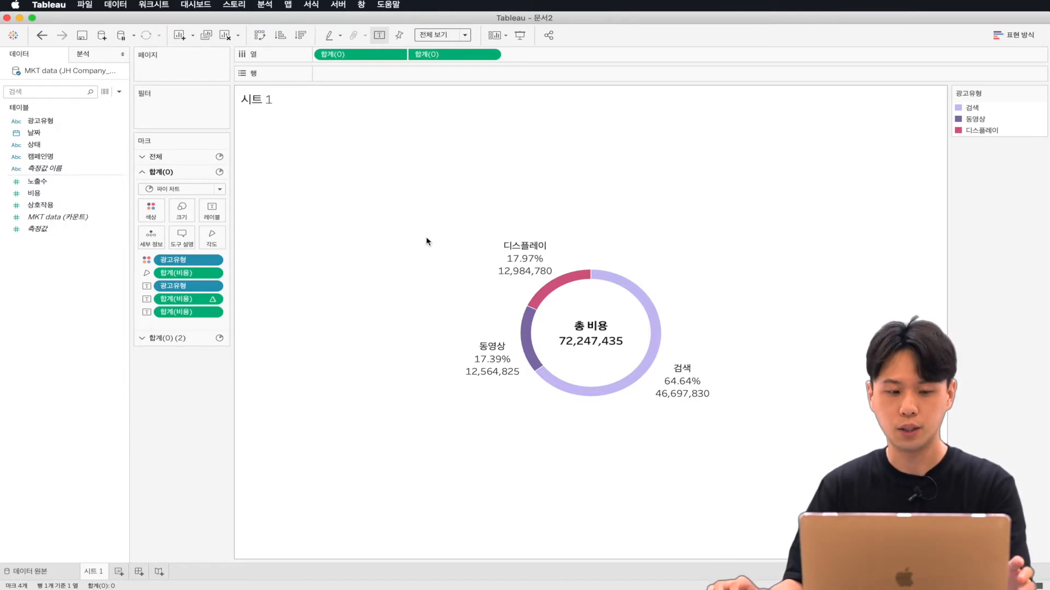
# Start a new parameter named P_날짜 선택 with the data type date (날짜)
pyautogui.rightClick(57, 284)
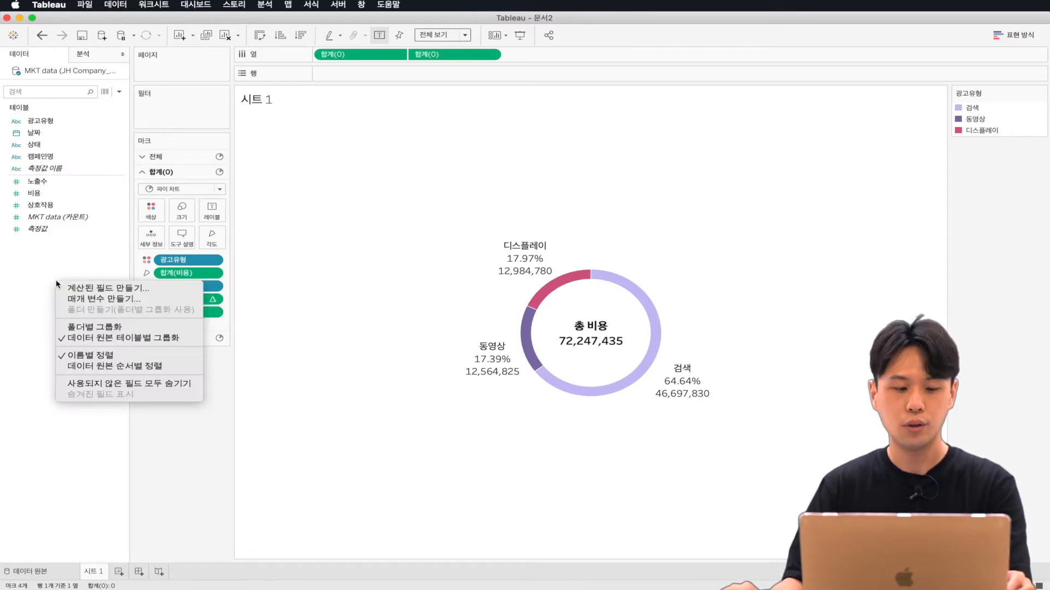
pyautogui.click(99, 302)
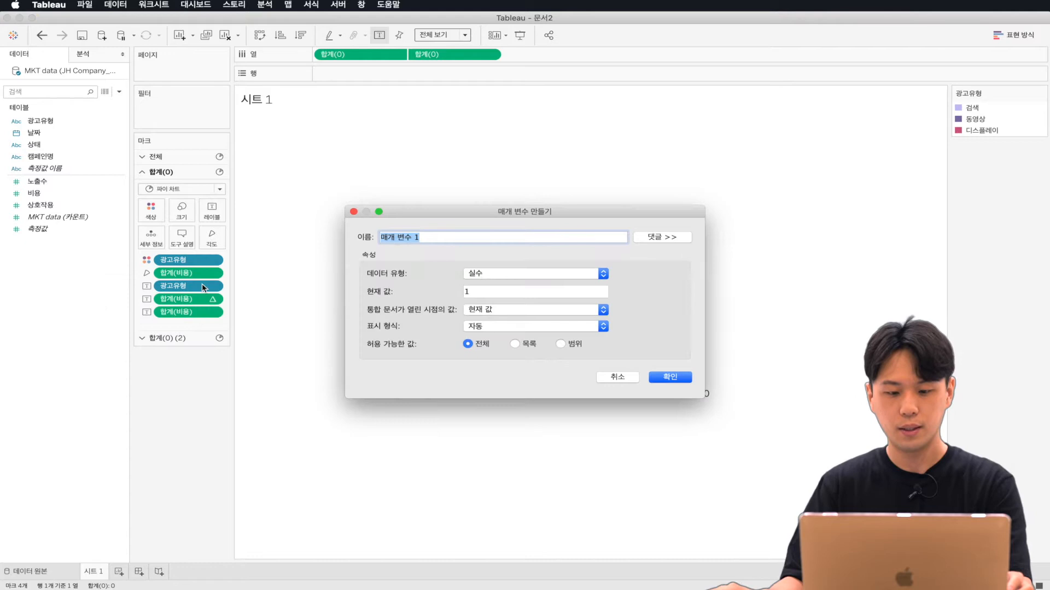
pyautogui.moveTo(462, 206); pyautogui.dragTo(444, 139)
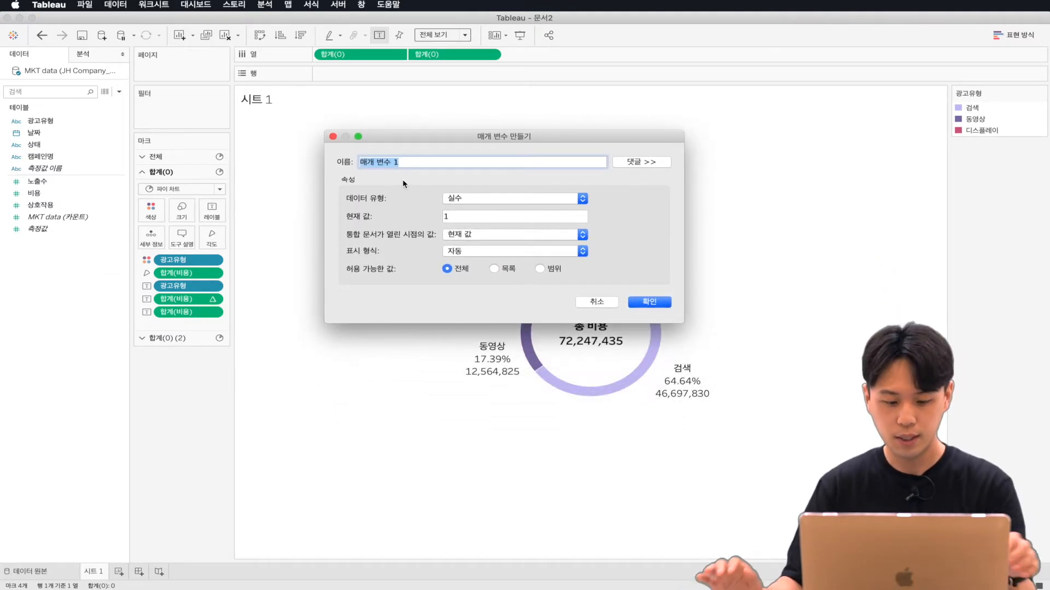
pyautogui.write('P_날짜 선택')
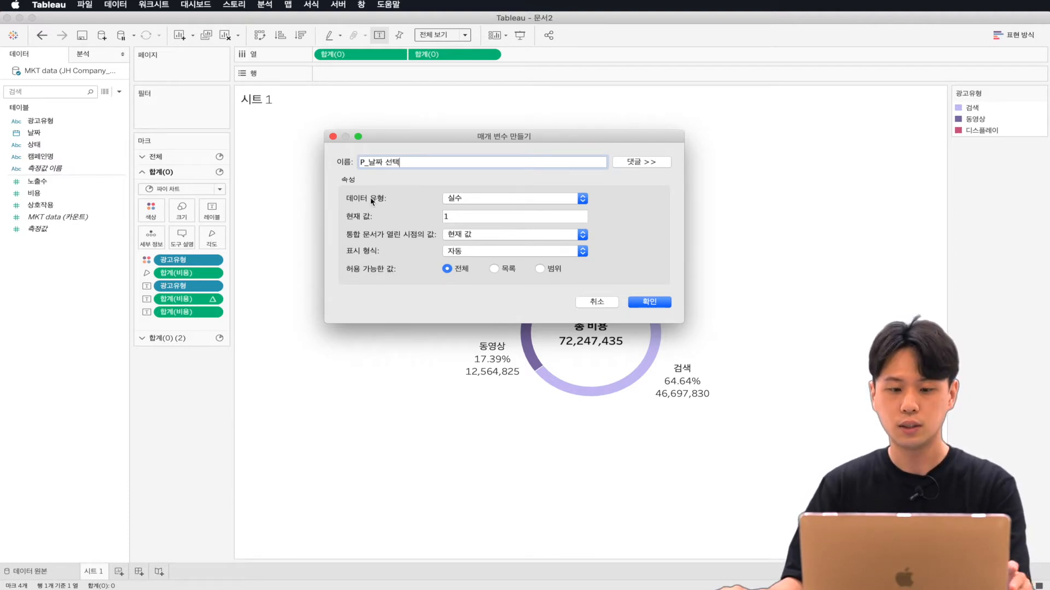
pyautogui.click(520, 197)
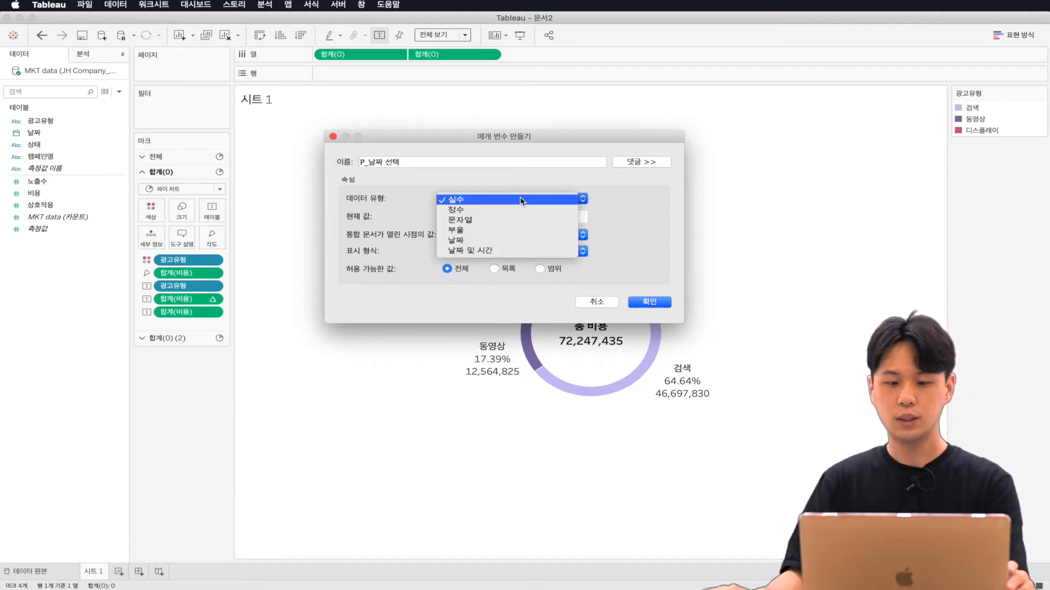
pyautogui.click(485, 240)
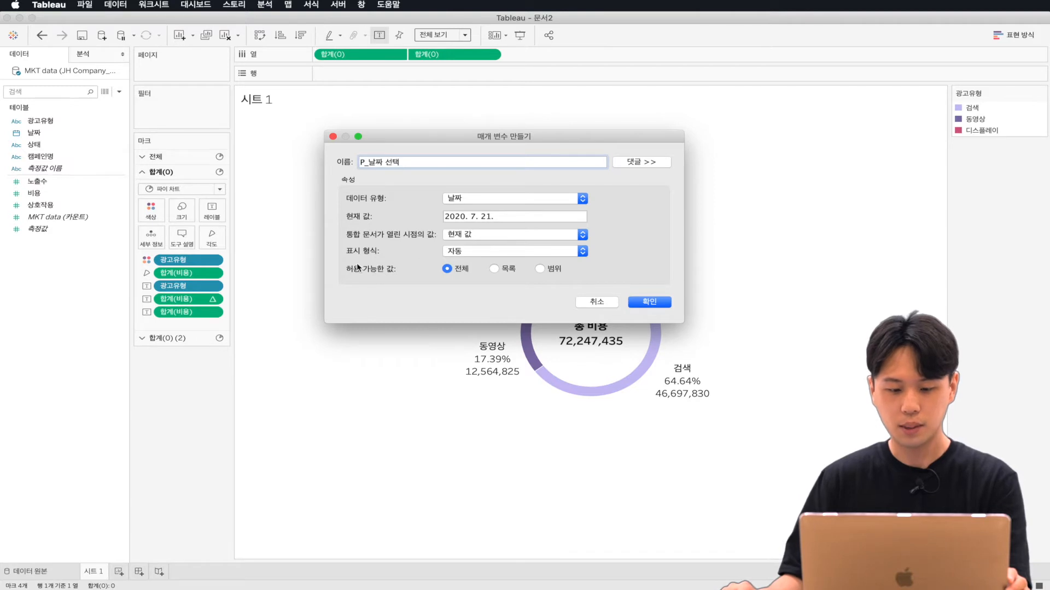
# Restrict the P_날짜 선택 parameter's allowable values to a range (범위) with a minimum (최소값) of 2018. 1. 1
pyautogui.click(550, 270)
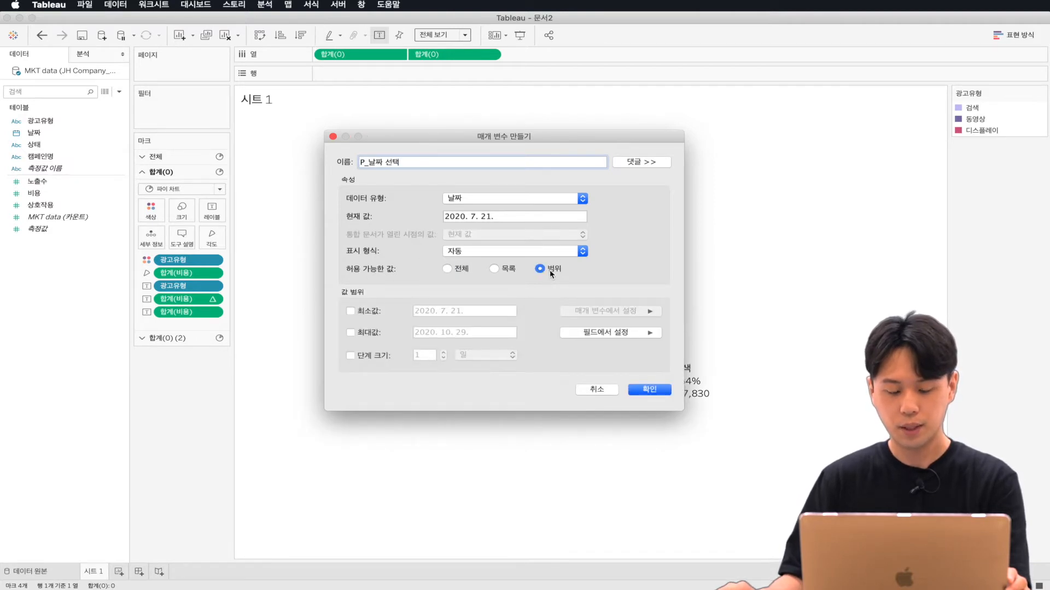
pyautogui.click(364, 313)
pyautogui.click(432, 311)
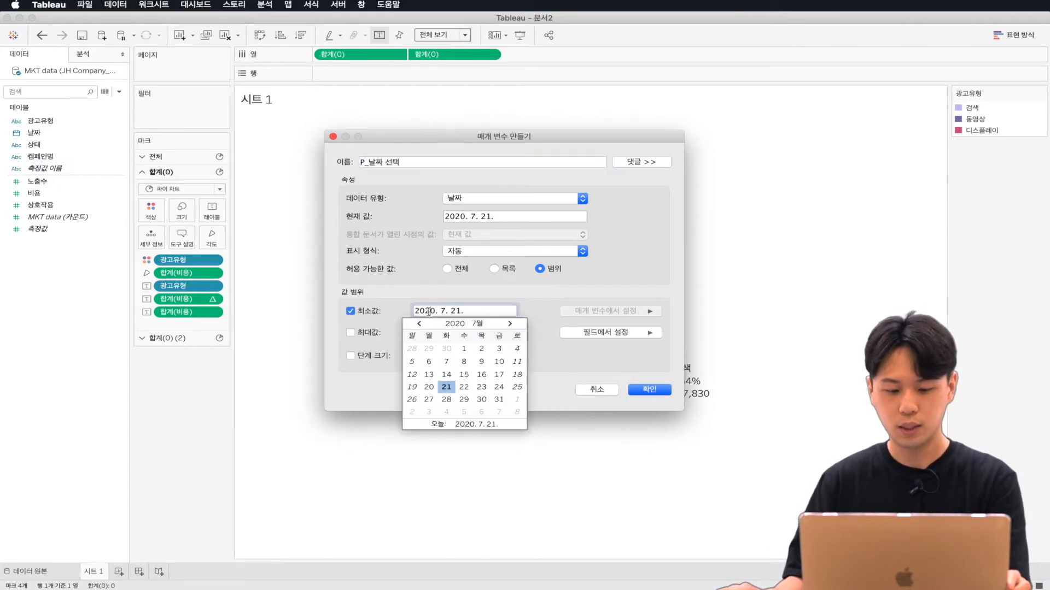
pyautogui.press('BackSpace')
pyautogui.write('8')
pyautogui.press('BackSpace')
pyautogui.press('BackSpace')
pyautogui.write('18')
pyautogui.click(474, 327)
pyautogui.click(476, 333)
pyautogui.click(428, 348)
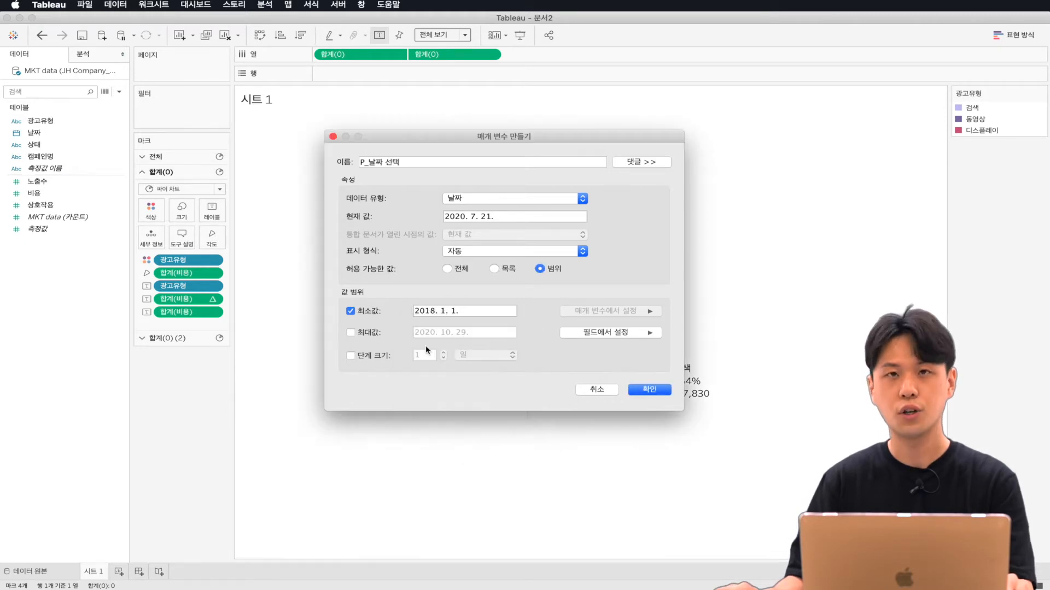
# Enable the range's maximum (최대값), set it to 2020. 7. 31., and create the parameter
pyautogui.click(350, 332)
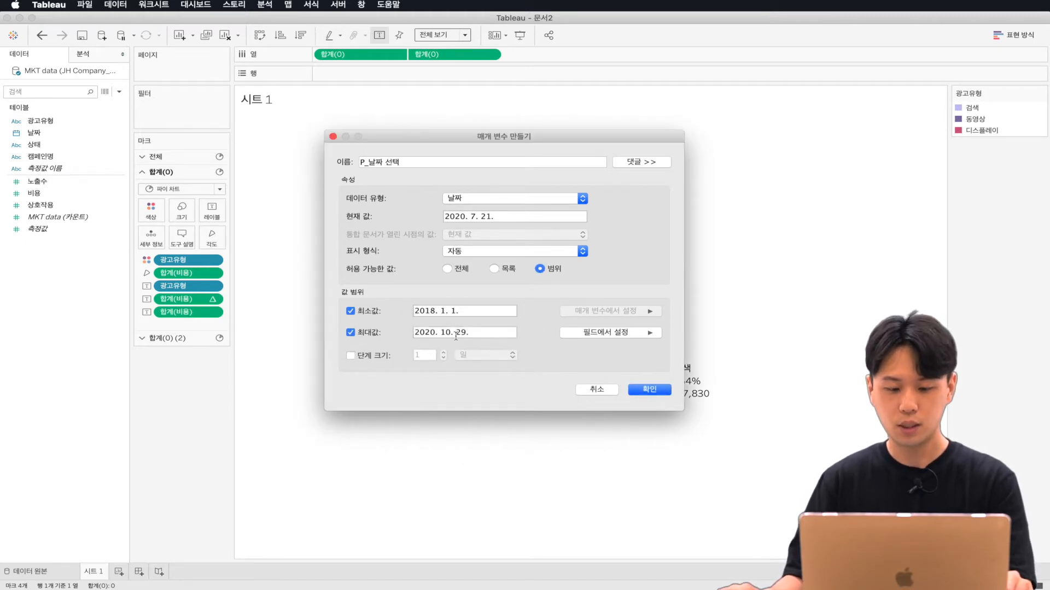
pyautogui.click(456, 333)
pyautogui.click(451, 334)
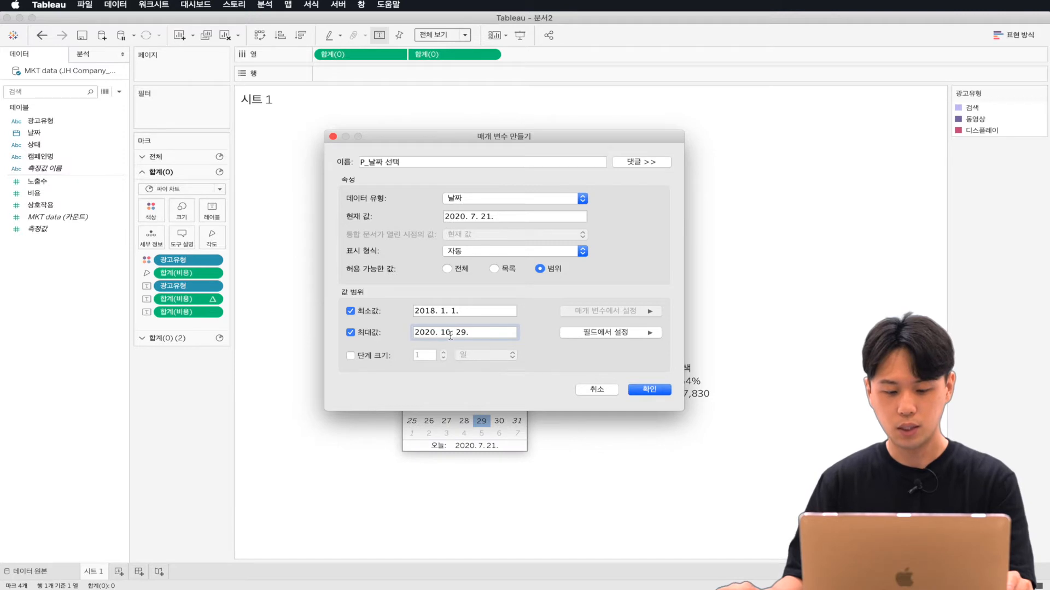
pyautogui.click(470, 417)
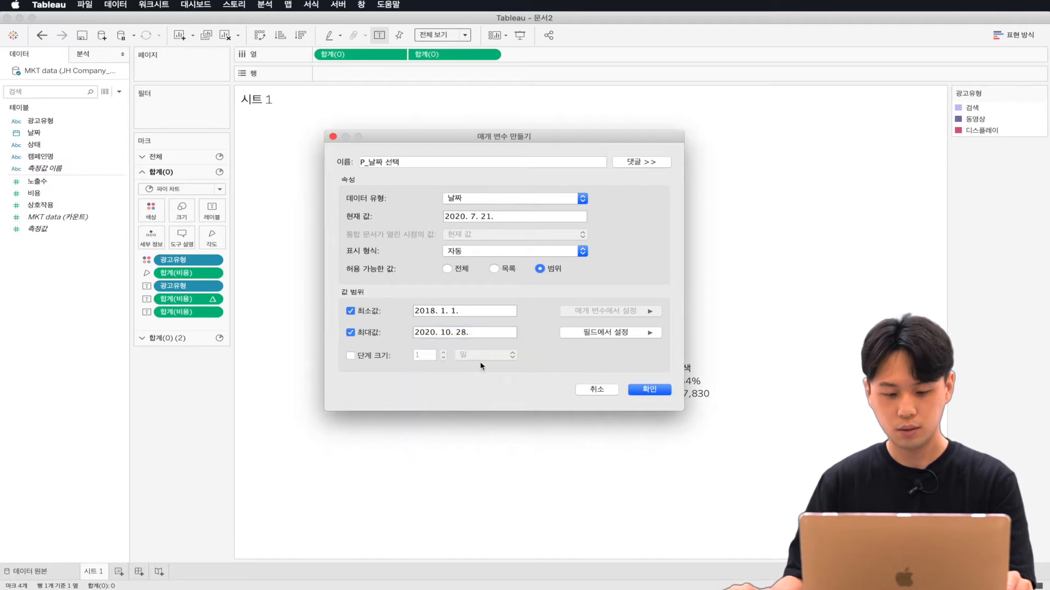
pyautogui.click(444, 332)
pyautogui.click(419, 345)
pyautogui.click(419, 345)
pyautogui.click(419, 345)
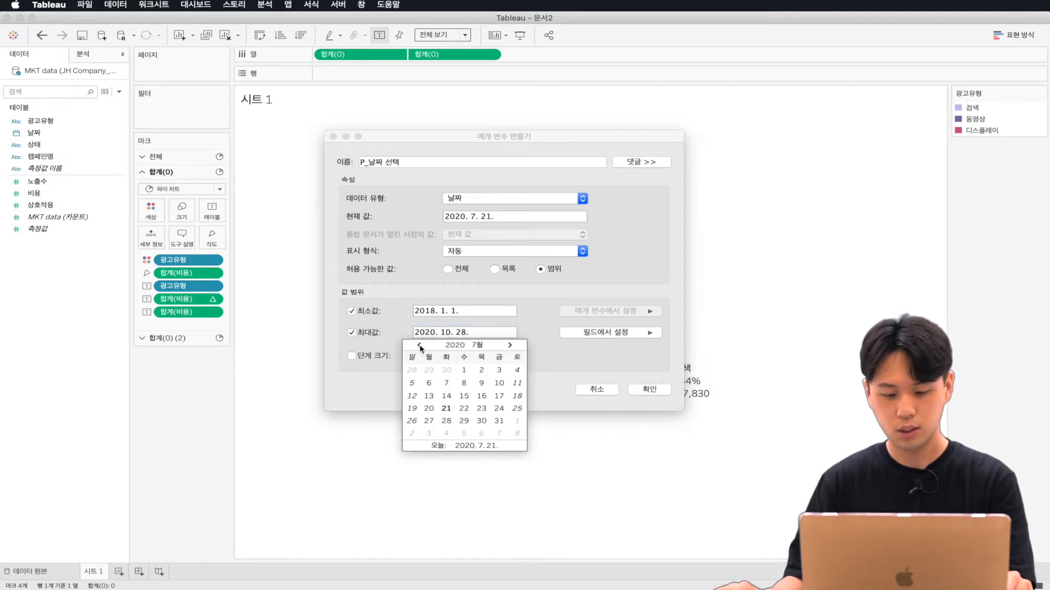
pyautogui.click(499, 421)
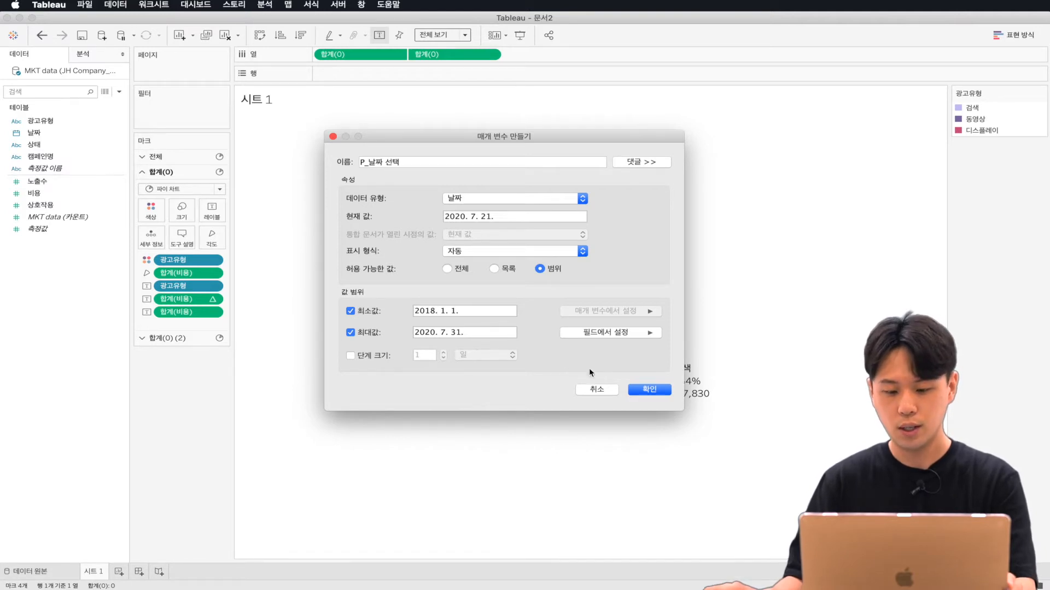
pyautogui.click(641, 390)
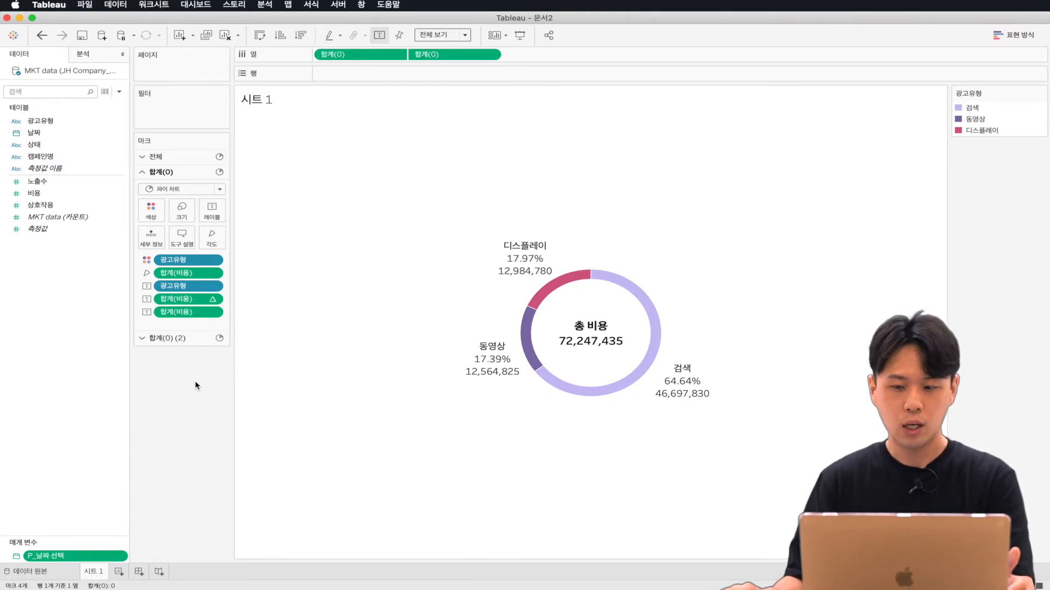
# Create a second parameter named P_날짜 범위 with the data type integer (정수)
pyautogui.rightClick(40, 299)
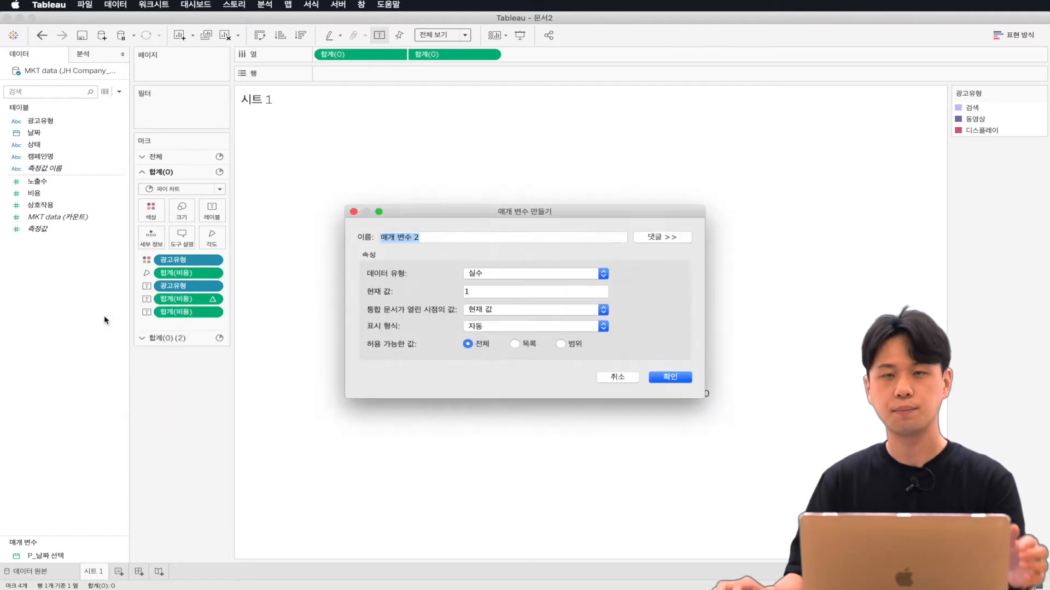
pyautogui.write('ㅔ')
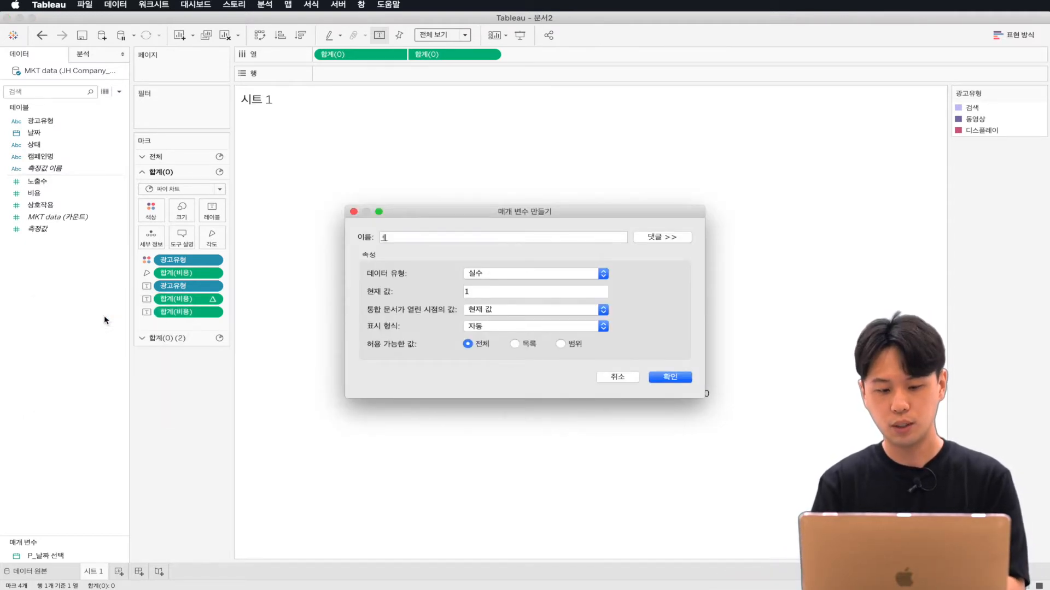
pyautogui.press('BackSpace')
pyautogui.write('P_날짜 범위')
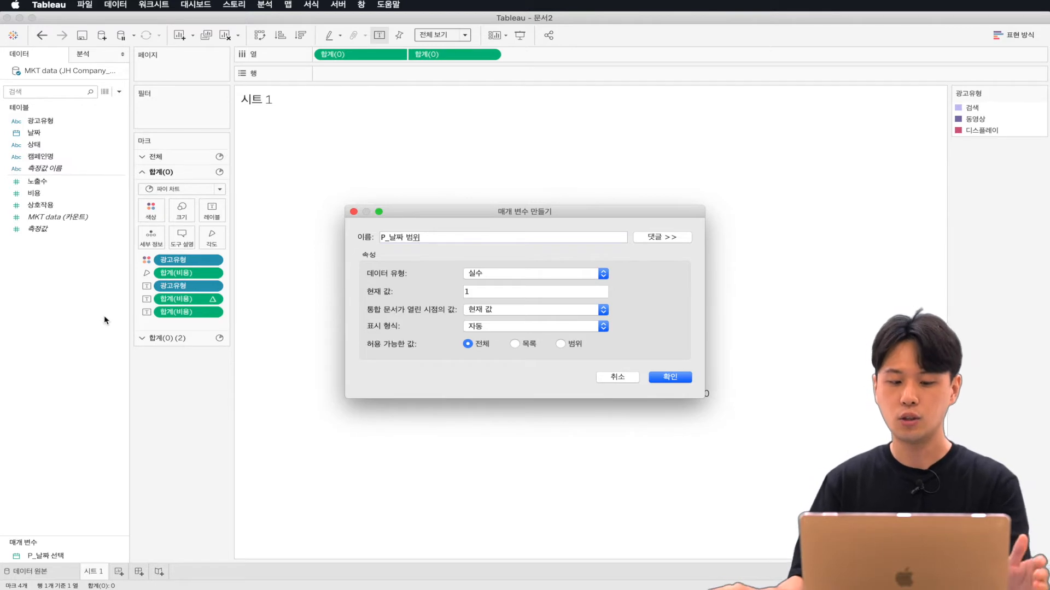
pyautogui.click(504, 273)
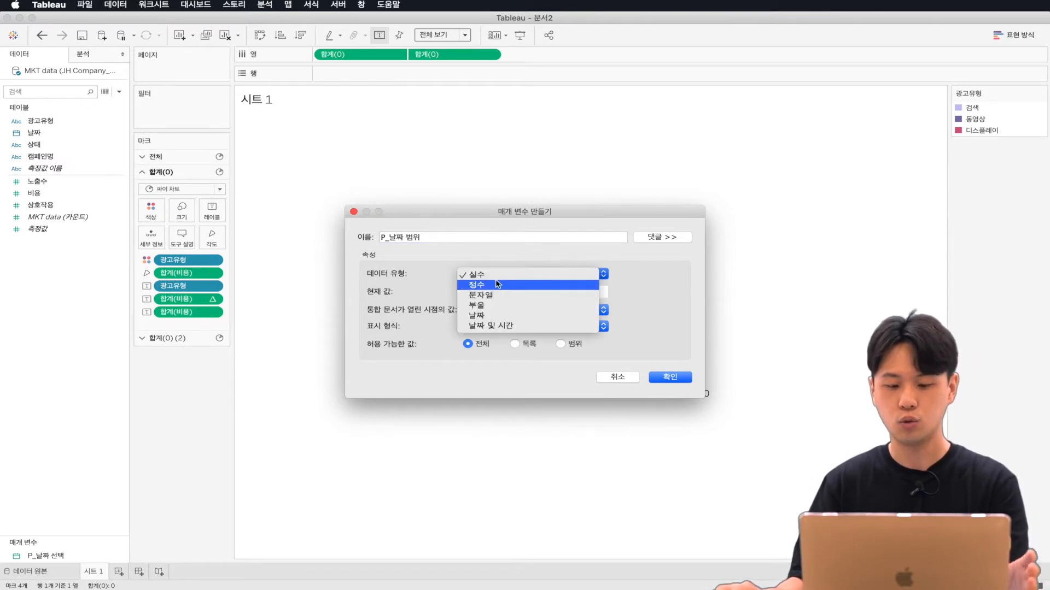
pyautogui.click(491, 285)
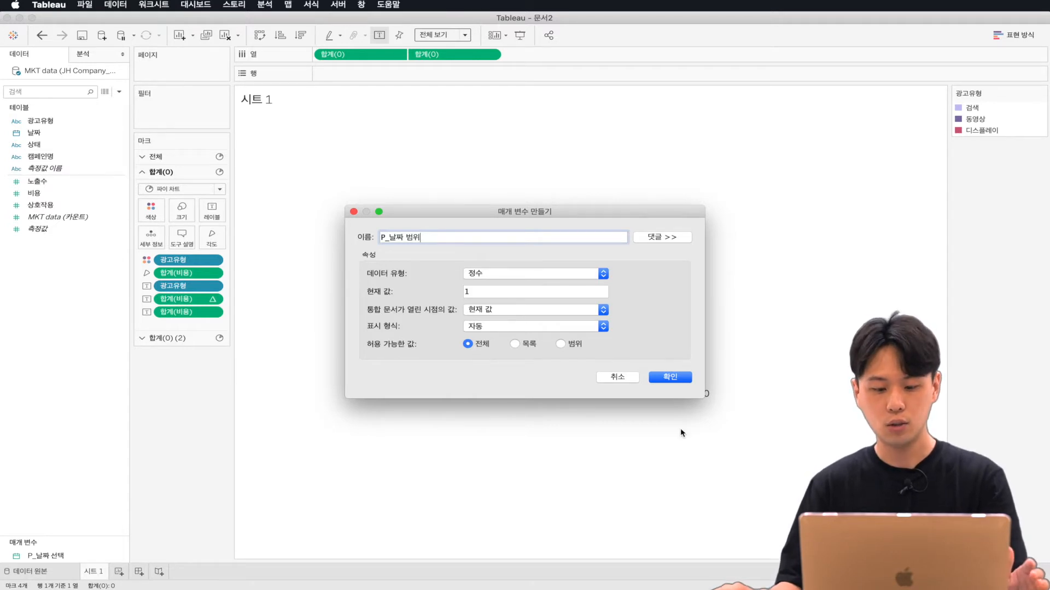
pyautogui.click(680, 377)
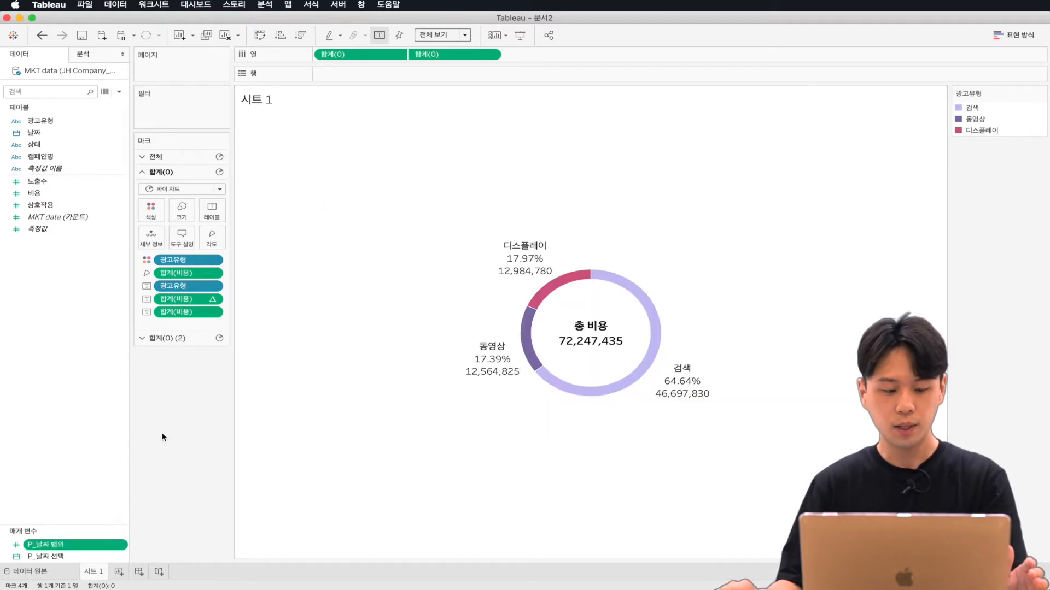
# Show the parameter controls for P_날짜 범위 and P_날짜 선택 on the sheet
pyautogui.rightClick(70, 543)
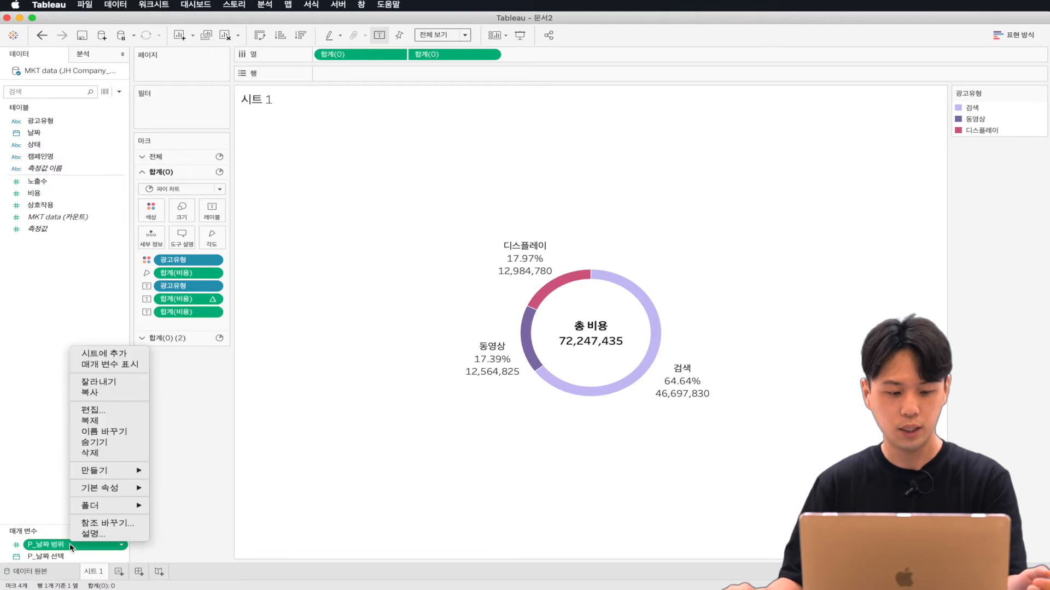
pyautogui.click(121, 368)
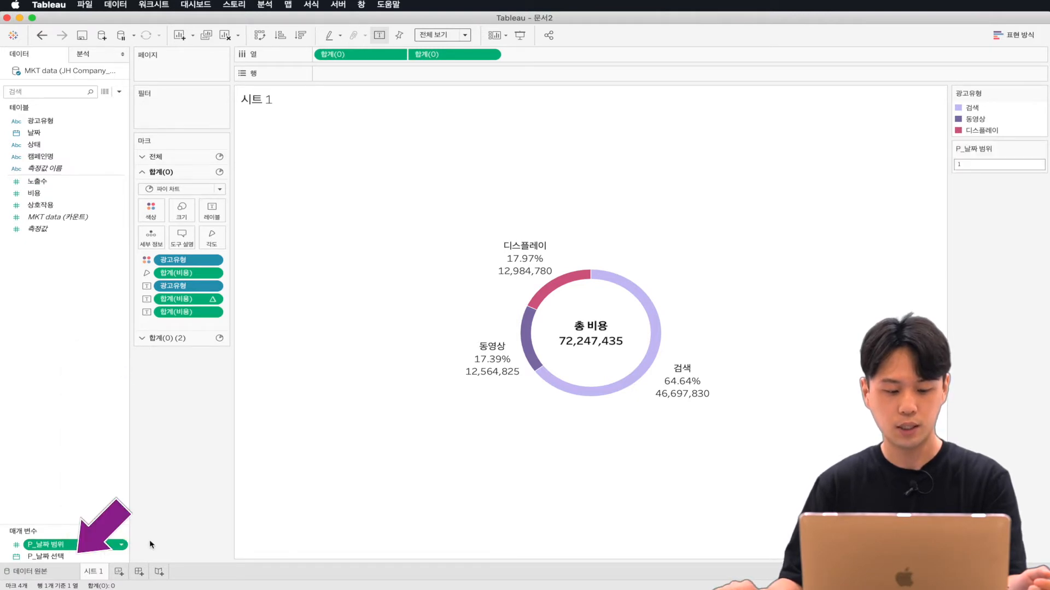
pyautogui.rightClick(69, 556)
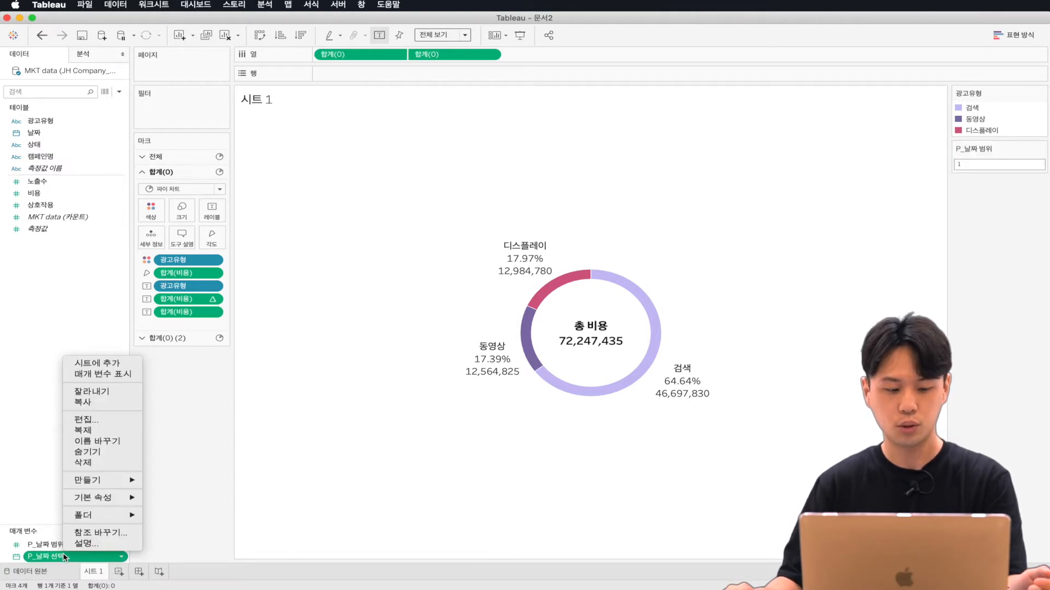
pyautogui.click(101, 375)
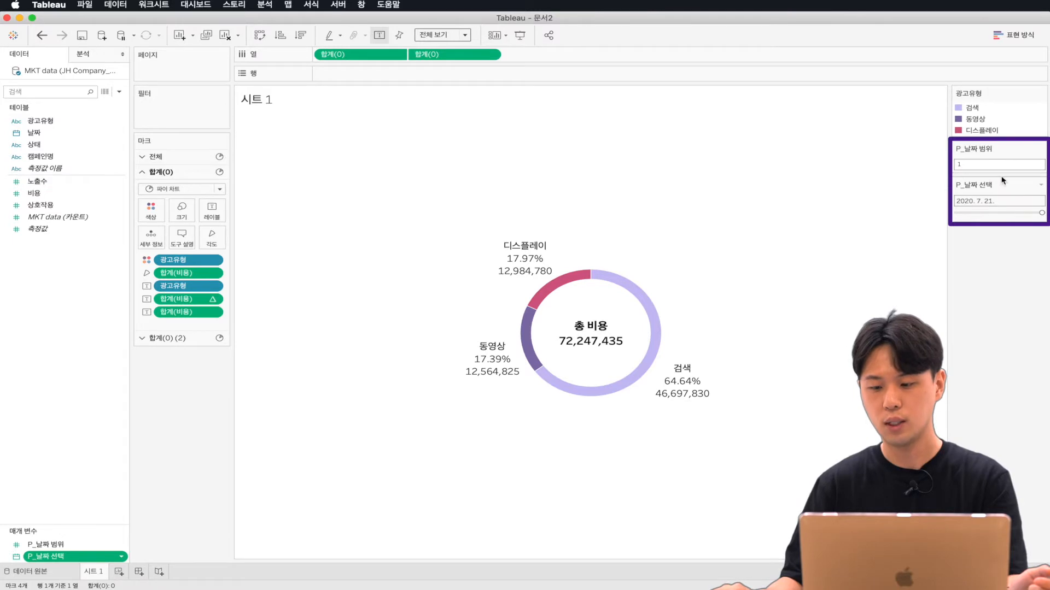
# Move the P_날짜 선택 slider to 2020. 7. 31. and switch its control type to input (입력)
pyautogui.moveTo(976, 212); pyautogui.dragTo(1042, 213)
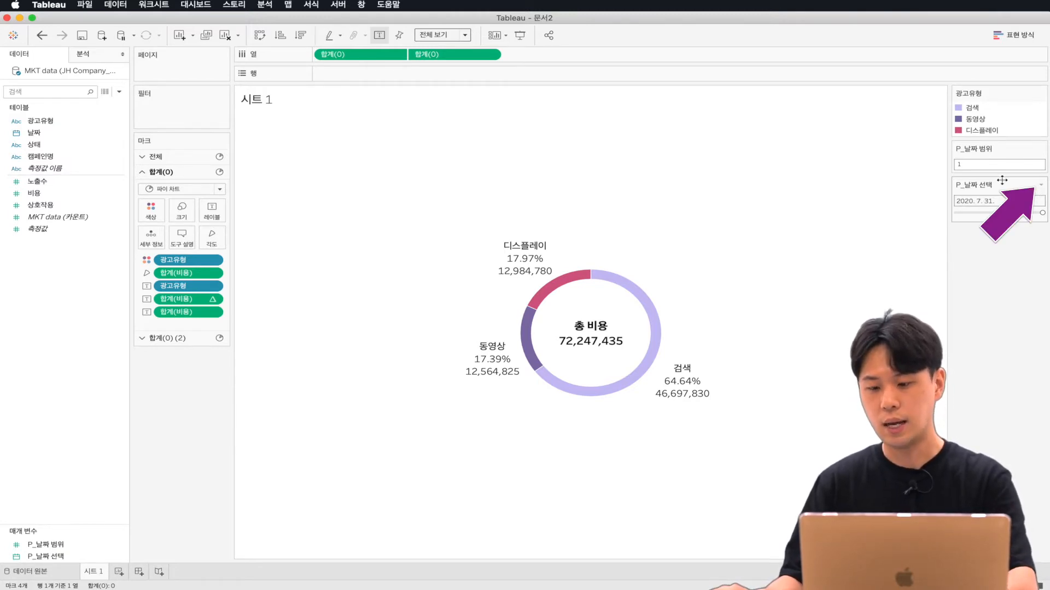
pyautogui.click(1041, 187)
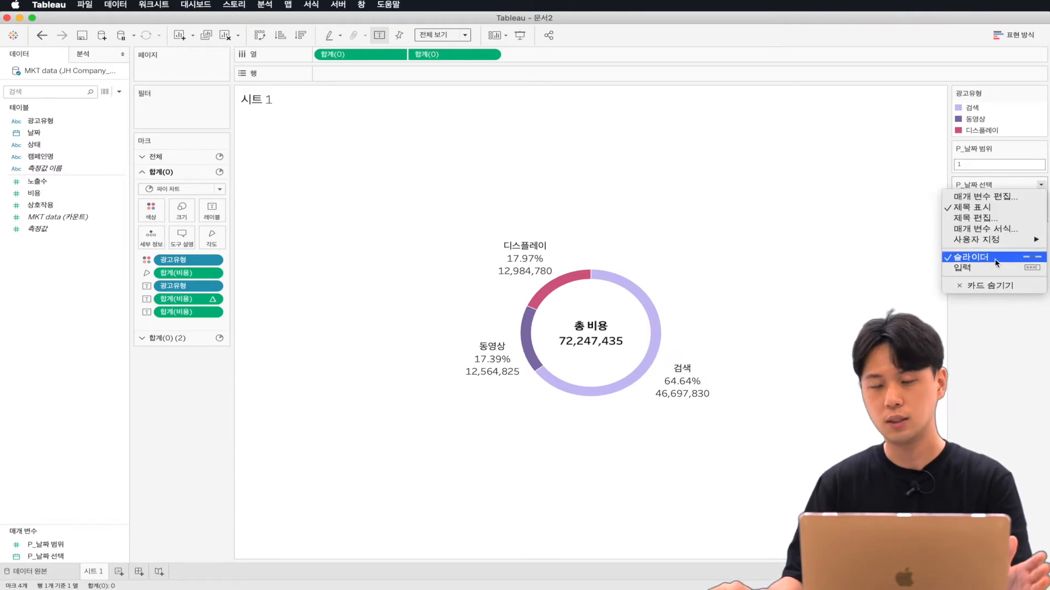
pyautogui.click(992, 268)
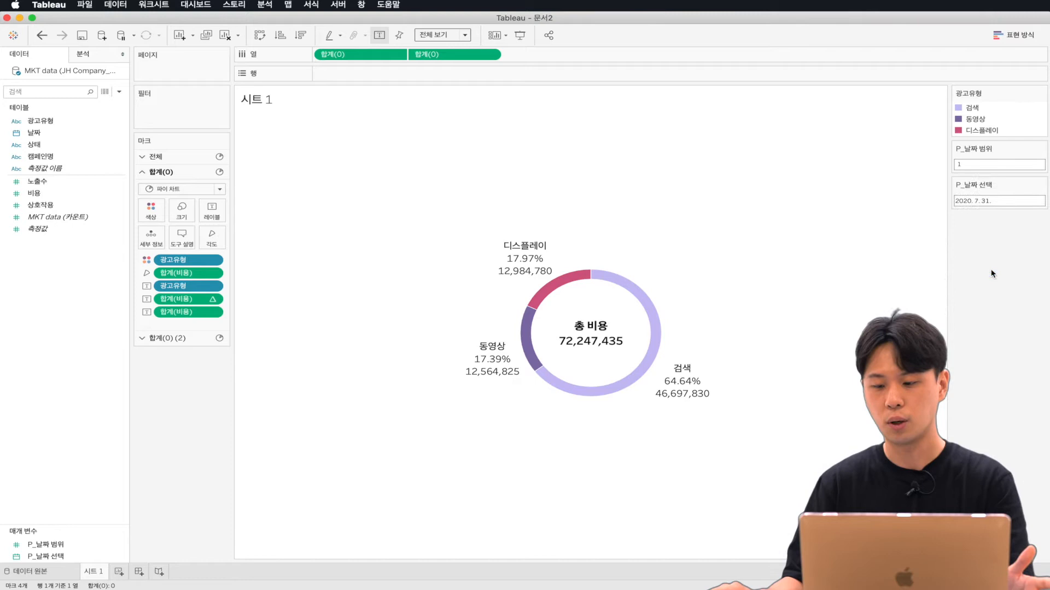
# Set P_날짜 선택 to 2020. 6. 9. and P_날짜 범위 to 200 in their parameter controls
pyautogui.click(985, 203)
pyautogui.click(996, 240)
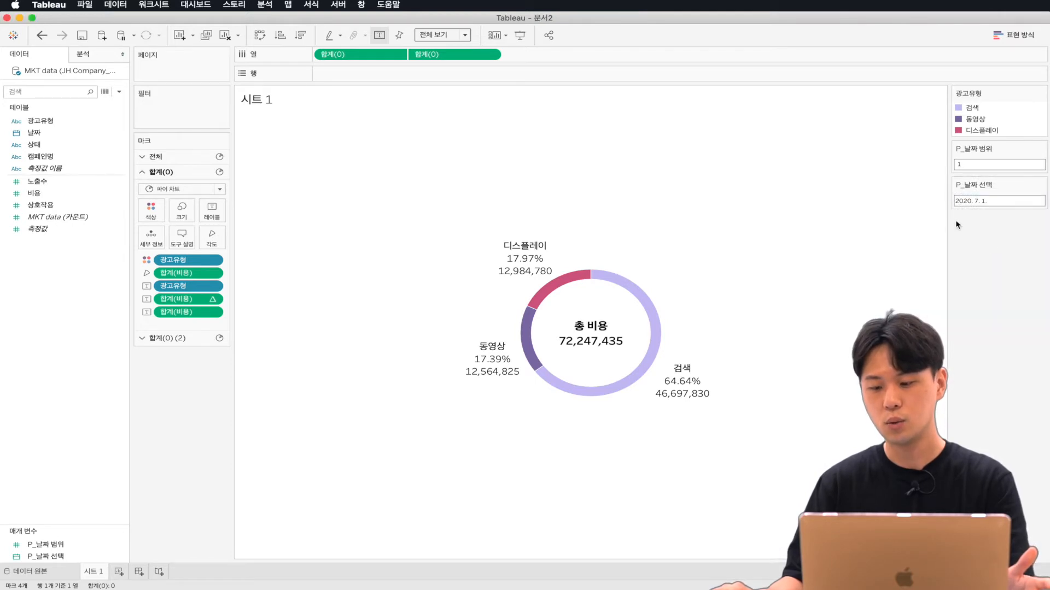
pyautogui.click(973, 202)
pyautogui.click(936, 211)
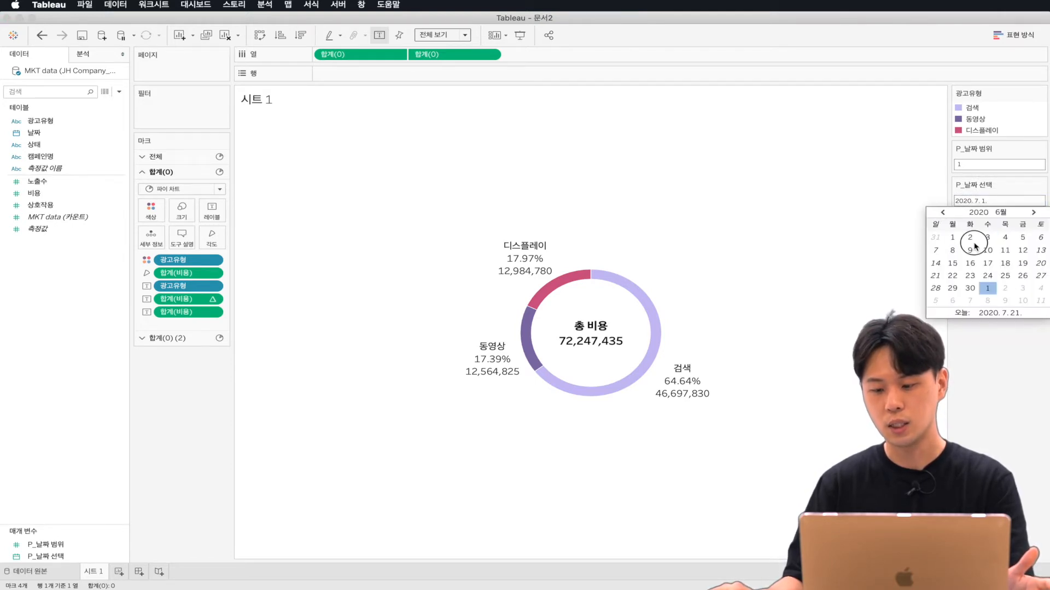
pyautogui.click(972, 234)
pyautogui.click(977, 203)
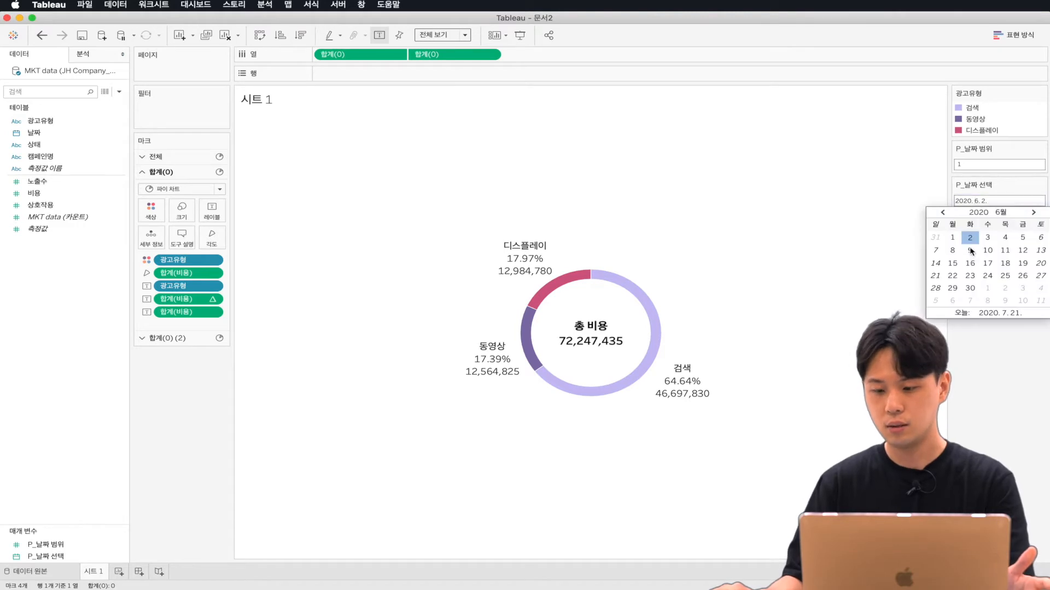
pyautogui.click(971, 250)
pyautogui.moveTo(971, 165); pyautogui.dragTo(930, 167)
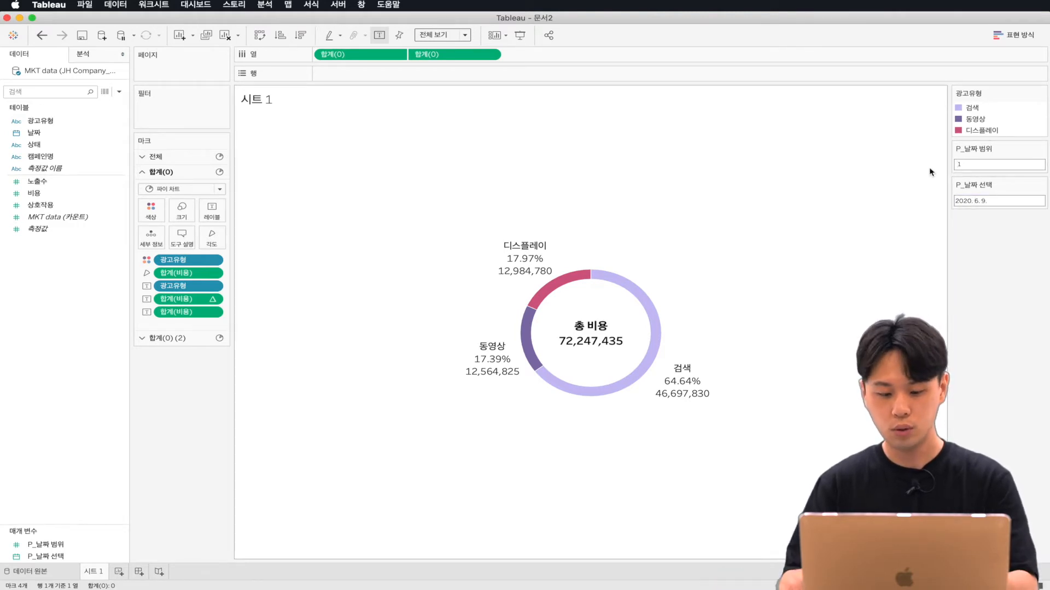
pyautogui.write('200')
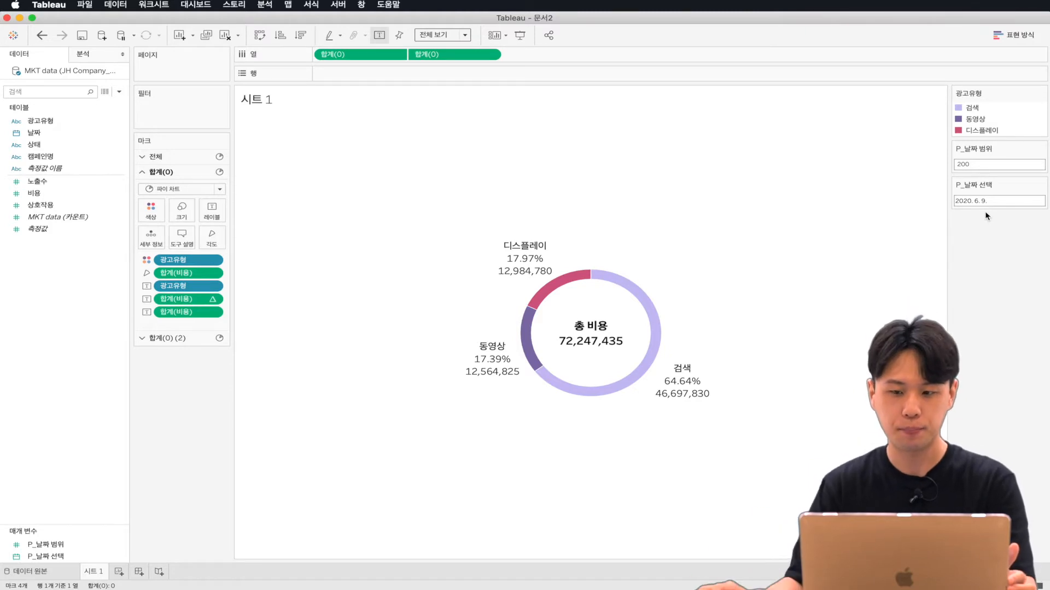
# Start a new calculated field named C_날짜 선택 범위
pyautogui.rightClick(43, 274)
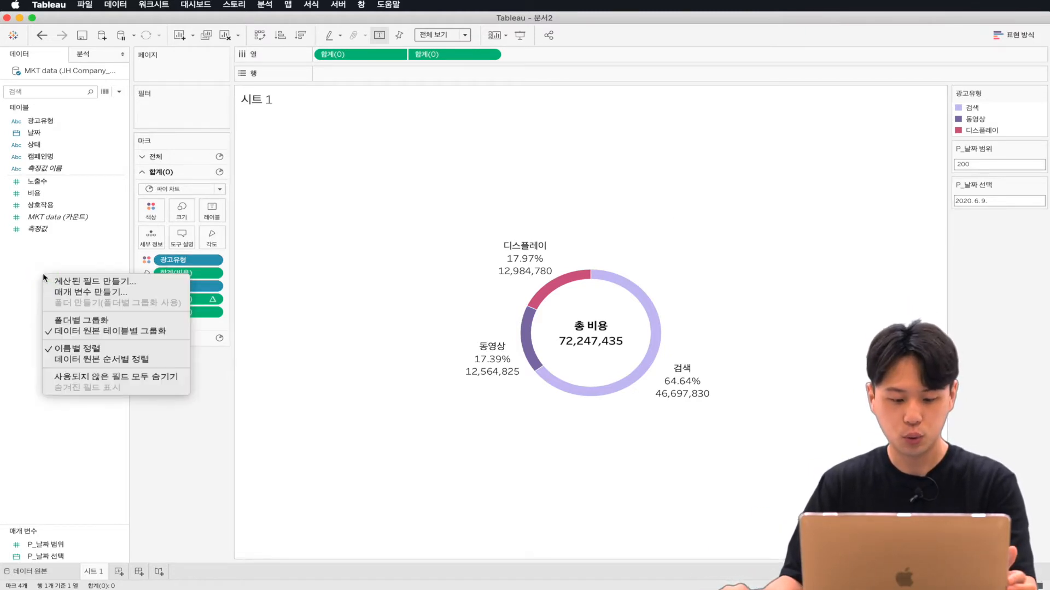
pyautogui.click(76, 280)
pyautogui.moveTo(355, 333); pyautogui.dragTo(449, 146)
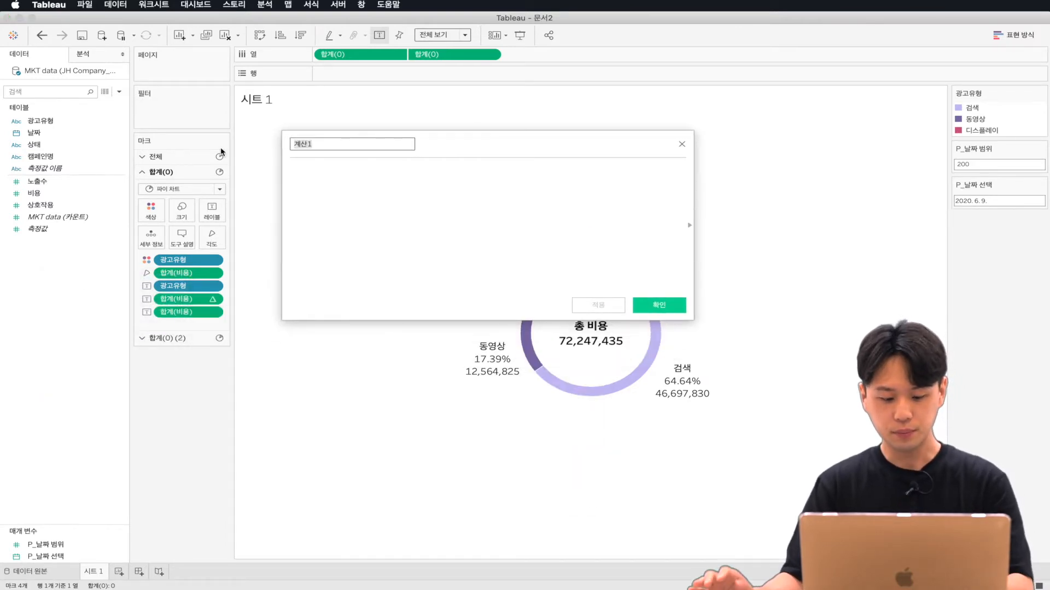
pyautogui.write('C_날')
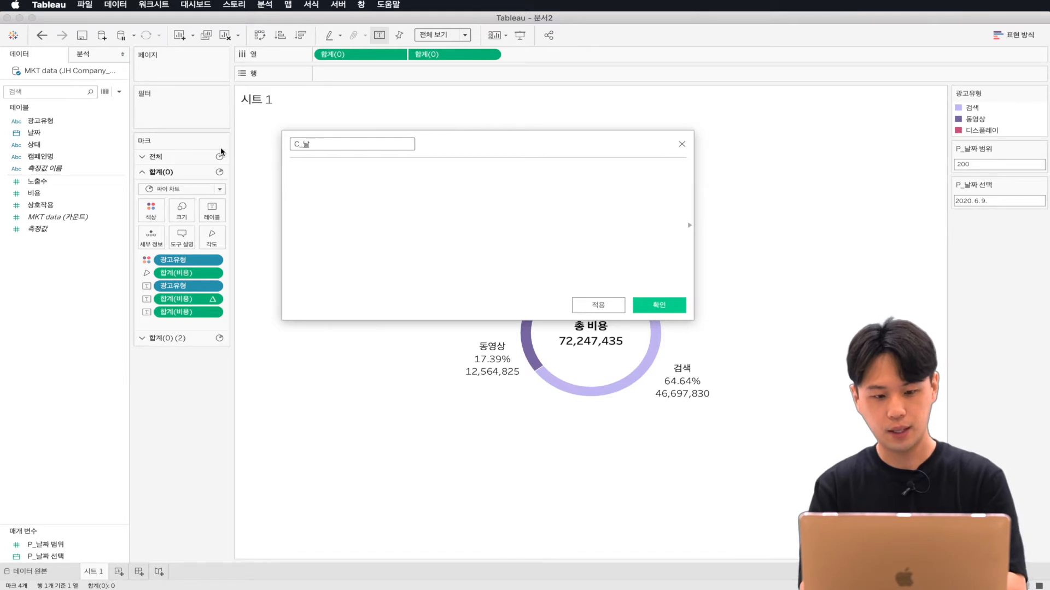
pyautogui.write('짜 선택 비범위')
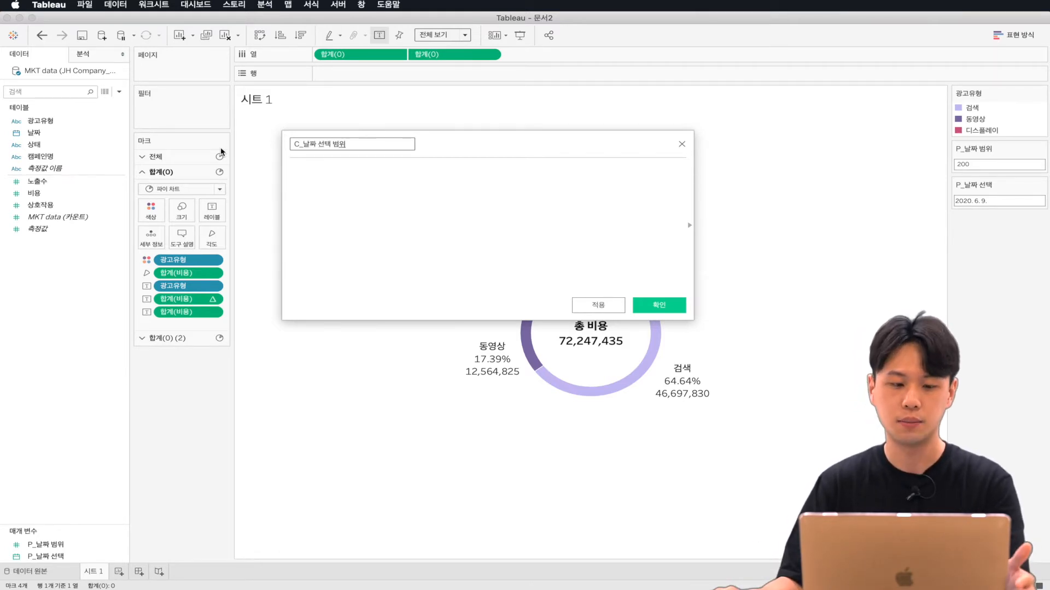
# Build the condition [P_날짜 선택]>=[날짜] in the calculated field's formula
pyautogui.click(364, 195)
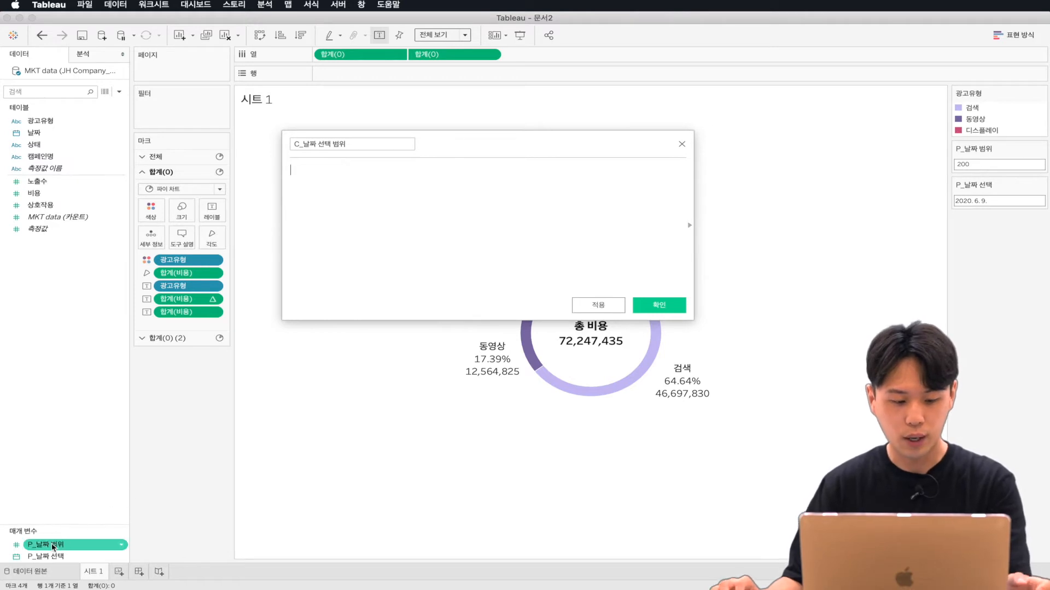
pyautogui.moveTo(62, 559); pyautogui.dragTo(356, 247)
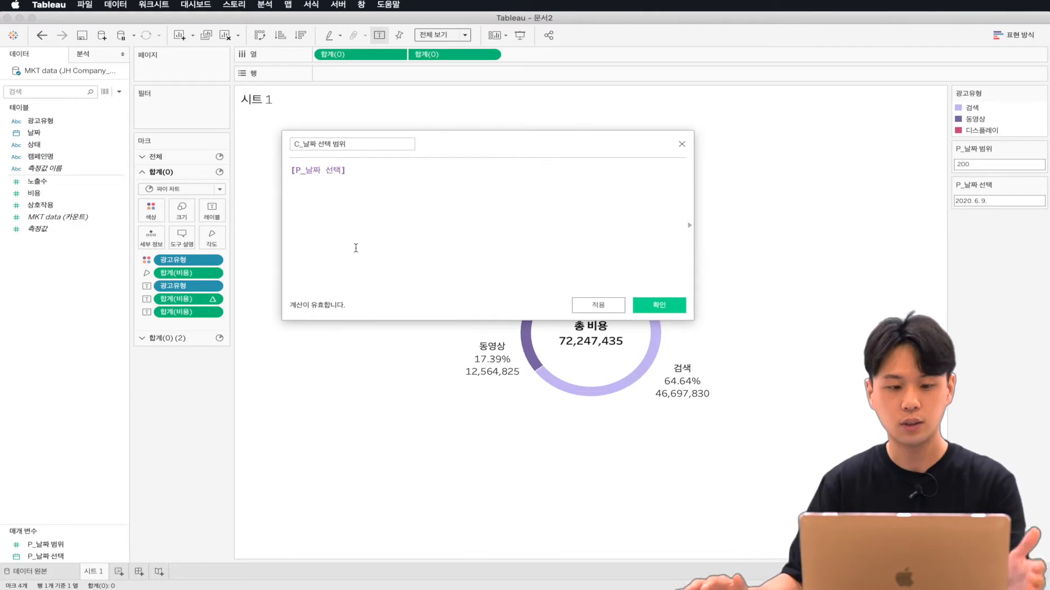
pyautogui.write('>=')
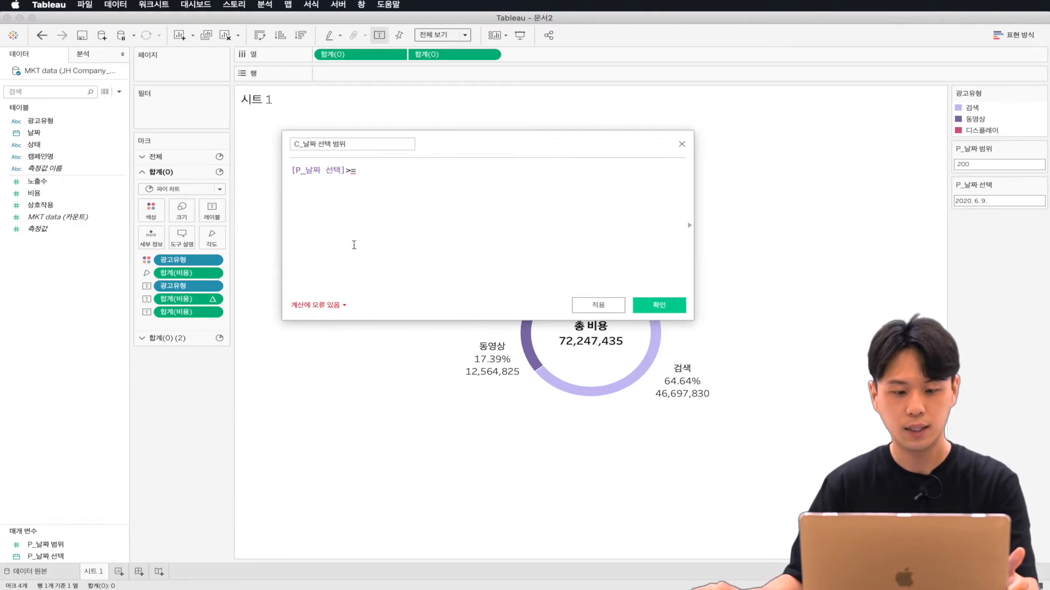
pyautogui.moveTo(56, 134); pyautogui.dragTo(405, 174)
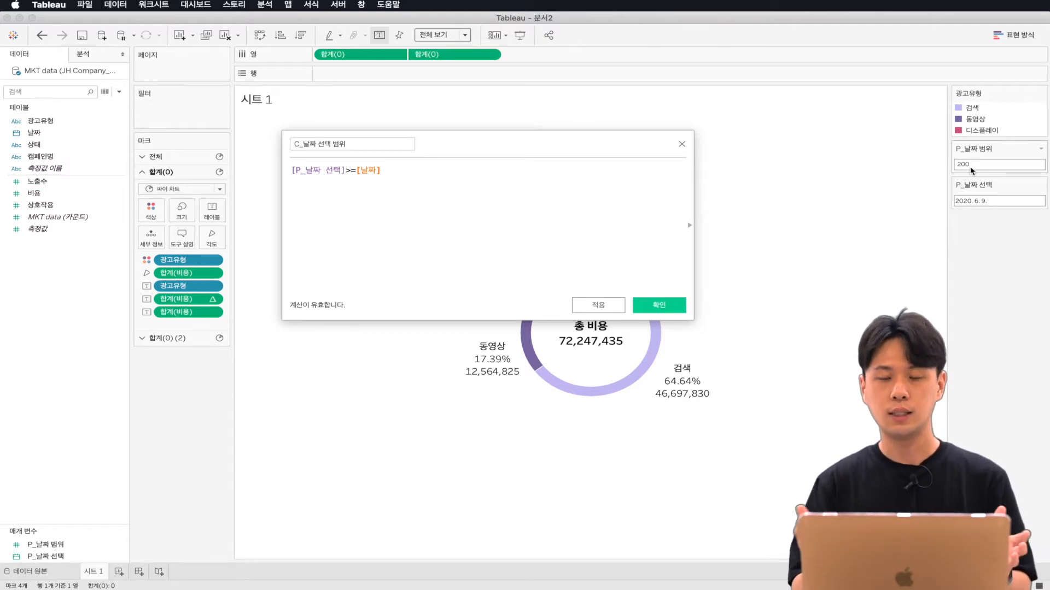
# Extend the condition with AND on its own line and begin a DATEADD function with 'day' as the date part
pyautogui.press('Return')
pyautogui.write('AND')
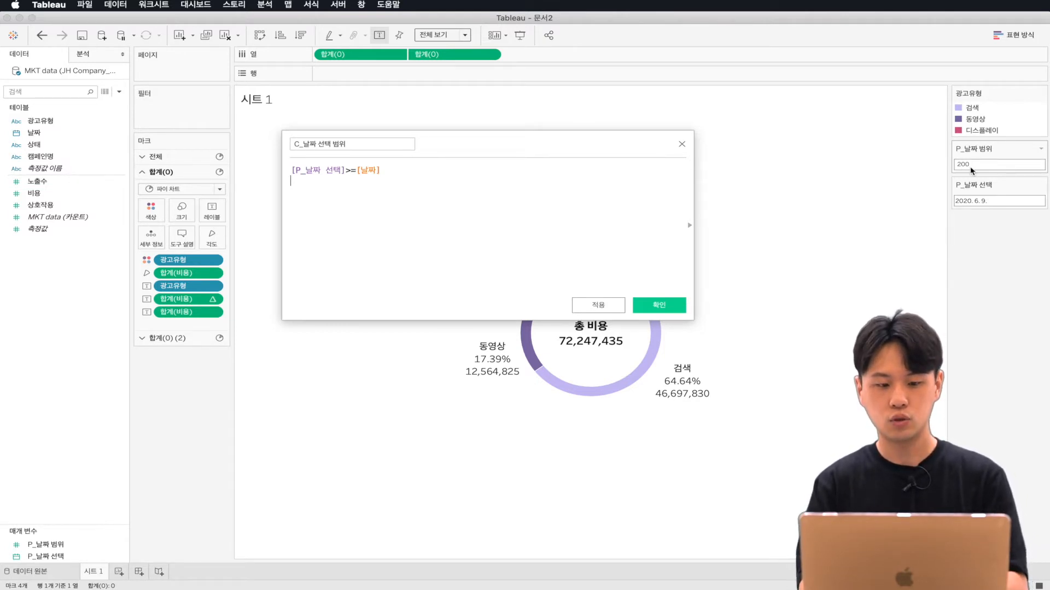
pyautogui.press('Return')
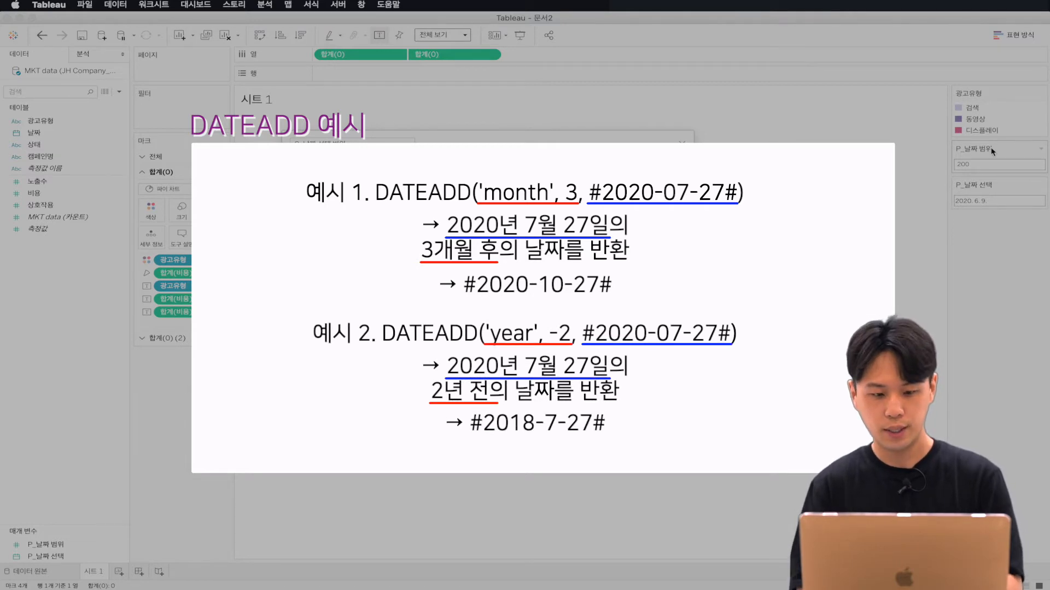
pyautogui.write('DATEA')
pyautogui.press('Return')
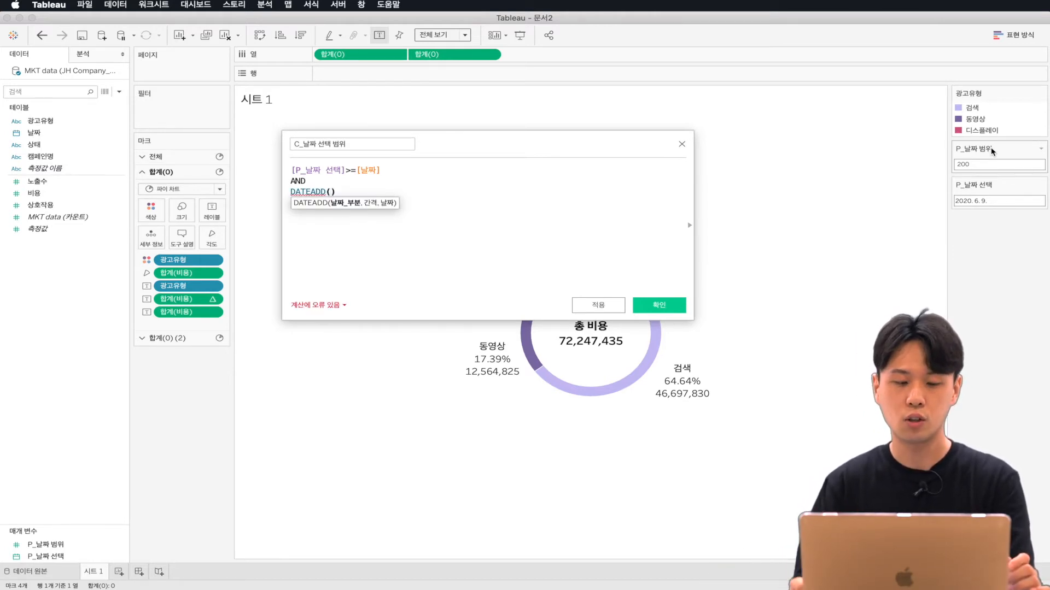
pyautogui.write("'")
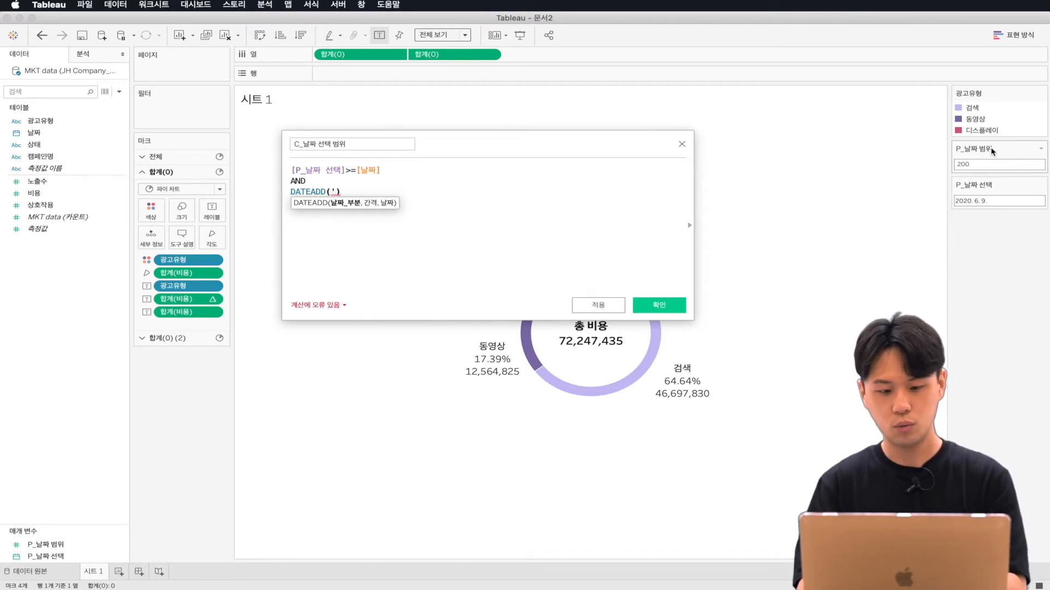
pyautogui.write('day')
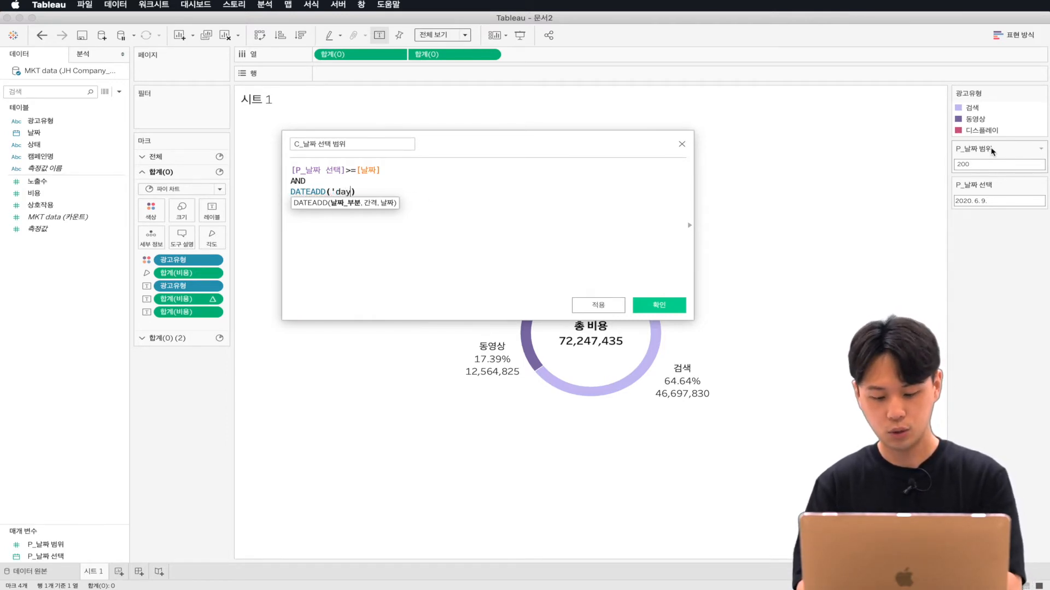
pyautogui.write(',')
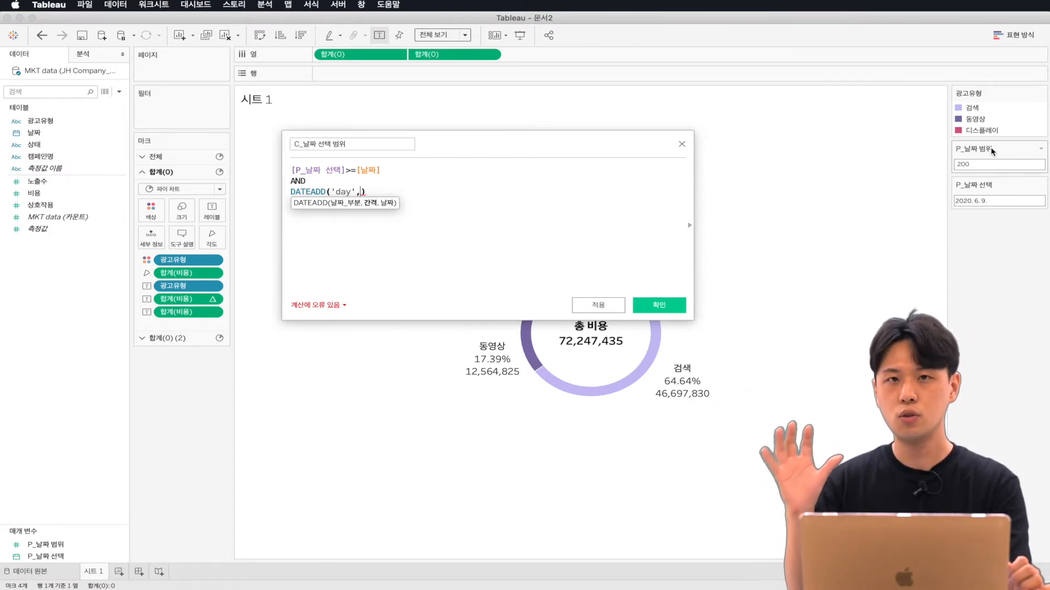
# Fill in the remaining DATEADD arguments with -[P_날짜 범위] as the interval and [P_날짜 선택] as the date
pyautogui.write('-')
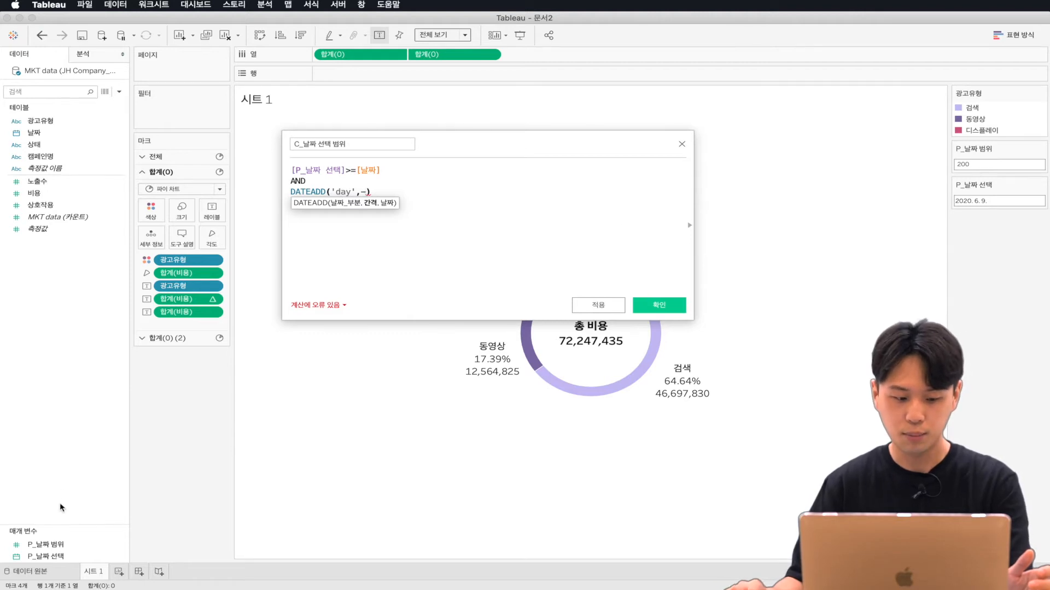
pyautogui.click(63, 545)
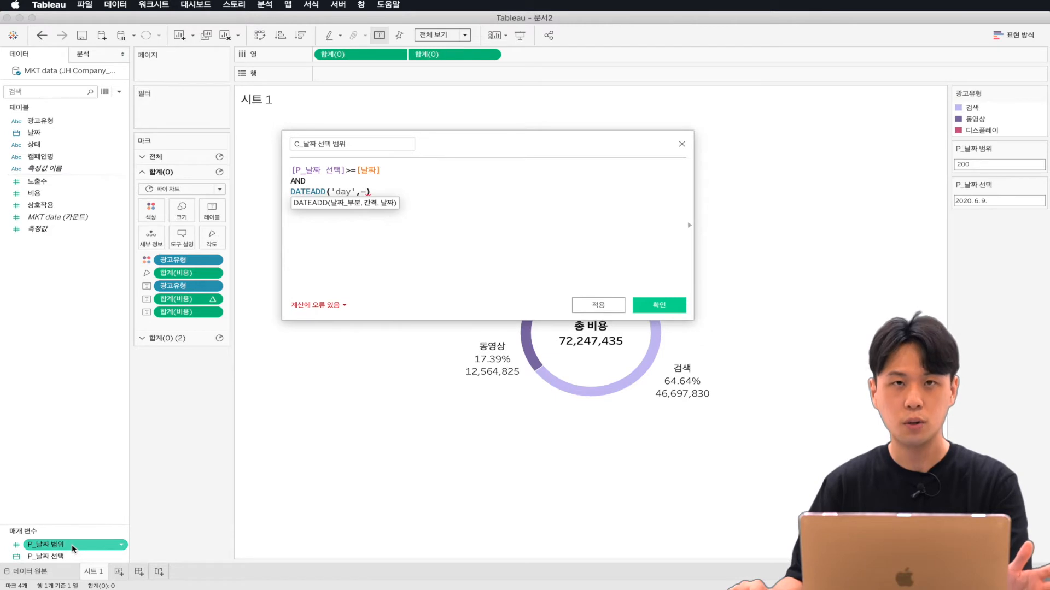
pyautogui.moveTo(82, 546); pyautogui.dragTo(355, 253)
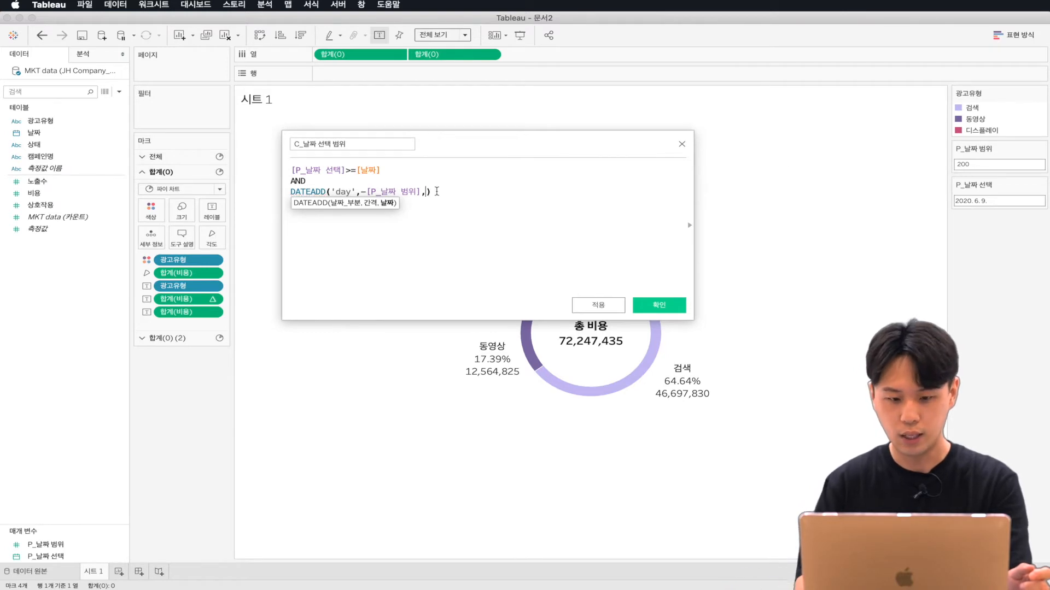
pyautogui.write(',')
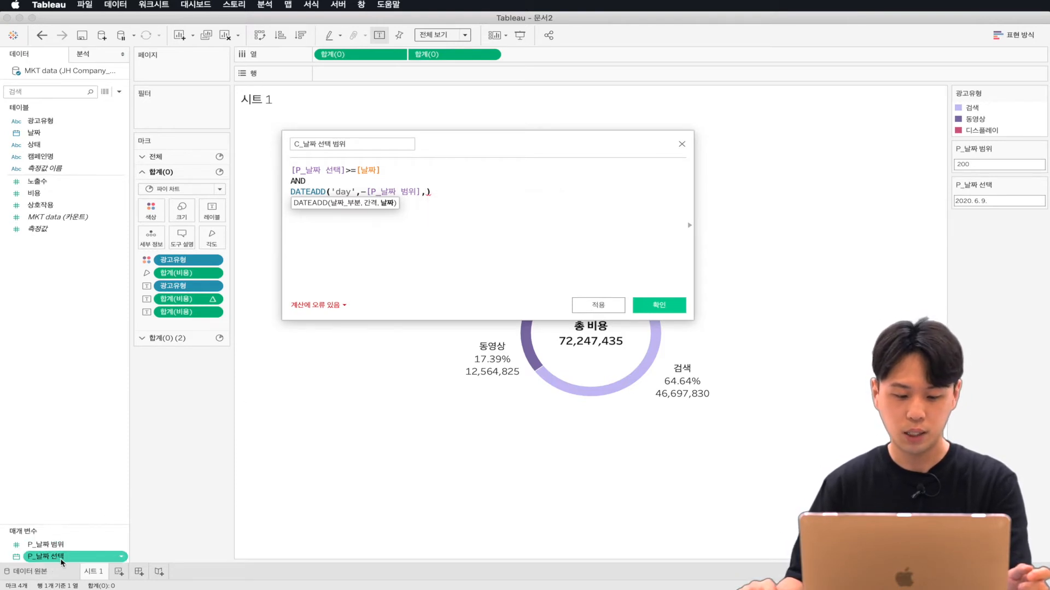
pyautogui.moveTo(58, 559); pyautogui.dragTo(436, 263)
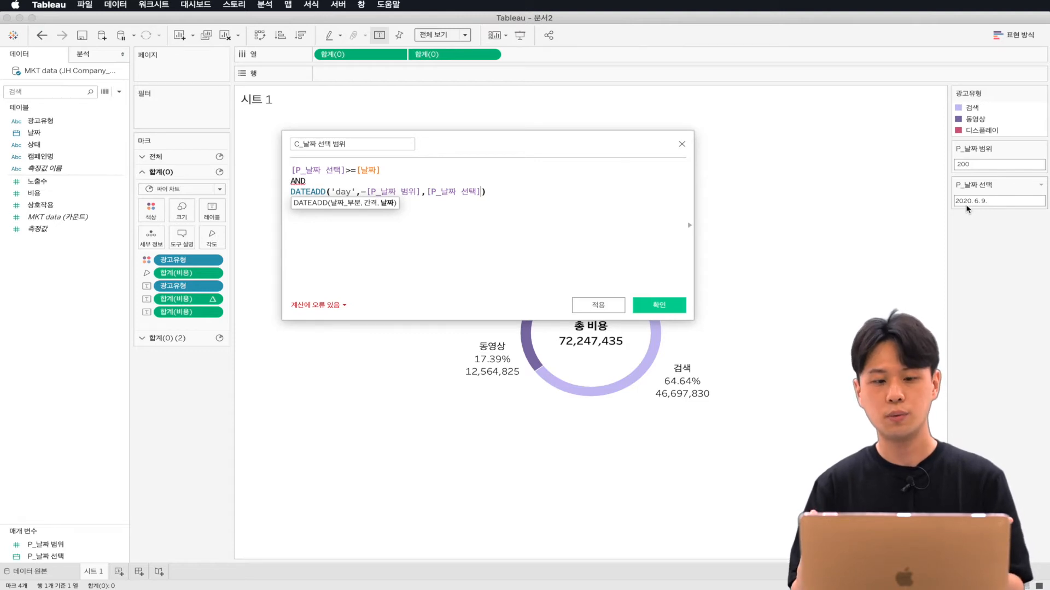
# Complete the second condition by adding <=[날짜] after the DATEADD function, and save the calculated field
pyautogui.click(615, 202)
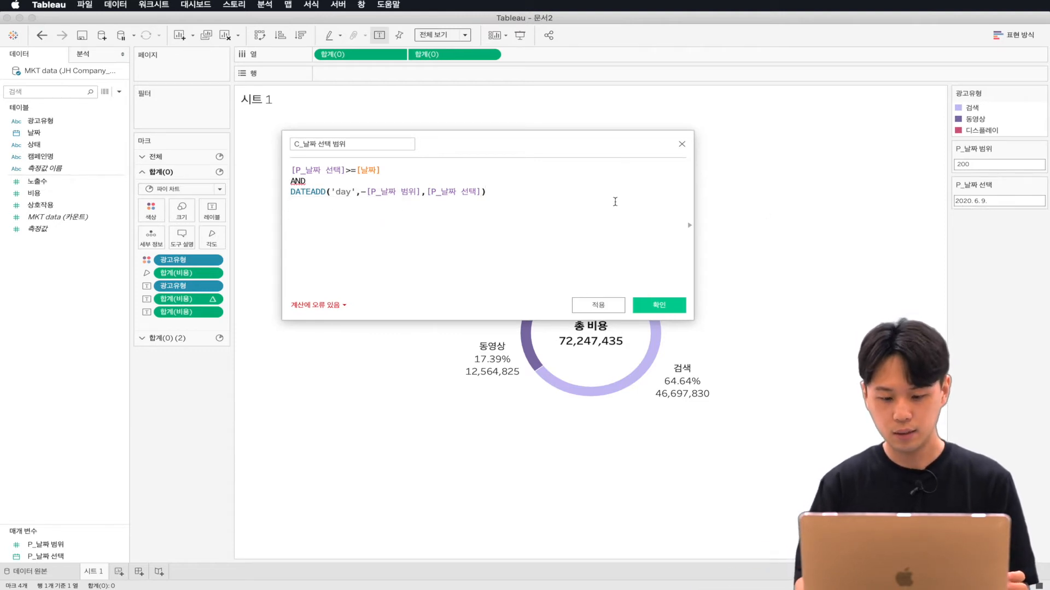
pyautogui.write('<=')
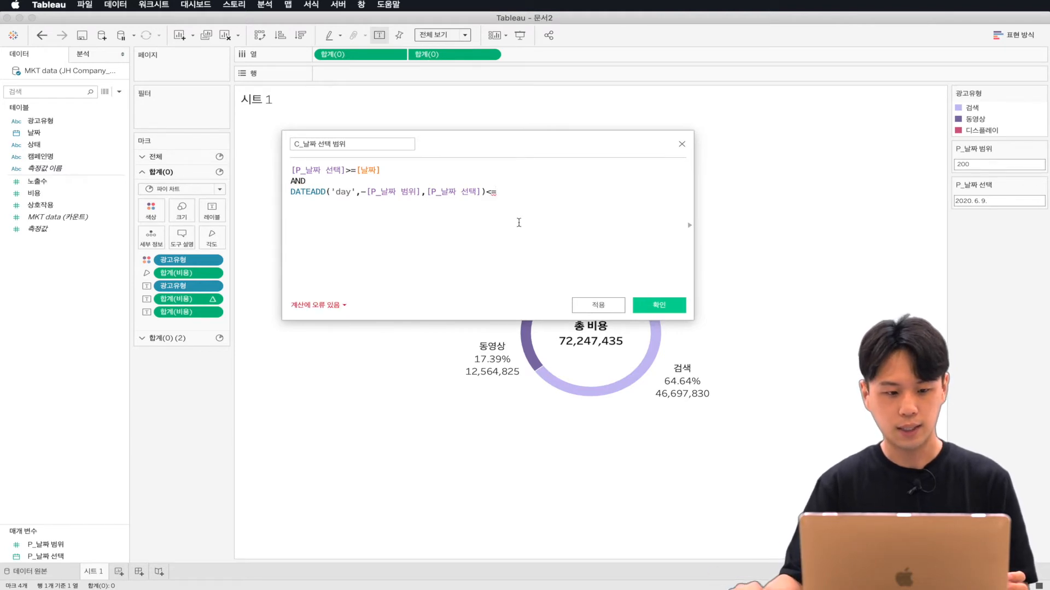
pyautogui.click(60, 189)
pyautogui.moveTo(110, 136); pyautogui.dragTo(543, 212)
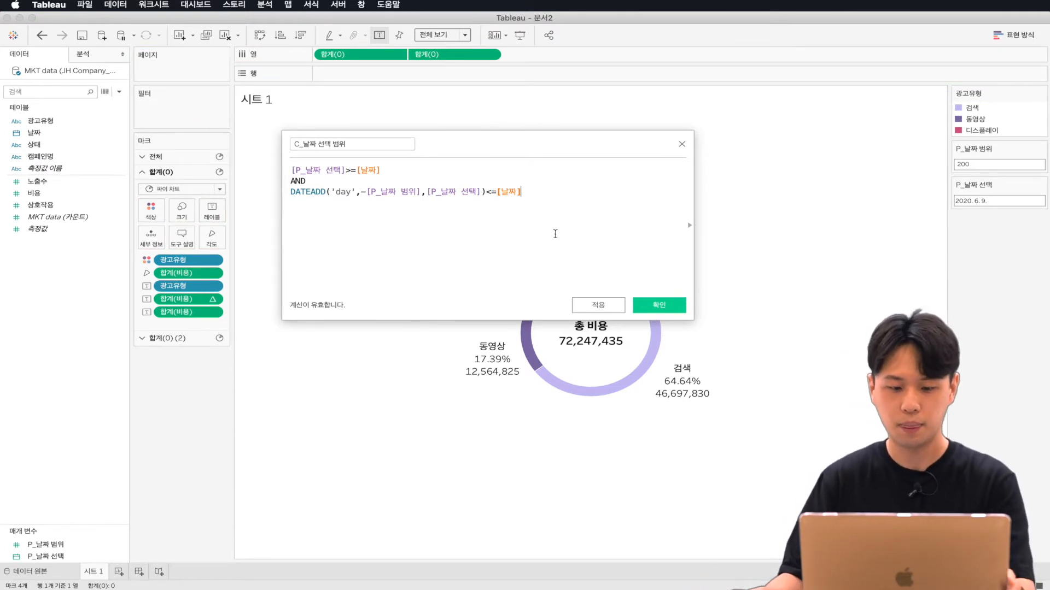
pyautogui.click(605, 305)
pyautogui.click(654, 304)
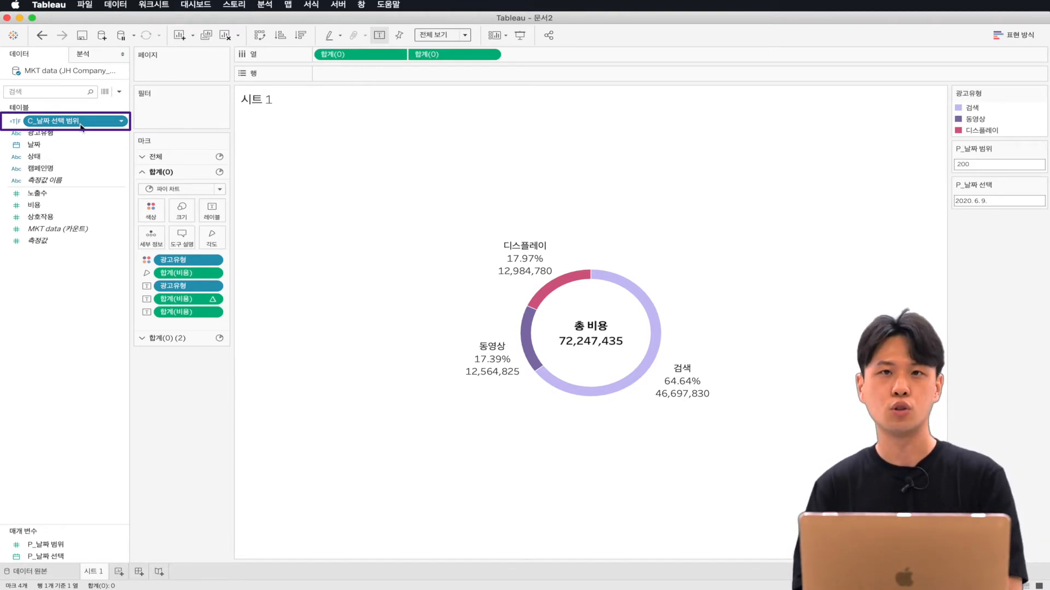
# Start a new calculated field named C_선택 날짜 비용
pyautogui.rightClick(53, 272)
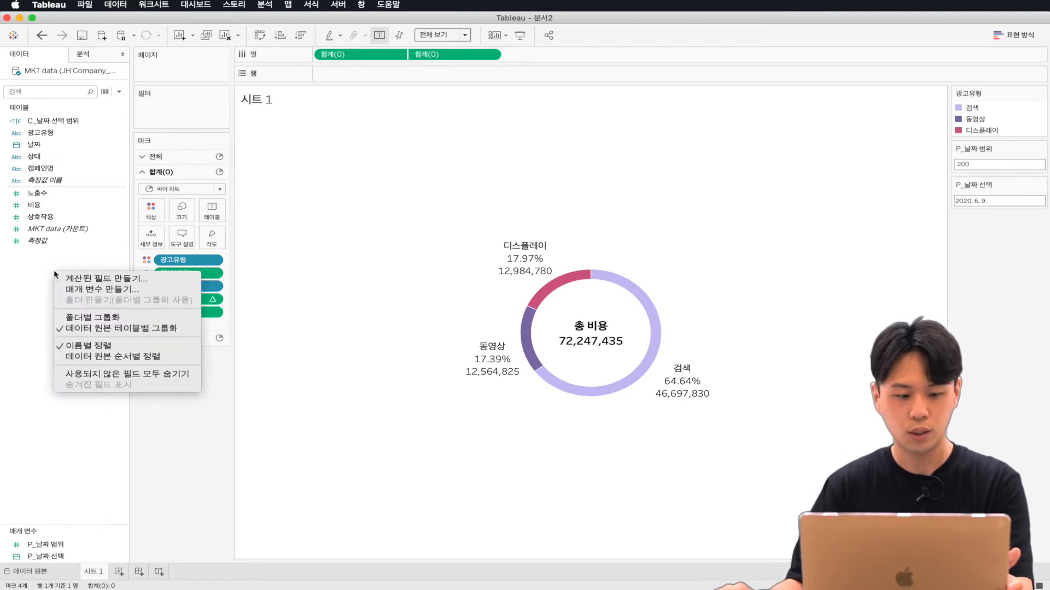
pyautogui.click(91, 278)
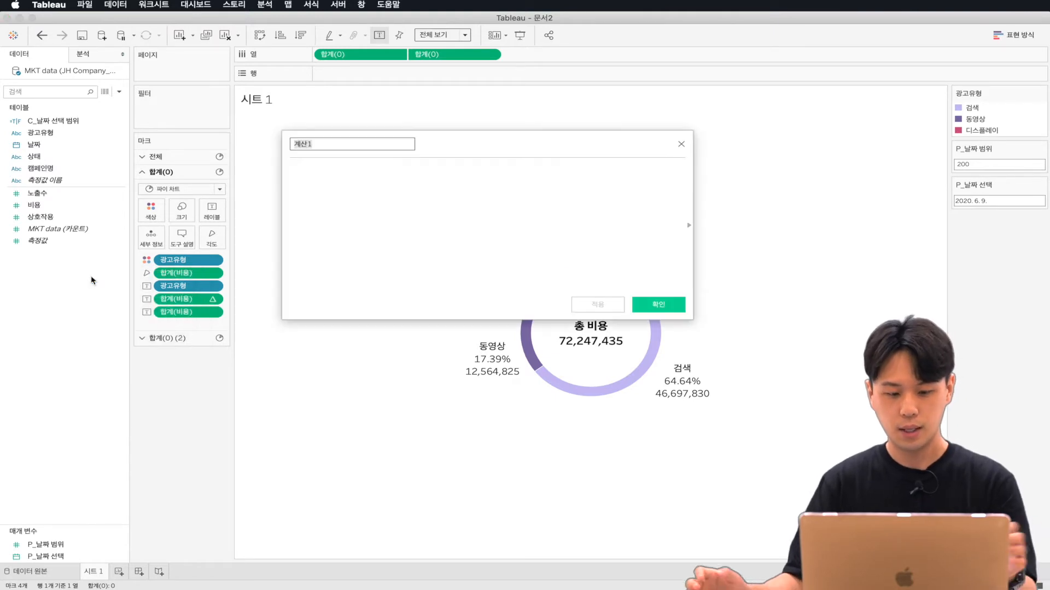
pyautogui.write('C')
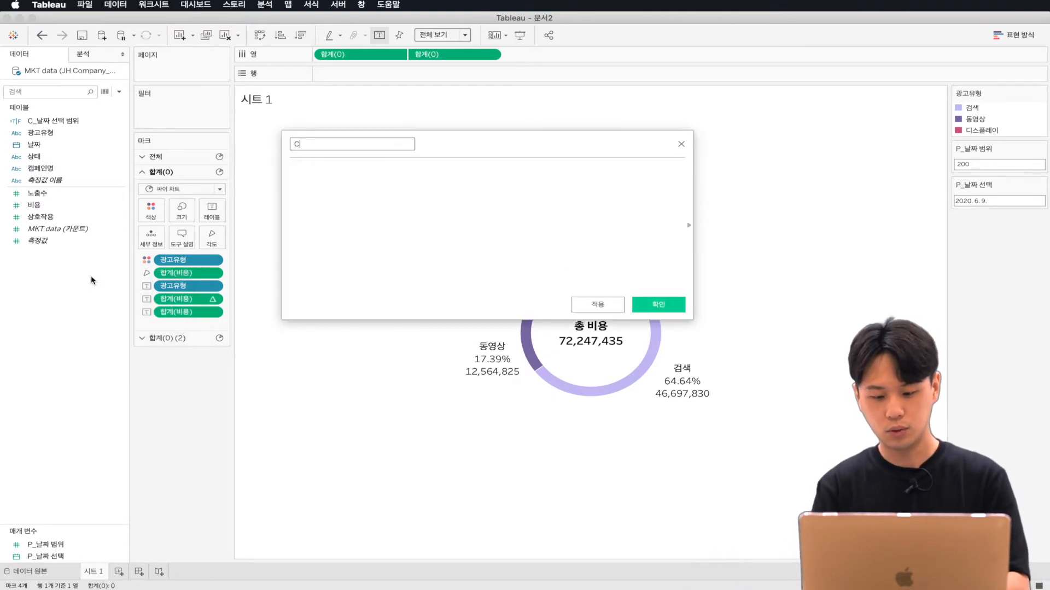
pyautogui.write('_선택 날짜')
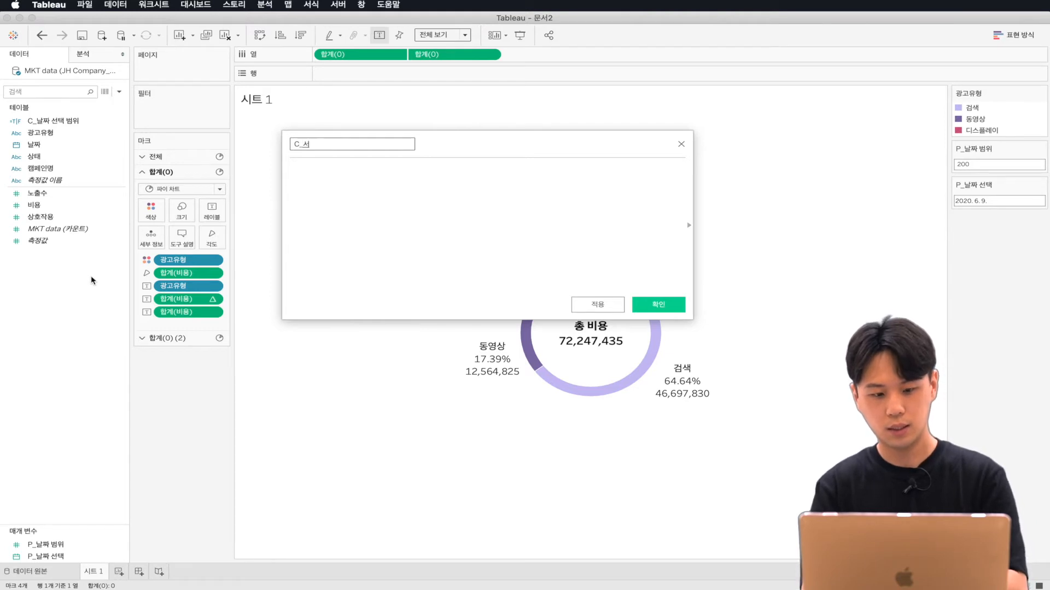
pyautogui.write(' 비용')
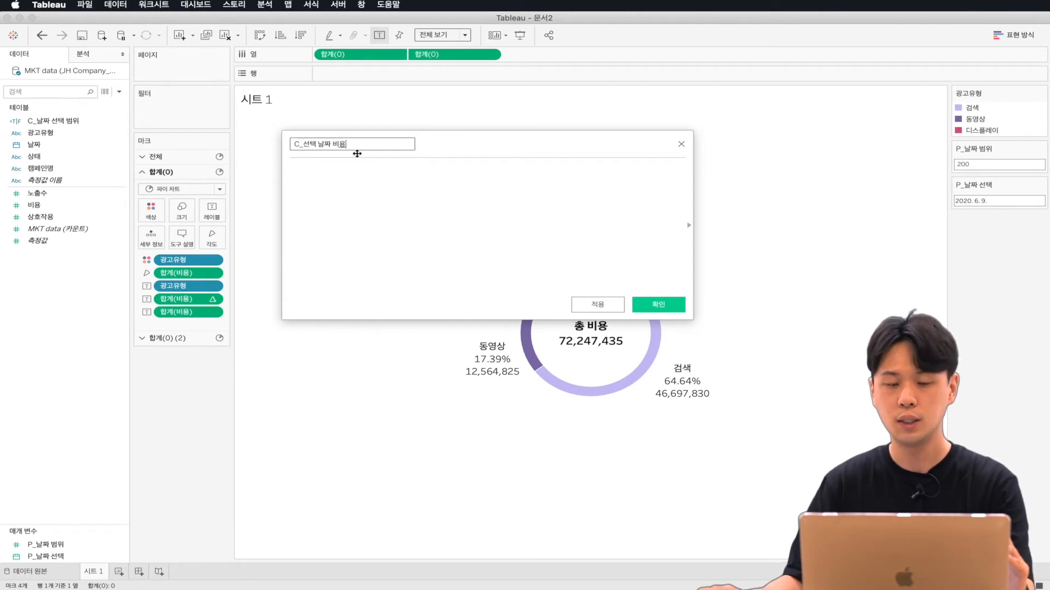
# Build the formula IIF([C_날짜 선택 범위],[비용],0) for C_선택 날짜 비용 and save the calculated field
pyautogui.click(354, 201)
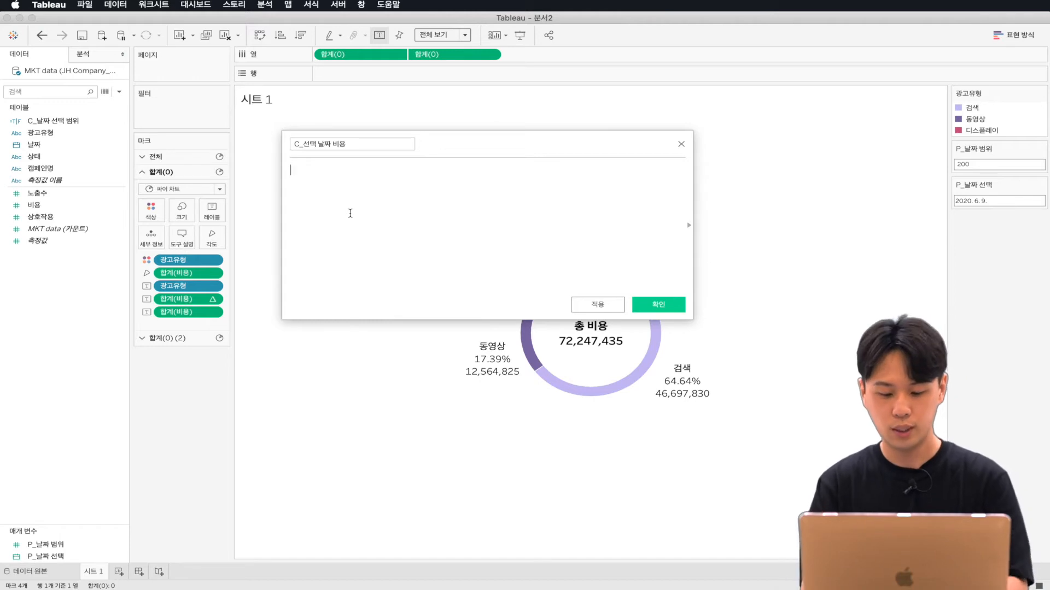
pyautogui.write('IIF')
pyautogui.press('Return')
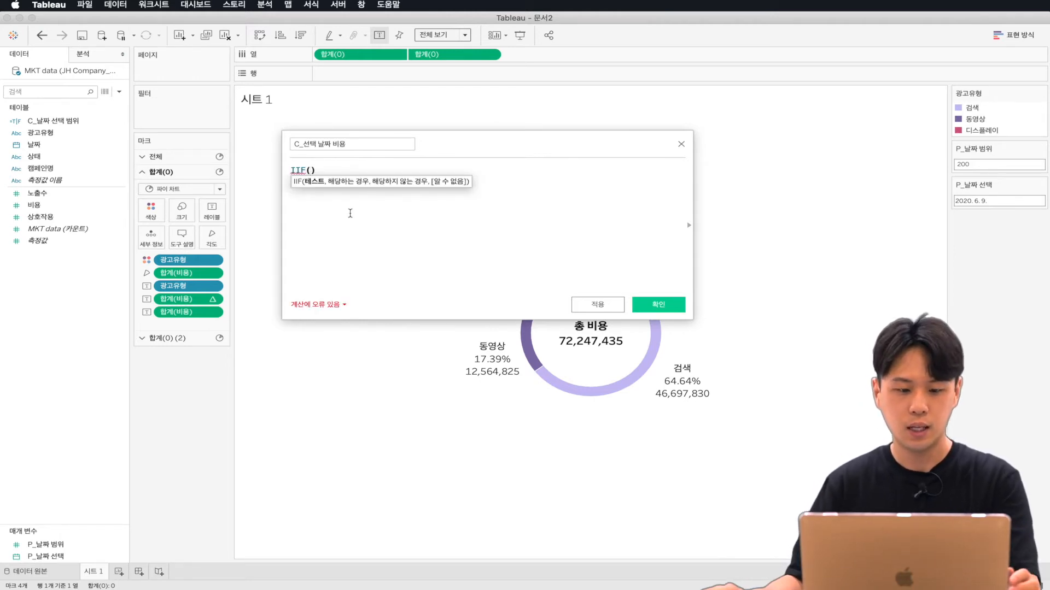
pyautogui.click(55, 123)
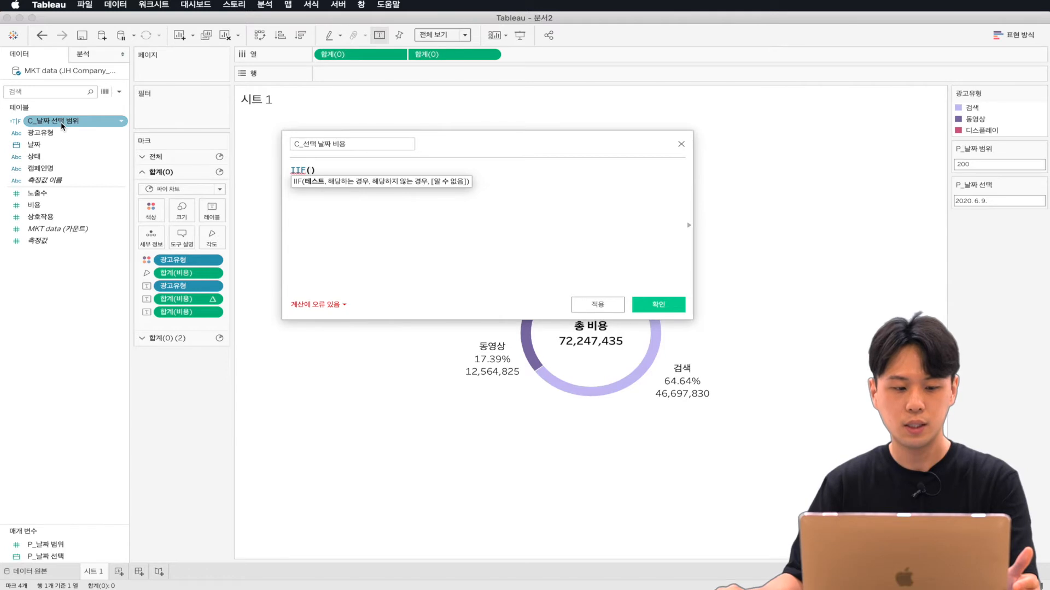
pyautogui.moveTo(61, 123); pyautogui.dragTo(317, 199)
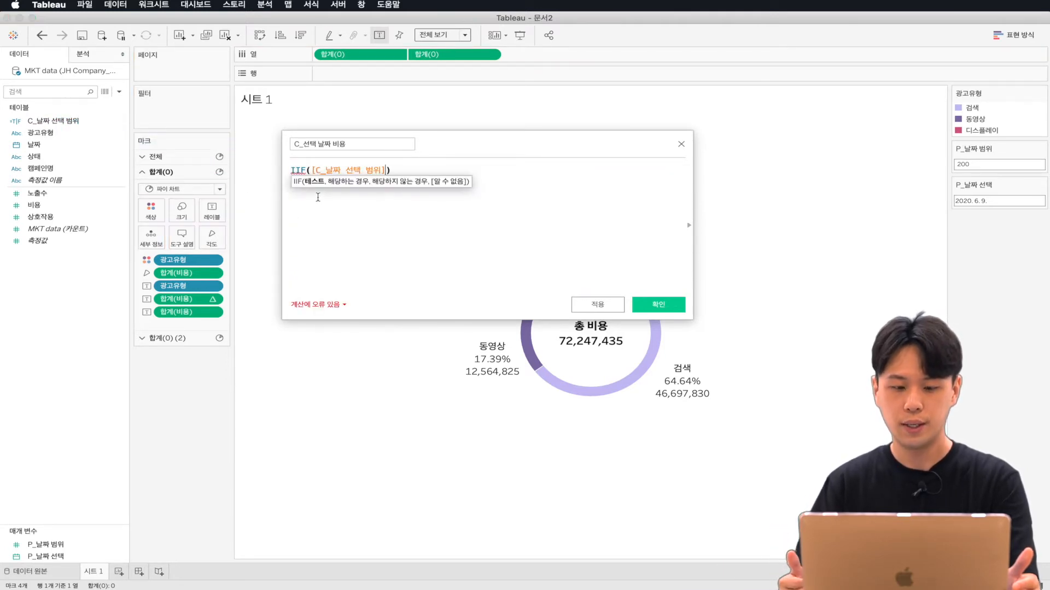
pyautogui.write(',')
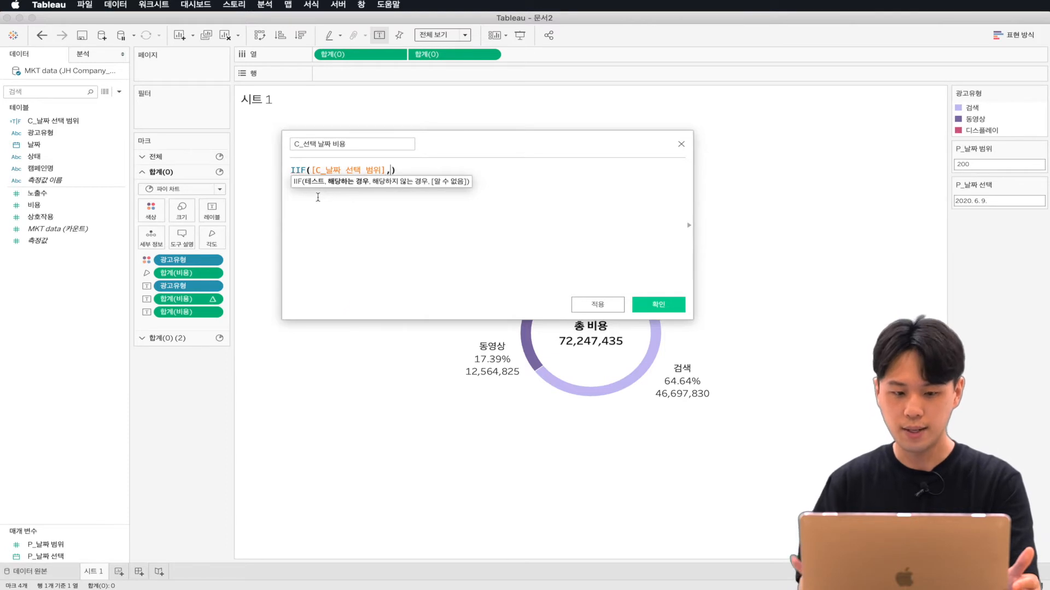
pyautogui.click(85, 195)
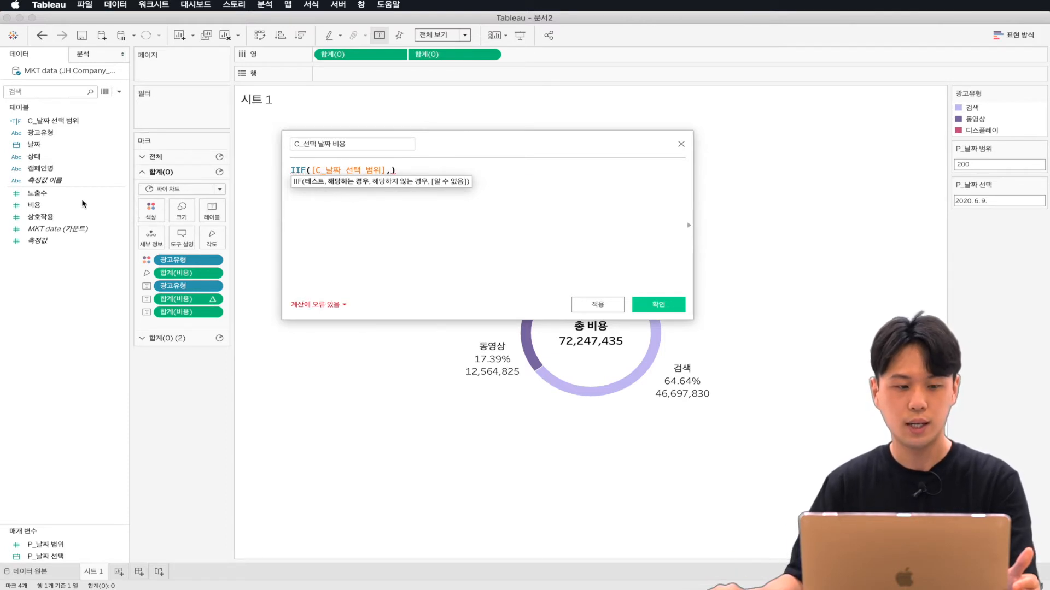
pyautogui.moveTo(68, 202); pyautogui.dragTo(386, 191)
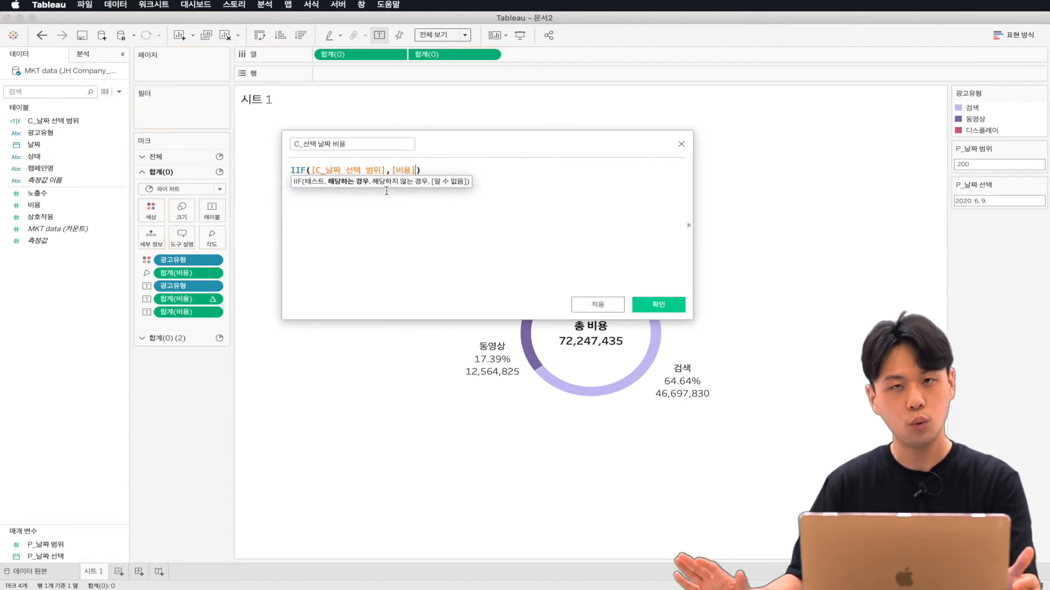
pyautogui.write(',0')
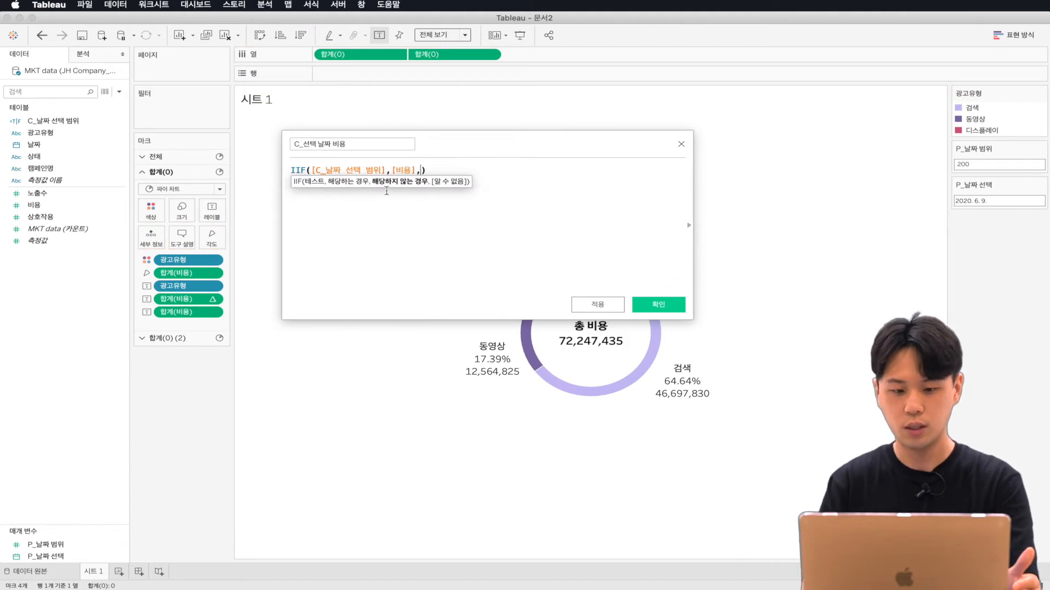
pyautogui.click(511, 180)
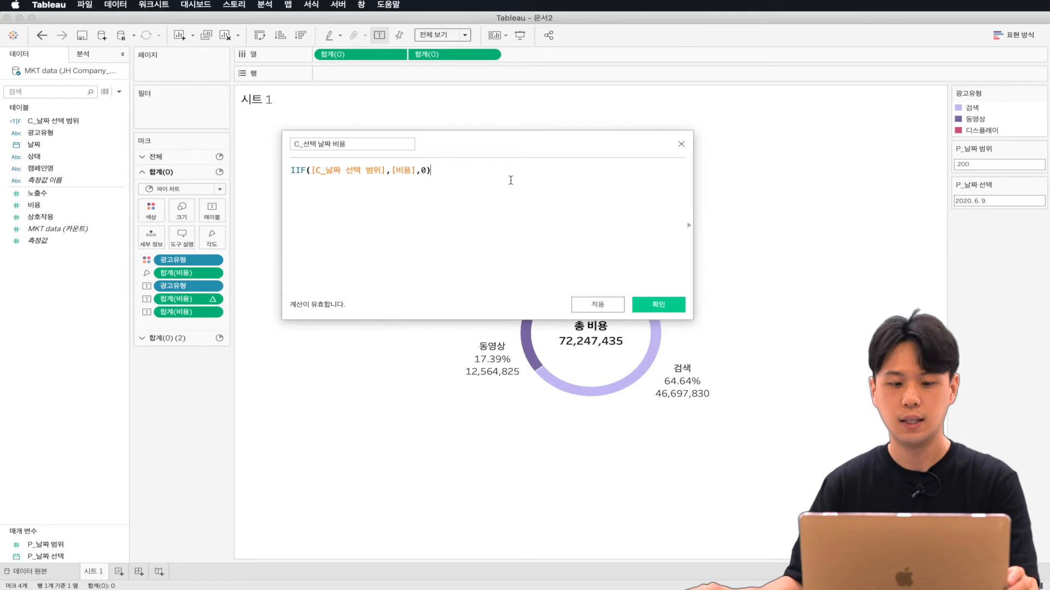
pyautogui.click(597, 304)
pyautogui.click(652, 302)
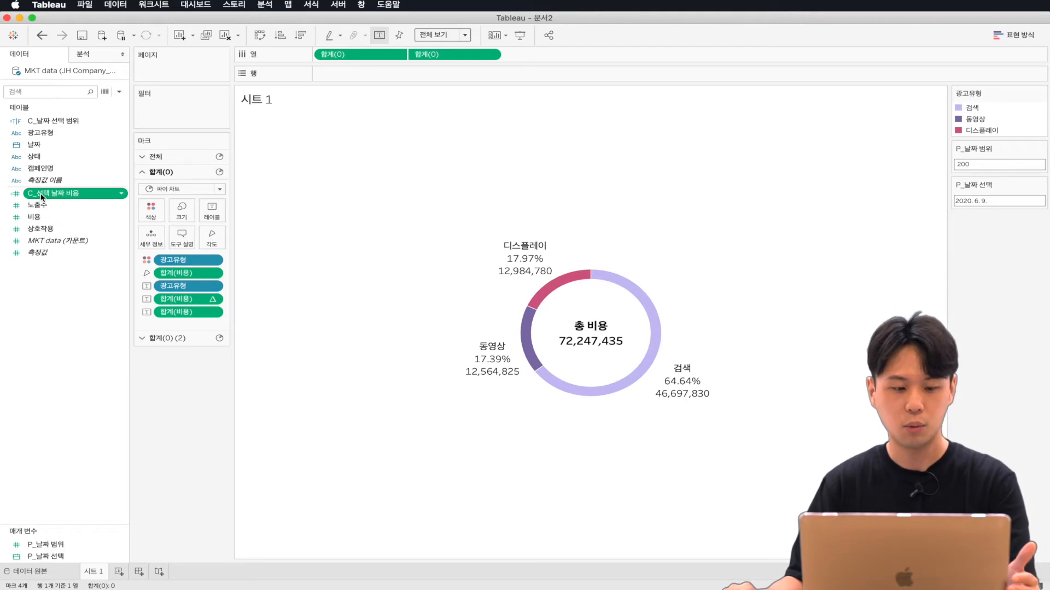
# Replace 합계(비용) with C_선택 날짜 비용 for the pie's angle and amount label, and remove the percentage label based on 비용
pyautogui.moveTo(41, 197); pyautogui.dragTo(176, 271)
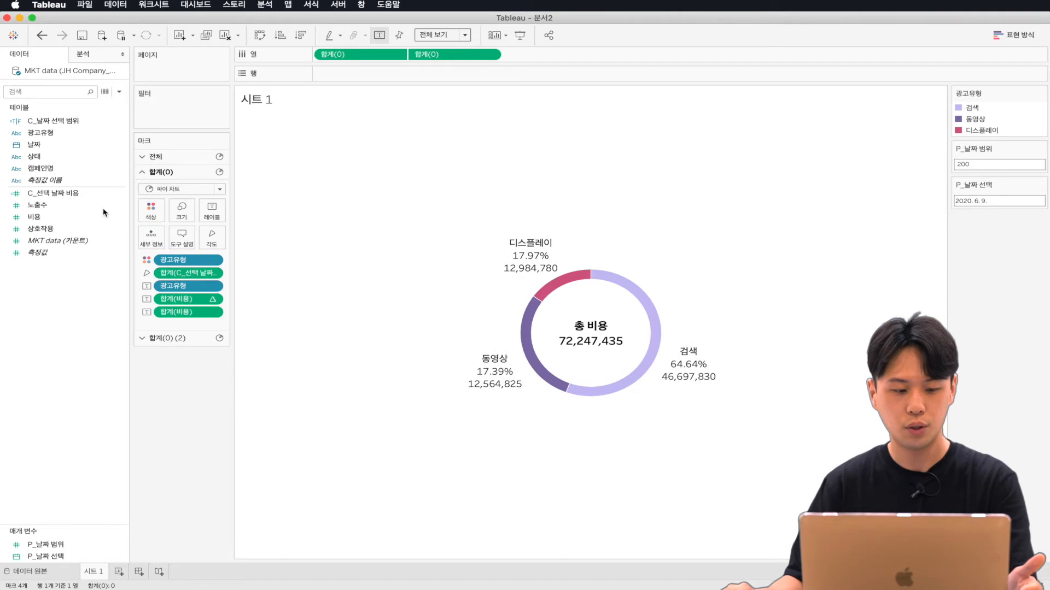
pyautogui.moveTo(65, 197); pyautogui.dragTo(167, 311)
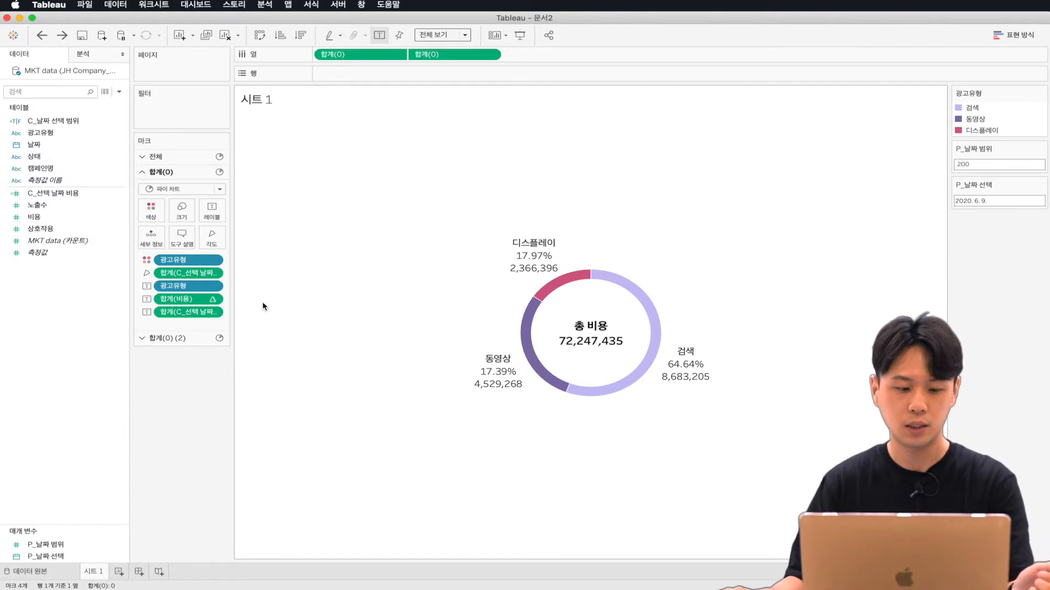
pyautogui.moveTo(185, 301); pyautogui.dragTo(188, 412)
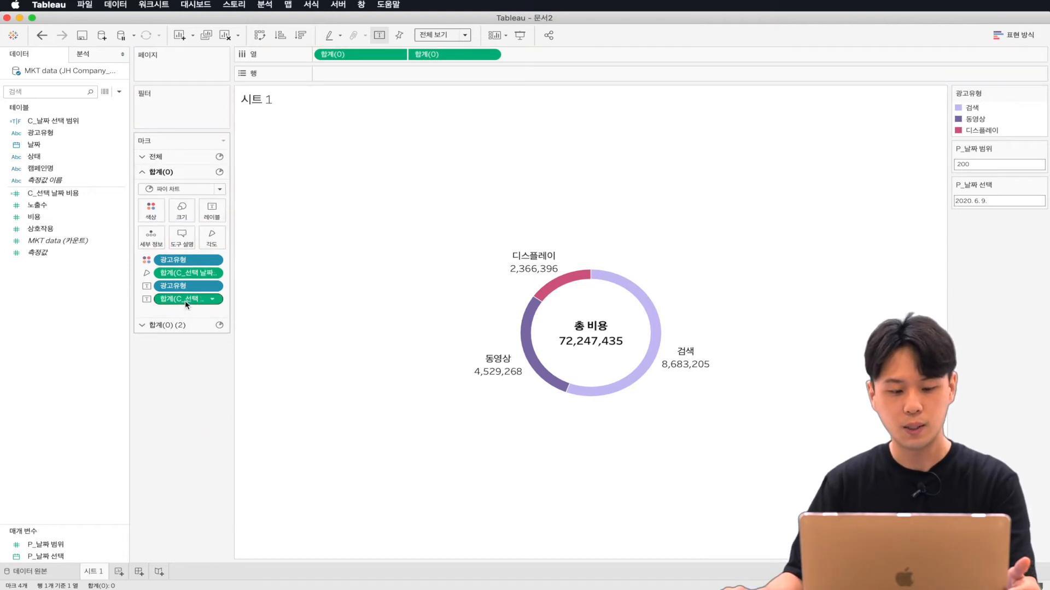
# Turn the C_선택 날짜 비용 label into a percent of total (구성 비율) and add C_선택 날짜 비용 again as the amount label
pyautogui.click(213, 300)
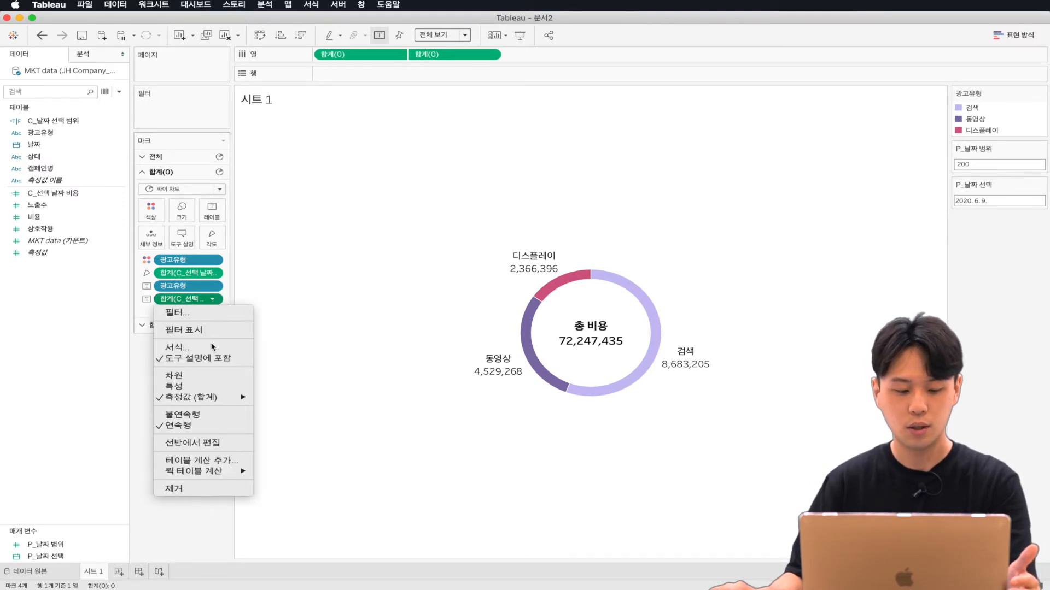
pyautogui.moveTo(191, 471)
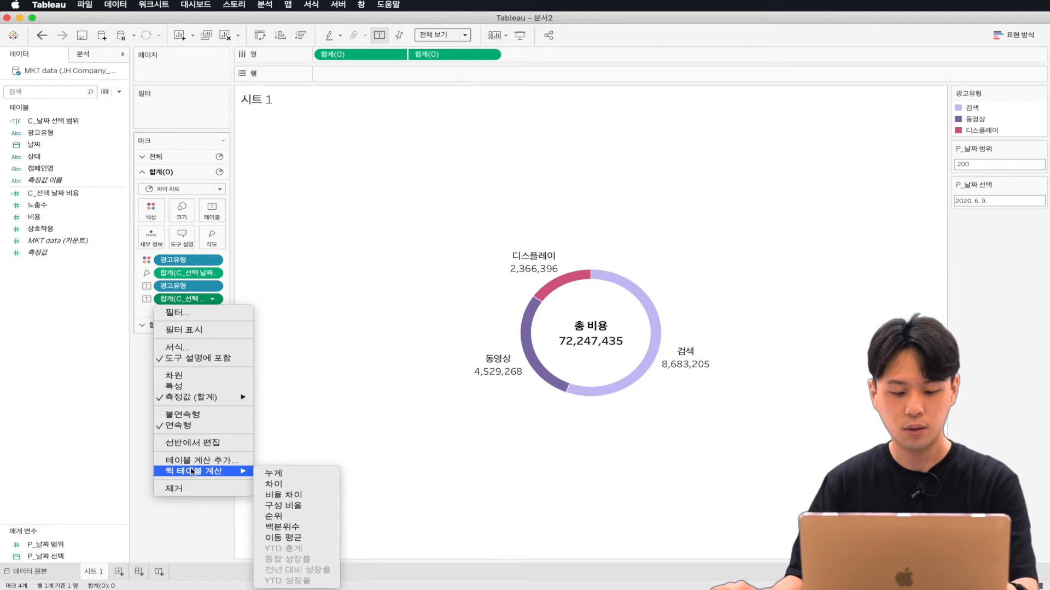
pyautogui.click(296, 507)
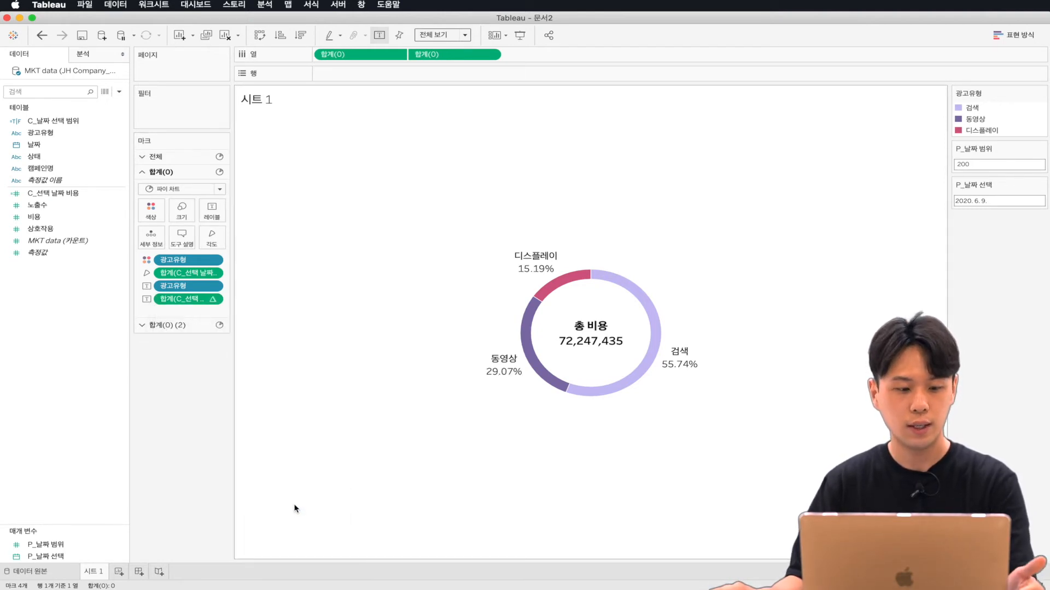
pyautogui.moveTo(53, 194); pyautogui.dragTo(211, 213)
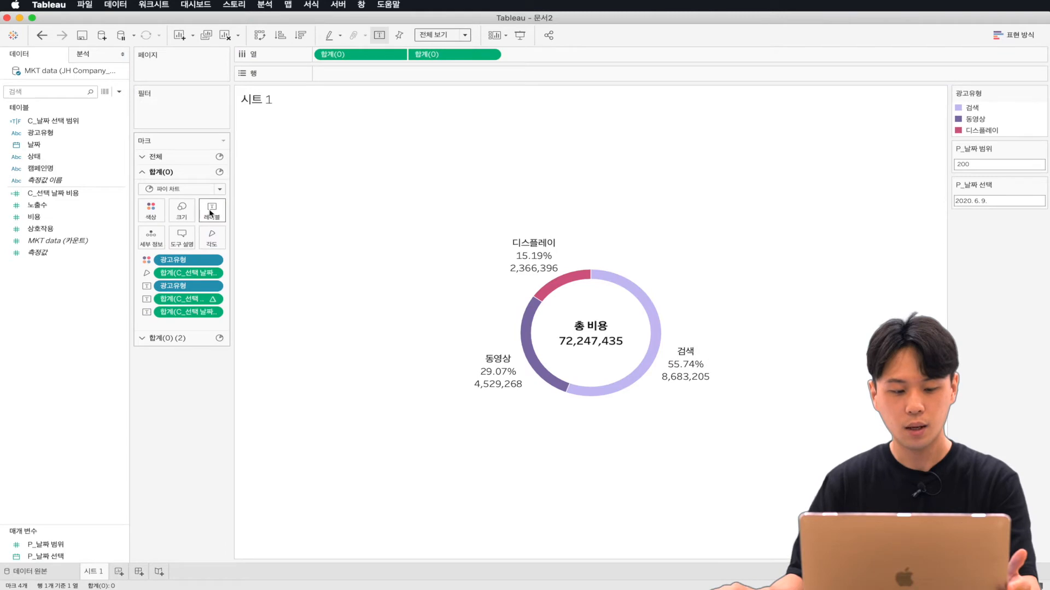
# Replace 합계(비용) with C_선택 날짜 비용 in the donut's centre label and set P_날짜 범위 to 50
pyautogui.click(178, 339)
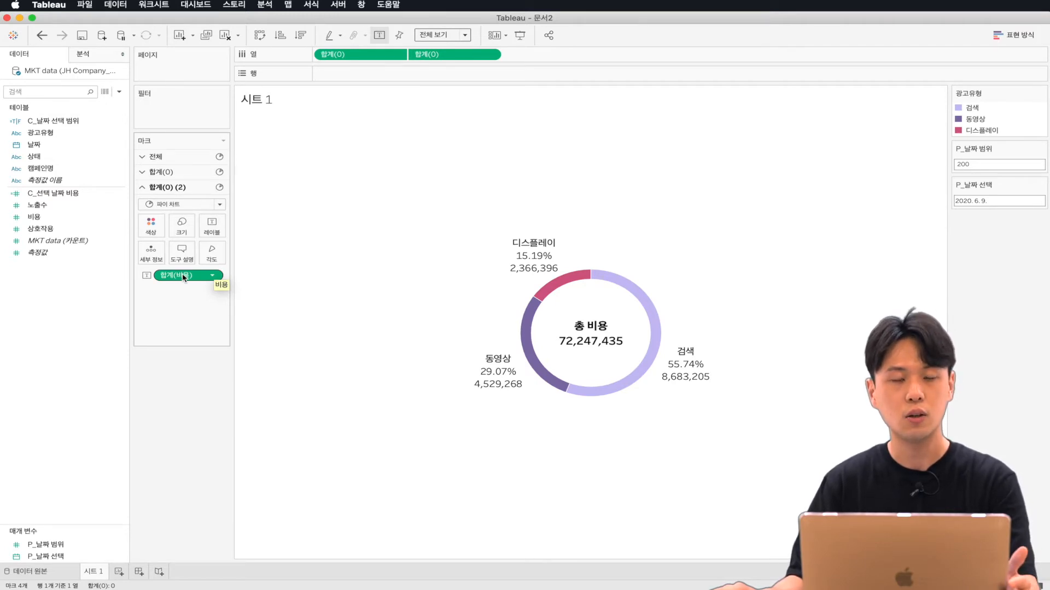
pyautogui.moveTo(58, 197); pyautogui.dragTo(182, 278)
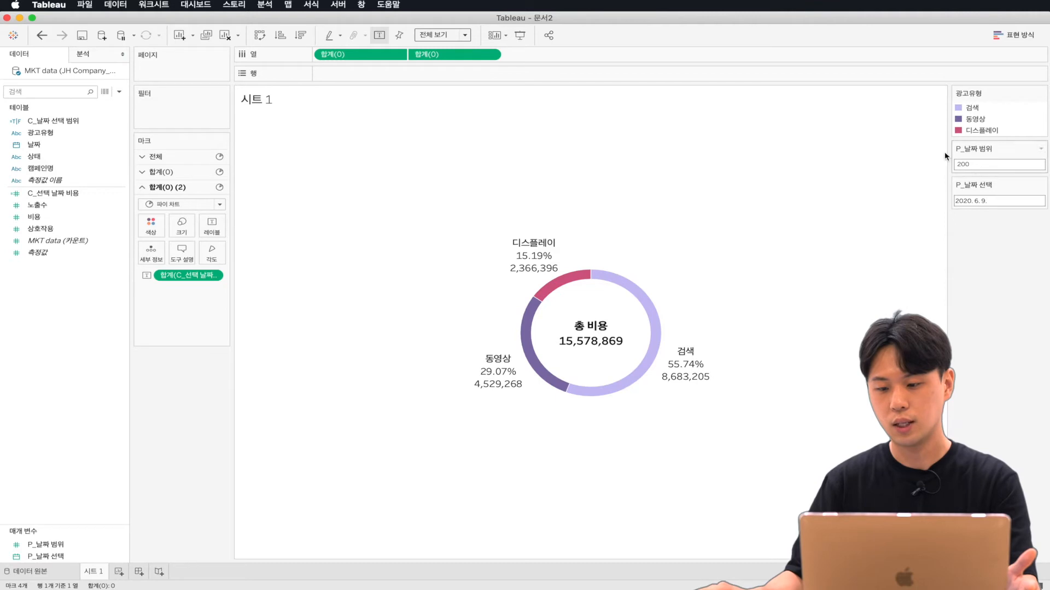
pyautogui.click(989, 166)
pyautogui.write('50')
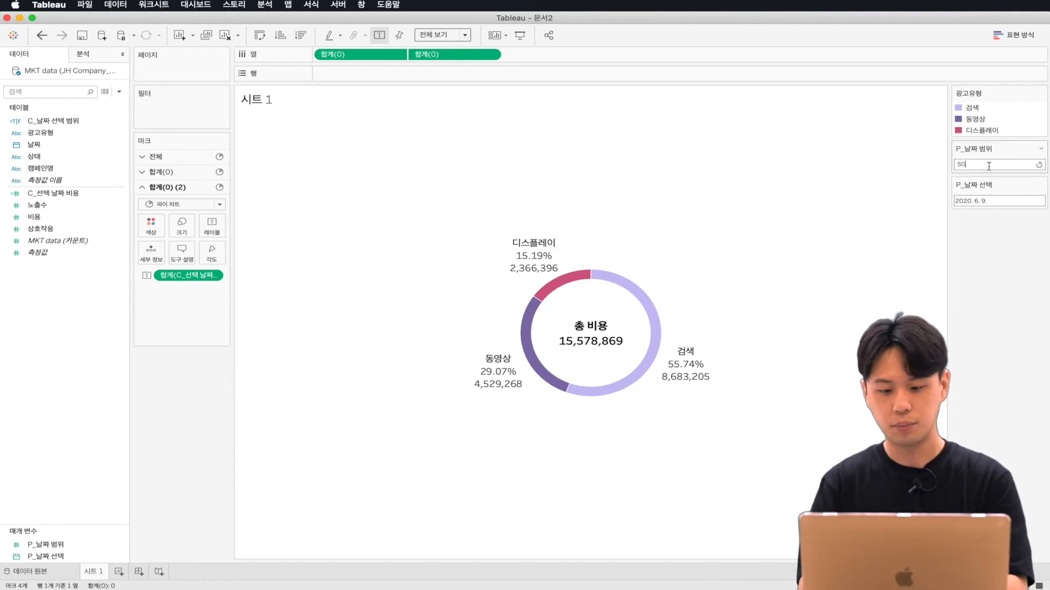
pyautogui.press('Return')
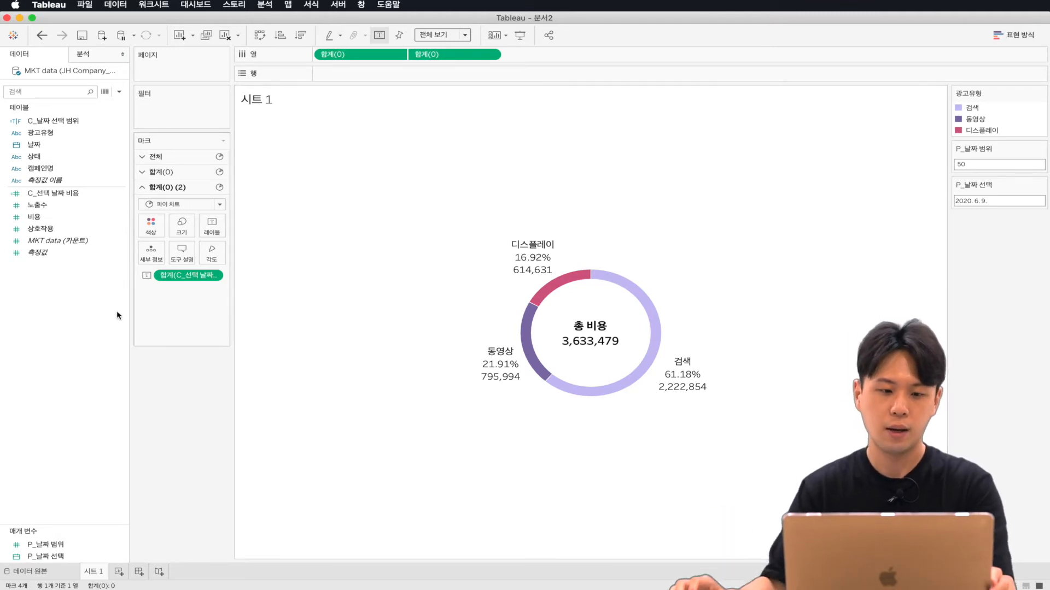
# Start a new parameter named P_PoP Period 단위 with the string (문자열) data type
pyautogui.rightClick(75, 296)
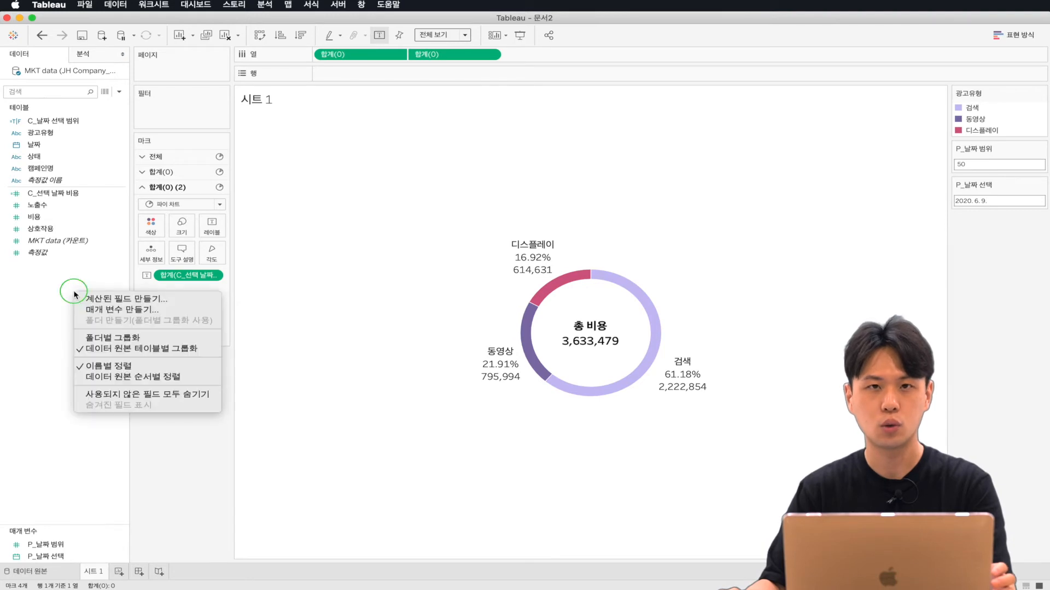
pyautogui.click(144, 310)
pyautogui.moveTo(394, 179); pyautogui.dragTo(381, 171)
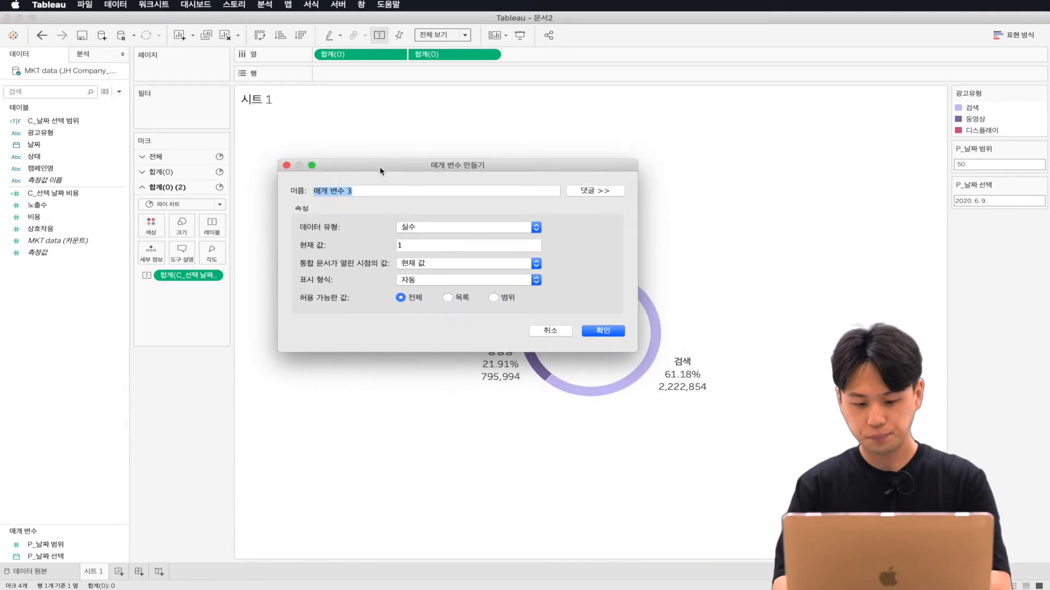
pyautogui.write('P_Po')
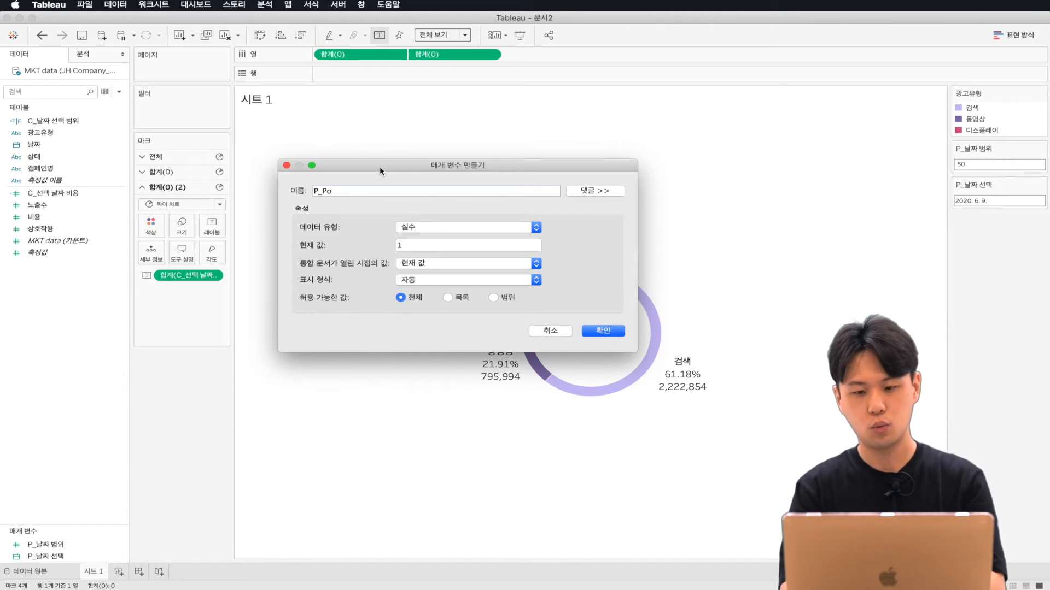
pyautogui.write('P Period 단위')
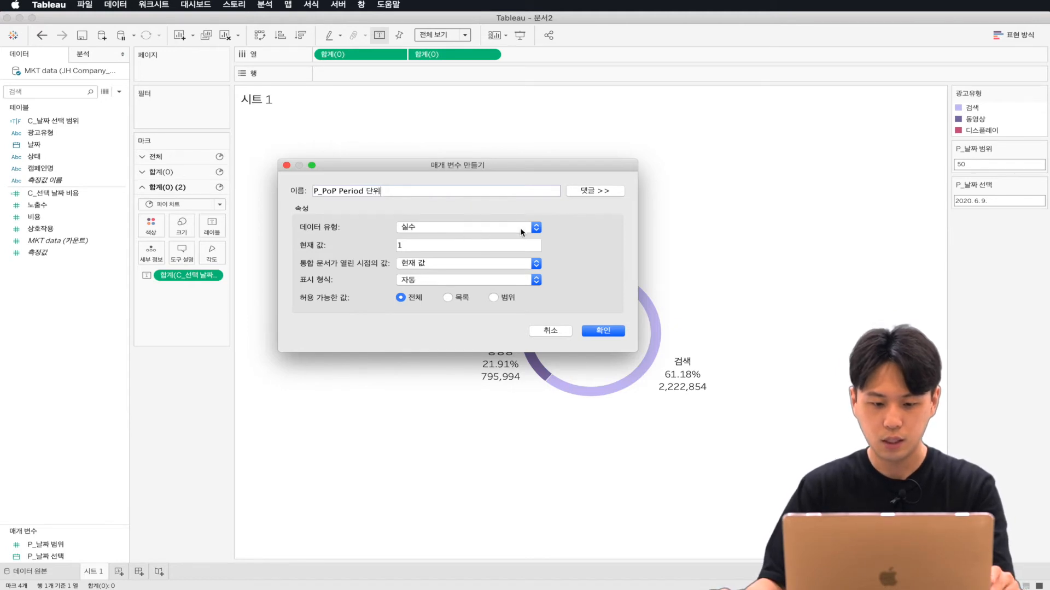
pyautogui.click(534, 228)
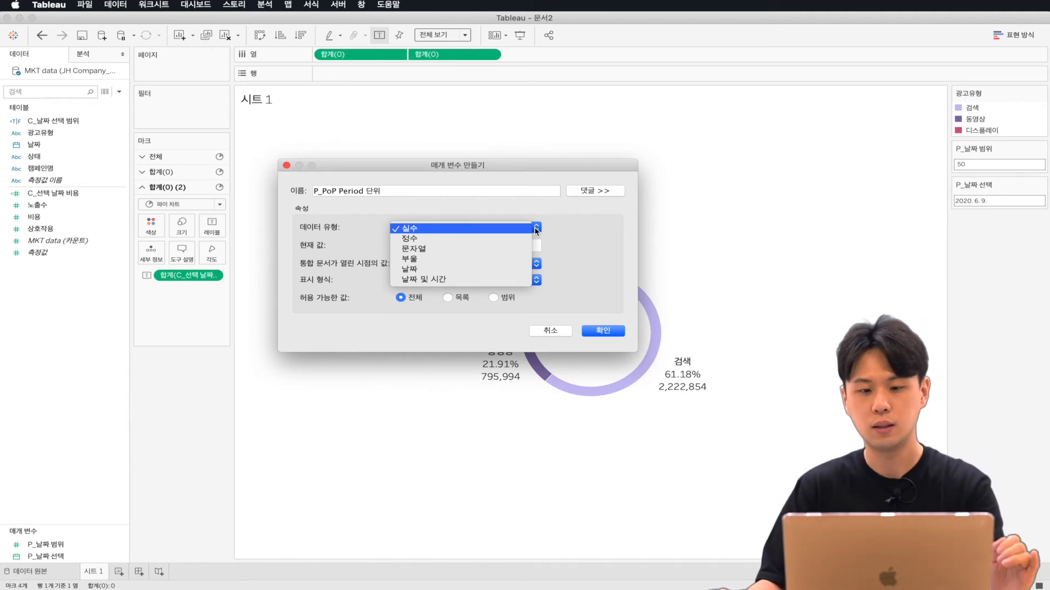
pyautogui.click(488, 250)
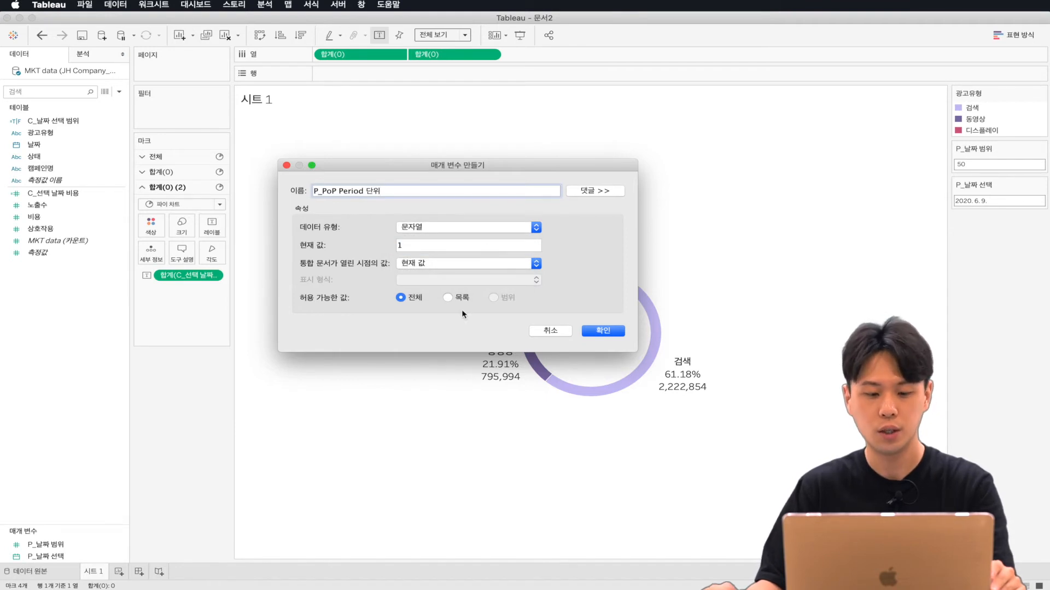
# Restrict the parameter to a list of the values Weekly, Monthly and Yearly, and save it
pyautogui.click(452, 299)
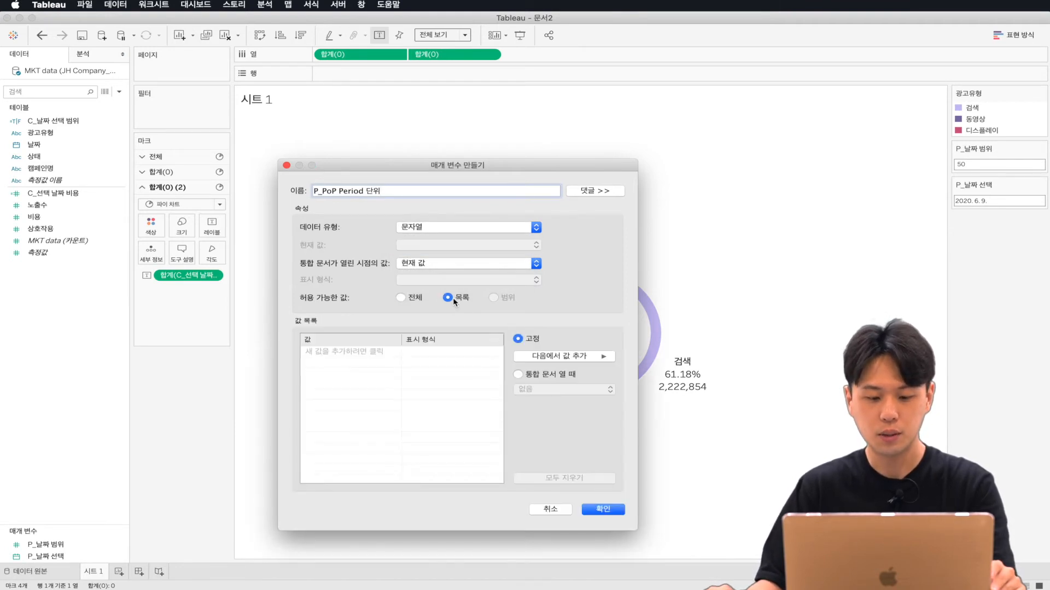
pyautogui.click(342, 352)
pyautogui.write('ㅈ')
pyautogui.press('BackSpace')
pyautogui.write('Weekly')
pyautogui.press('Return')
pyautogui.write('Monthly')
pyautogui.press('Return')
pyautogui.write('Yearly')
pyautogui.press('Return')
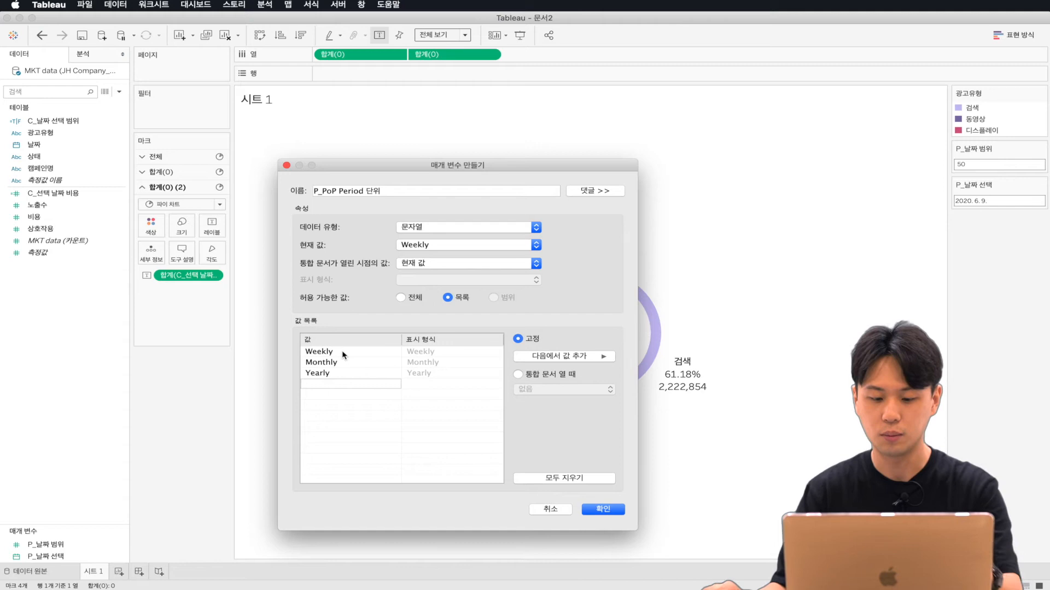
pyautogui.click(603, 508)
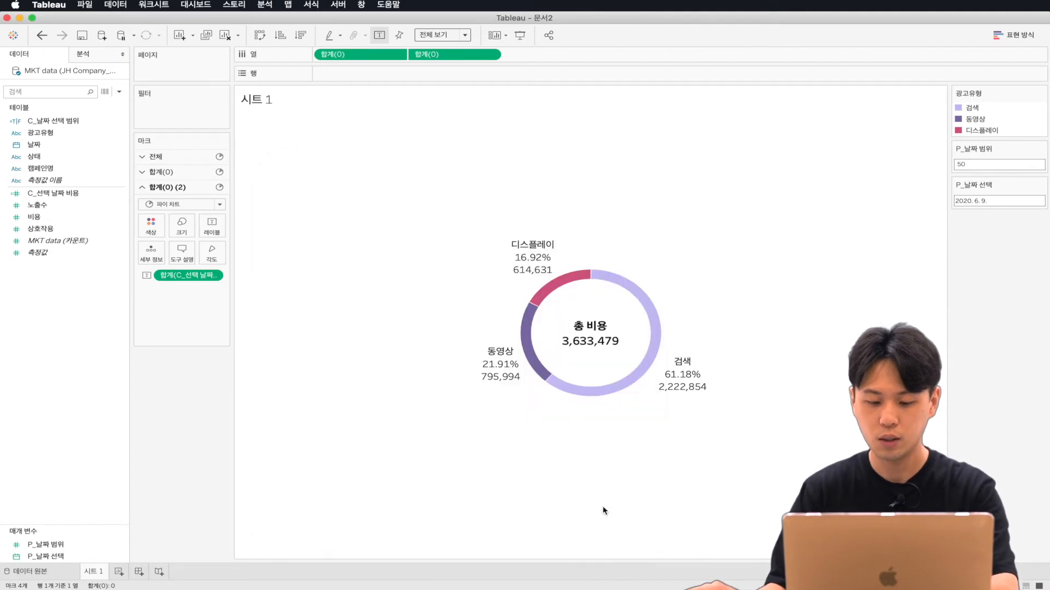
# Show the P_PoP Period 단위 parameter control on the sheet and try Yearly, Weekly and Monthly before returning it to Weekly
pyautogui.rightClick(75, 534)
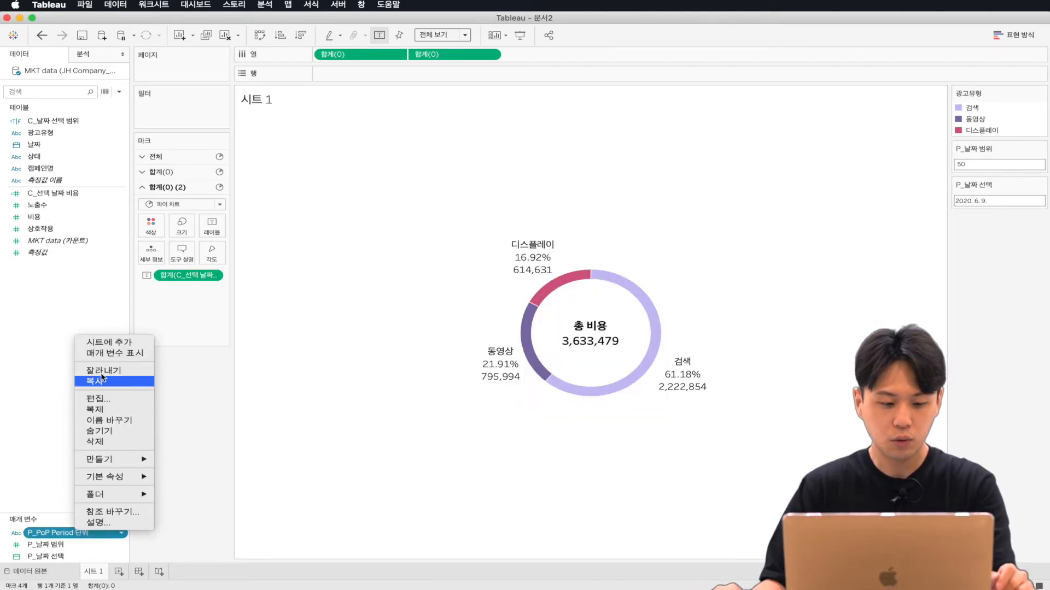
pyautogui.click(103, 352)
pyautogui.click(1001, 238)
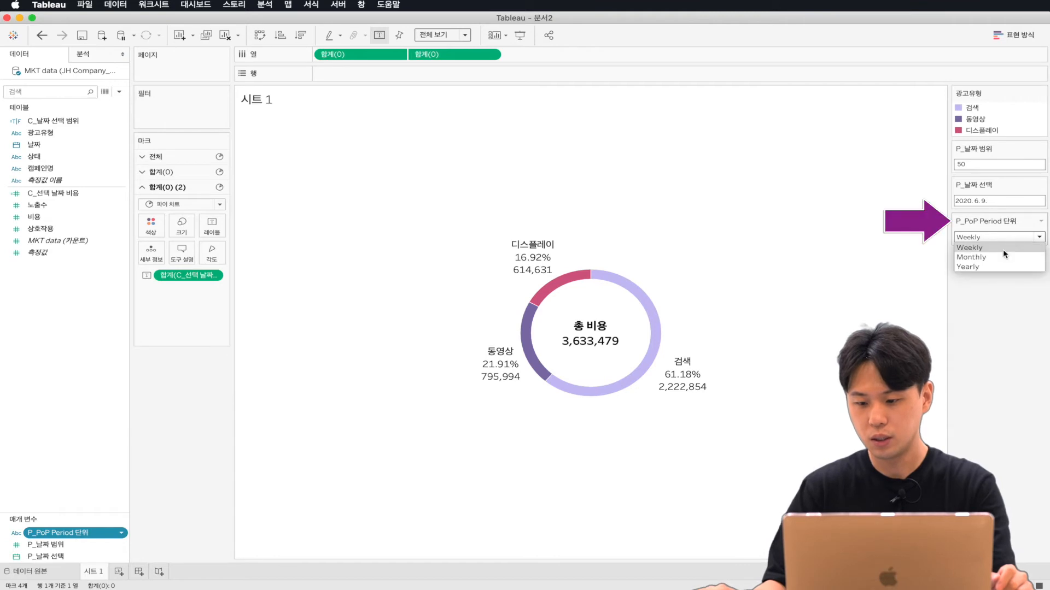
pyautogui.click(992, 266)
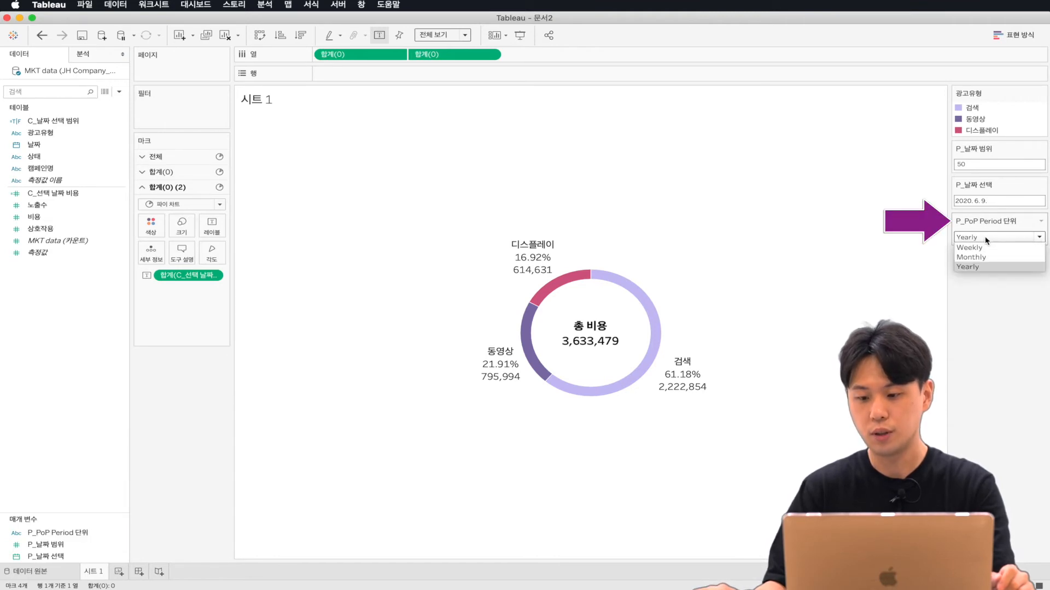
pyautogui.click(988, 240)
pyautogui.click(978, 248)
pyautogui.click(1001, 238)
pyautogui.click(981, 257)
pyautogui.click(976, 237)
pyautogui.click(974, 245)
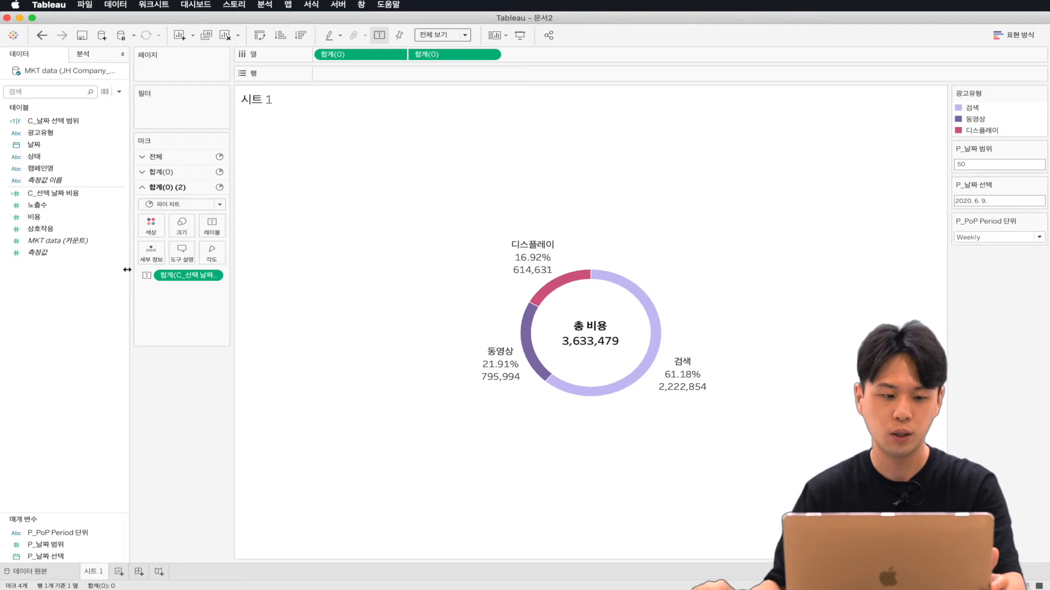
# Start a new calculated field named C_선택 PoP Period
pyautogui.rightClick(86, 286)
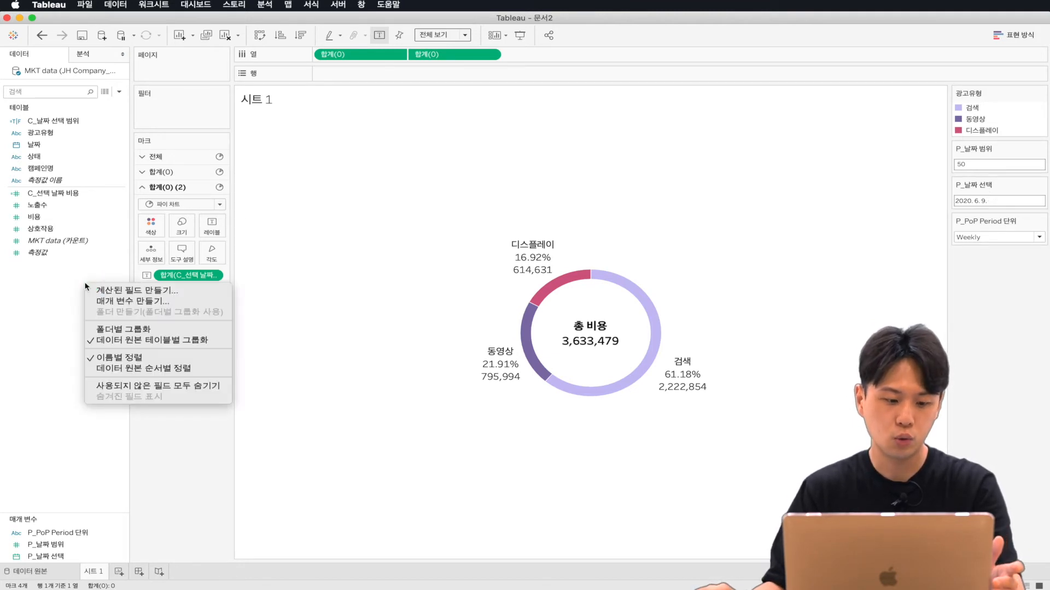
pyautogui.click(139, 291)
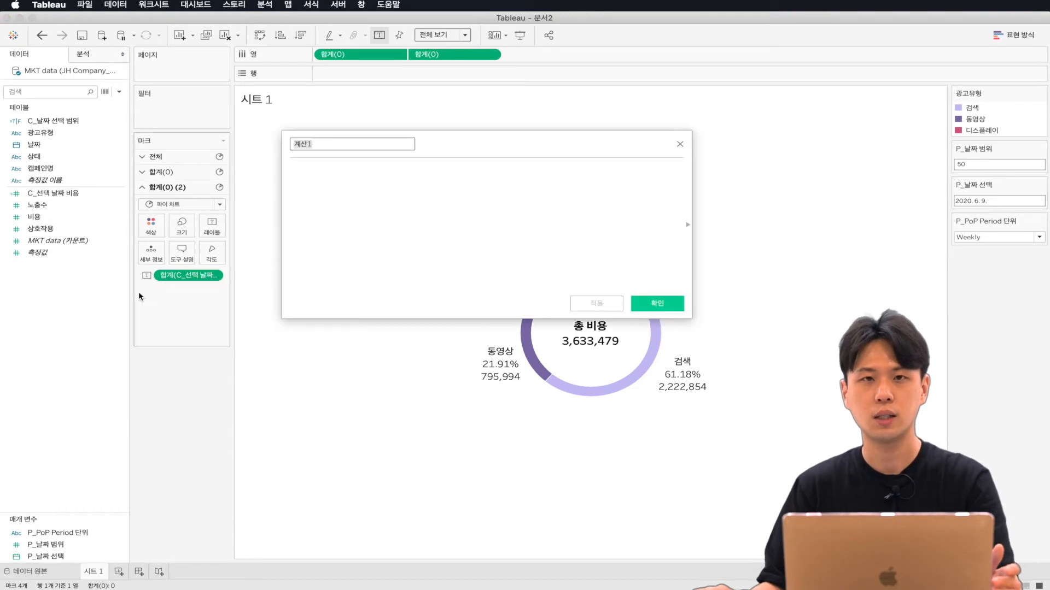
pyautogui.write('C_선택 PoP')
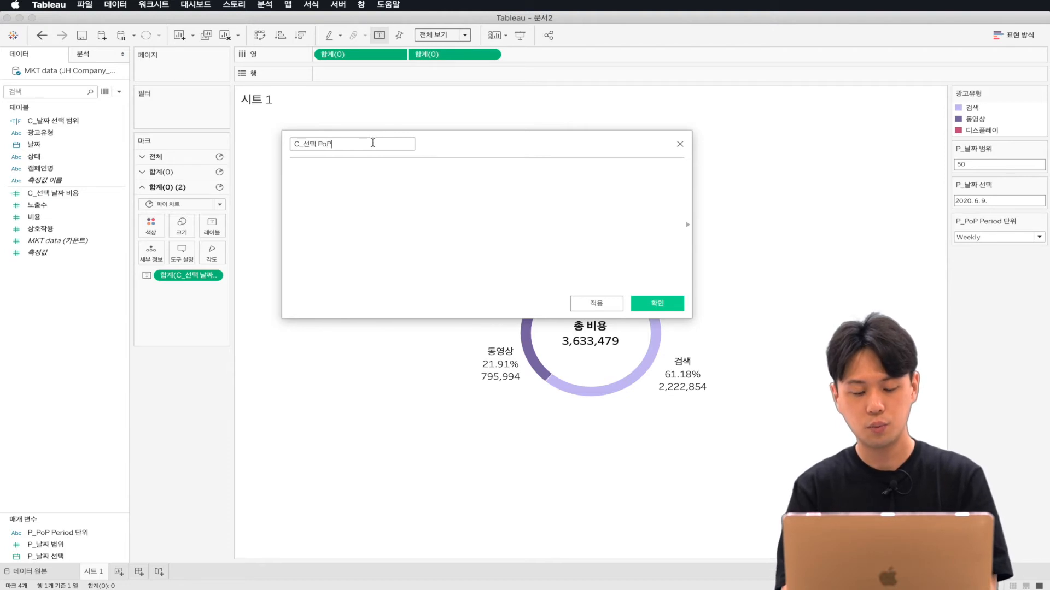
pyautogui.write('Peri')
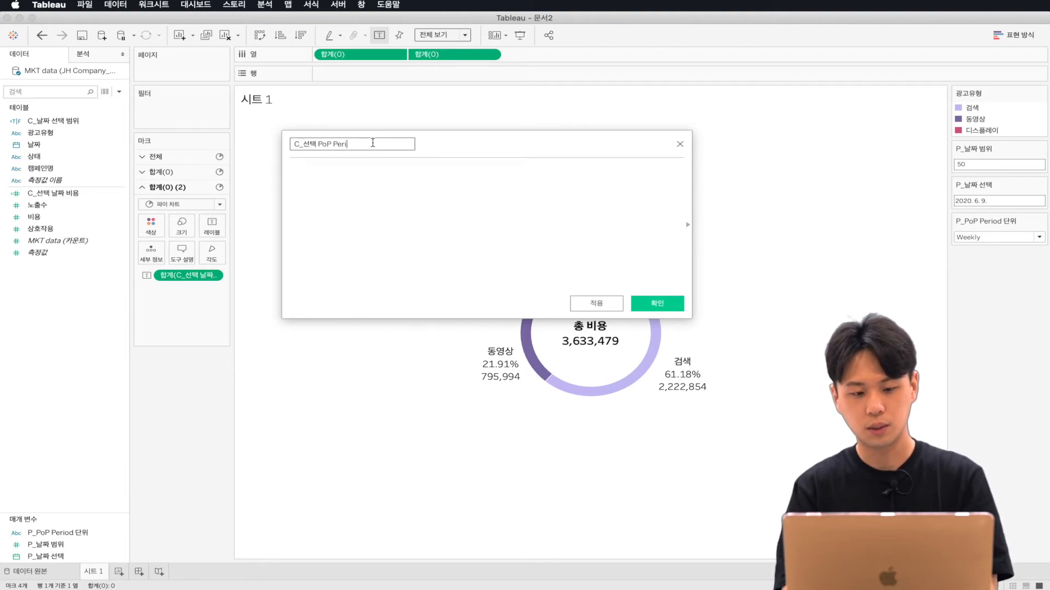
pyautogui.write('od')
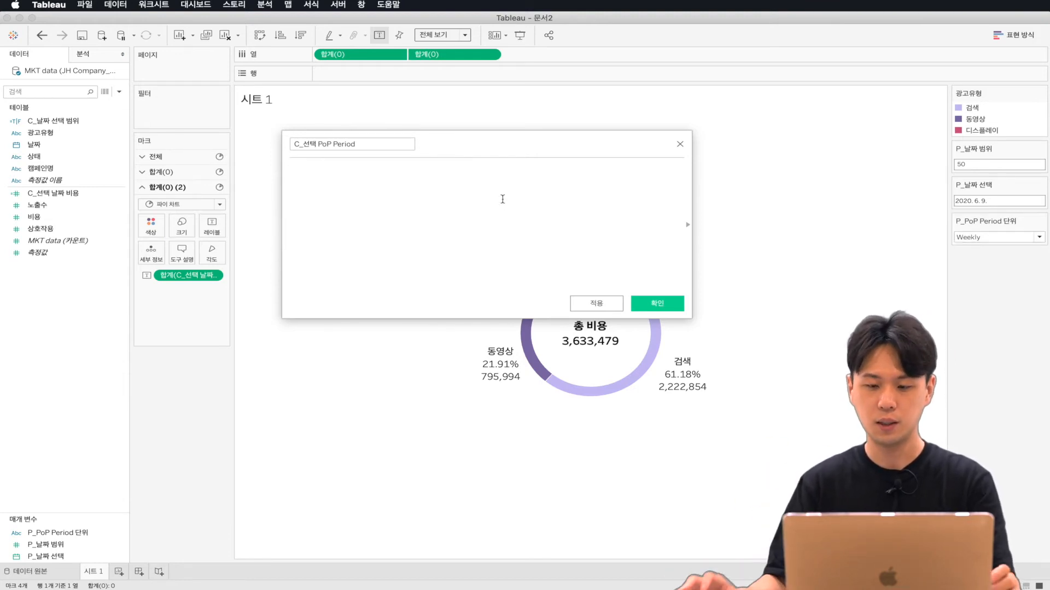
# Begin the formula with CASE [P_PoP Period 단위] and a second line WHEN "Weekly" THEN
pyautogui.write('CASE')
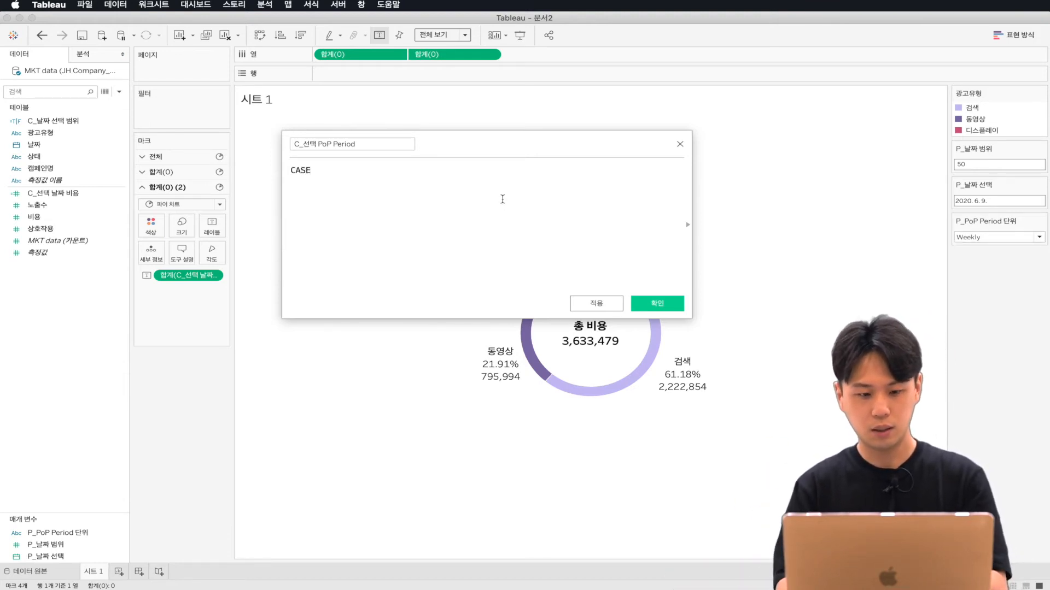
pyautogui.click(48, 534)
pyautogui.moveTo(48, 533); pyautogui.dragTo(420, 231)
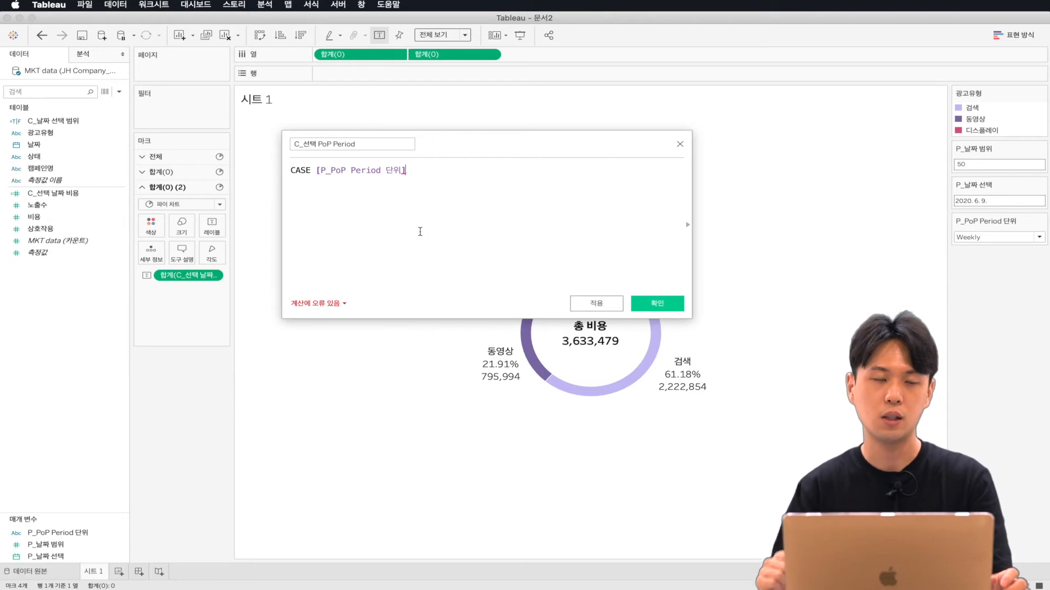
pyautogui.press('Return')
pyautogui.write('WHEN')
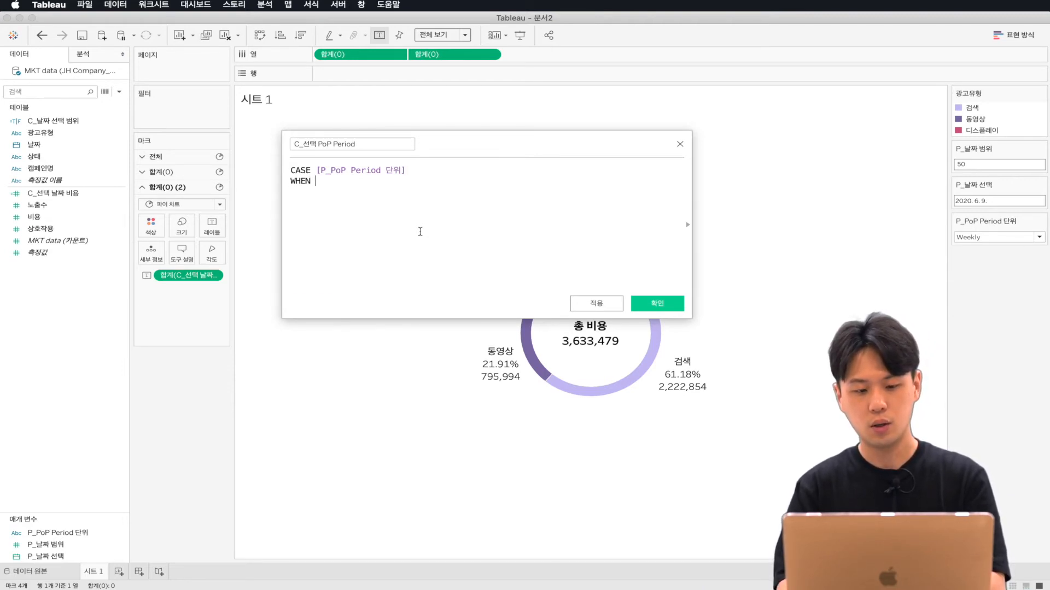
pyautogui.write(' "Weekly"')
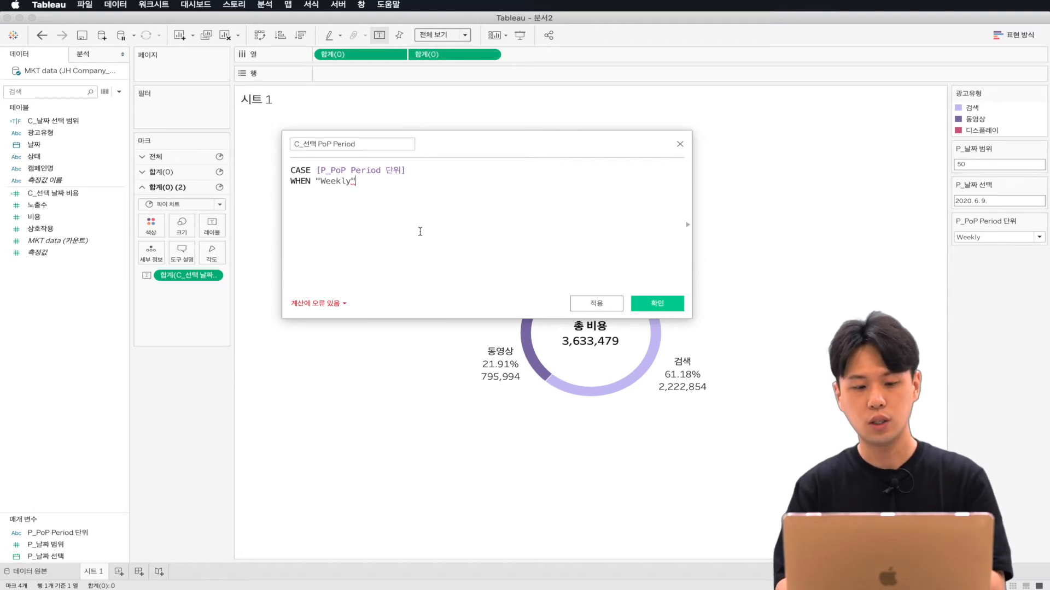
pyautogui.write(' THEN')
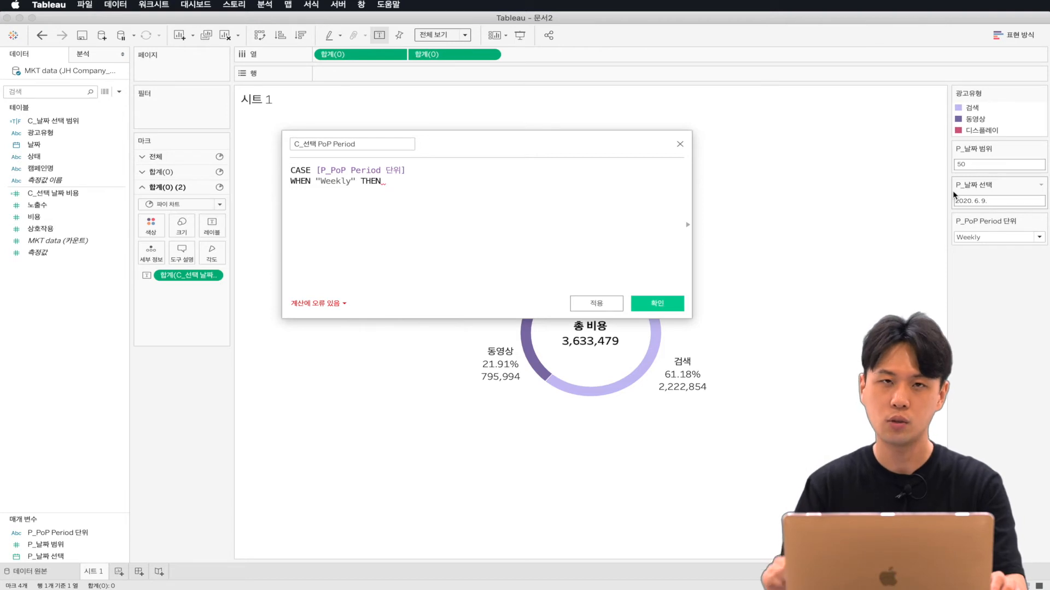
# Insert a DATETRUNC function on a new indented line under WHEN "Weekly" THEN
pyautogui.press('Return')
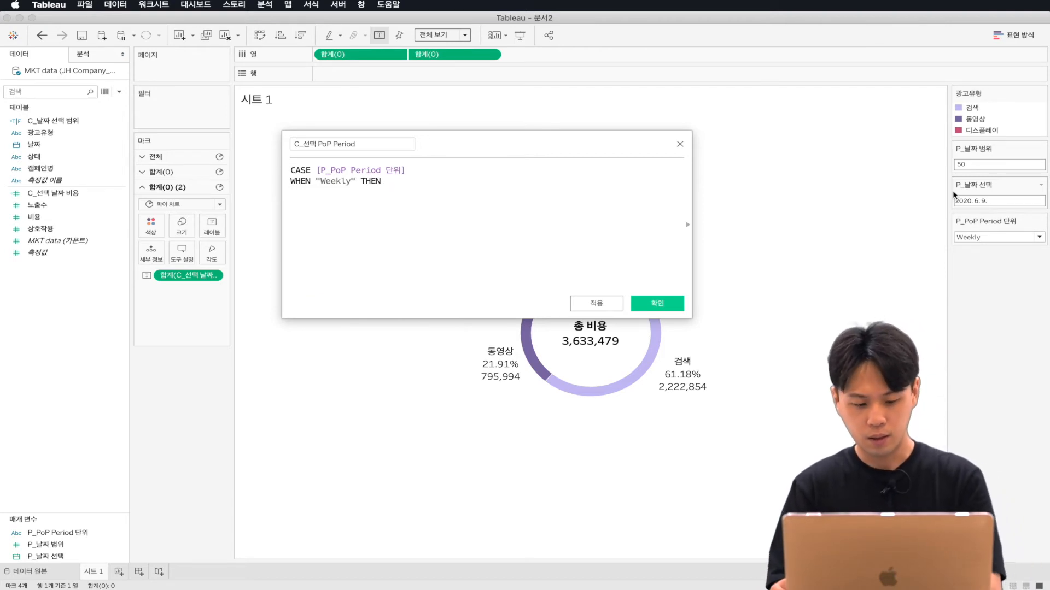
pyautogui.press('Tab')
pyautogui.write('q')
pyautogui.press('BackSpace')
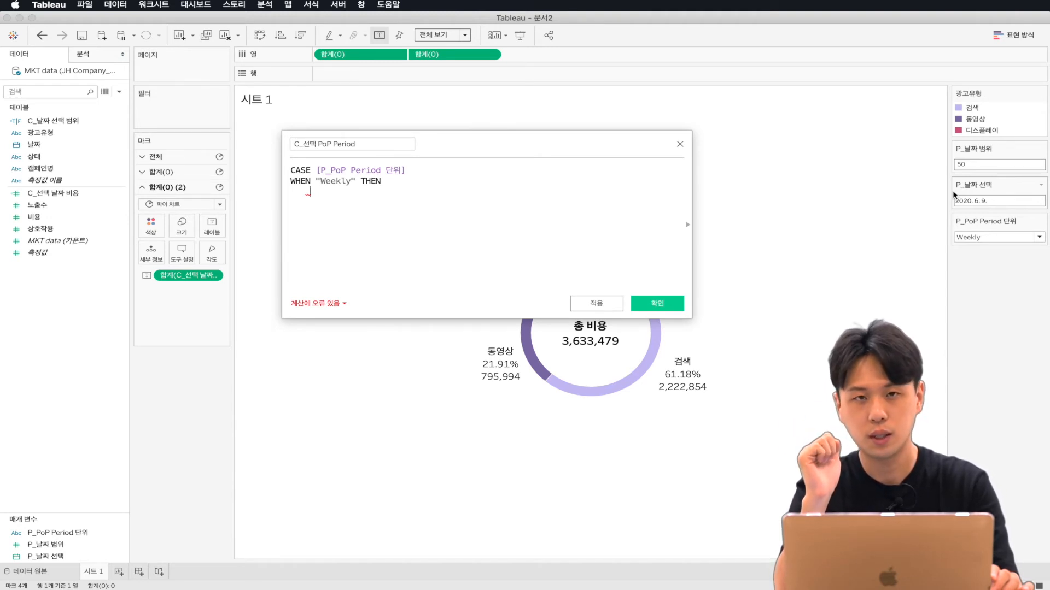
pyautogui.write('DATE')
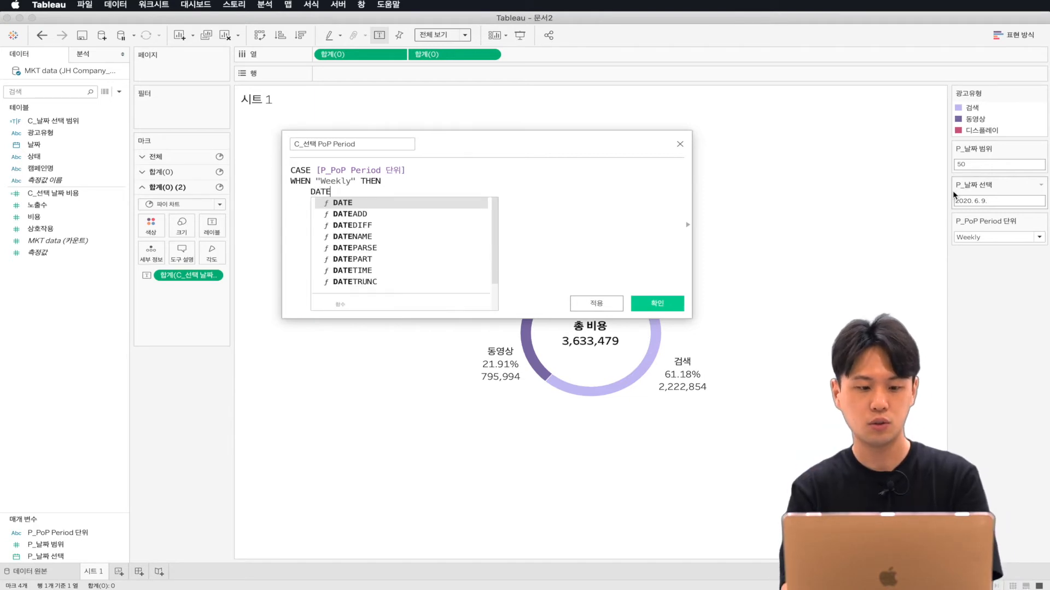
pyautogui.write('TURR')
pyautogui.press('BackSpace')
pyautogui.press('BackSpace')
pyautogui.press('BackSpace')
pyautogui.write('RUNC')
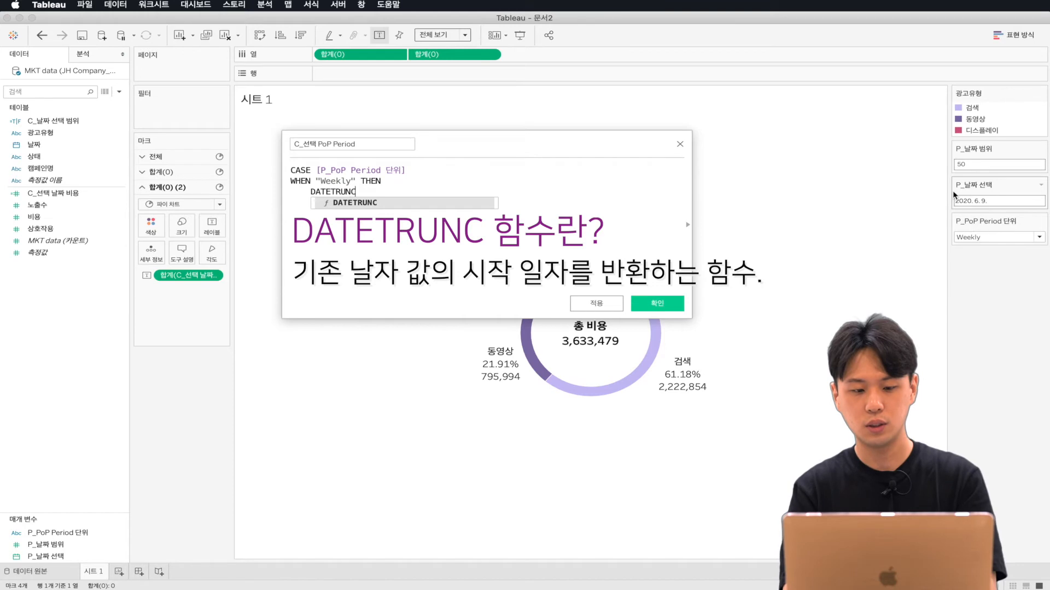
pyautogui.press('Return')
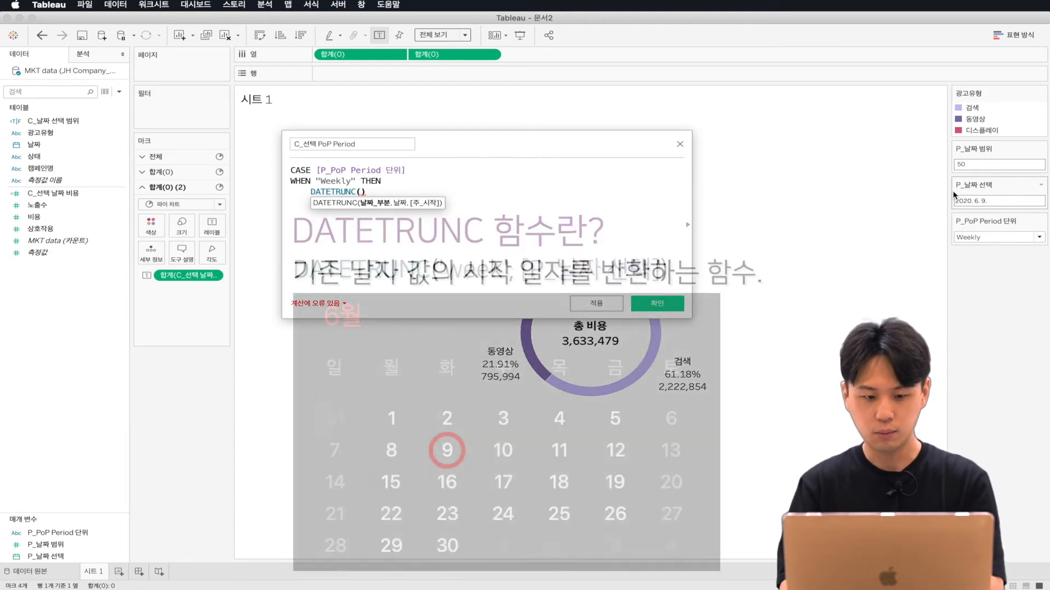
# Fill the DATETRUNC arguments with 'week' and the parameter [P_날짜 선택]
pyautogui.write("'")
pyautogui.write("wekk'")
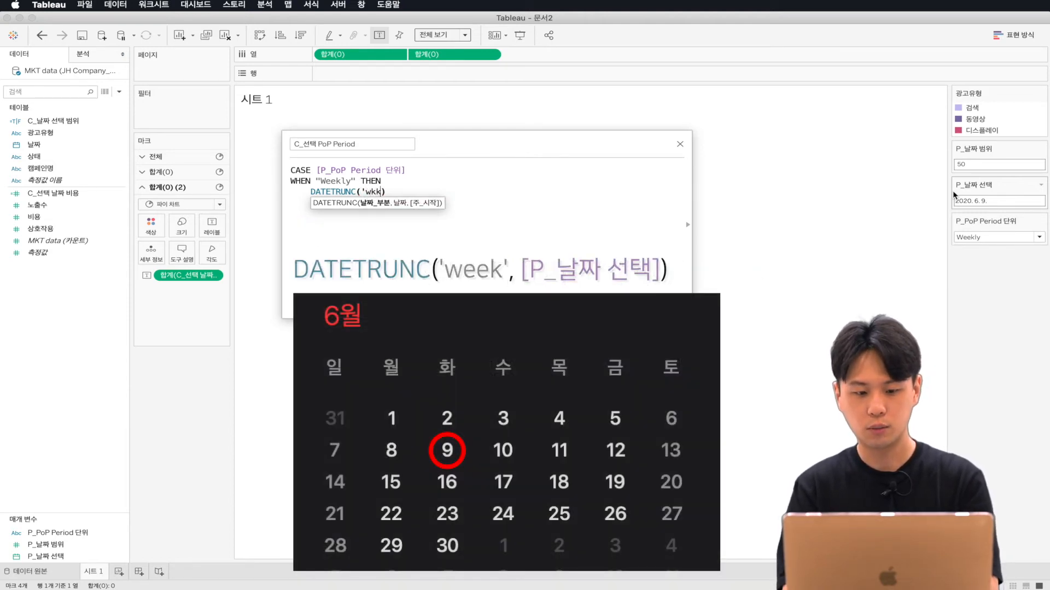
pyautogui.press('BackSpace')
pyautogui.press('BackSpace')
pyautogui.press('BackSpace')
pyautogui.write("ek',")
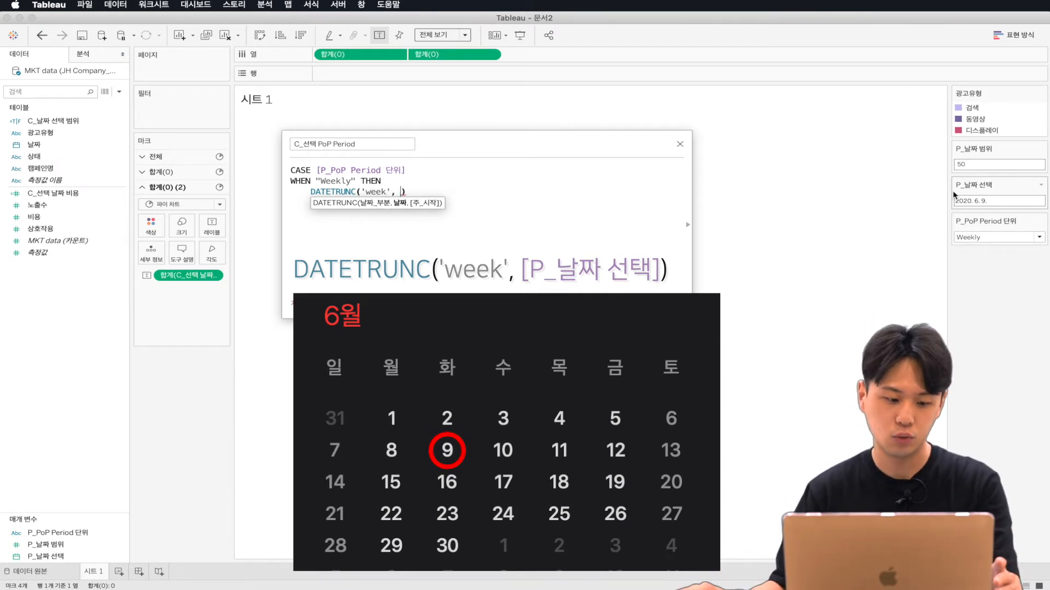
pyautogui.click(73, 555)
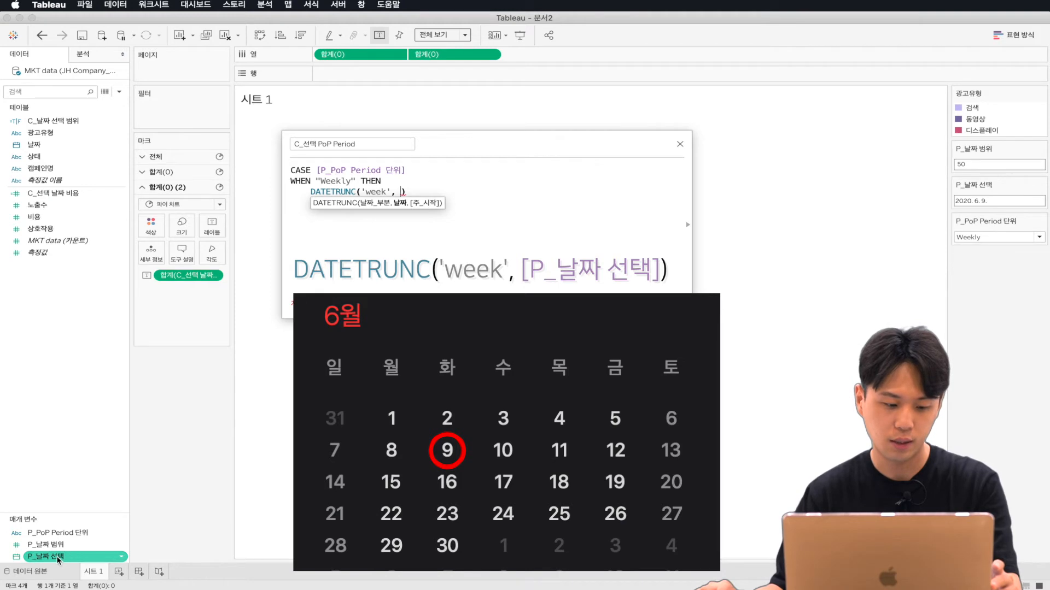
pyautogui.moveTo(55, 555); pyautogui.dragTo(395, 251)
pyautogui.click(526, 199)
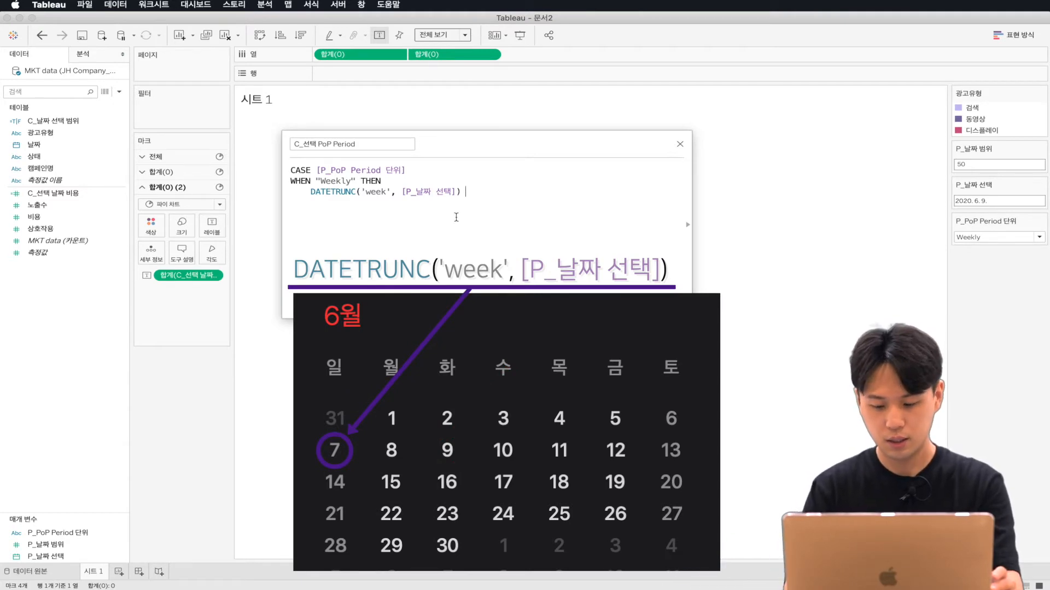
# Complete the DATETRUNC condition with <= [날짜] and check the selected date in the P_날짜 선택 calendar
pyautogui.write('=')
pyautogui.moveTo(34, 145); pyautogui.dragTo(529, 217)
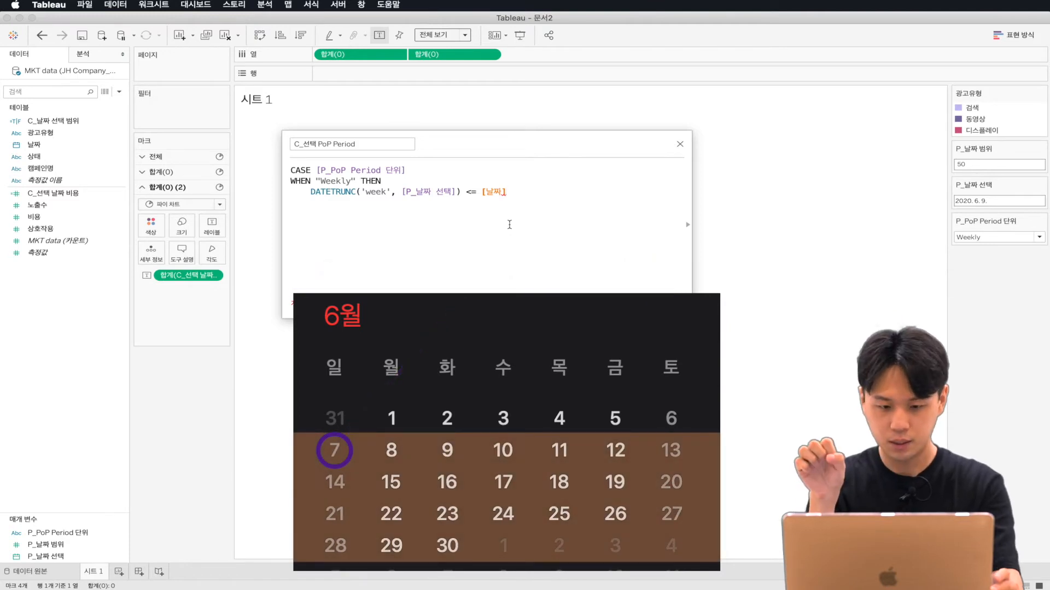
pyautogui.click(979, 201)
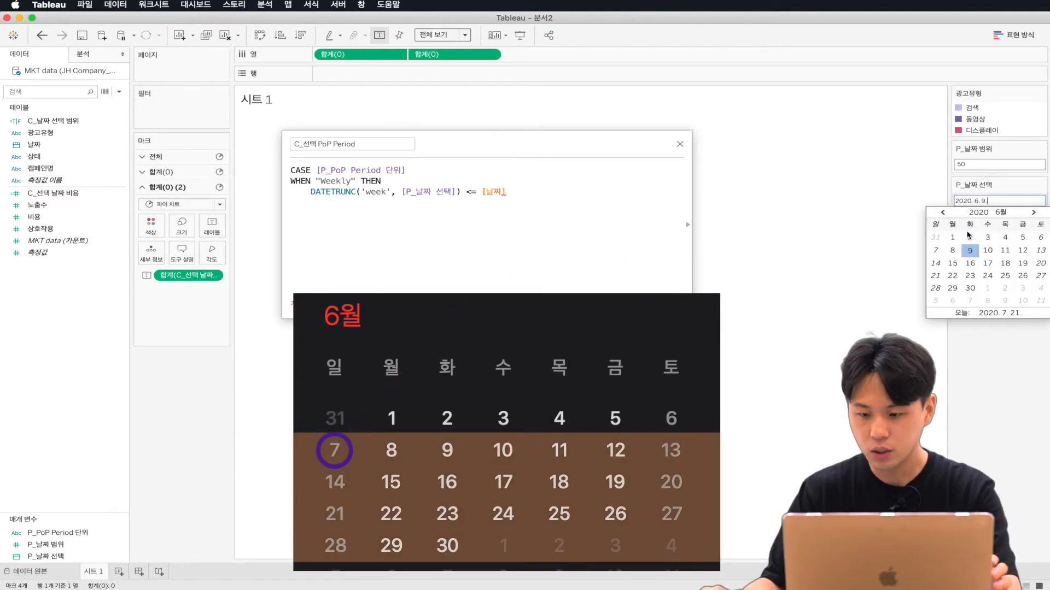
pyautogui.click(998, 189)
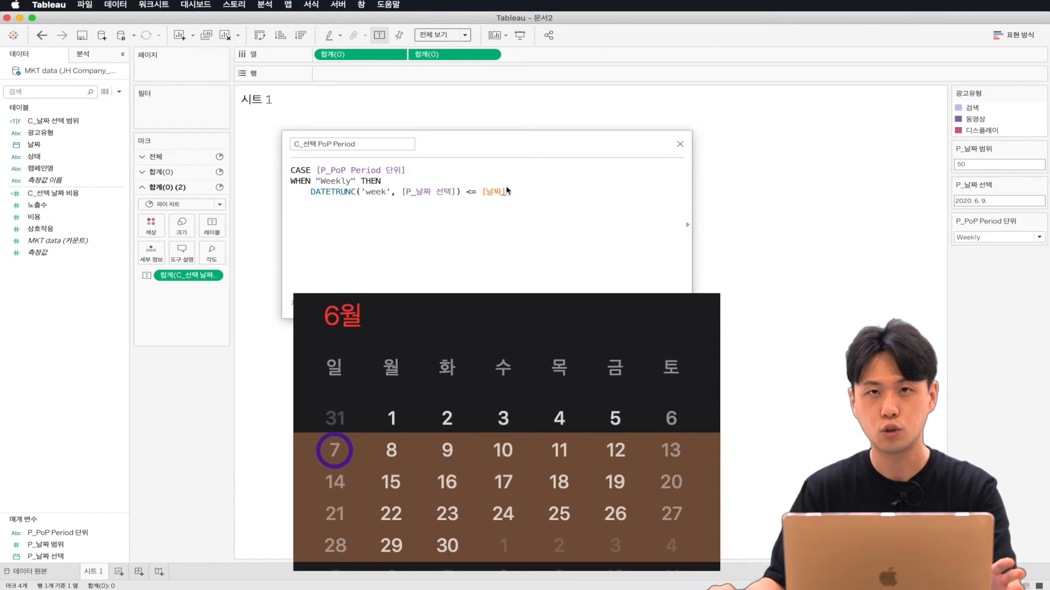
# Add AND below the first Weekly condition and begin a DATEADD function with the arguments 'week' and 1
pyautogui.press('Return')
pyautogui.write('AND')
pyautogui.press('Return')
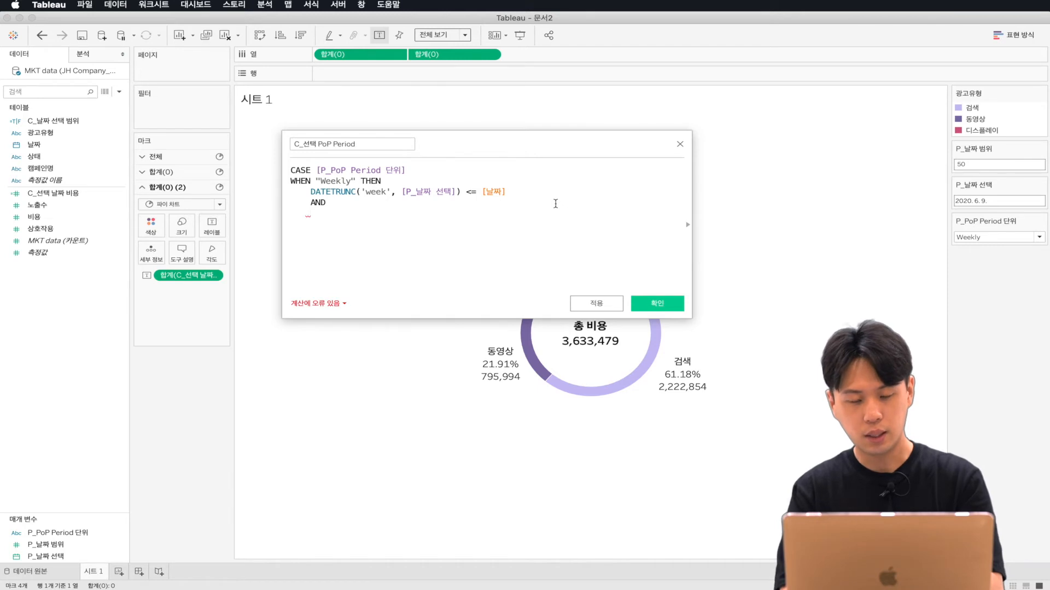
pyautogui.write('DATEADD')
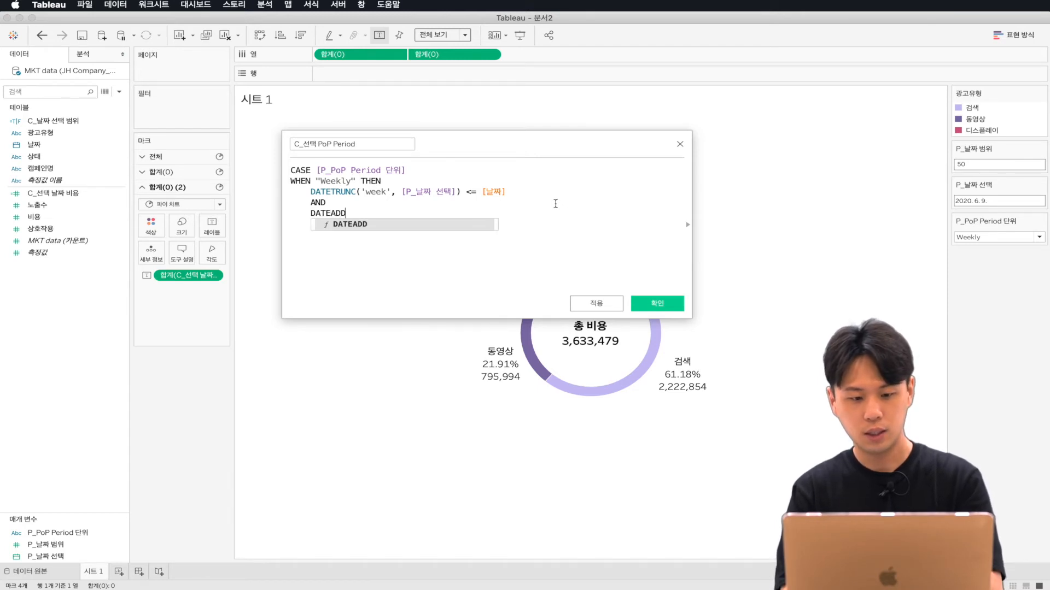
pyautogui.press('Return')
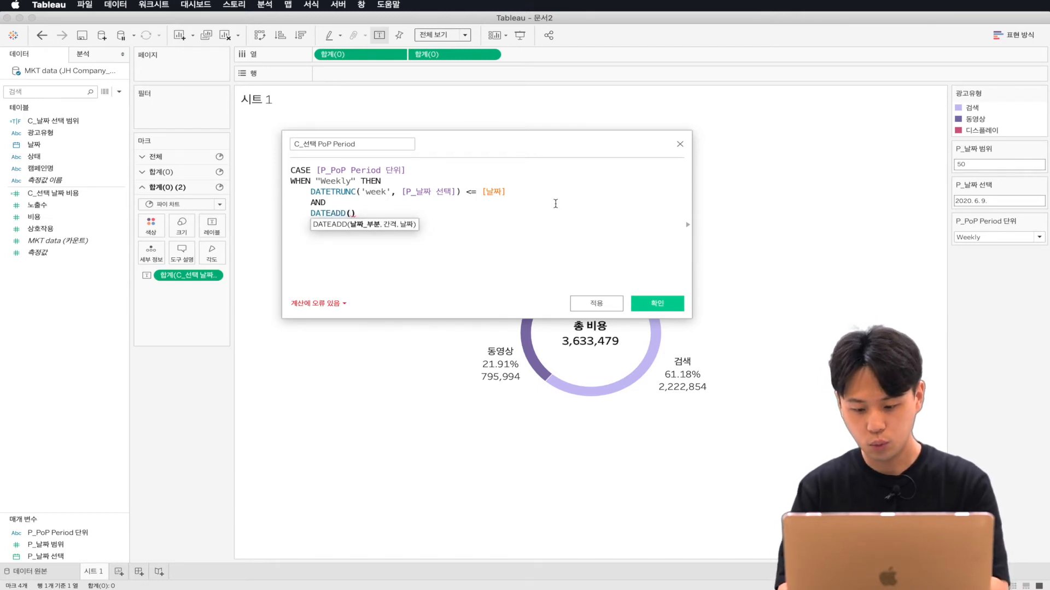
pyautogui.write("'week'")
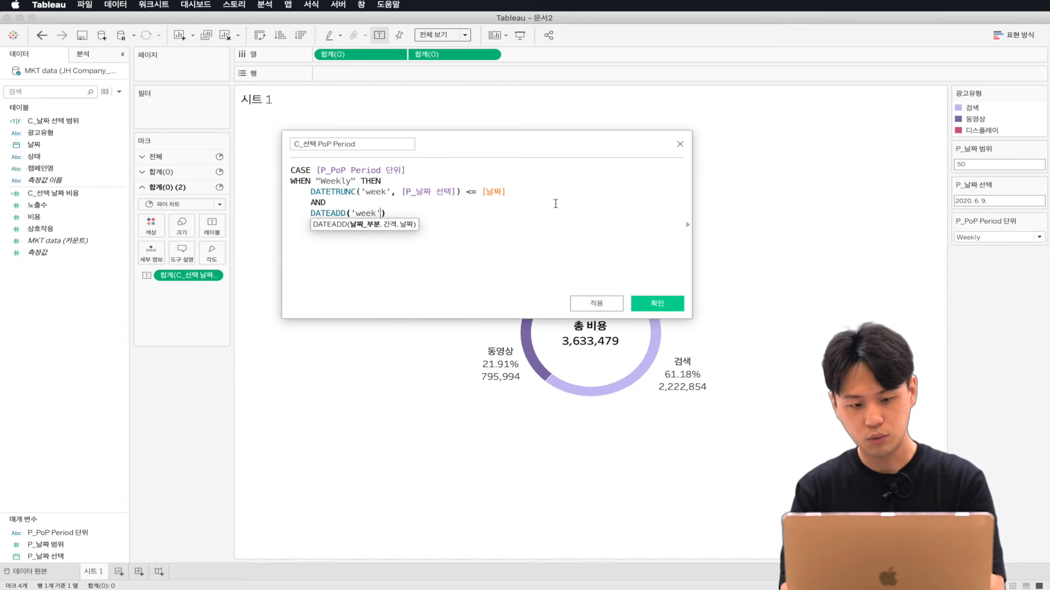
pyautogui.write(',')
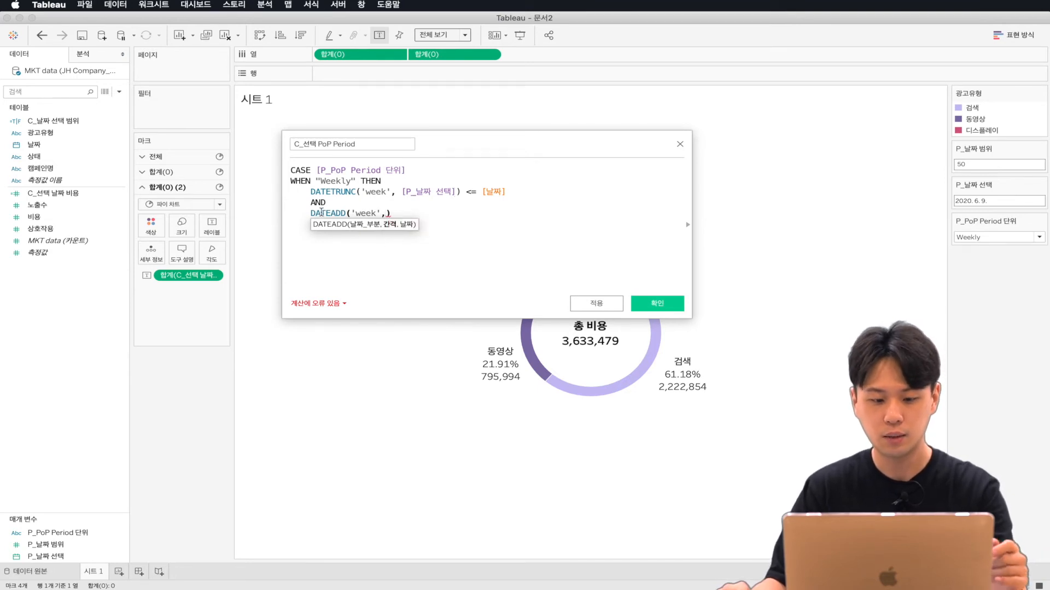
pyautogui.write('1,')
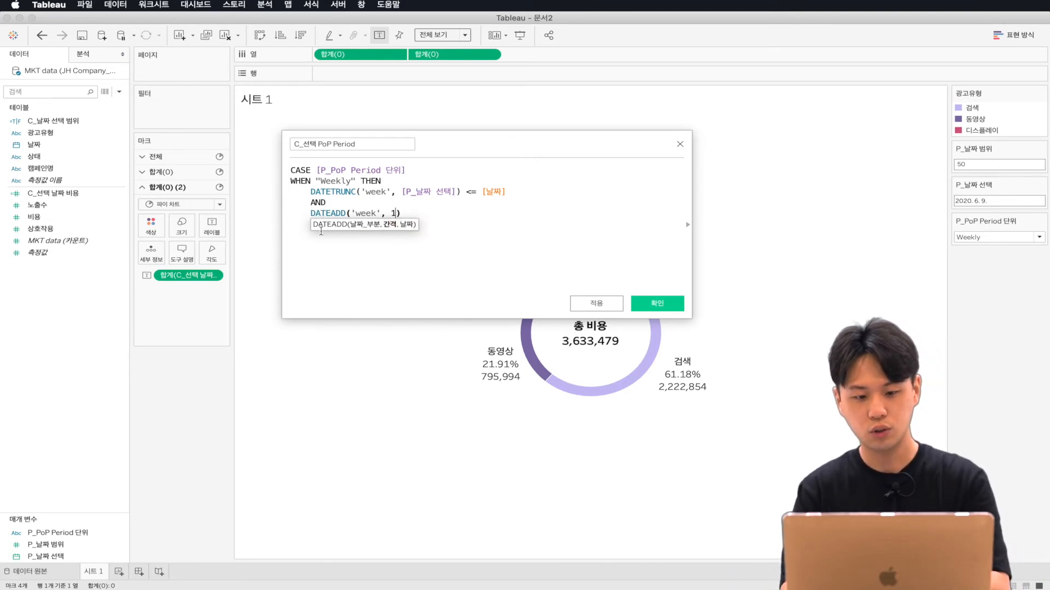
# Copy the expression DATETRUNC('week', [P_날짜 선택]) into the DATEADD function as its third argument
pyautogui.moveTo(309, 191); pyautogui.dragTo(461, 191)
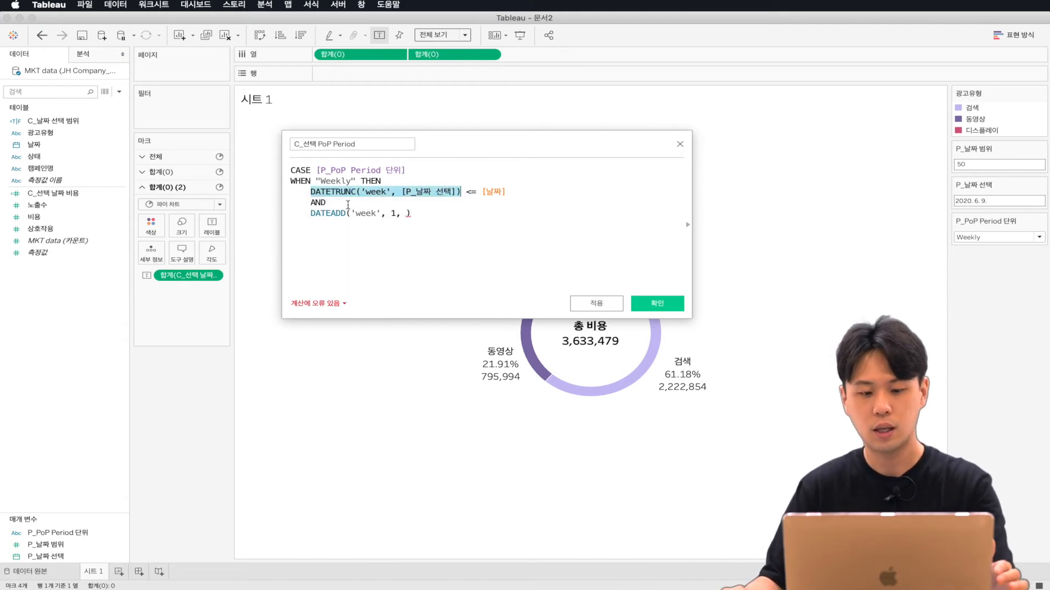
pyautogui.rightClick(418, 194)
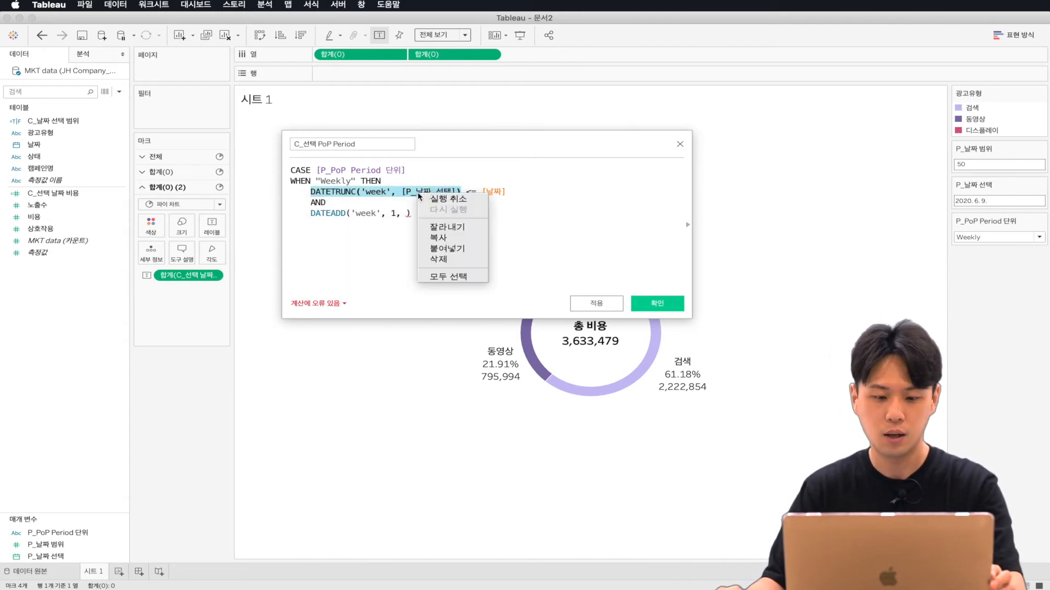
pyautogui.click(438, 238)
pyautogui.click(406, 213)
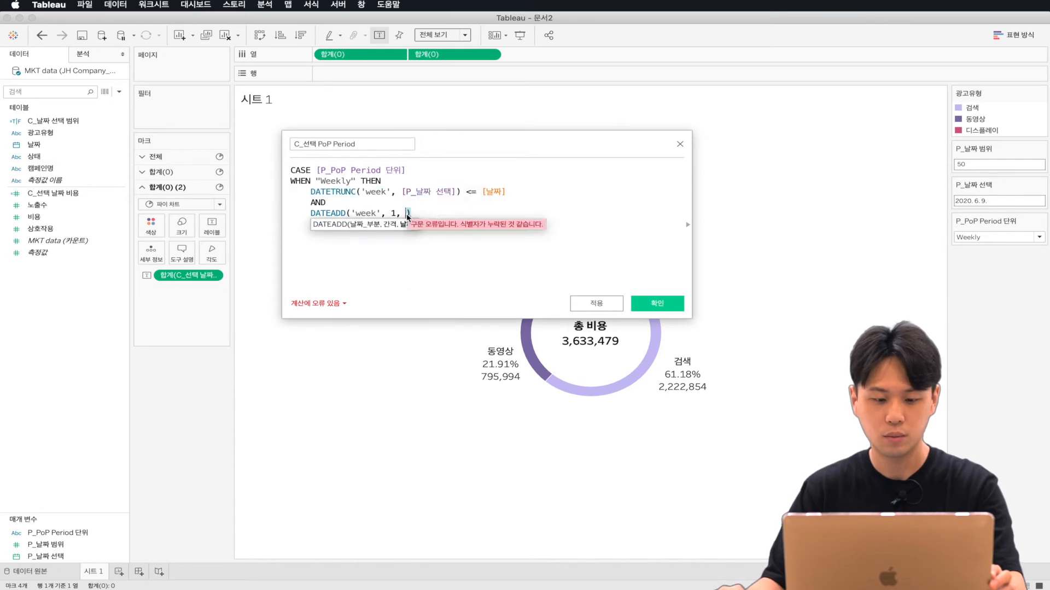
pyautogui.rightClick(407, 213)
pyautogui.click(432, 268)
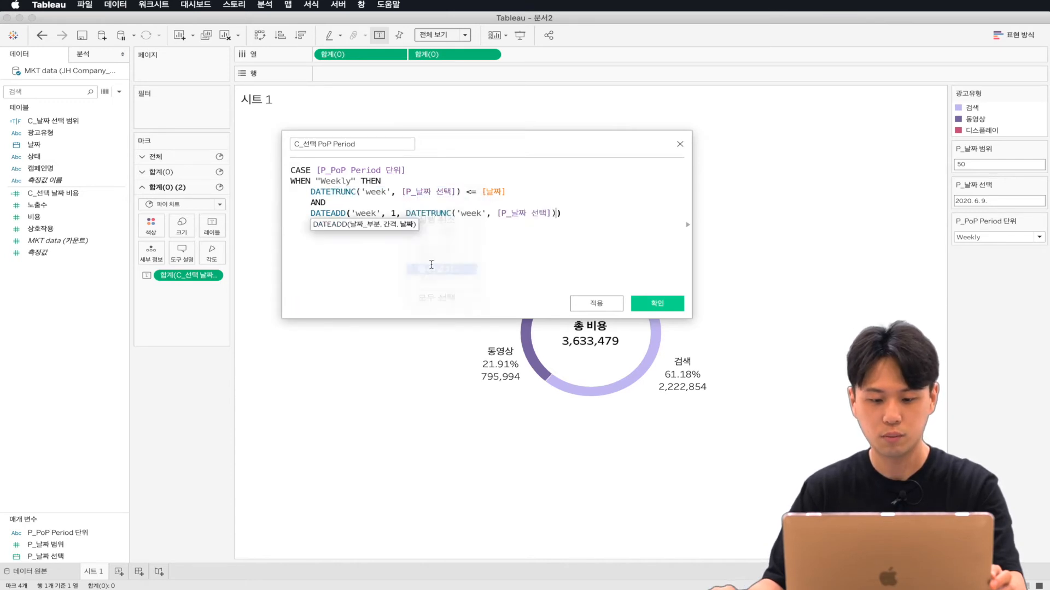
# Complete the DATEADD condition with > [날짜] and check the week around the selected date in the P_날짜 선택 calendar
pyautogui.click(594, 216)
pyautogui.write('>')
pyautogui.moveTo(34, 144); pyautogui.dragTo(637, 237)
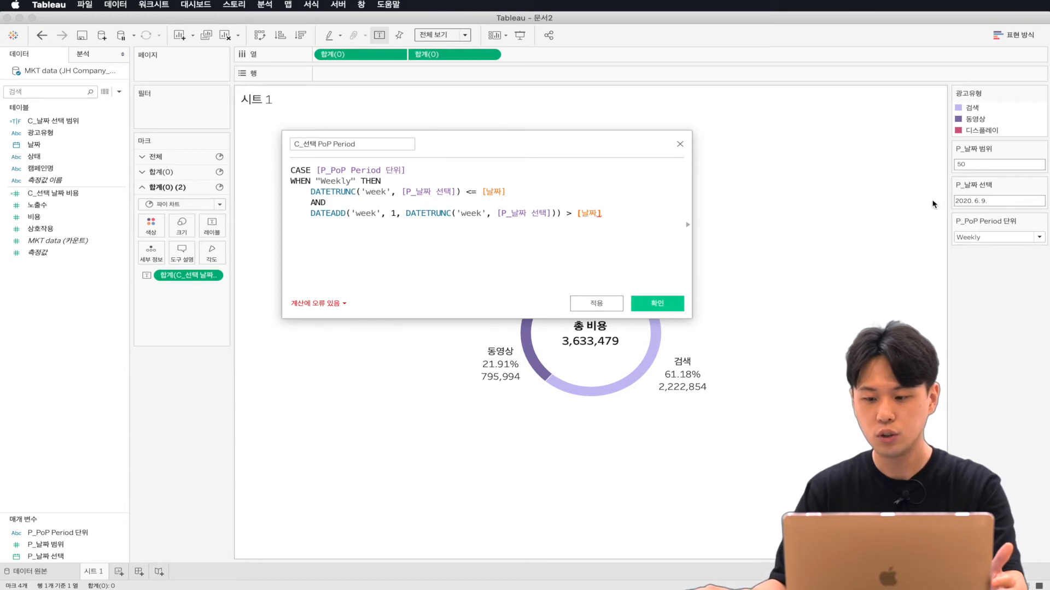
pyautogui.click(995, 201)
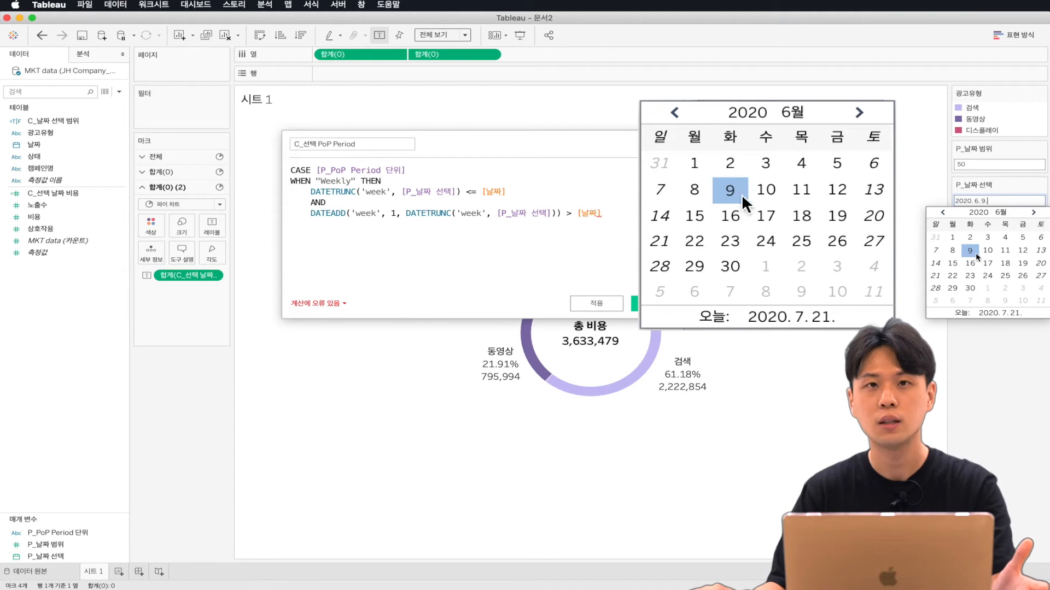
pyautogui.click(621, 222)
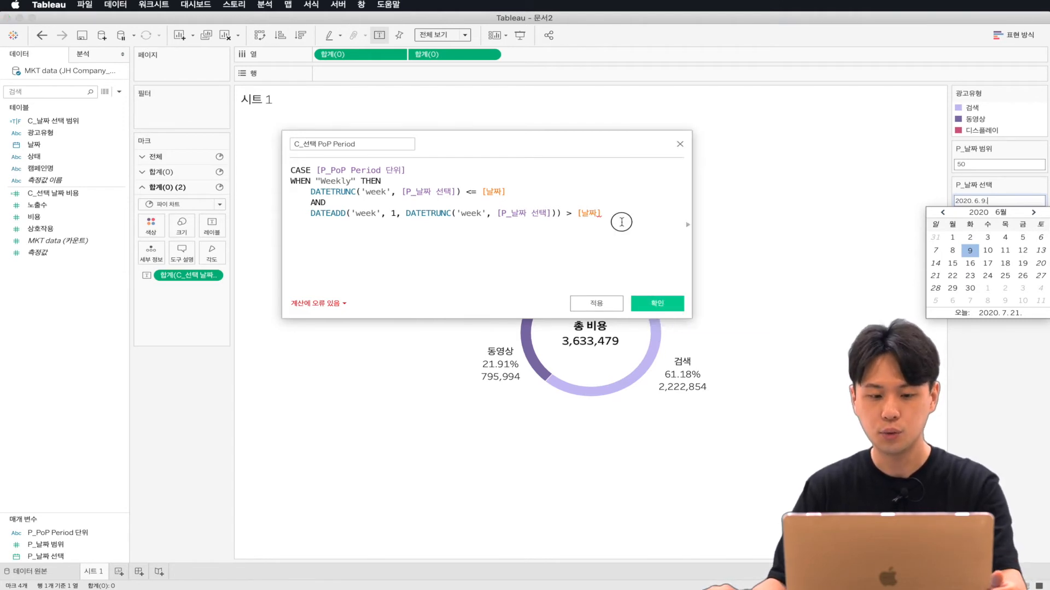
# Duplicate the whole WHEN "Weekly" block on a new line directly below it
pyautogui.press('Return')
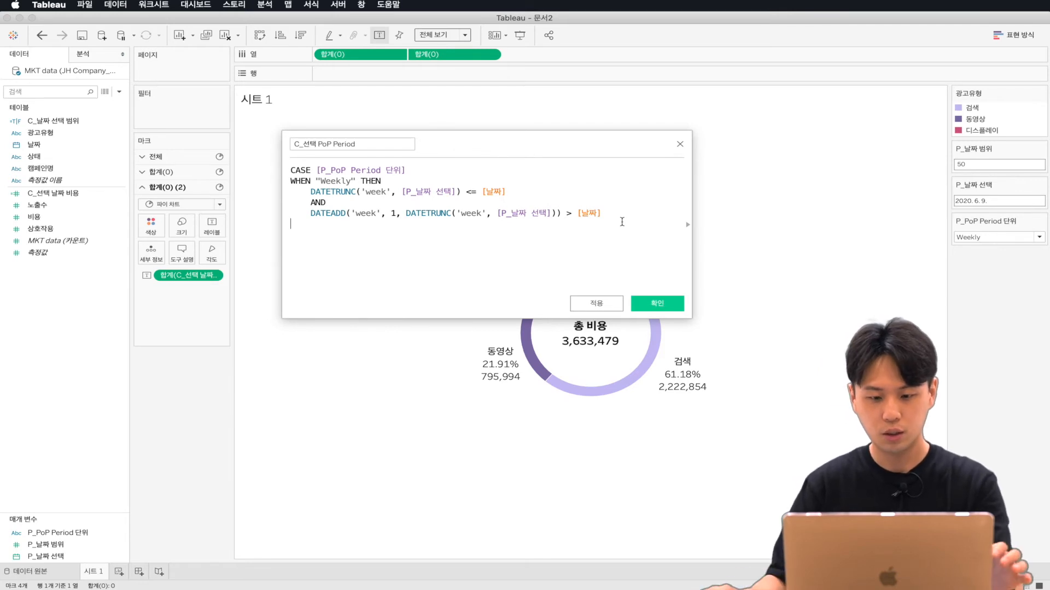
pyautogui.moveTo(622, 218); pyautogui.dragTo(285, 181)
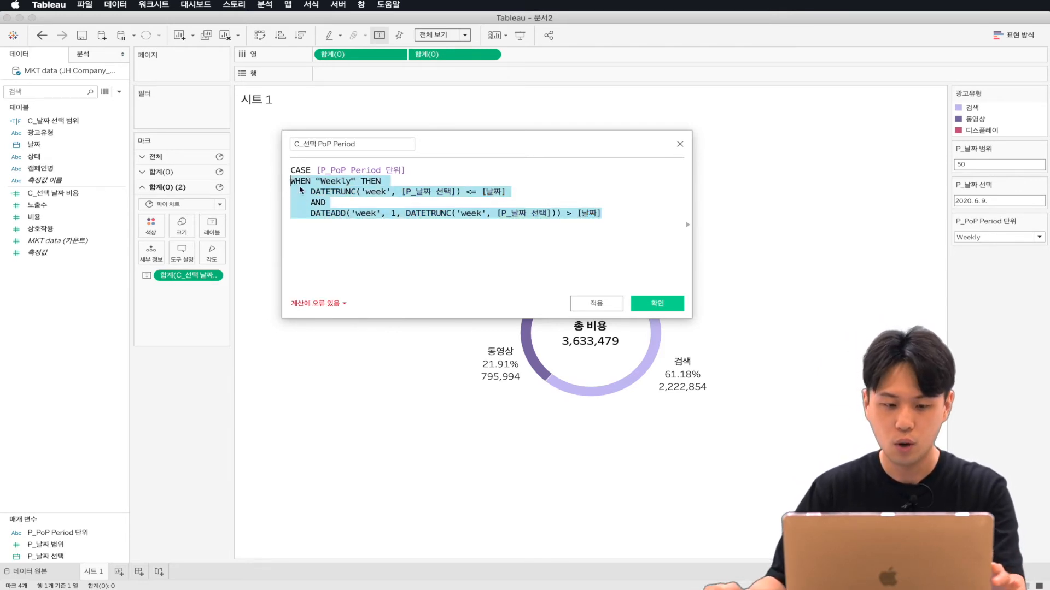
pyautogui.rightClick(324, 200)
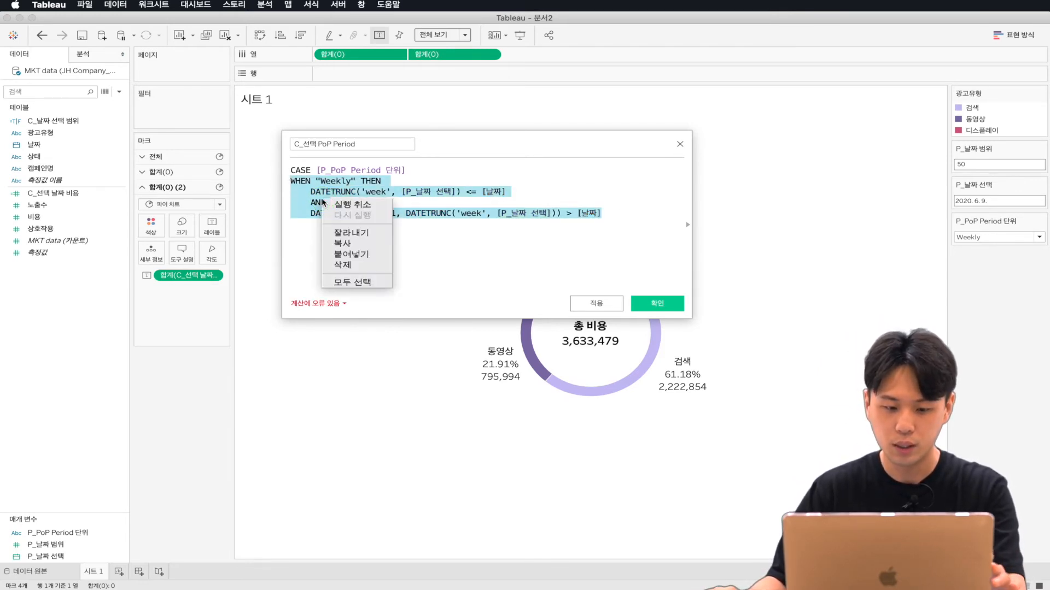
pyautogui.click(359, 242)
pyautogui.click(300, 225)
pyautogui.rightClick(301, 227)
pyautogui.click(330, 282)
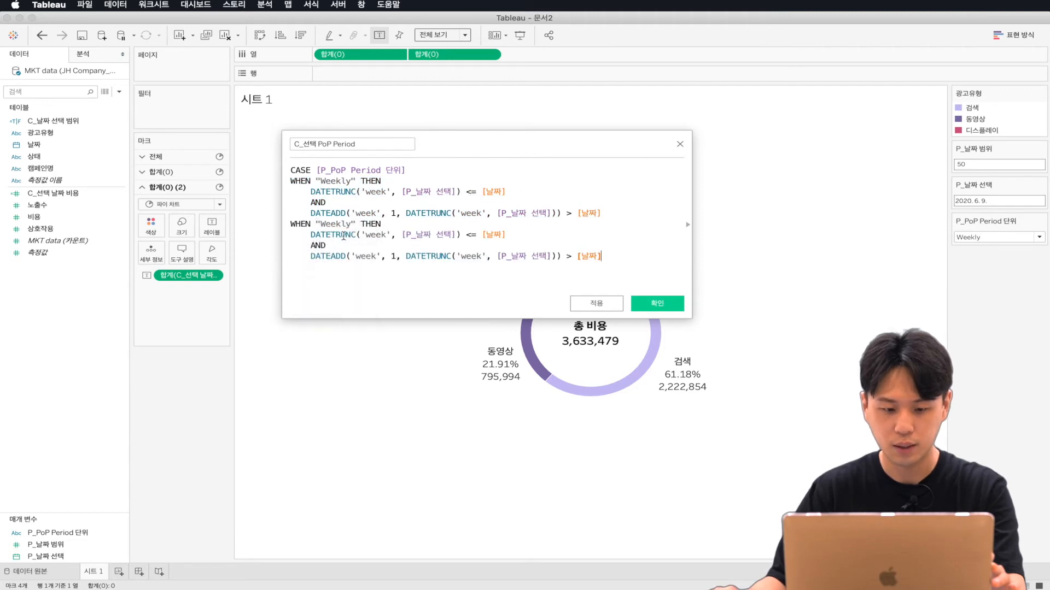
# Change the WHEN value of the duplicated block to "Monthly"
pyautogui.press('BackSpace')
pyautogui.press('BackSpace')
pyautogui.press('BackSpace')
pyautogui.press('BackSpace')
pyautogui.press('BackSpace')
pyautogui.press('BackSpace')
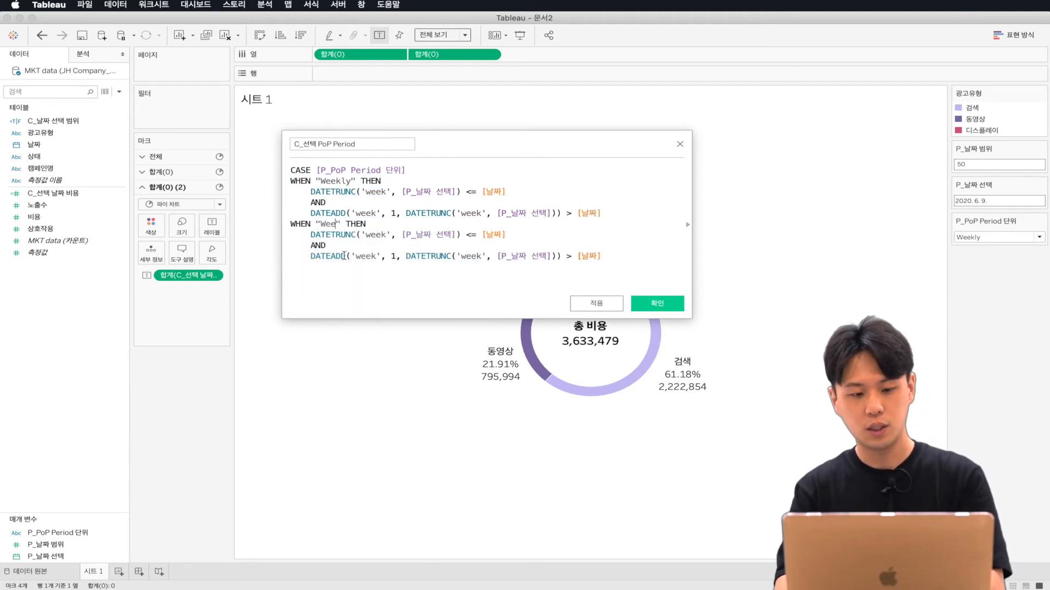
pyautogui.write('Monthly')
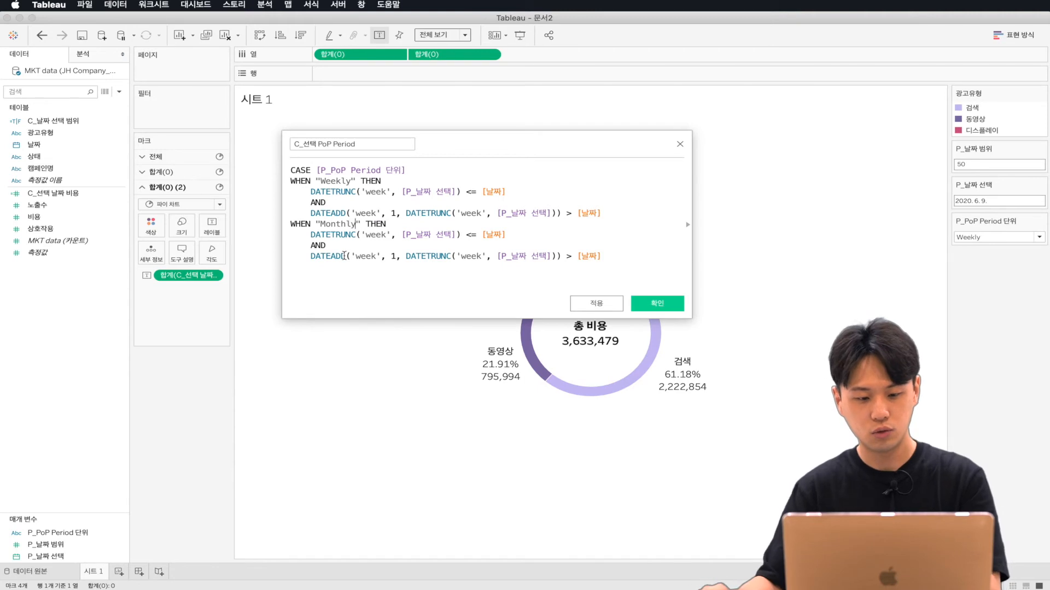
# Set the date part of the first DATETRUNC in the Monthly block to 'month'
pyautogui.click(382, 234)
pyautogui.press('Right')
pyautogui.press('BackSpace')
pyautogui.press('BackSpace')
pyautogui.press('BackSpace')
pyautogui.press('BackSpace')
pyautogui.write('month')
# Set the date part to 'month' in both DATEADD and its nested DATETRUNC in the Monthly block
pyautogui.click(376, 257)
pyautogui.press('BackSpace')
pyautogui.press('BackSpace')
pyautogui.press('BackSpace')
pyautogui.press('BackSpace')
pyautogui.write('month')
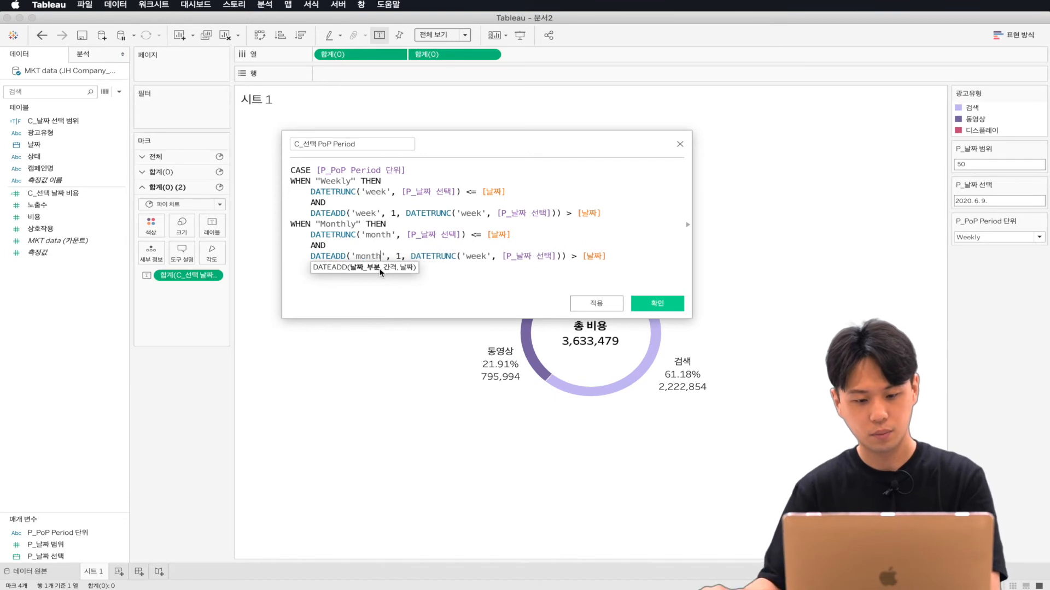
pyautogui.click(480, 257)
pyautogui.press('BackSpace')
pyautogui.press('BackSpace')
pyautogui.press('BackSpace')
pyautogui.press('BackSpace')
pyautogui.write('mo')
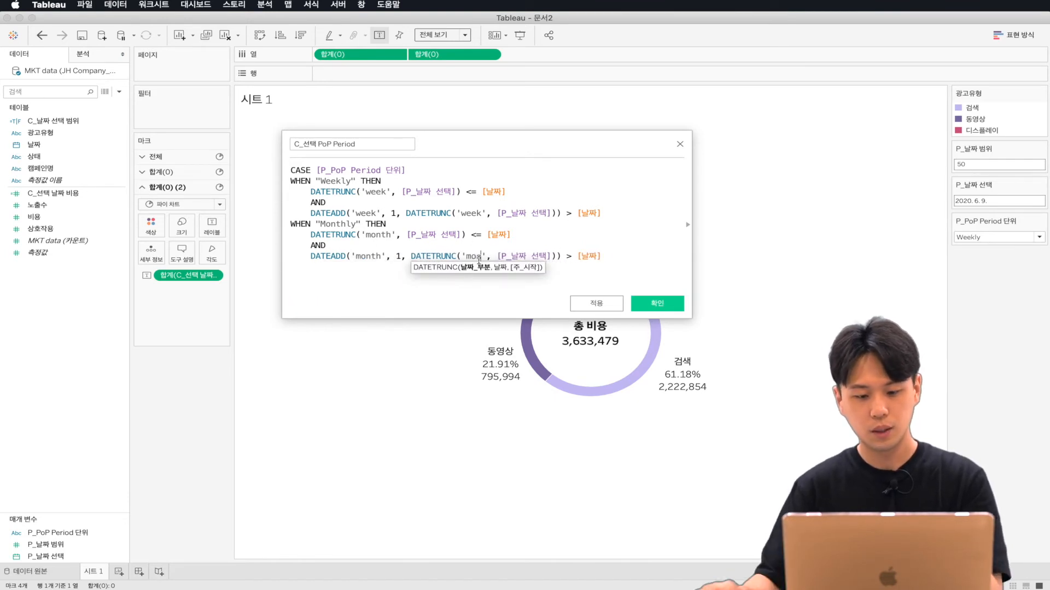
pyautogui.write('nth')
# Paste another copy of the WHEN "Weekly" block on a new line below the Monthly block, enlarging the calculation editor to fit
pyautogui.click(628, 256)
pyautogui.press('Return')
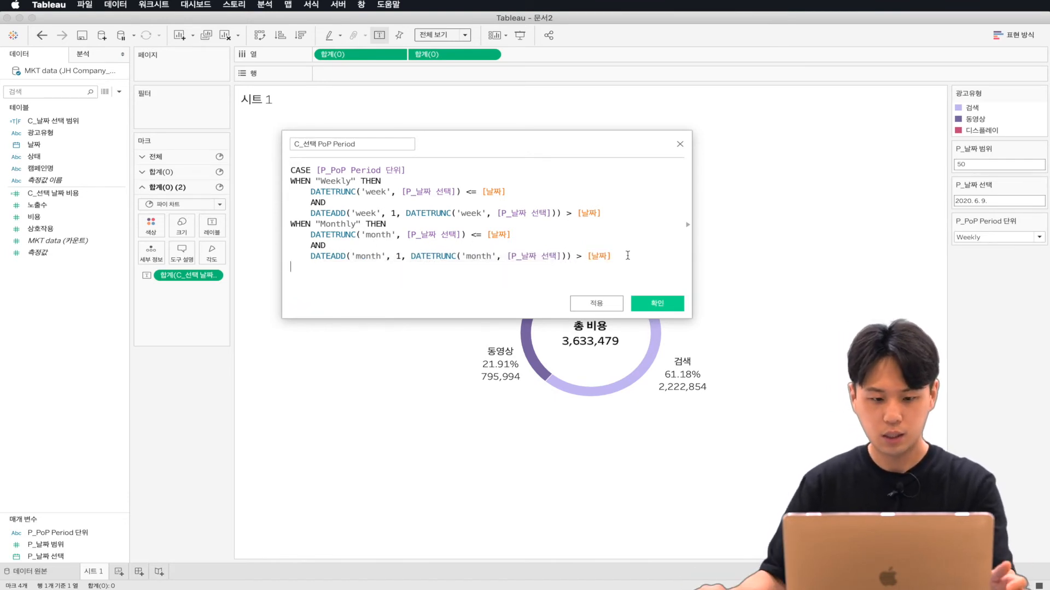
pyautogui.moveTo(694, 325); pyautogui.dragTo(753, 399)
pyautogui.rightClick(293, 266)
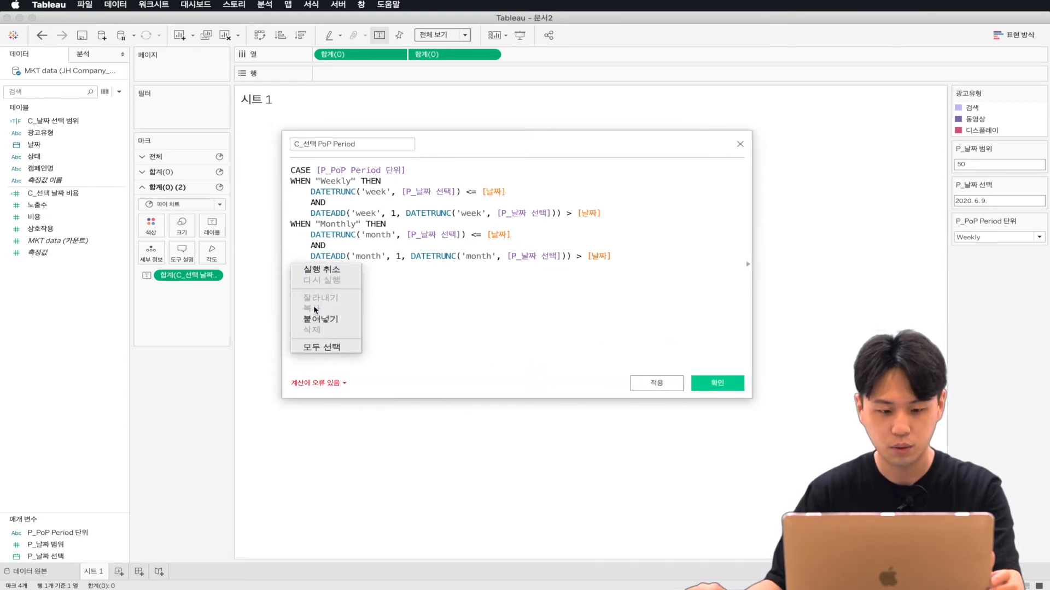
pyautogui.click(321, 319)
pyautogui.click(351, 267)
# Replace the WHEN "Weekly" THEN line of the pasted block with ELSE
pyautogui.moveTo(387, 266); pyautogui.dragTo(264, 268)
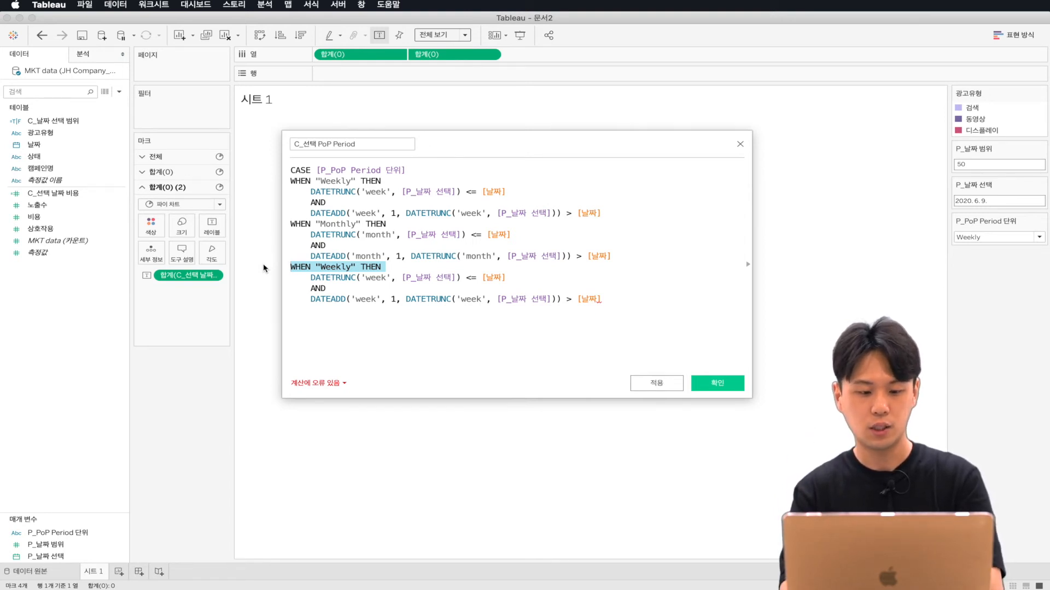
pyautogui.press('BackSpace')
pyautogui.write('ELSE')
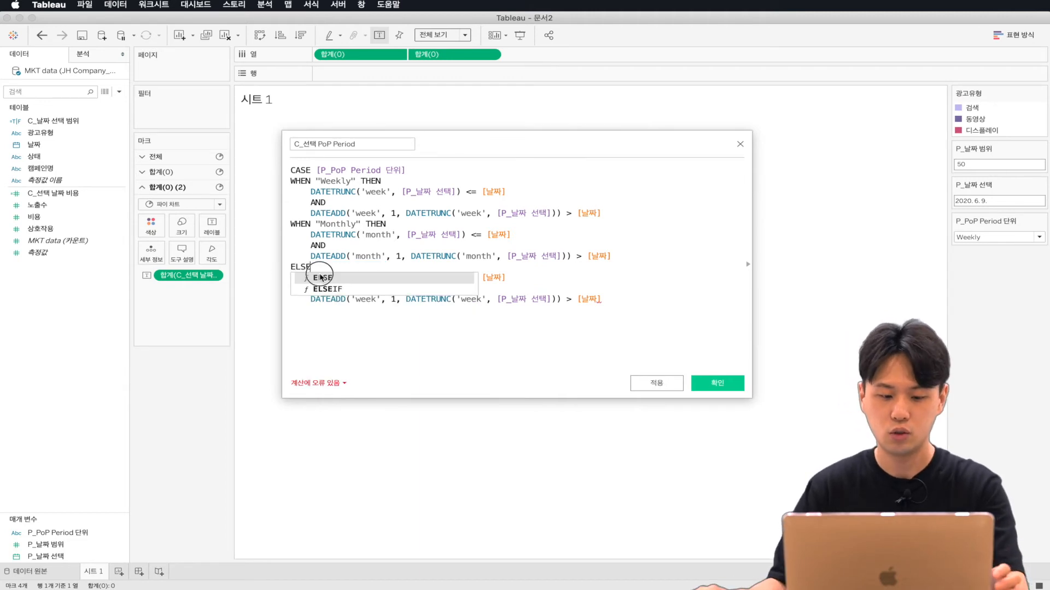
pyautogui.press('Escape')
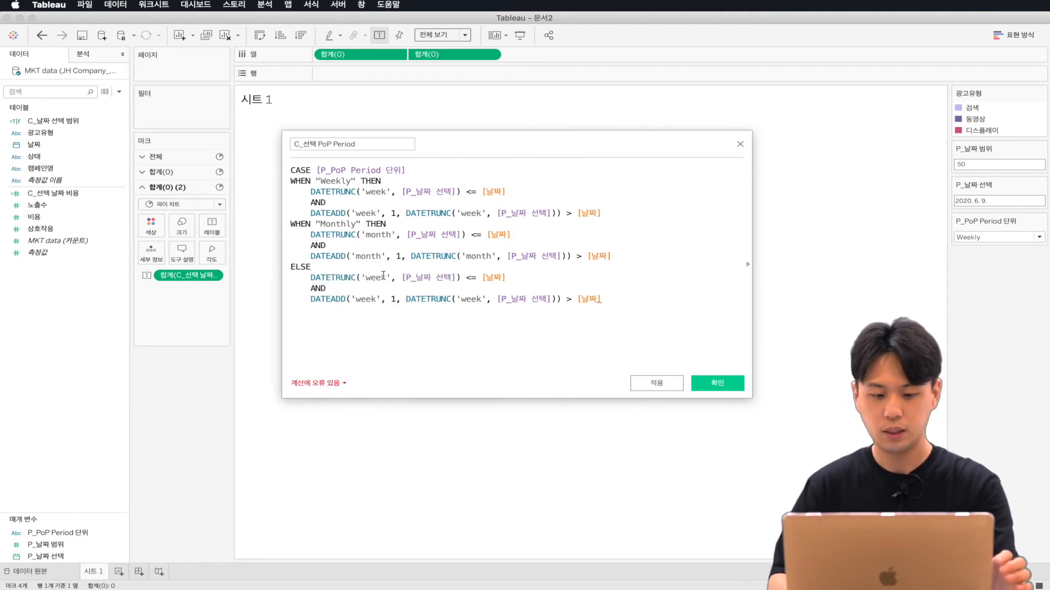
# Set the date part of the first DATETRUNC in the ELSE block to 'year'
pyautogui.click(385, 278)
pyautogui.press('BackSpace')
pyautogui.press('BackSpace')
pyautogui.press('BackSpace')
pyautogui.press('BackSpace')
pyautogui.write('year')
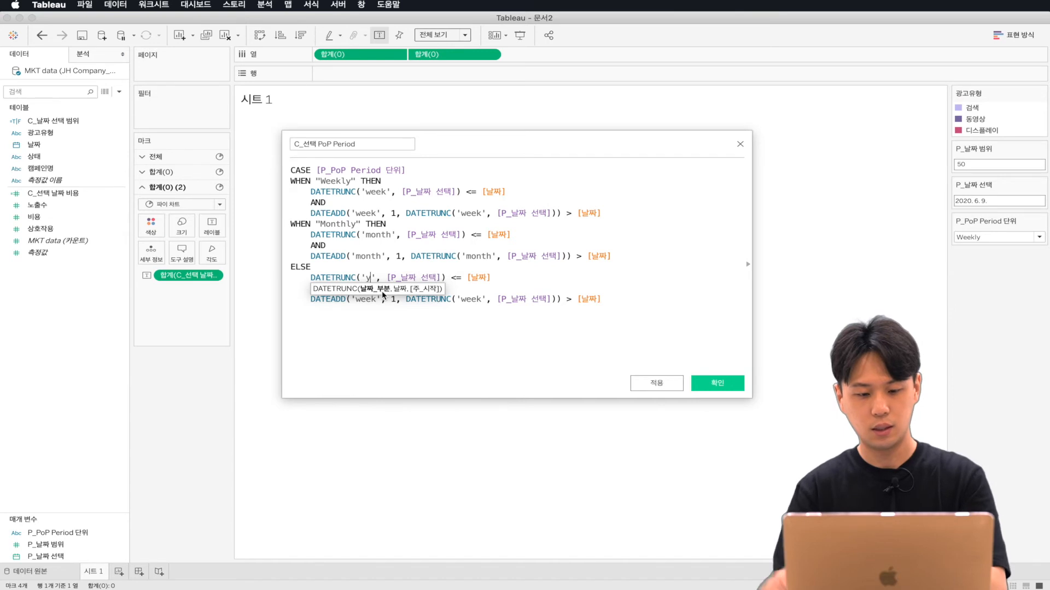
# Set the date part to 'year' in both DATEADD and its nested DATETRUNC in the ELSE block
pyautogui.click(374, 299)
pyautogui.press('BackSpace')
pyautogui.press('BackSpace')
pyautogui.press('BackSpace')
pyautogui.press('BackSpace')
pyautogui.write('year')
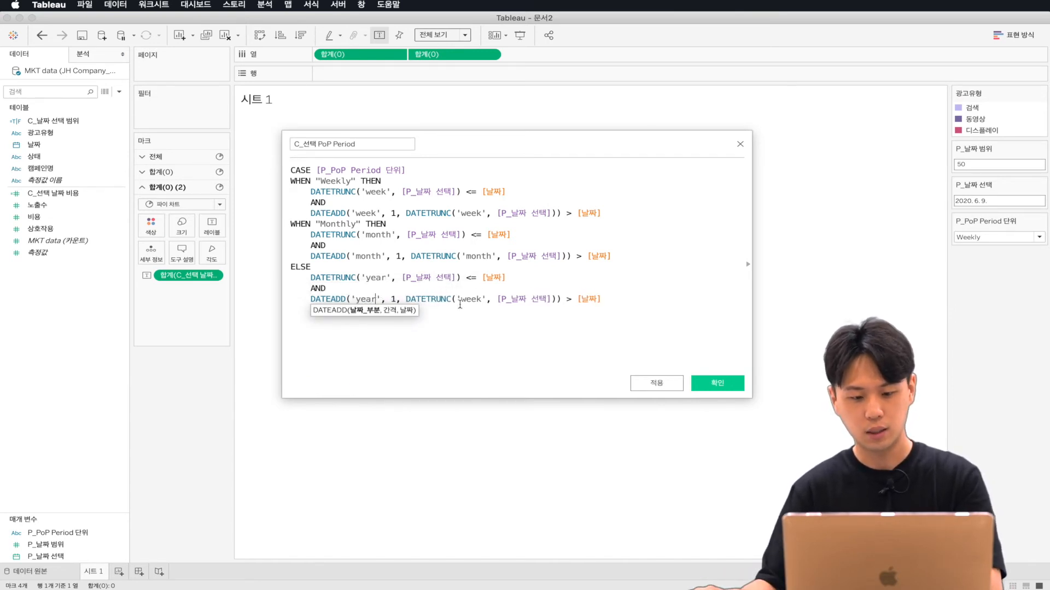
pyautogui.click(480, 301)
pyautogui.press('BackSpace')
pyautogui.press('BackSpace')
pyautogui.press('BackSpace')
pyautogui.press('BackSpace')
pyautogui.write('year')
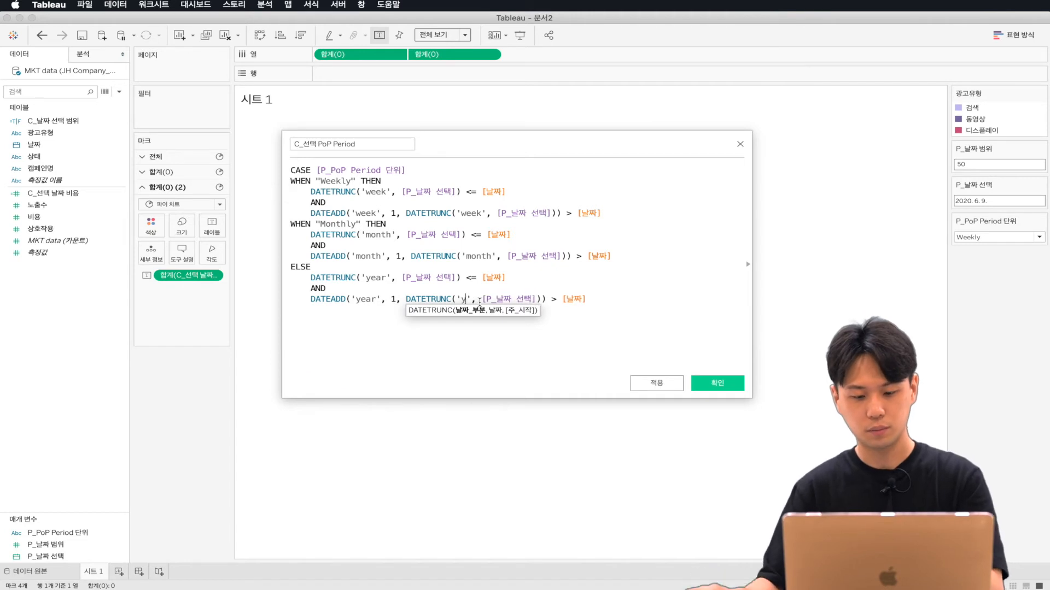
# Close the CASE expression with END on a new line and save the C_선택 PoP Period calculation
pyautogui.click(634, 296)
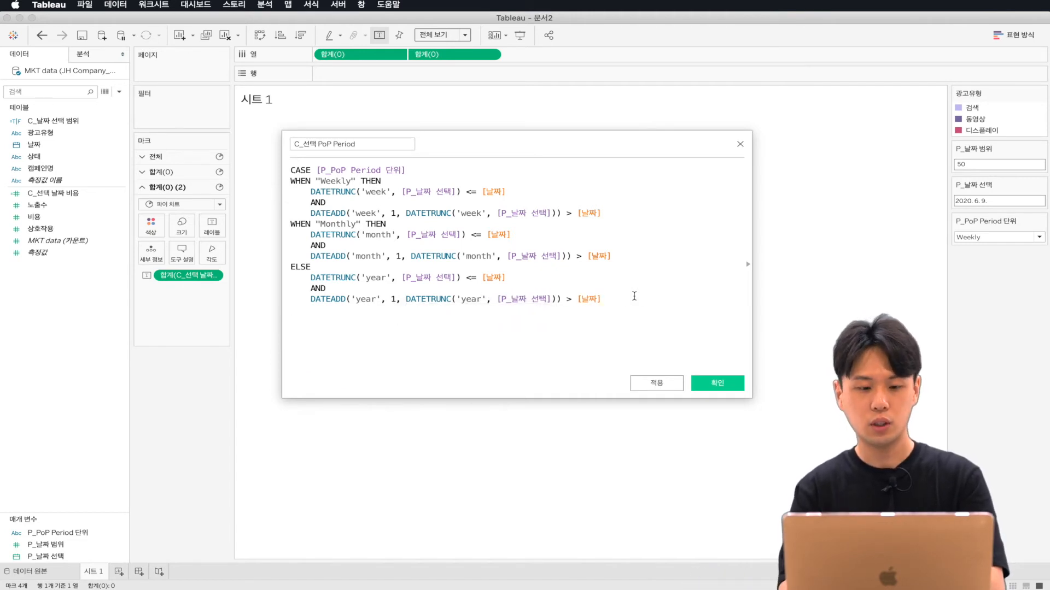
pyautogui.press('Return')
pyautogui.write('END')
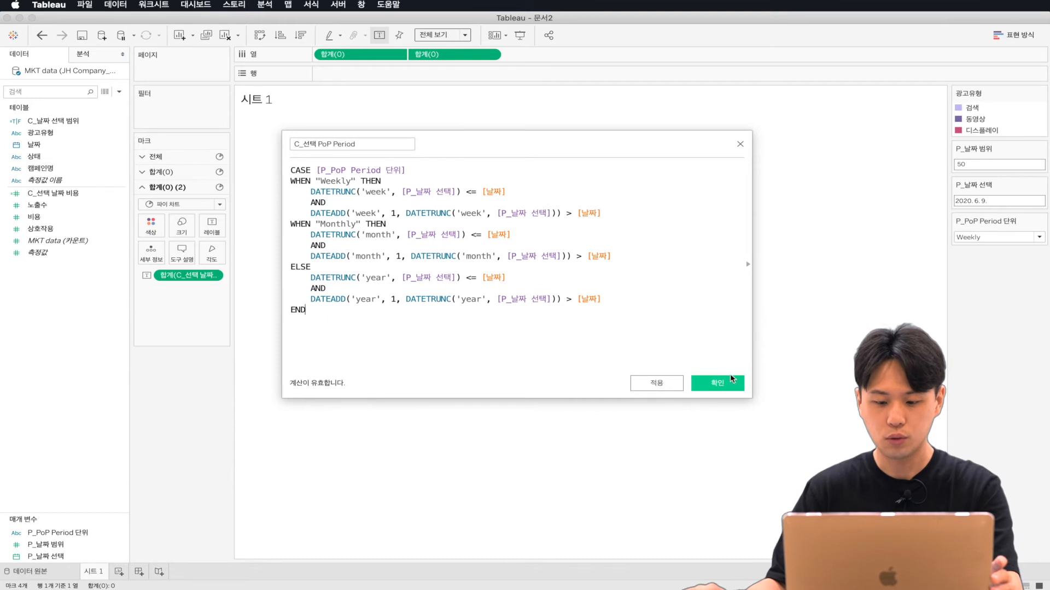
pyautogui.click(716, 383)
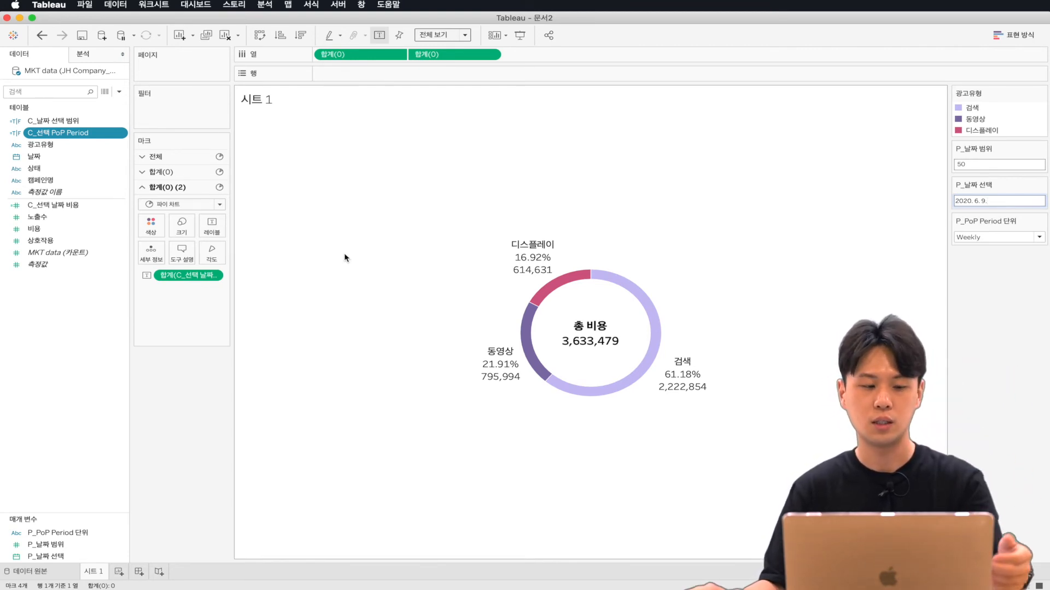
# Duplicate the C_선택 PoP Period field and open the copy for editing
pyautogui.rightClick(85, 136)
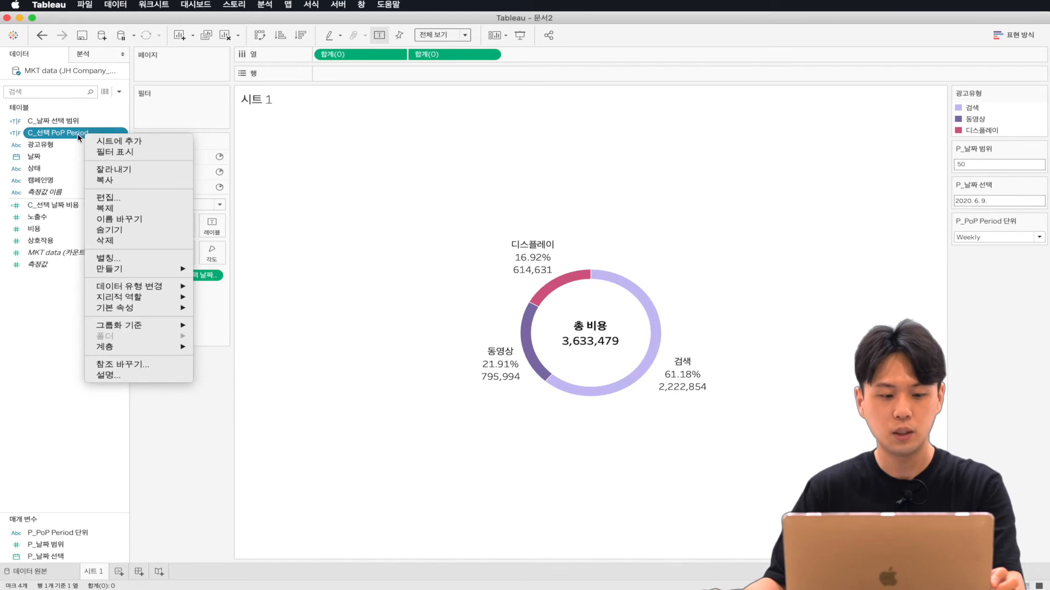
pyautogui.click(125, 209)
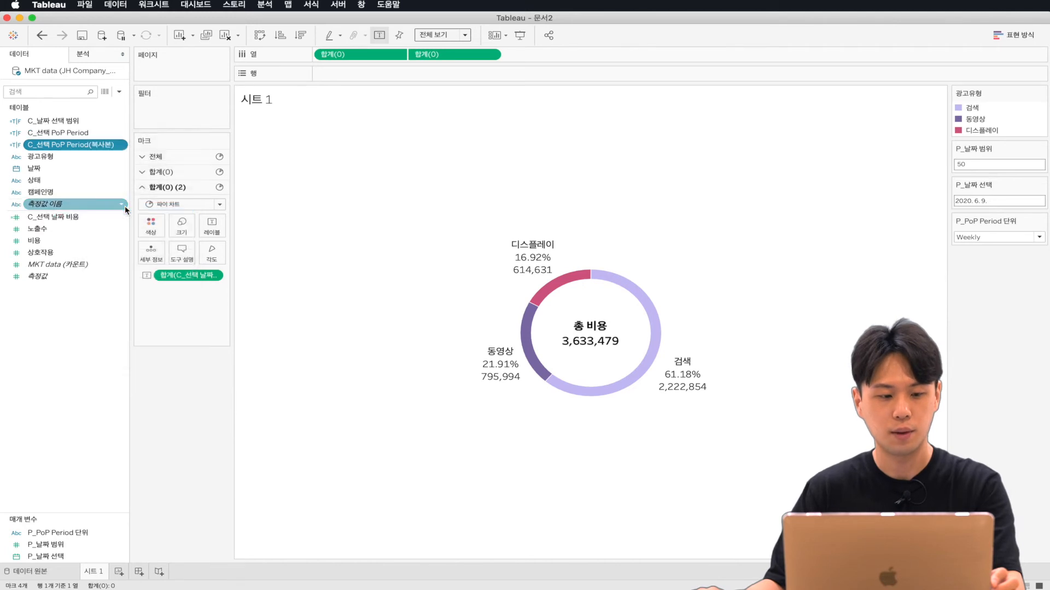
pyautogui.click(123, 145)
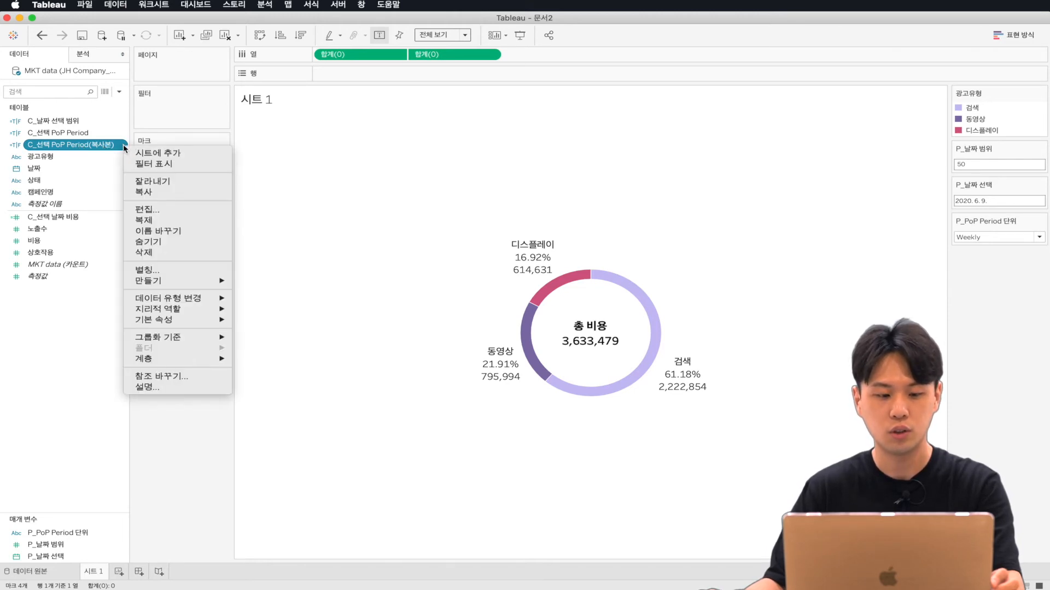
pyautogui.click(185, 209)
# Rename the copied calculation as C_이전 PoP Period
pyautogui.click(316, 144)
pyautogui.press('BackSpace')
pyautogui.press('BackSpace')
pyautogui.write('d')
pyautogui.press('BackSpace')
pyautogui.write('이전')
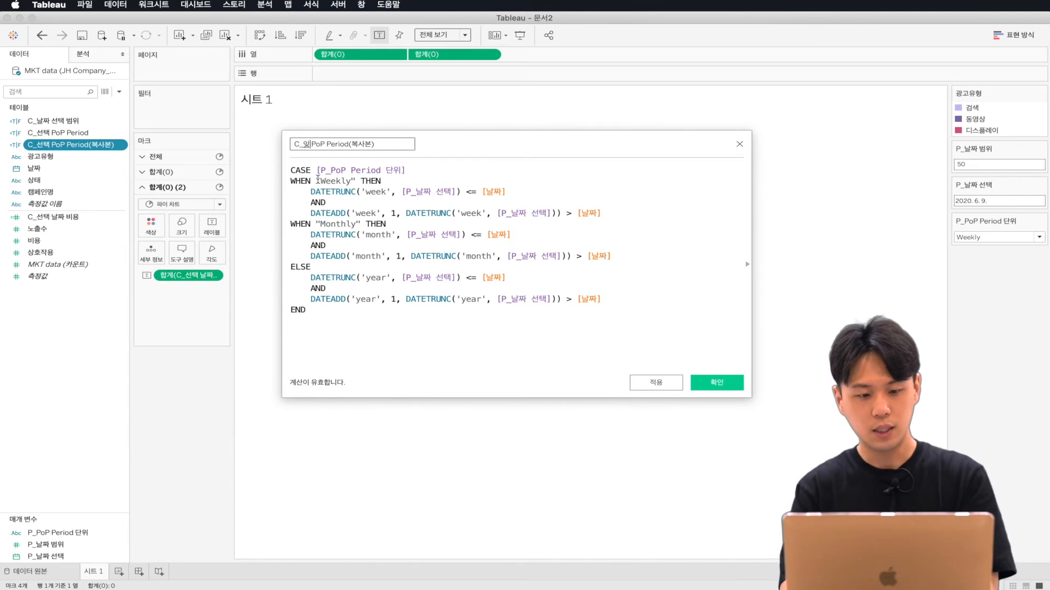
pyautogui.click(403, 147)
pyautogui.press('BackSpace')
pyautogui.press('BackSpace')
pyautogui.press('BackSpace')
pyautogui.press('BackSpace')
pyautogui.press('BackSpace')
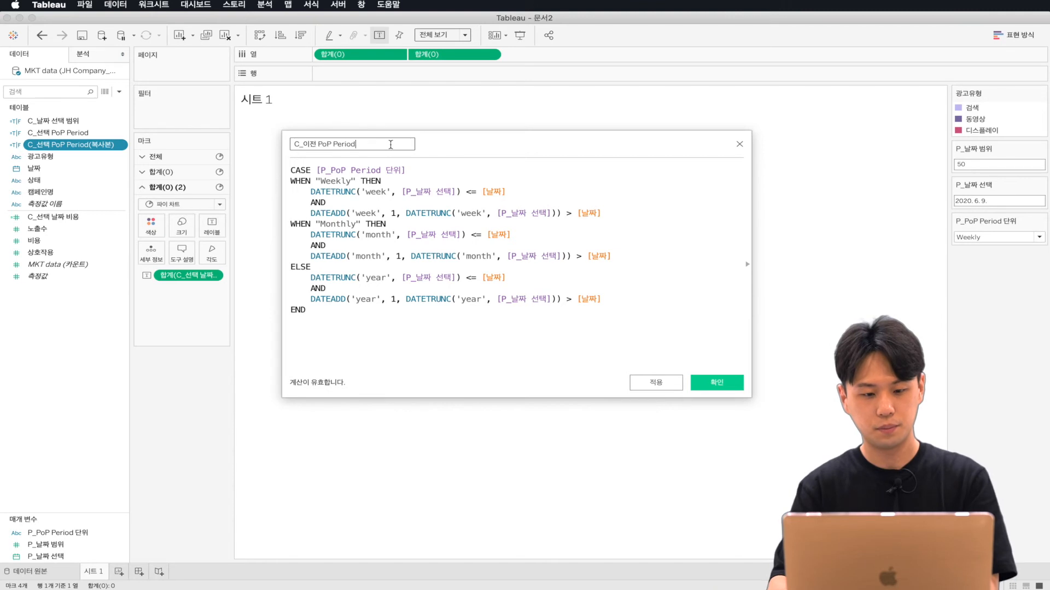
# Delete everything after the Weekly block from the formula, including the Monthly block, the ELSE block and END
pyautogui.click(414, 181)
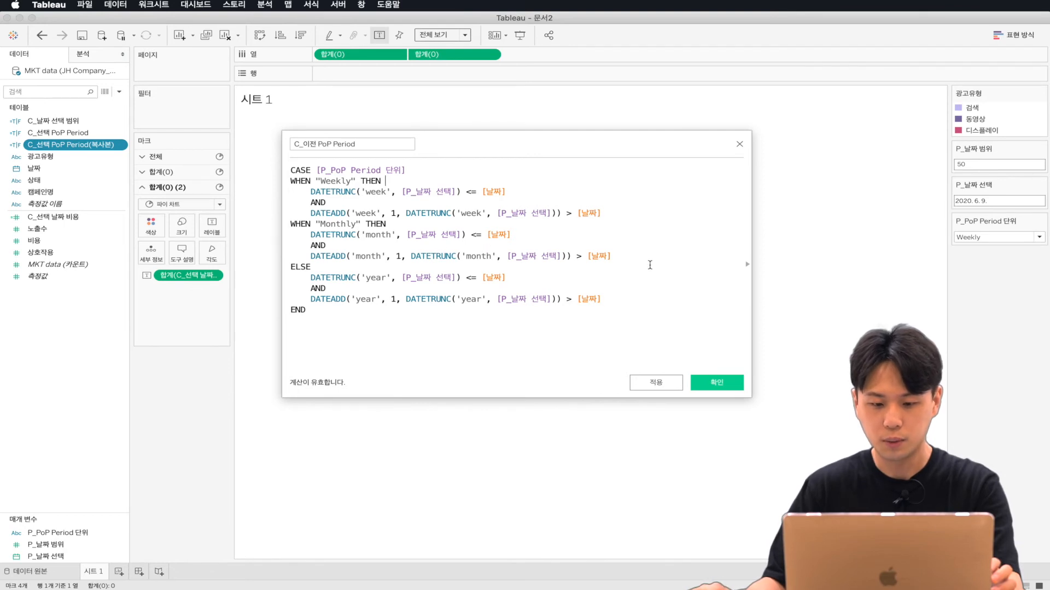
pyautogui.moveTo(473, 317); pyautogui.dragTo(257, 229)
pyautogui.press('BackSpace')
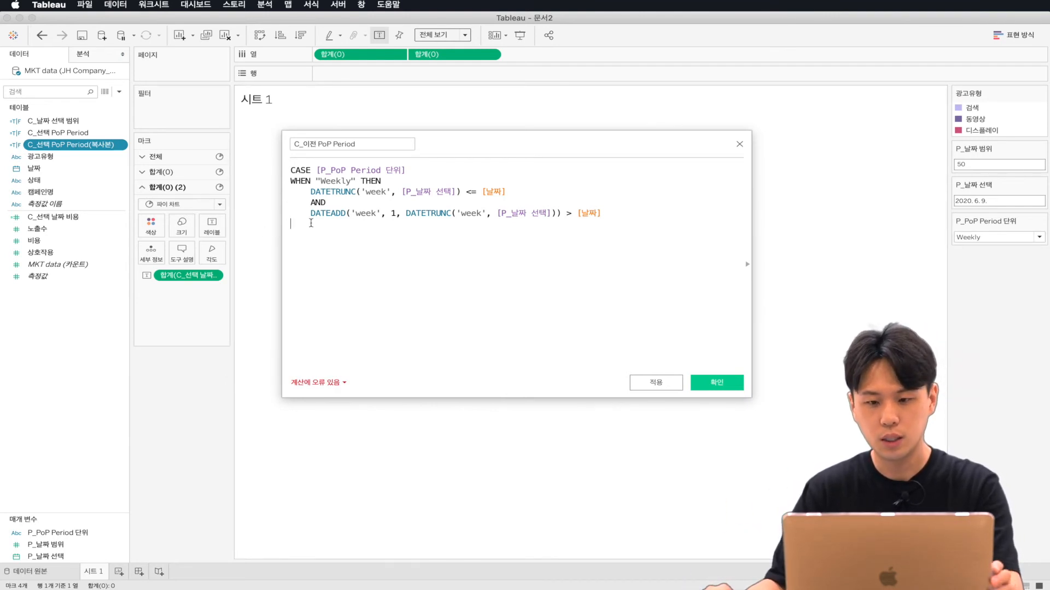
# Check the selected week in the P_날짜 선택 calendar and delete the Weekly block's first DATETRUNC condition with its AND
pyautogui.click(979, 201)
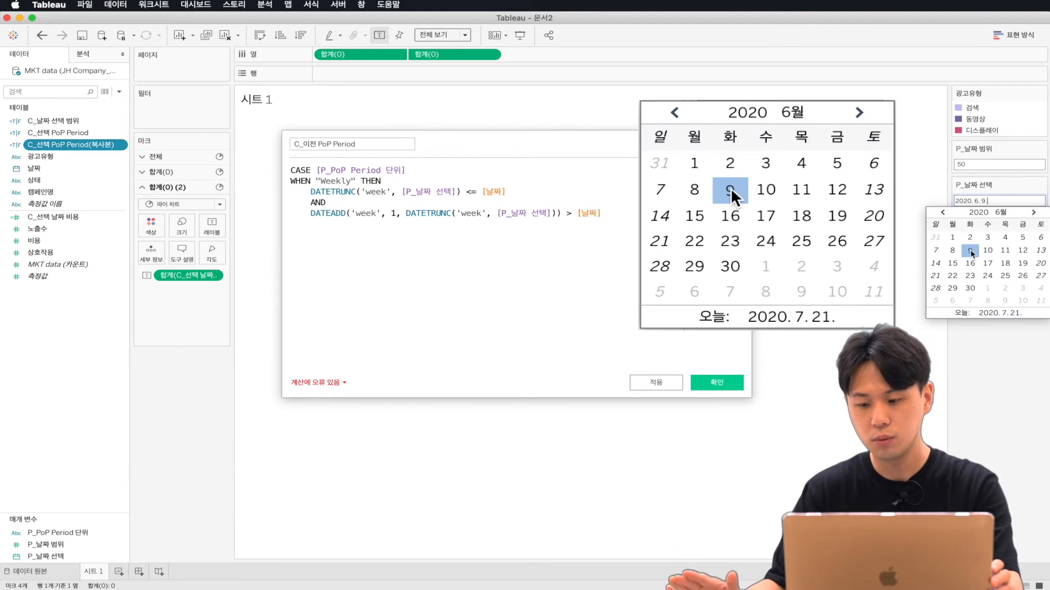
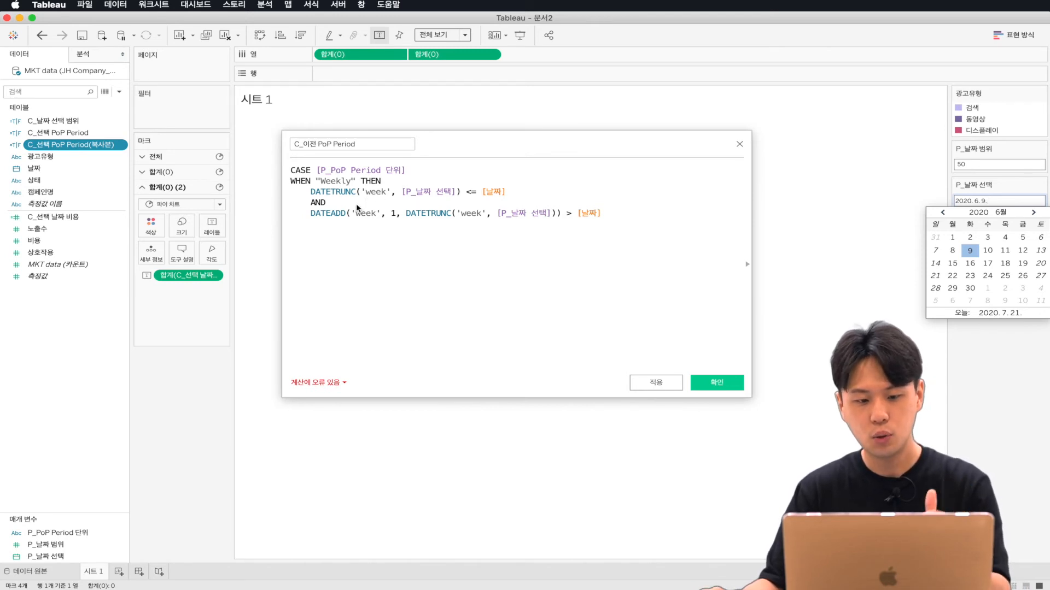
pyautogui.moveTo(328, 203); pyautogui.dragTo(264, 192)
pyautogui.press('BackSpace')
pyautogui.press('BackSpace')
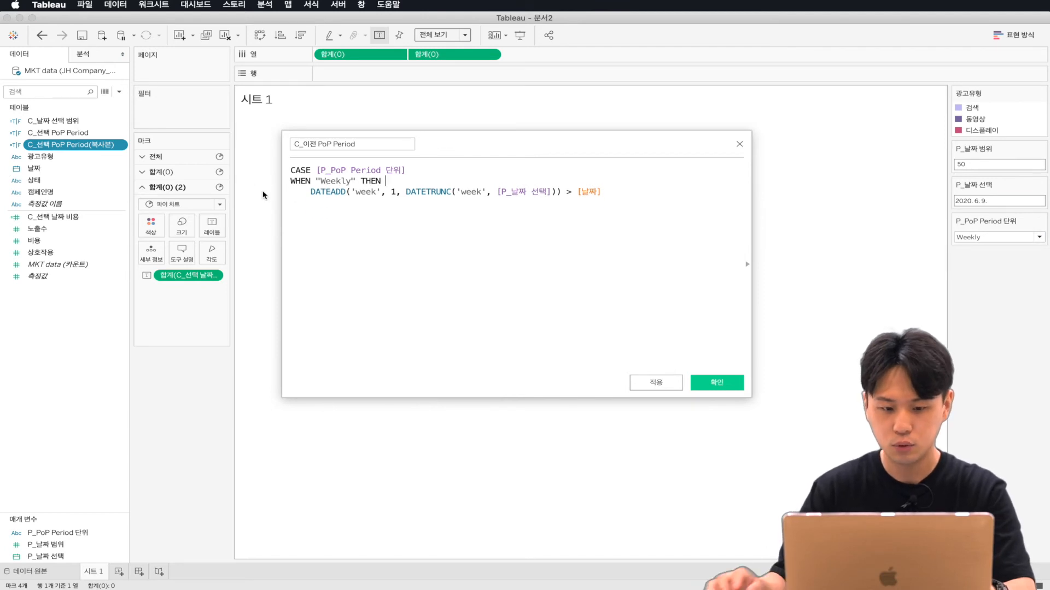
# Change the comparison operator of the Weekly DATEADD condition to <= and its interval to -1
pyautogui.click(571, 193)
pyautogui.press('BackSpace')
pyautogui.write('<=')
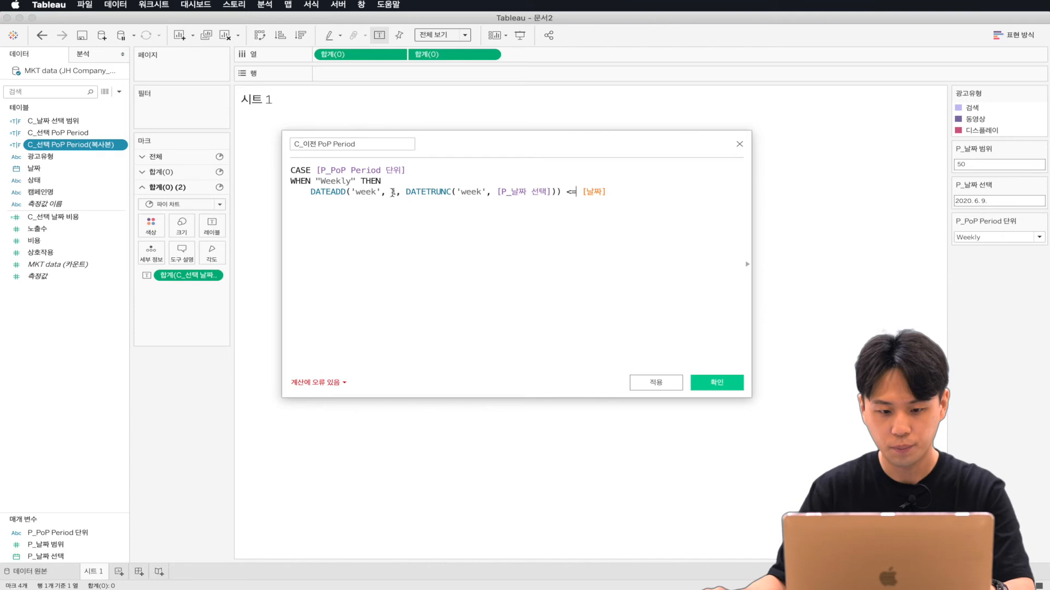
pyautogui.click(391, 192)
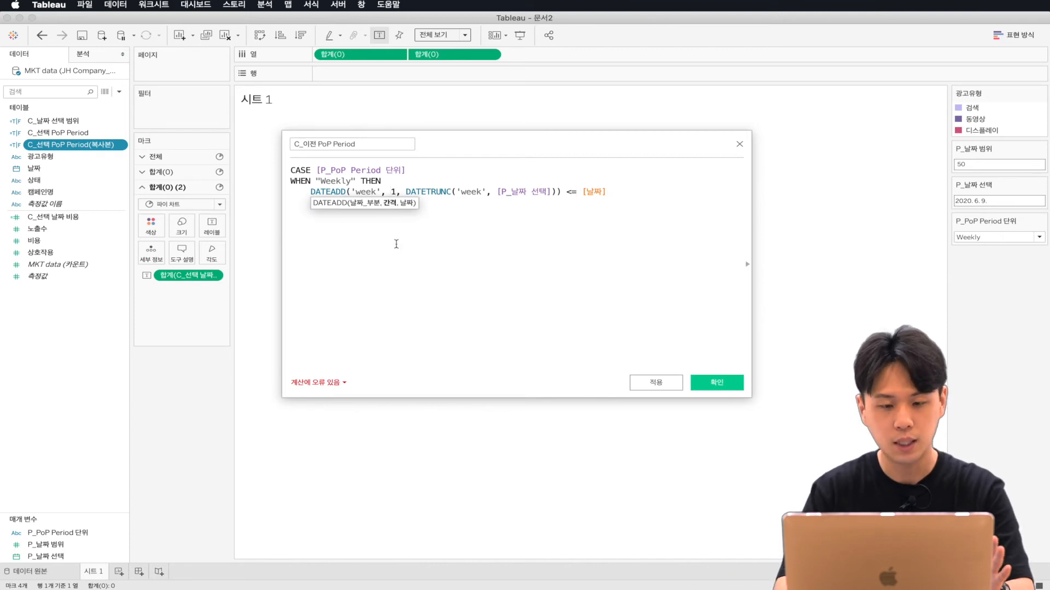
pyautogui.write('-')
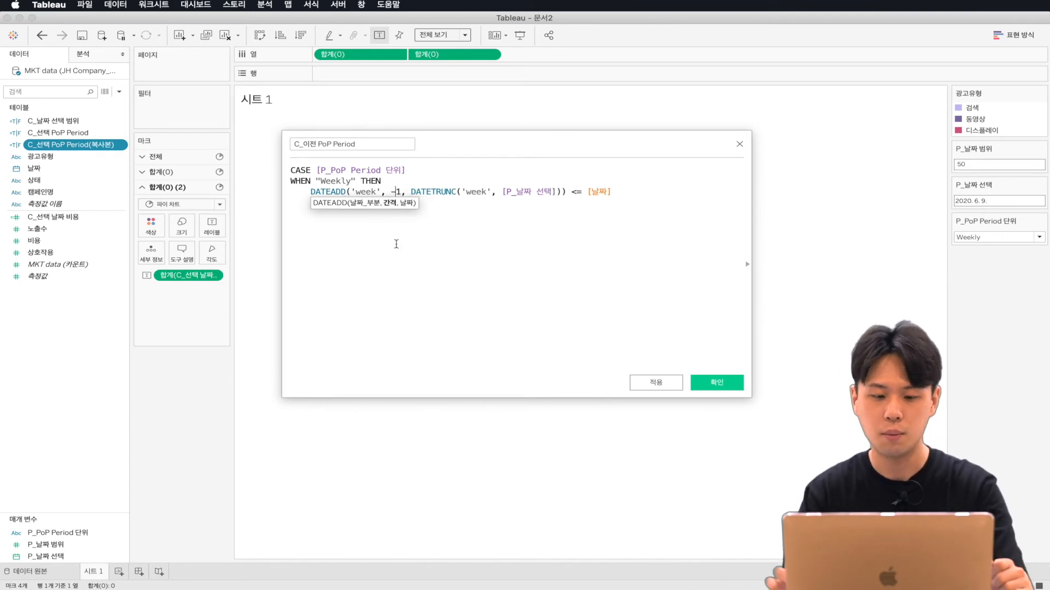
pyautogui.click(637, 192)
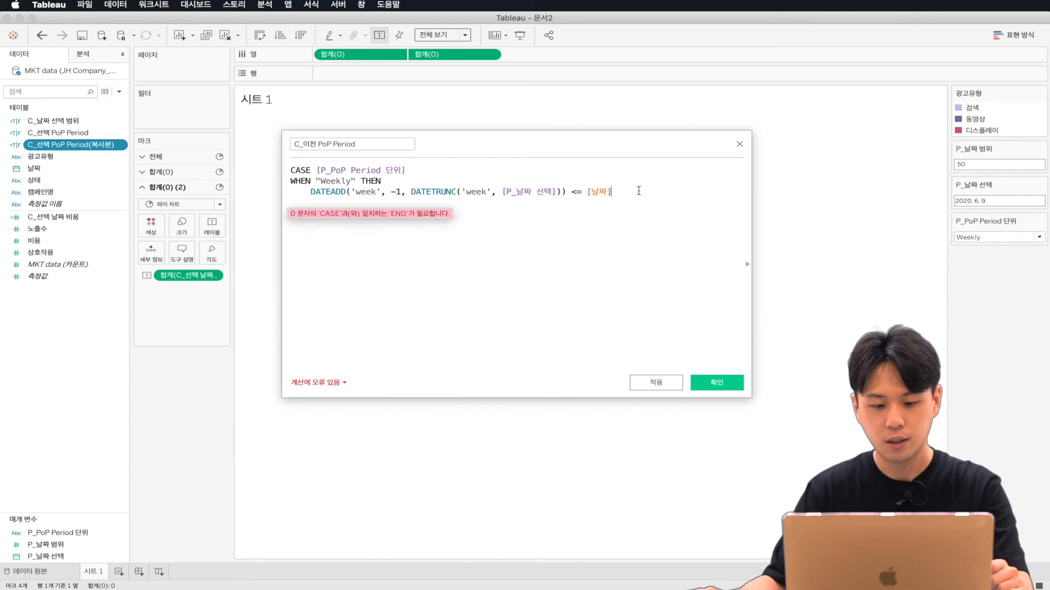
# Add an indented AND on a new line below the Weekly DATEADD condition, followed by another new line
pyautogui.moveTo(410, 191); pyautogui.dragTo(563, 190)
pyautogui.click(989, 201)
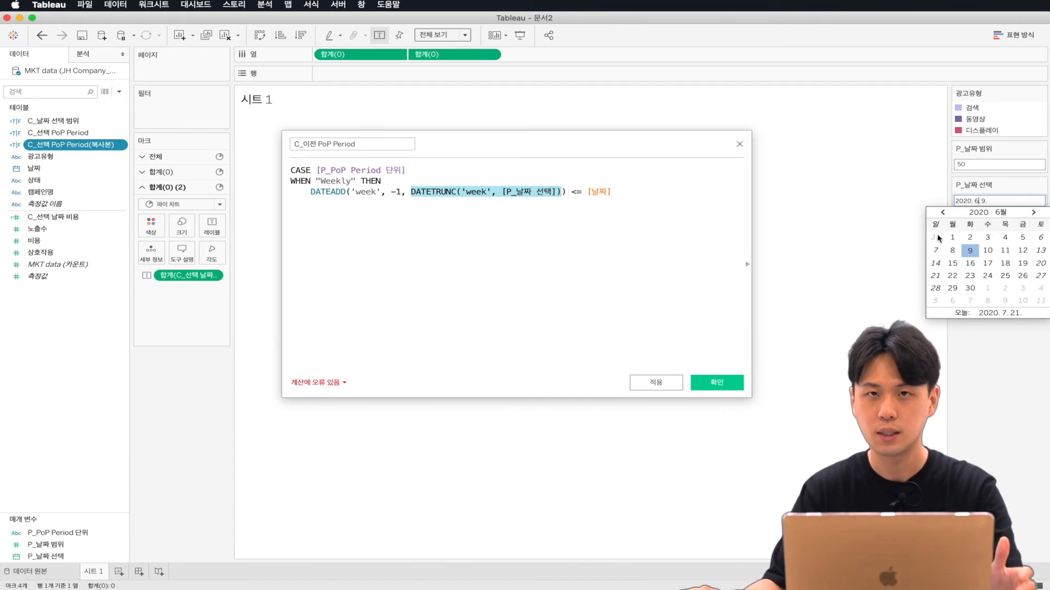
pyautogui.click(623, 192)
pyautogui.press('Return')
pyautogui.write('AN')
pyautogui.press('BackSpace')
pyautogui.press('BackSpace')
pyautogui.press('Tab')
pyautogui.write('AND')
pyautogui.press('Return')
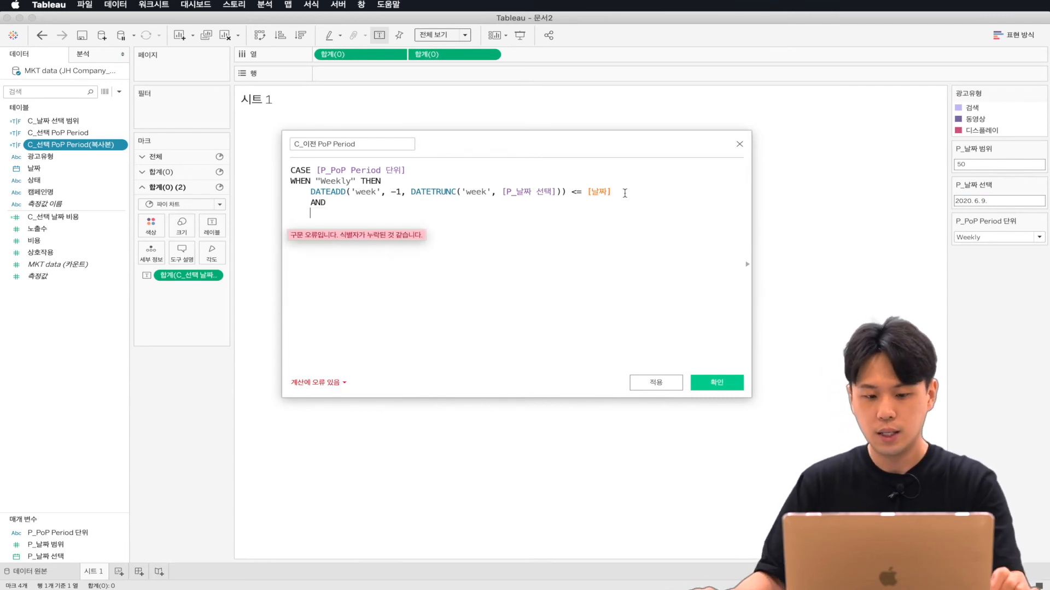
# Copy the nested DATETRUNC('week', [P_날짜 선택]) expression onto the line below AND
pyautogui.moveTo(411, 192); pyautogui.dragTo(563, 191)
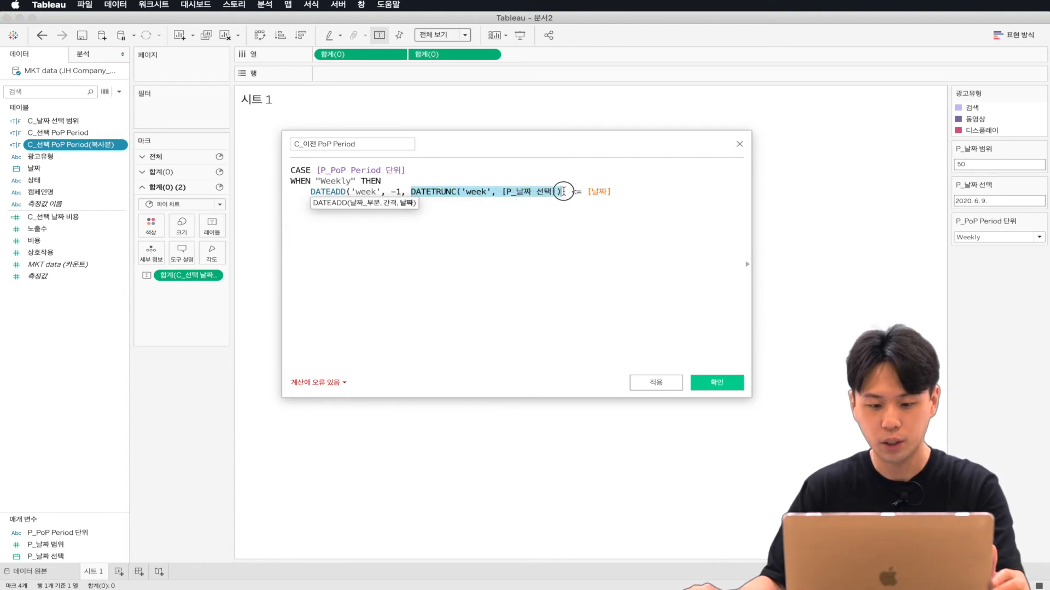
pyautogui.rightClick(524, 191)
pyautogui.click(543, 237)
pyautogui.click(355, 212)
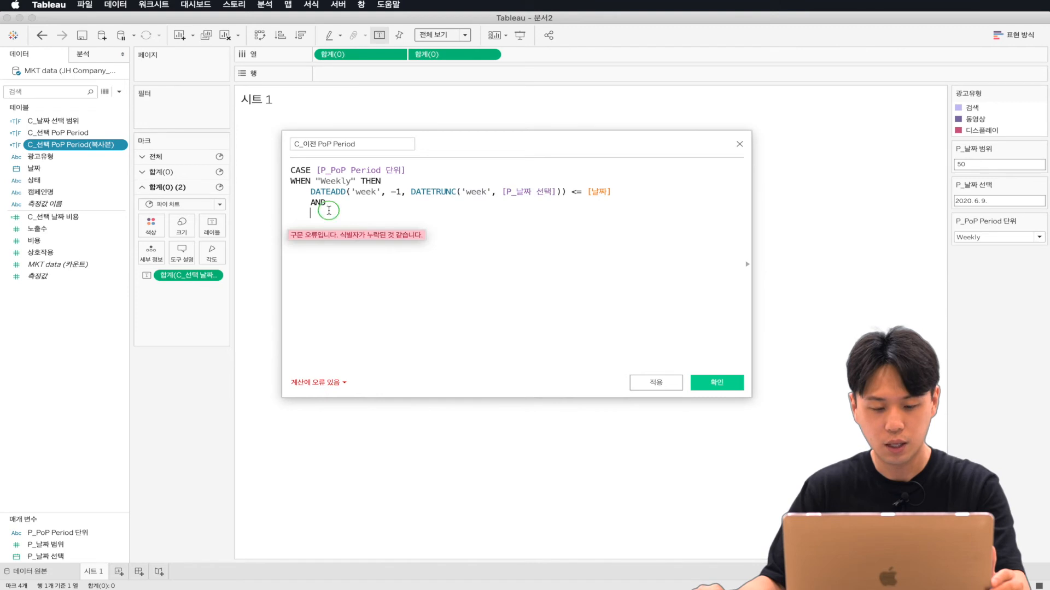
pyautogui.rightClick(330, 212)
pyautogui.click(363, 267)
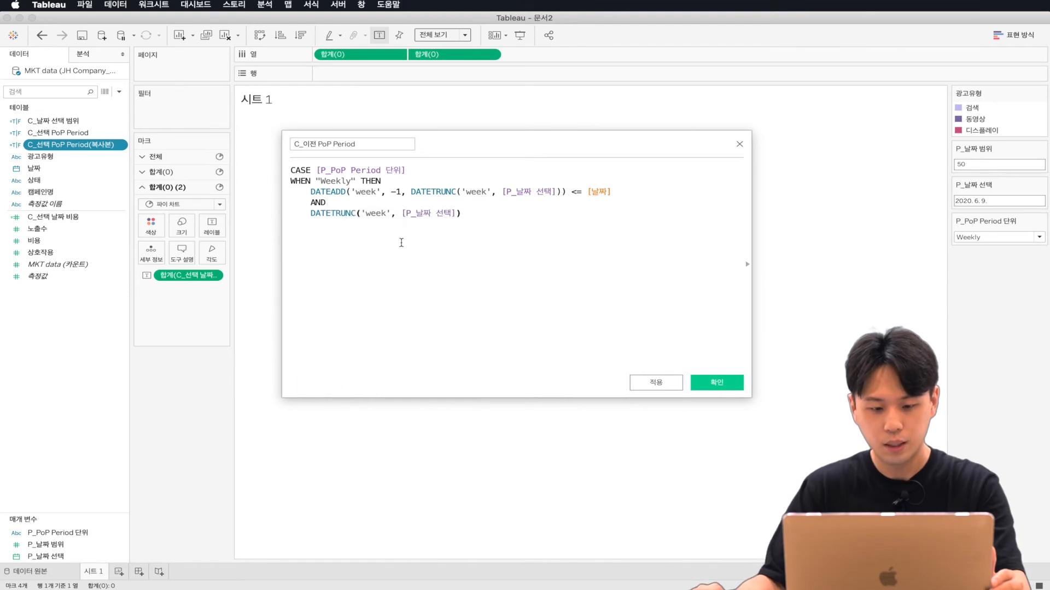
# Complete the second Weekly condition by adding > and the 날짜 field after the DATETRUNC expression
pyautogui.click(994, 201)
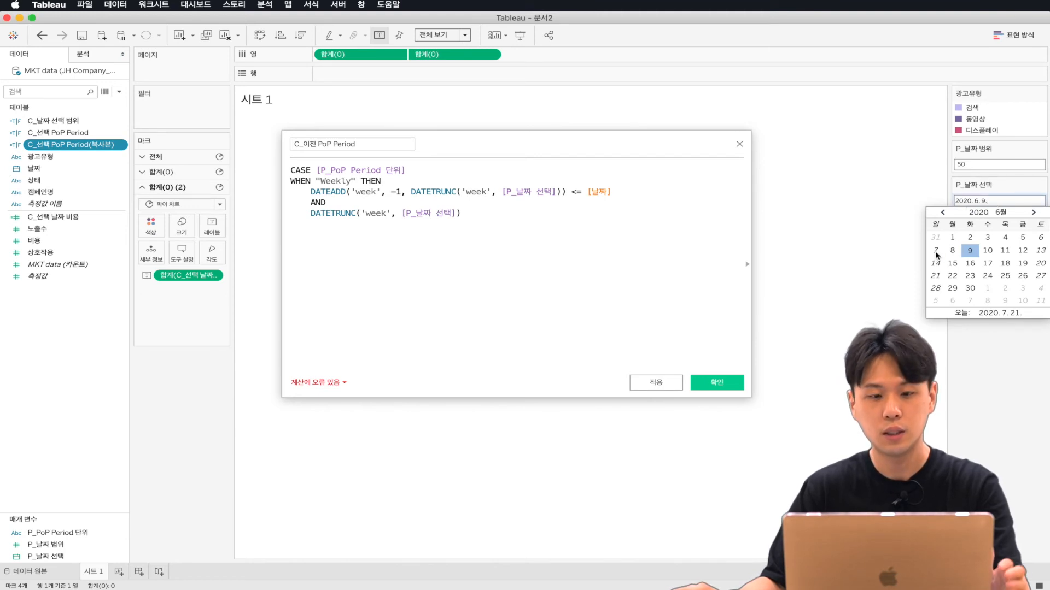
pyautogui.click(507, 214)
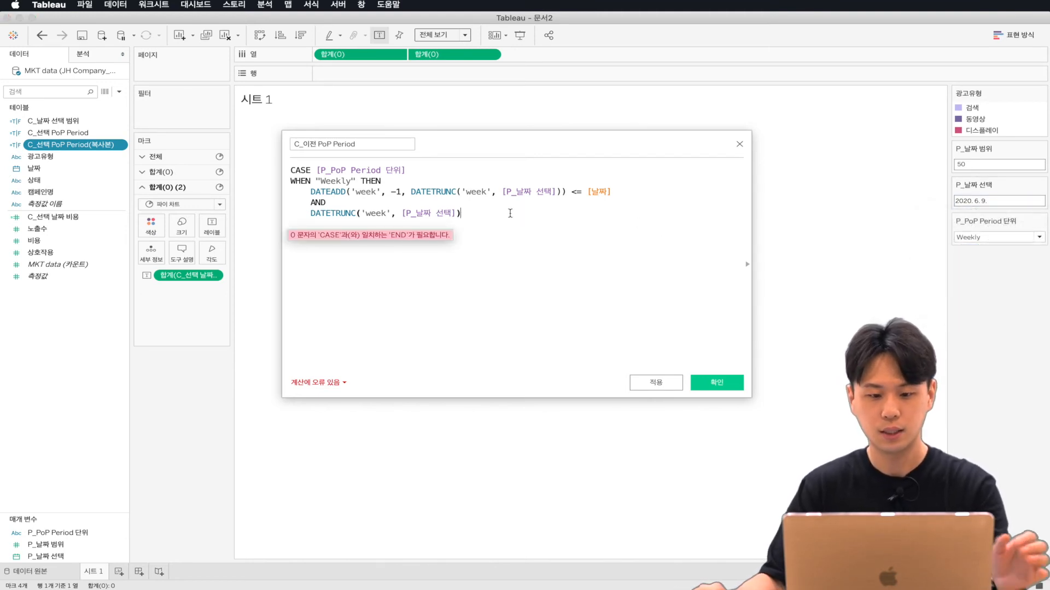
pyautogui.write('>')
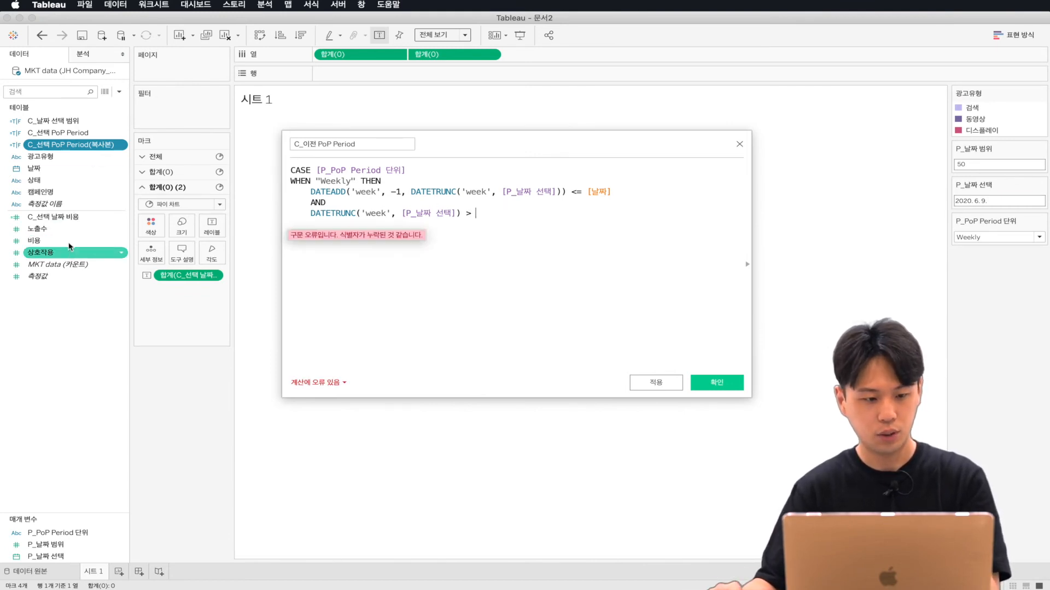
pyautogui.moveTo(49, 168); pyautogui.dragTo(492, 228)
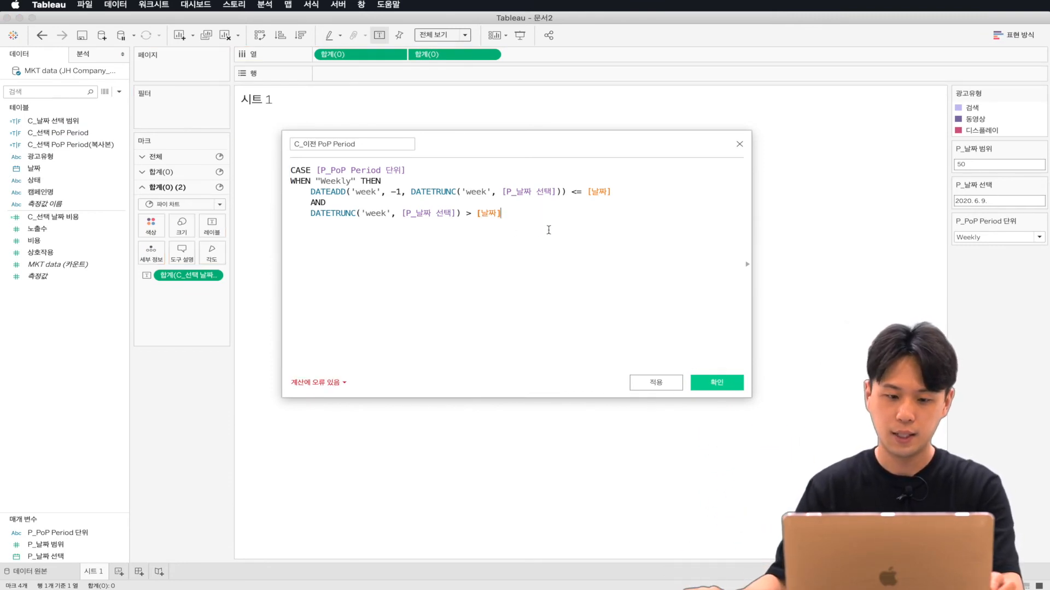
# Copy the whole WHEN "Weekly" block and paste it on the line below the Weekly conditions
pyautogui.moveTo(502, 215); pyautogui.dragTo(260, 182)
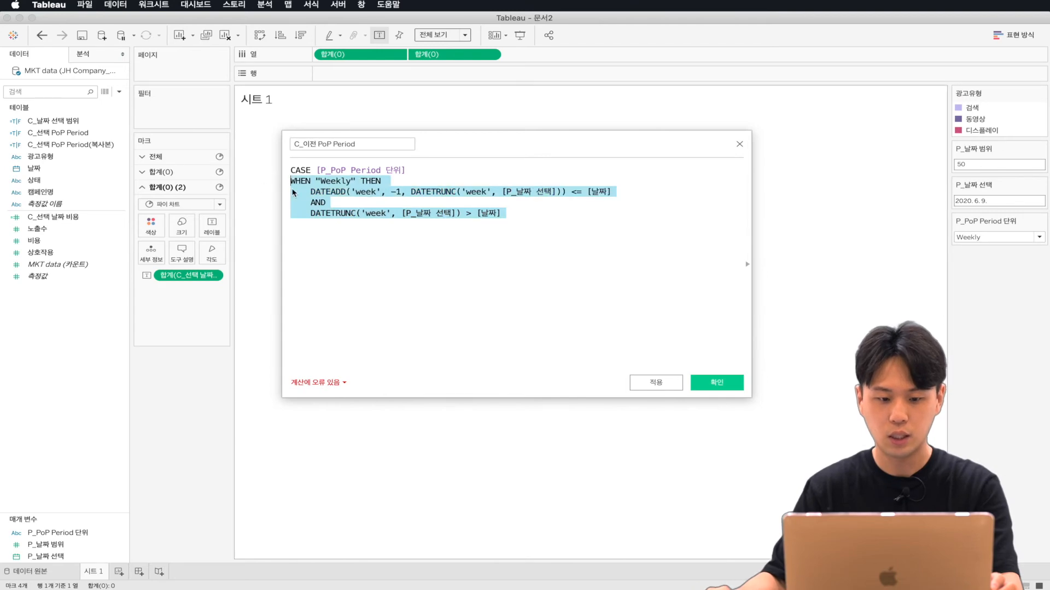
pyautogui.rightClick(304, 191)
pyautogui.click(328, 235)
pyautogui.click(302, 227)
pyautogui.rightClick(302, 228)
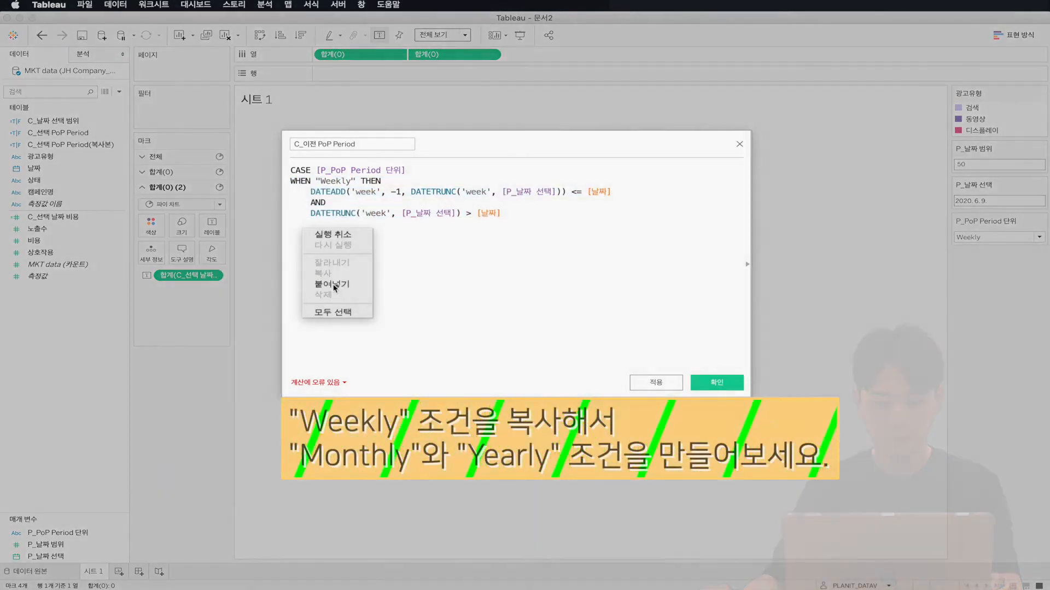
pyautogui.click(333, 284)
# Change the WHEN value of the pasted block to "Monthly"
pyautogui.click(350, 225)
pyautogui.press('BackSpace')
pyautogui.press('BackSpace')
pyautogui.press('BackSpace')
pyautogui.press('BackSpace')
pyautogui.press('BackSpace')
pyautogui.press('BackSpace')
pyautogui.write('Mon')
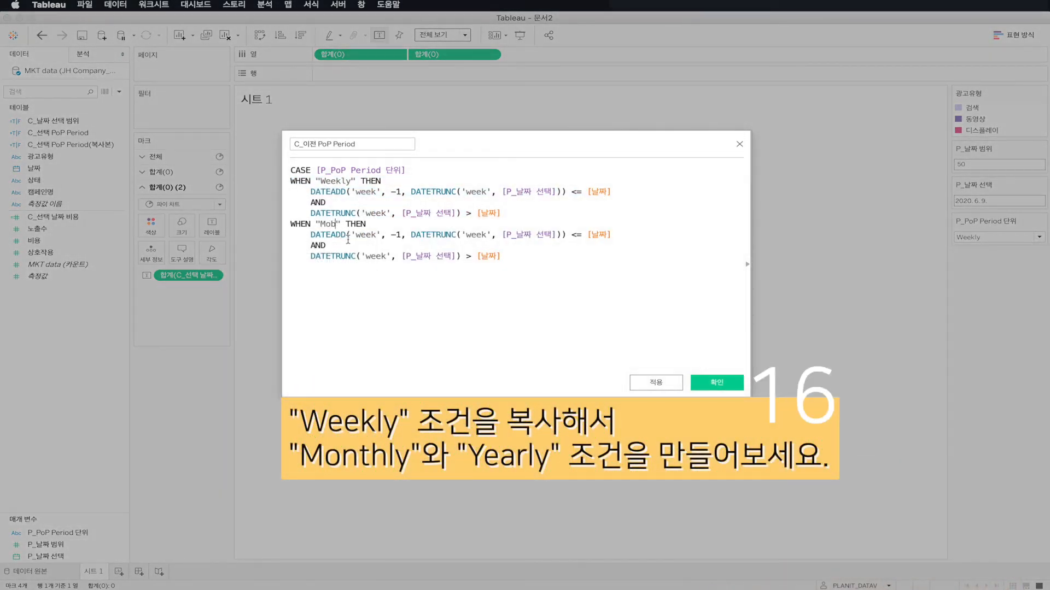
pyautogui.write('thly')
# Replace the date part with 'month' in the DATEADD and both DATETRUNC functions of the Monthly block
pyautogui.doubleClick(366, 234)
pyautogui.write('month')
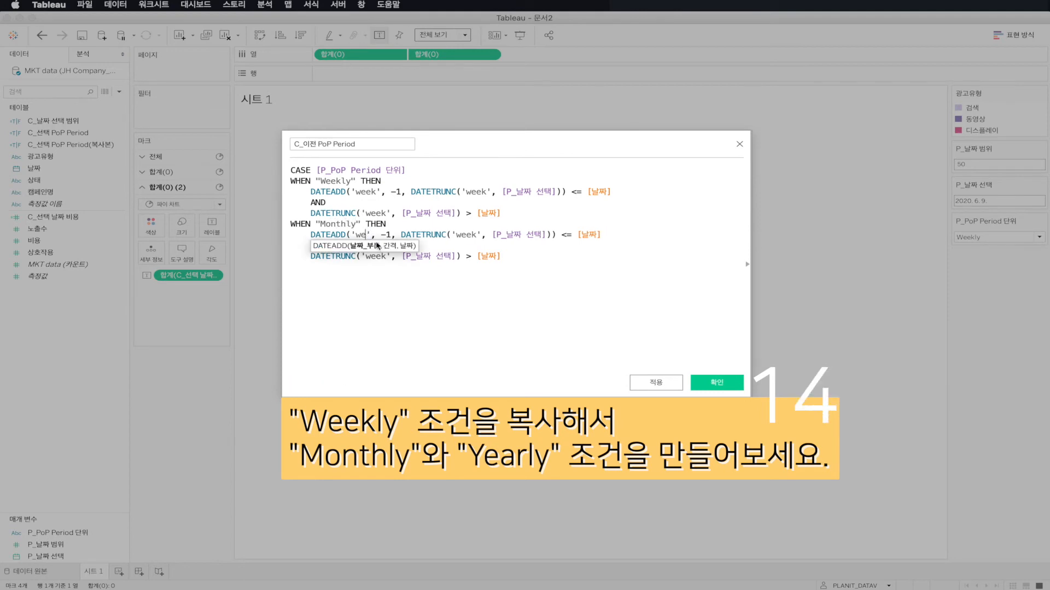
pyautogui.doubleClick(479, 235)
pyautogui.write('month')
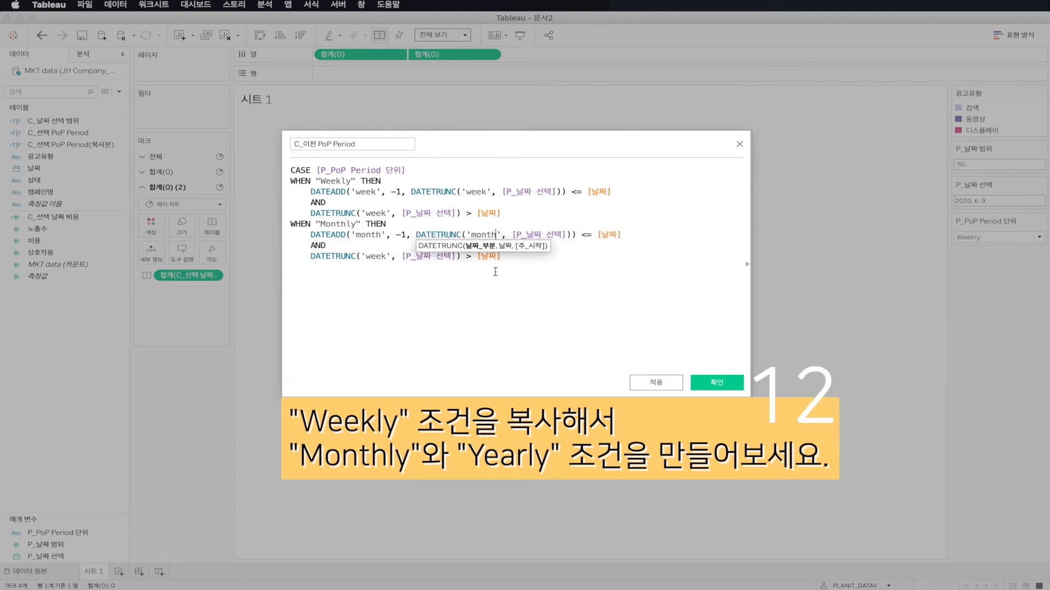
pyautogui.doubleClick(375, 256)
pyautogui.press('BackSpace')
pyautogui.write('month')
# Duplicate the Monthly block below itself and replace the copy's WHEN "Monthly" THEN line with ELSE
pyautogui.moveTo(518, 260); pyautogui.dragTo(207, 225)
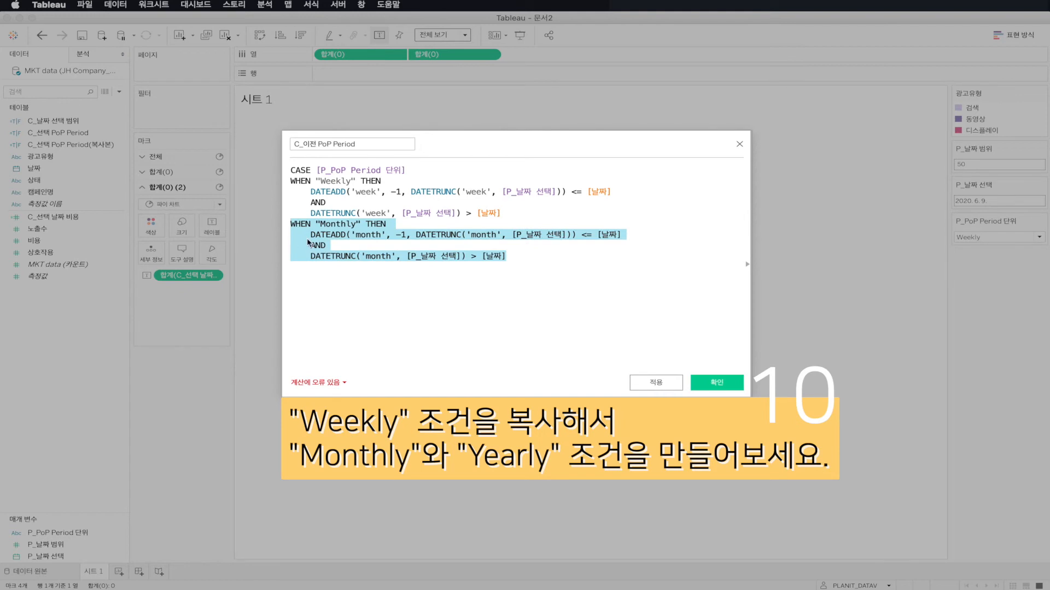
pyautogui.click(545, 260)
pyautogui.moveTo(545, 260); pyautogui.dragTo(204, 226)
pyautogui.rightClick(308, 243)
pyautogui.click(328, 286)
pyautogui.rightClick(307, 270)
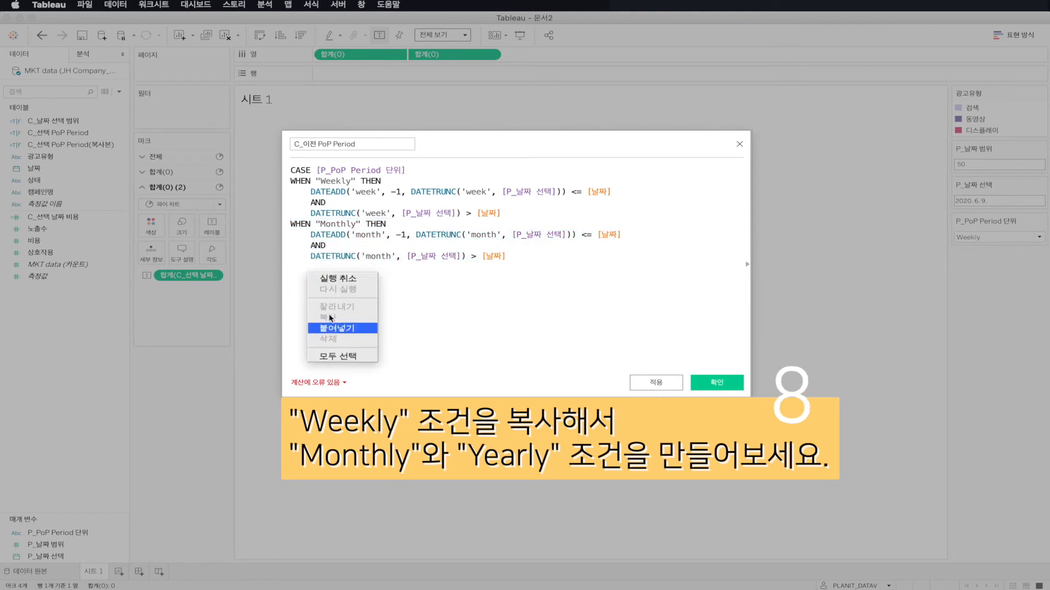
pyautogui.click(334, 329)
pyautogui.moveTo(405, 268); pyautogui.dragTo(221, 266)
pyautogui.write('ELSE')
# Replace the date part with 'year' in the DATEADD and both DATETRUNC functions of the ELSE branch
pyautogui.click(381, 277)
pyautogui.press('BackSpace')
pyautogui.press('BackSpace')
pyautogui.press('BackSpace')
pyautogui.press('BackSpace')
pyautogui.press('BackSpace')
pyautogui.write('year')
pyautogui.click(496, 278)
pyautogui.press('BackSpace')
pyautogui.press('BackSpace')
pyautogui.press('BackSpace')
pyautogui.press('BackSpace')
pyautogui.press('BackSpace')
pyautogui.write('year')
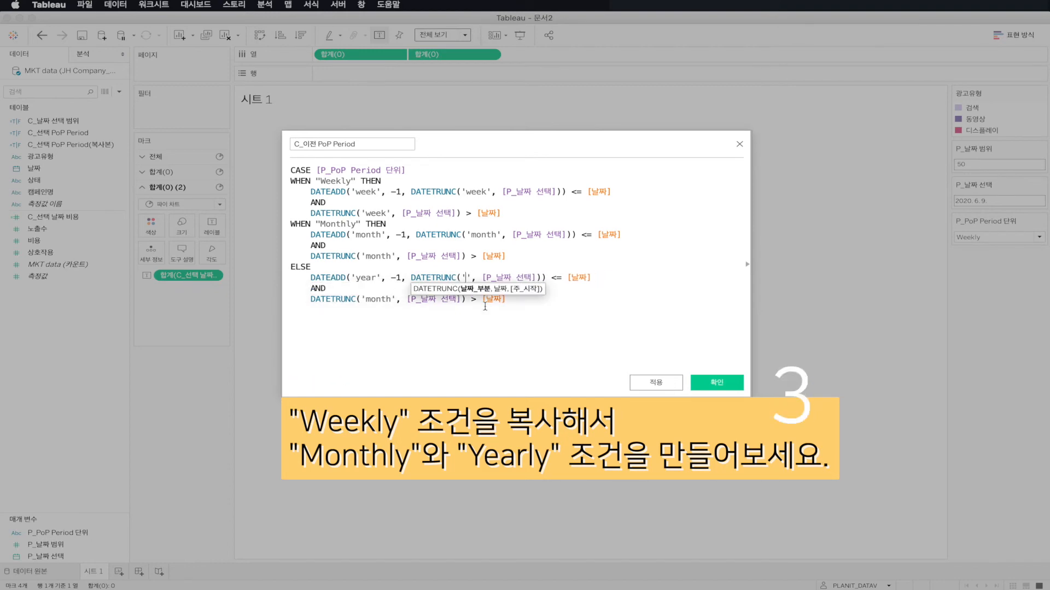
pyautogui.click(389, 299)
pyautogui.press('BackSpace')
pyautogui.press('BackSpace')
pyautogui.press('BackSpace')
pyautogui.press('BackSpace')
pyautogui.press('BackSpace')
pyautogui.write('year')
# Close the CASE expression with END on a new line and save the C_이전 PoP Period calculation
pyautogui.click(515, 299)
pyautogui.press('Return')
pyautogui.write('EMN')
pyautogui.press('BackSpace')
pyautogui.press('BackSpace')
pyautogui.write('ND')
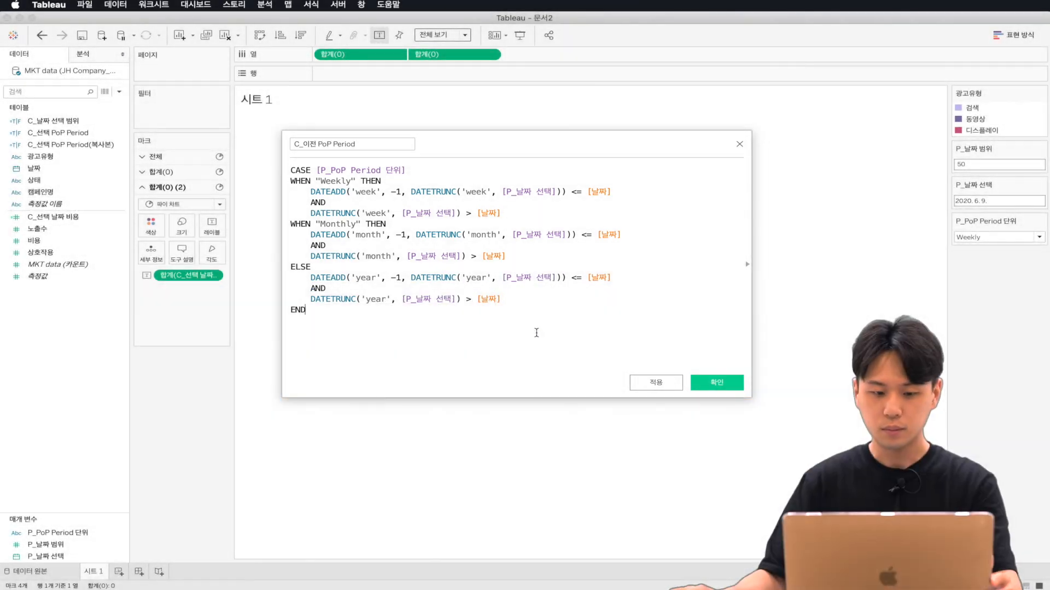
pyautogui.press('super+a')
pyautogui.click(546, 346)
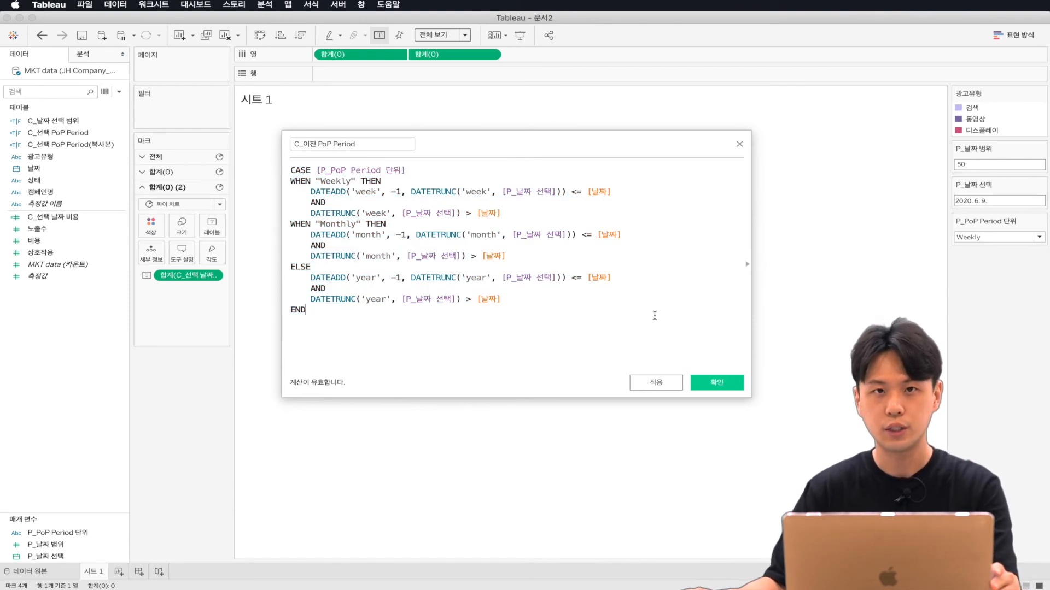
pyautogui.click(720, 382)
pyautogui.click(81, 137)
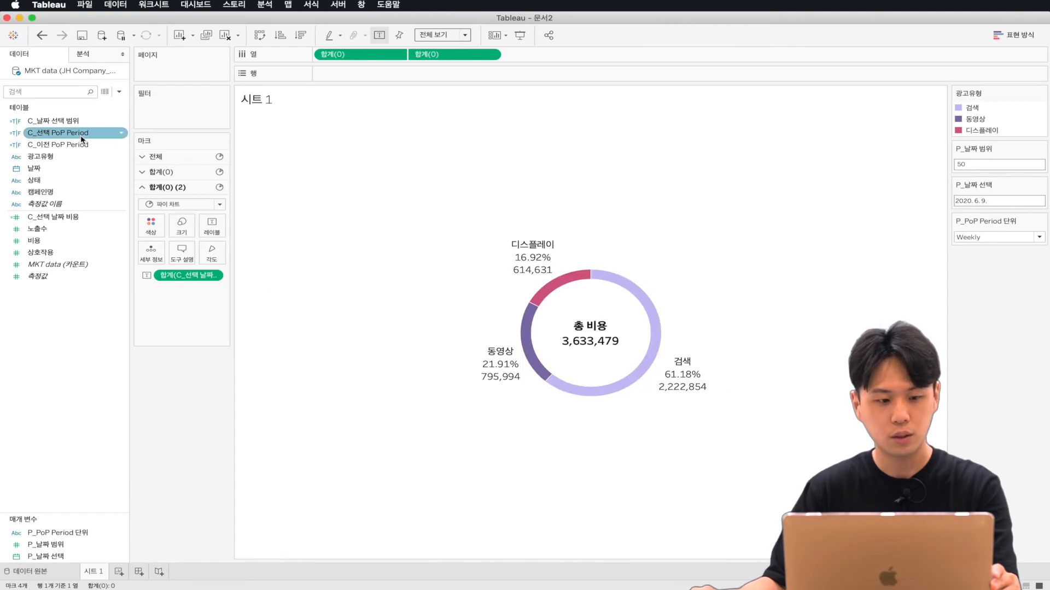
pyautogui.click(79, 143)
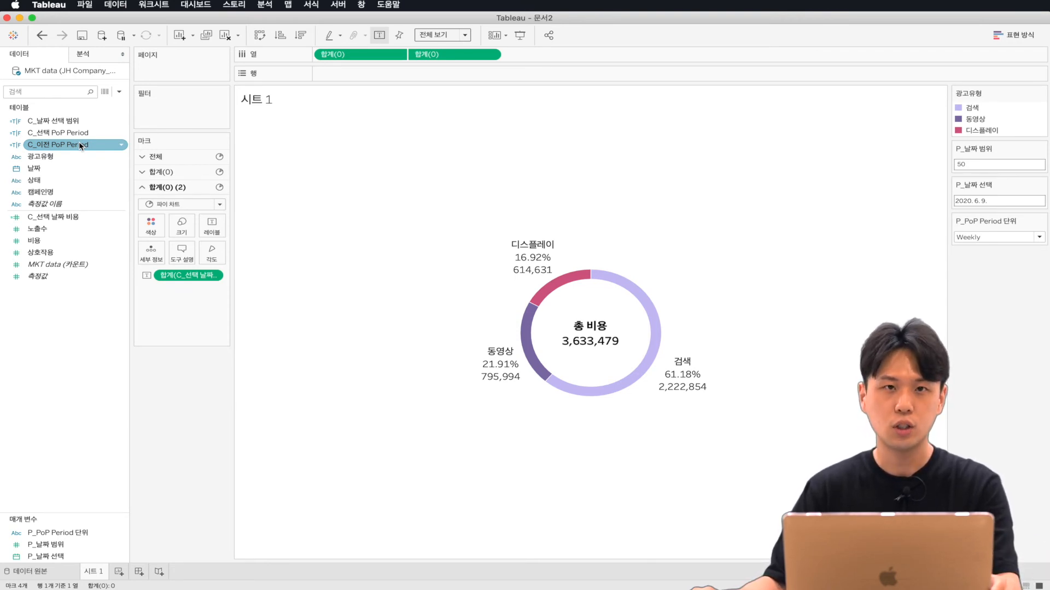
pyautogui.click(82, 120)
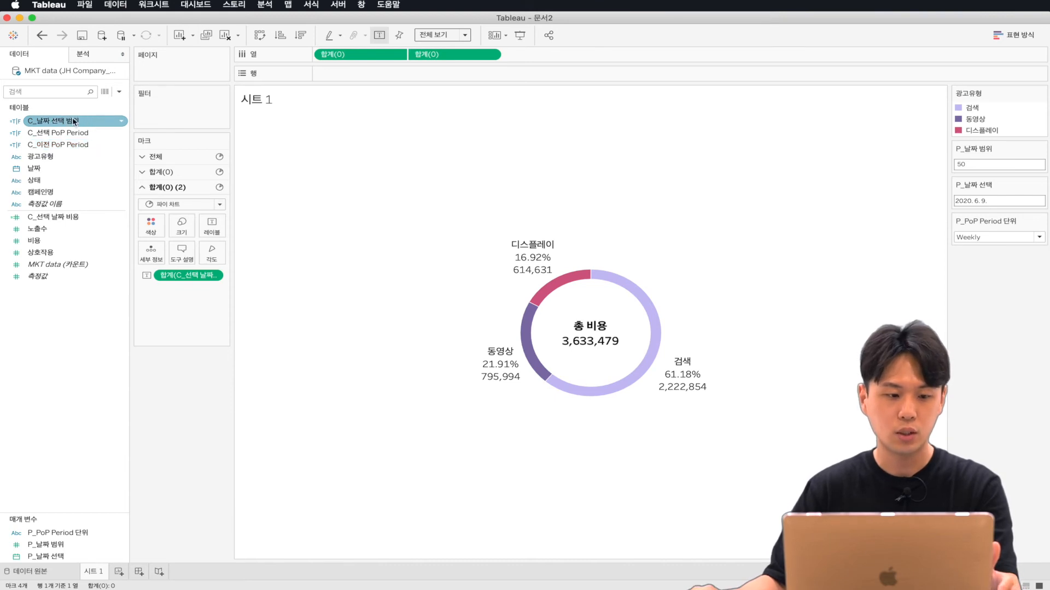
pyautogui.click(82, 134)
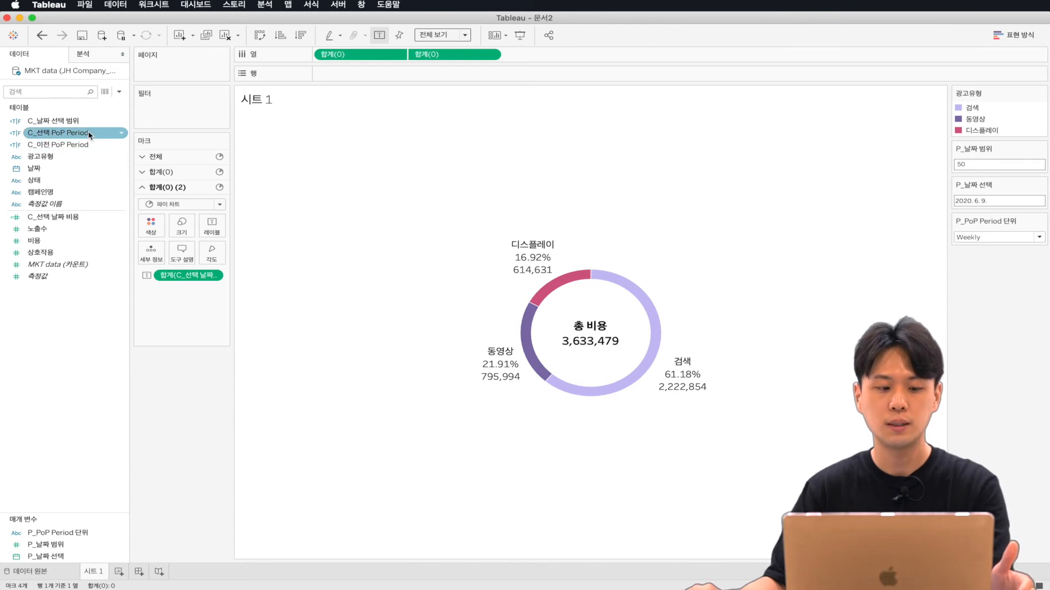
pyautogui.click(70, 218)
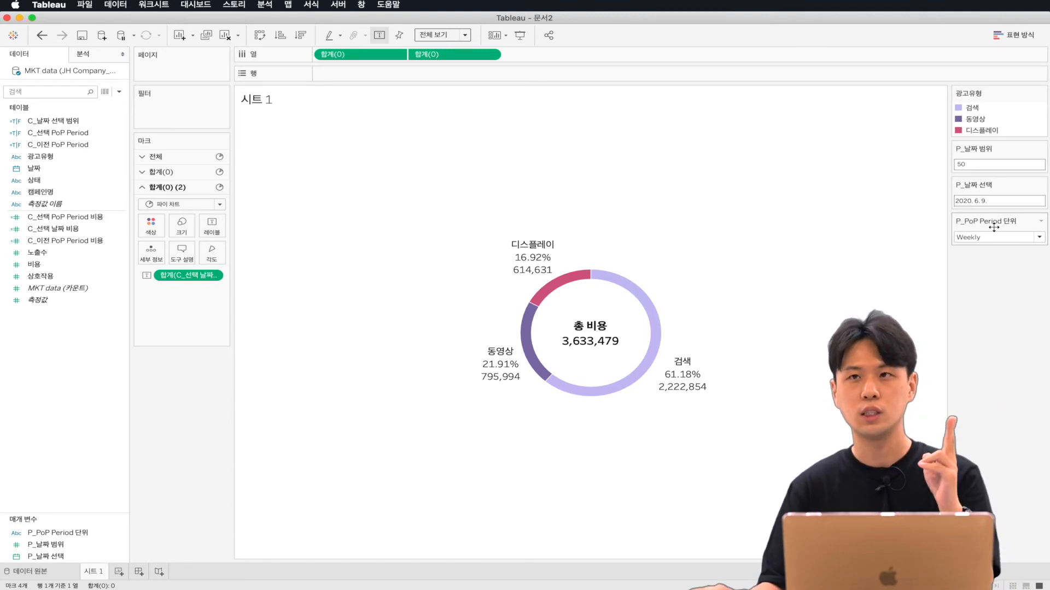
pyautogui.click(106, 218)
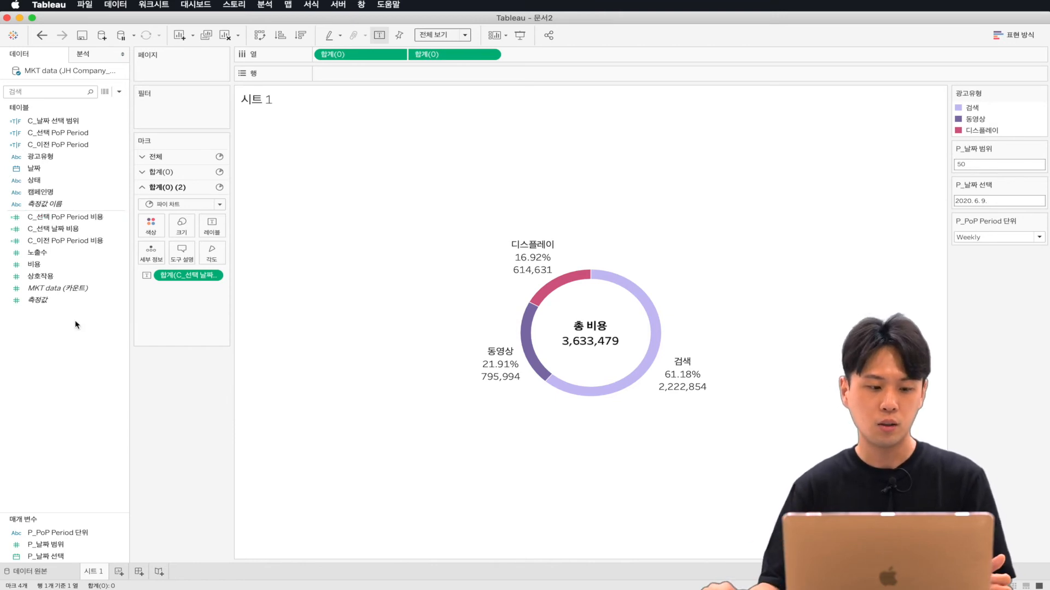
pyautogui.click(80, 241)
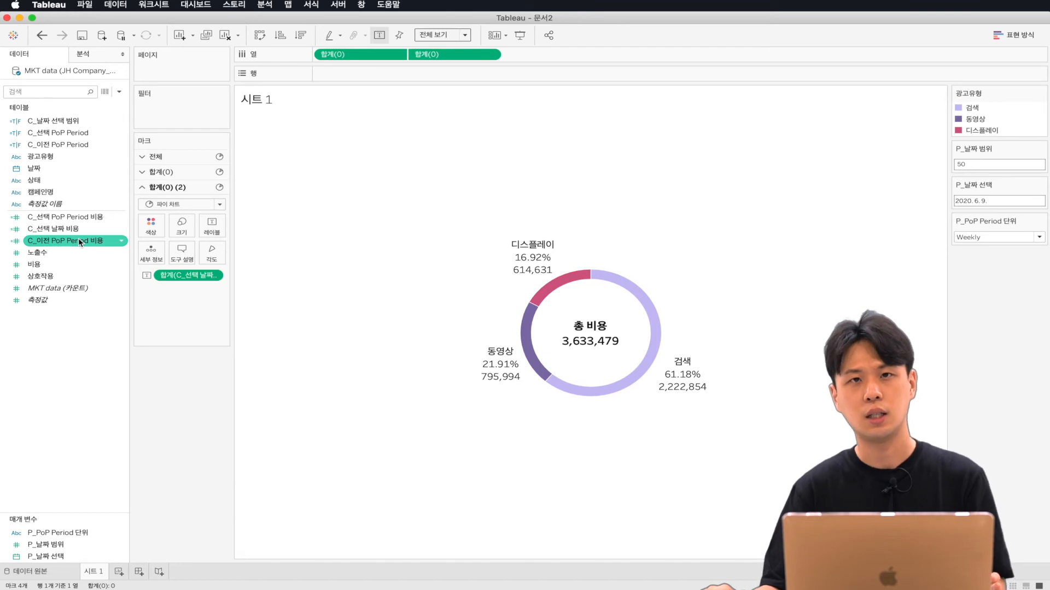
# Create a new calculated field and name it C_PoP 비용
pyautogui.click(71, 344)
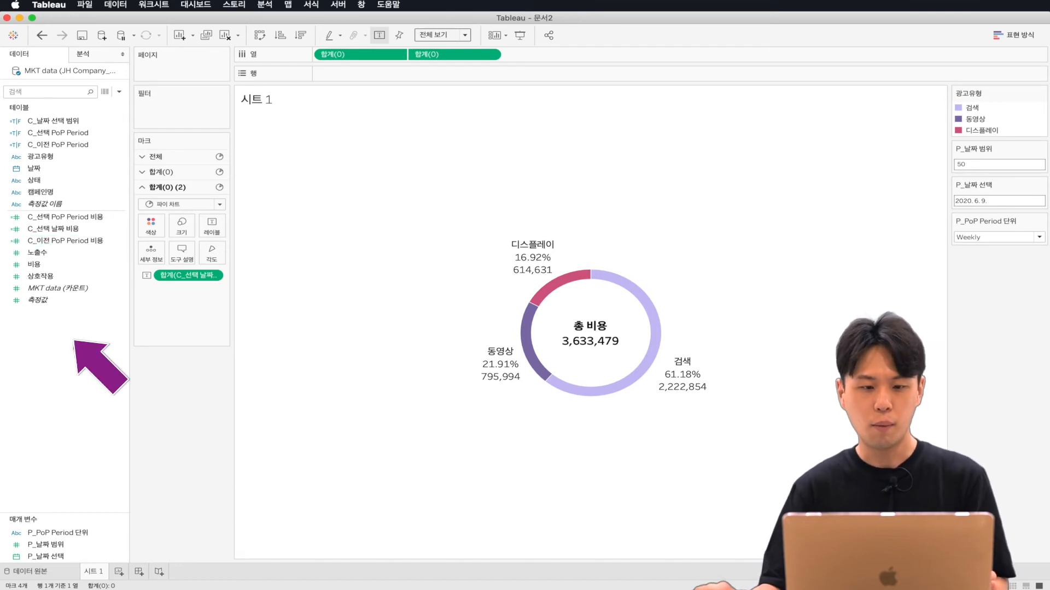
pyautogui.rightClick(65, 339)
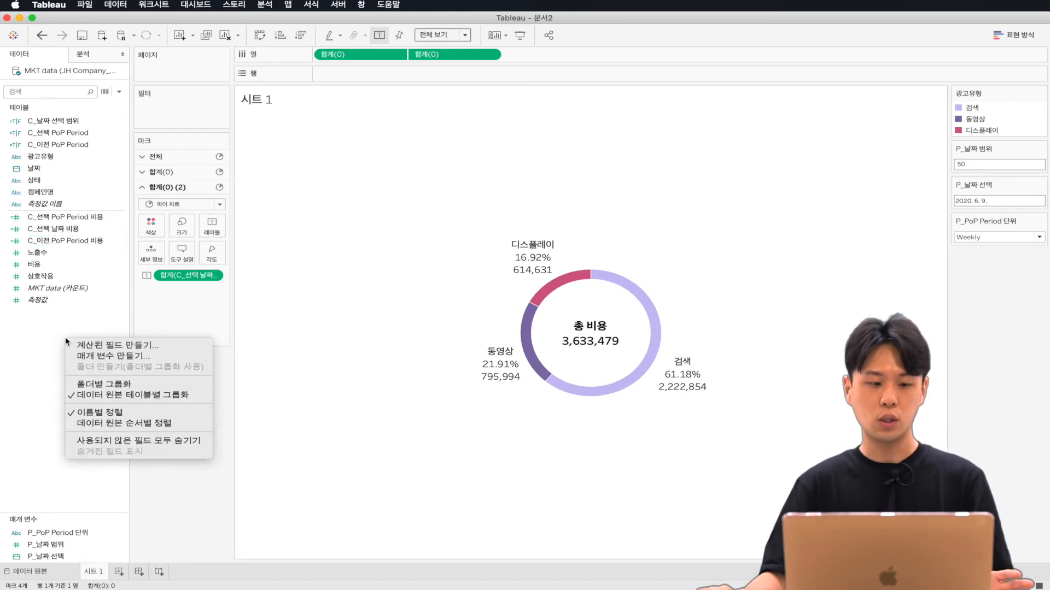
pyautogui.click(97, 343)
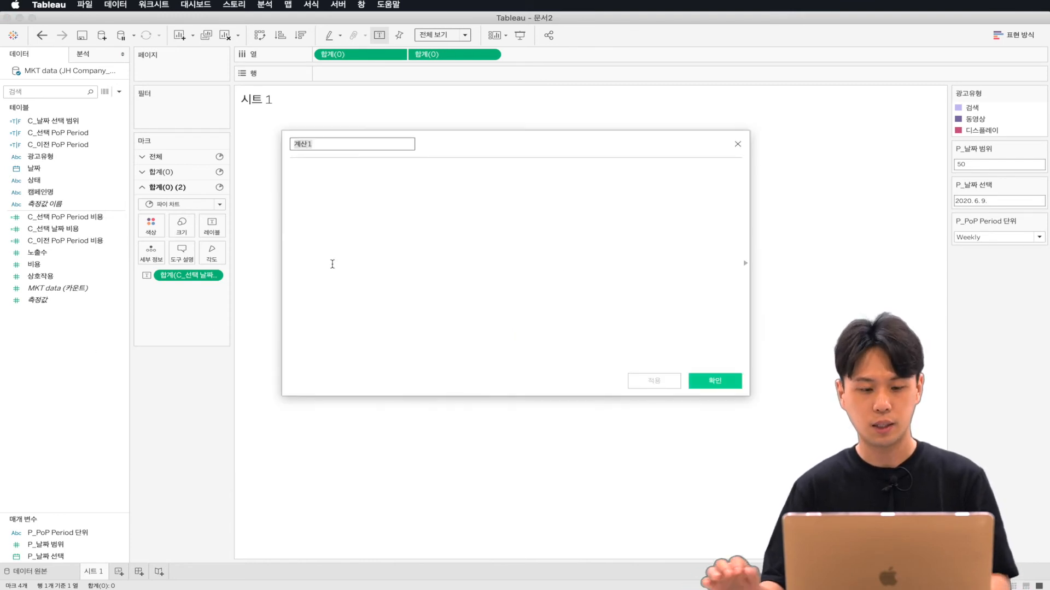
pyautogui.write('ㅊ')
pyautogui.write('C')
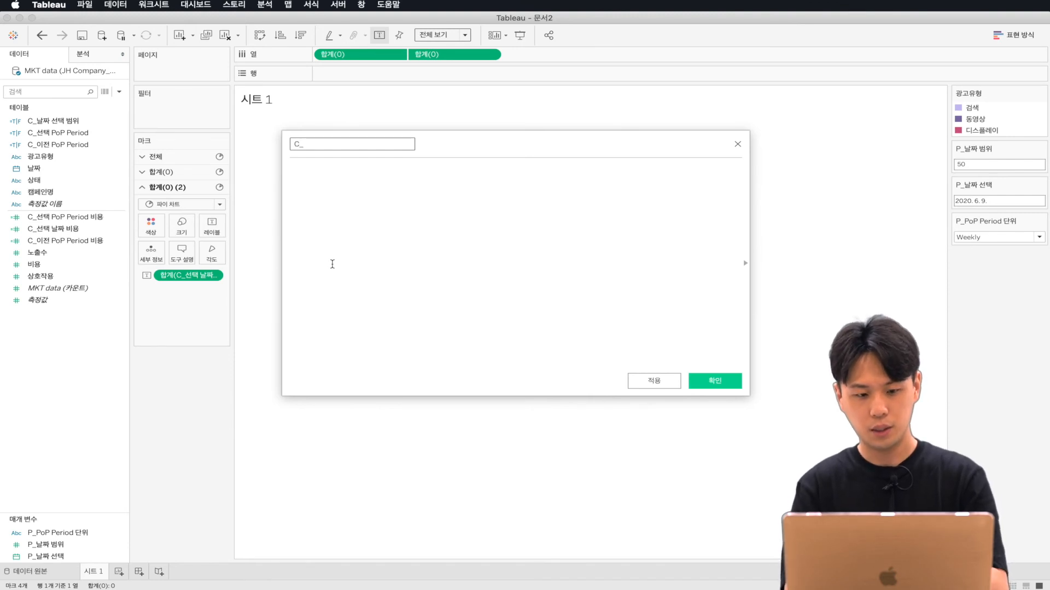
pyautogui.write('_PoP 비용')
pyautogui.click(382, 238)
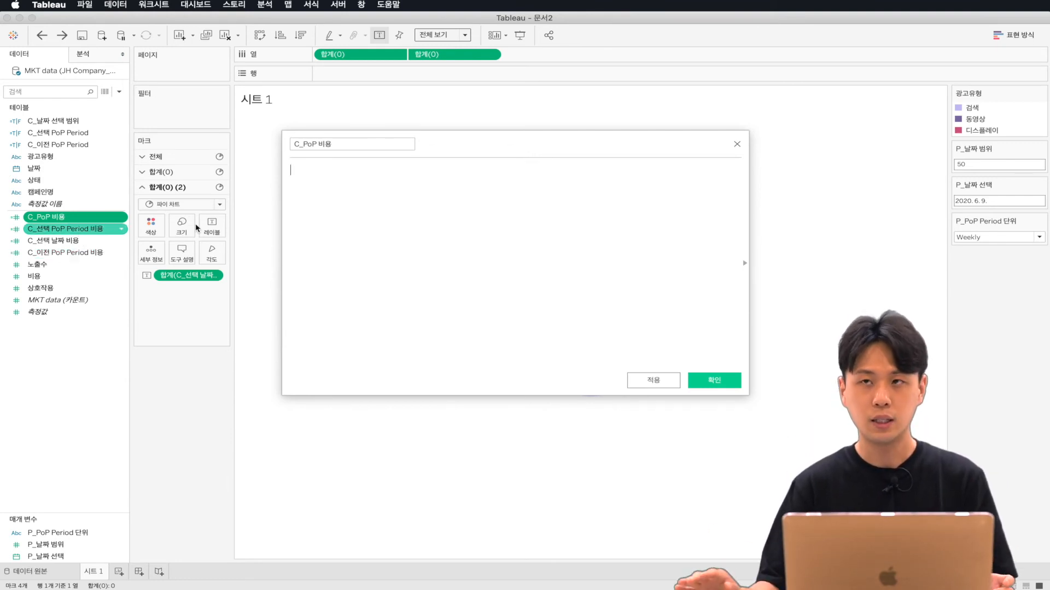
# Enter AVG([C_선택 PoP Period 비용]) as the start of the C_PoP 비용 formula
pyautogui.write('녀ㅡ')
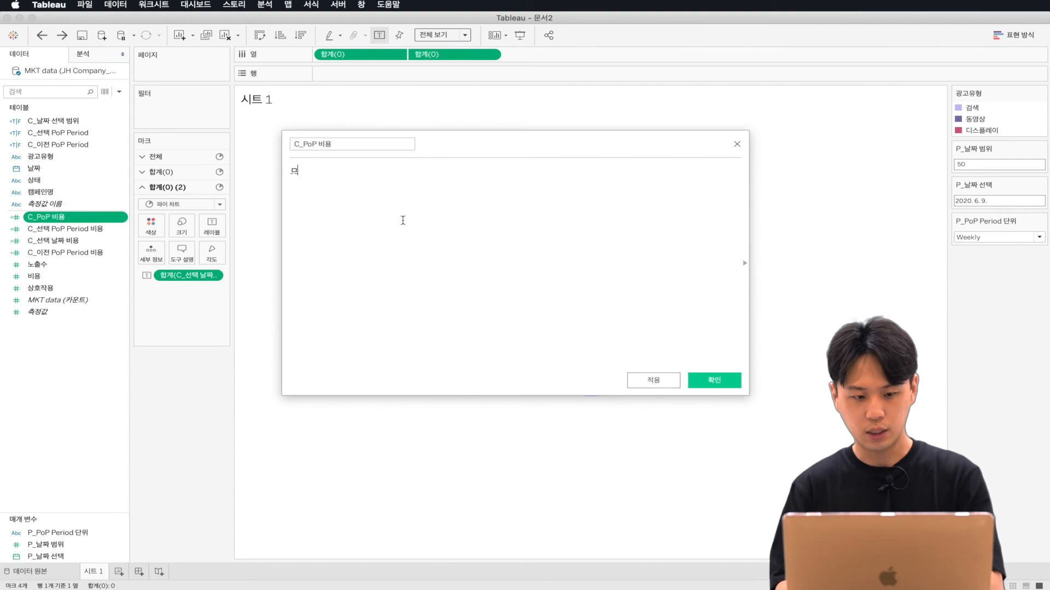
pyautogui.press('BackSpace')
pyautogui.press('BackSpace')
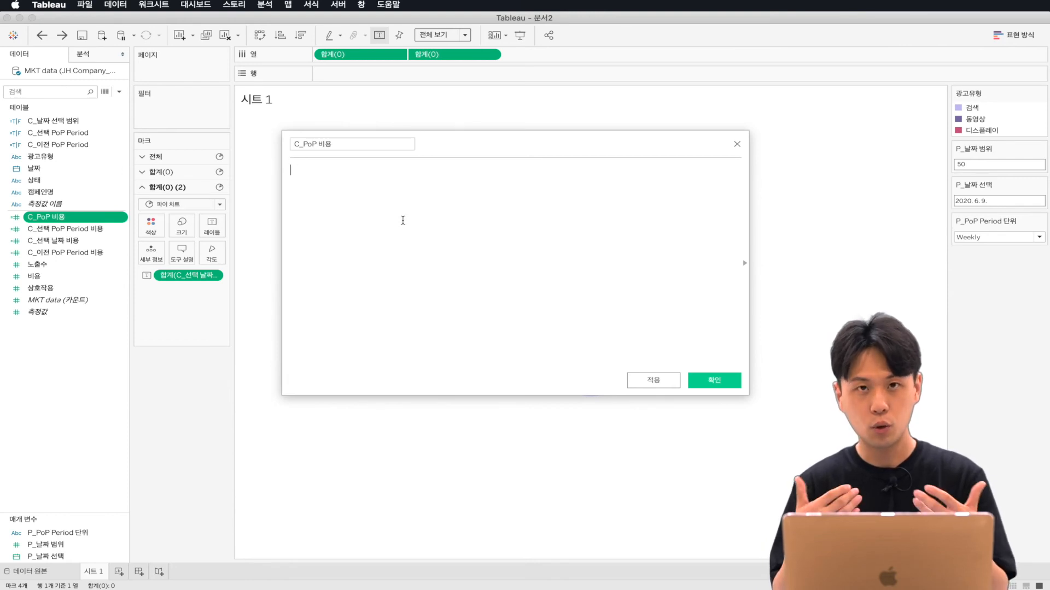
pyautogui.write('AVG(')
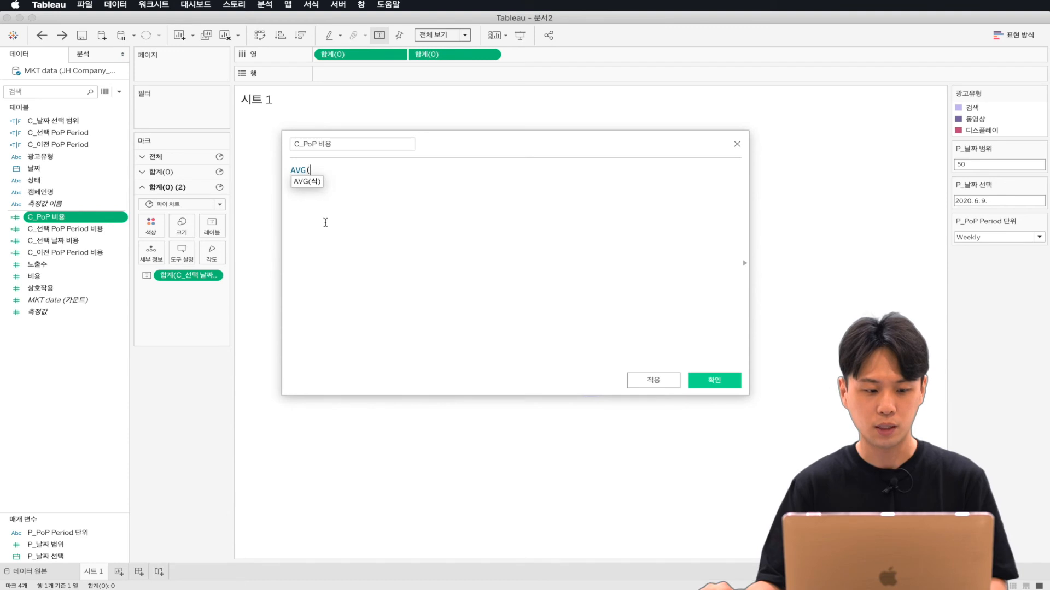
pyautogui.click(66, 229)
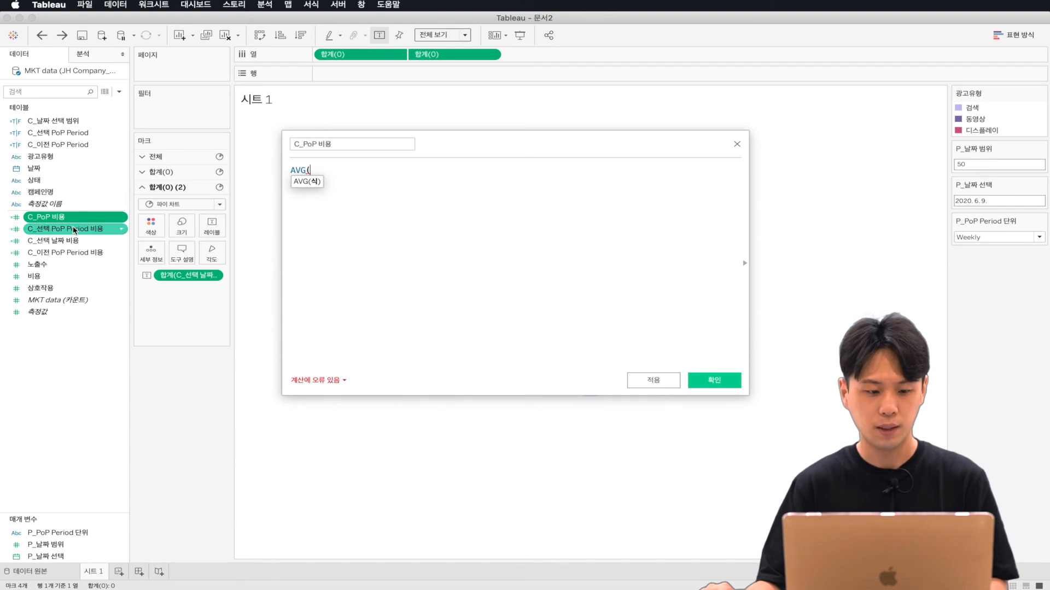
pyautogui.moveTo(65, 229); pyautogui.dragTo(436, 204)
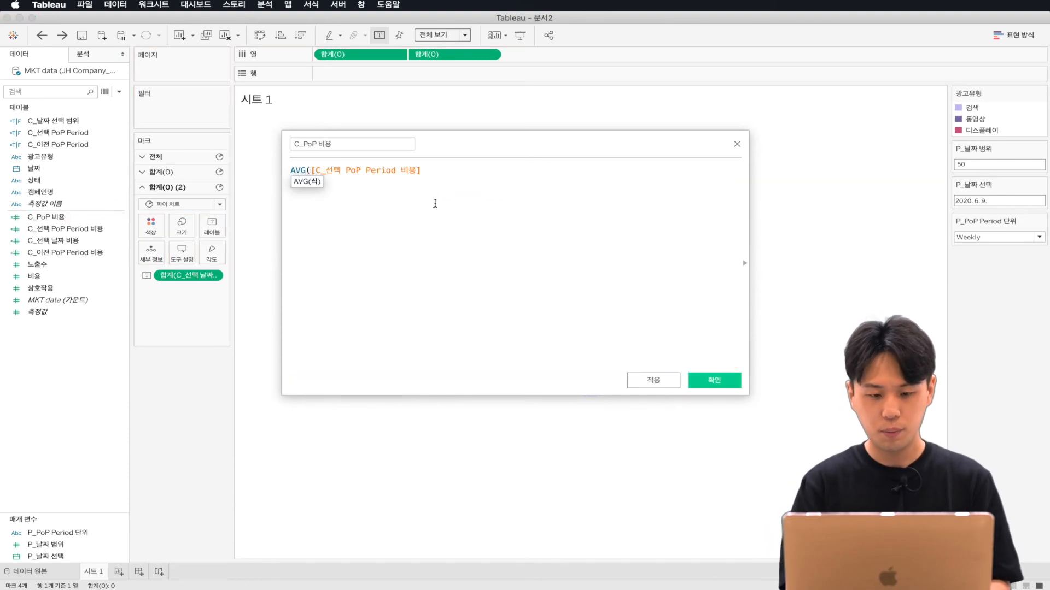
pyautogui.write(')')
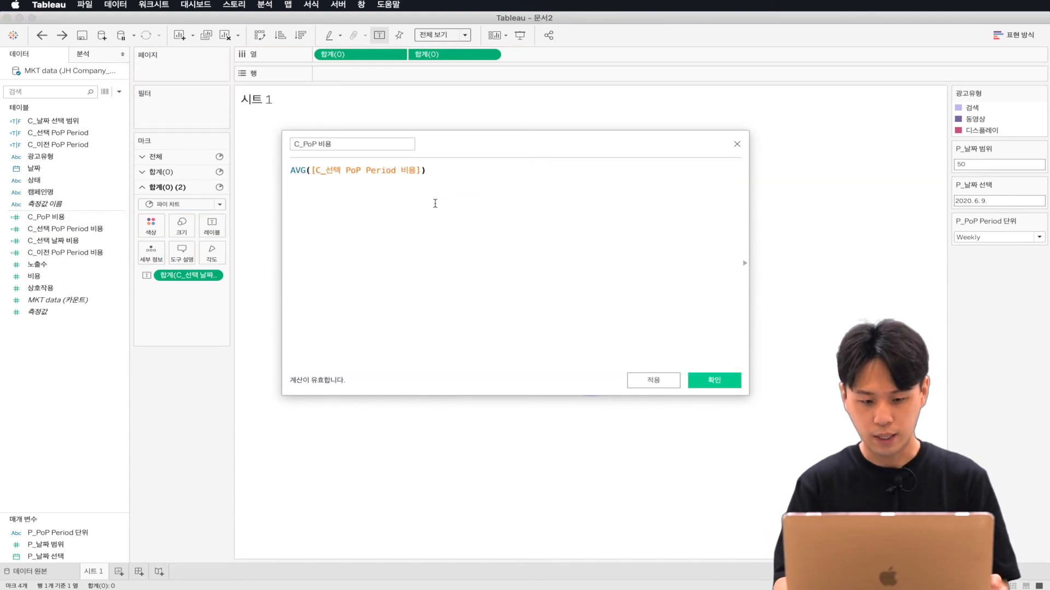
# Subtract AVG([C_이전 PoP Period 비용]) in the formula and enclose the whole difference in parentheses
pyautogui.write('-AVG(')
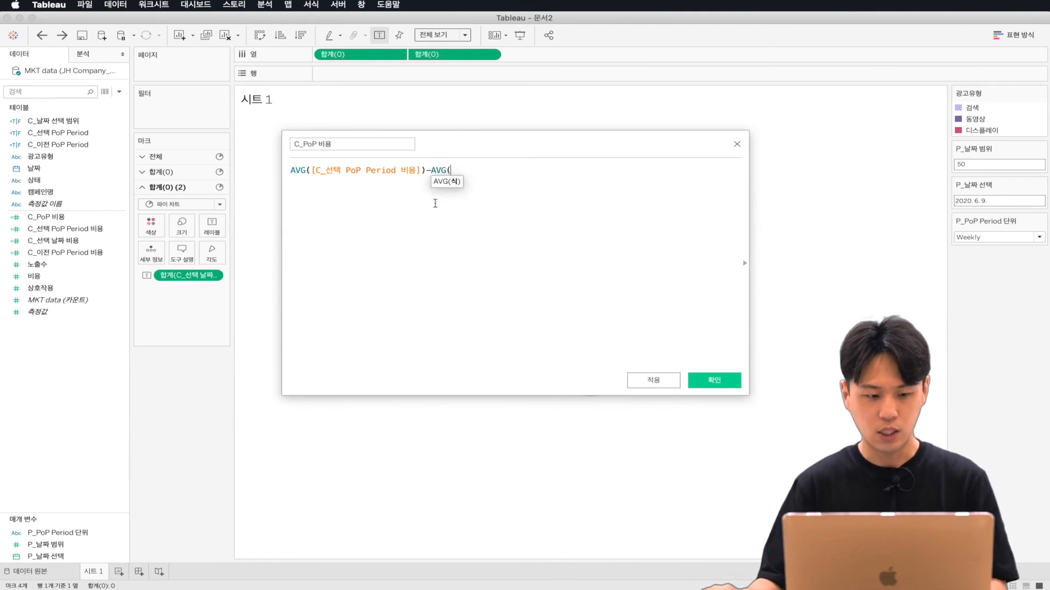
pyautogui.moveTo(63, 252); pyautogui.dragTo(543, 208)
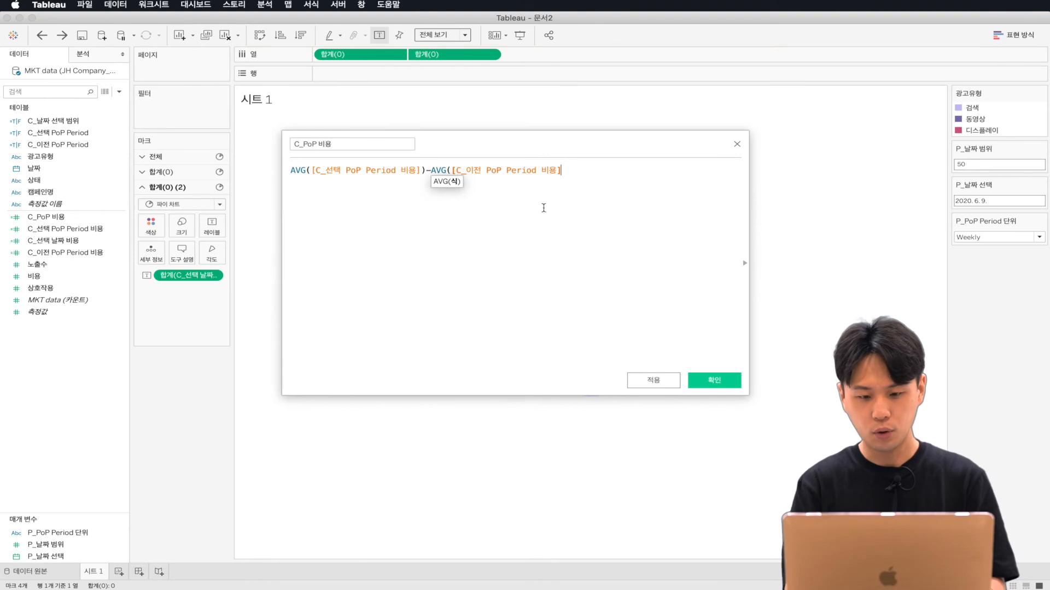
pyautogui.write(')')
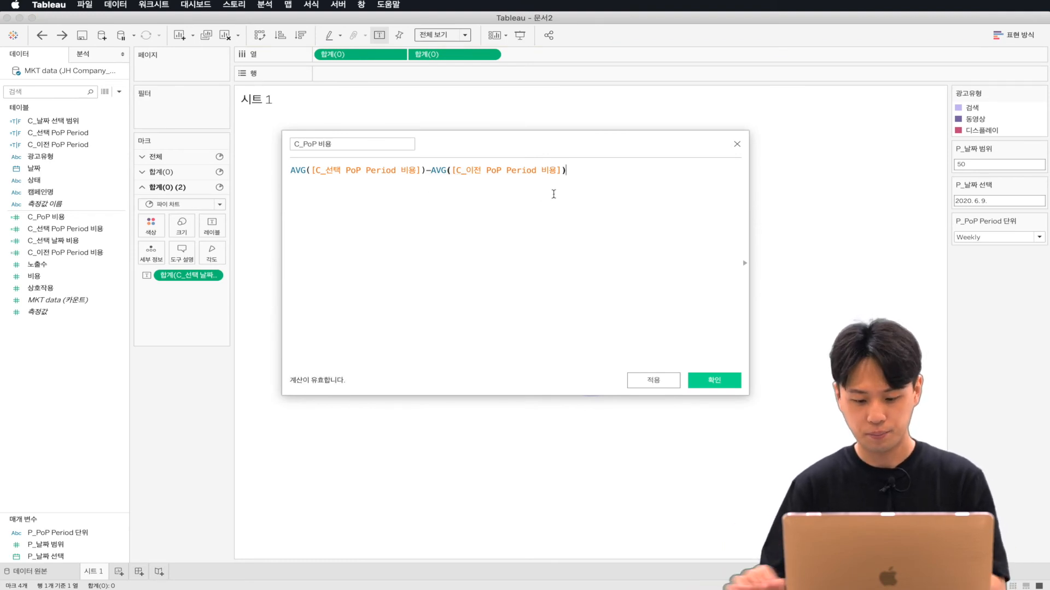
pyautogui.write(')')
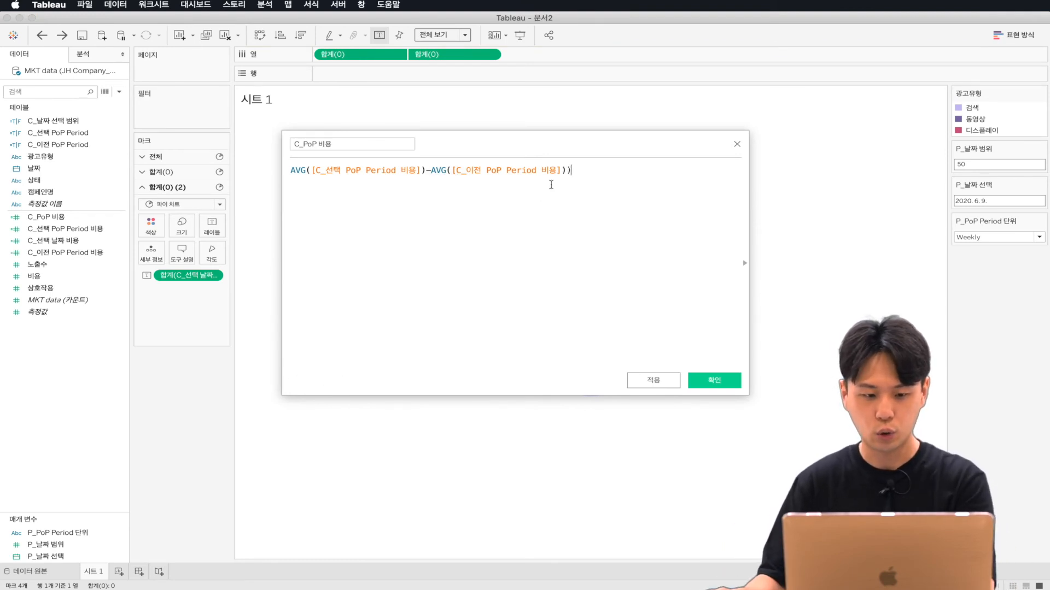
pyautogui.click(292, 171)
pyautogui.write('(')
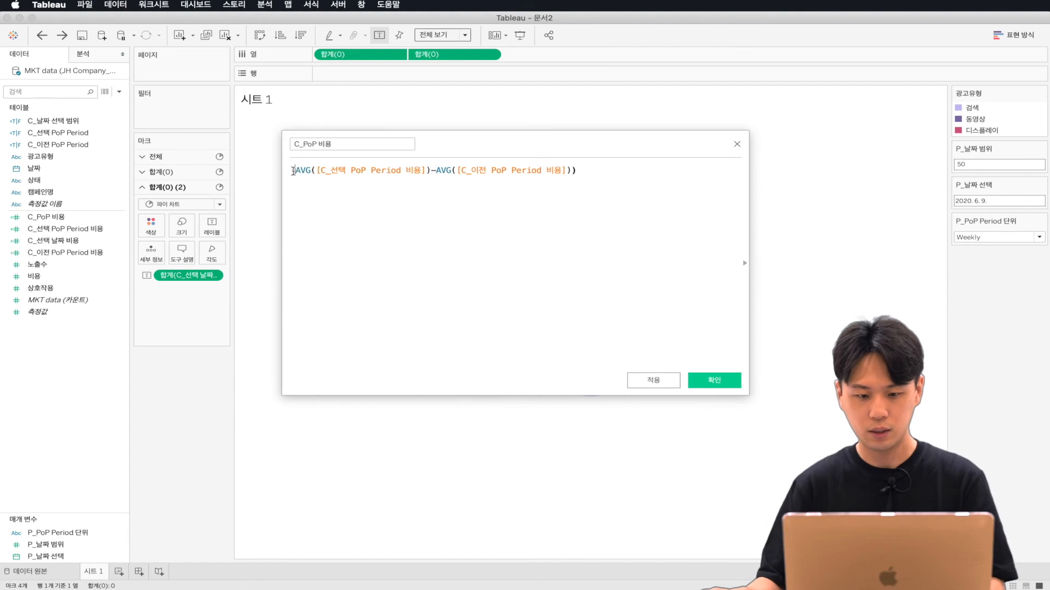
# Divide the parenthesised difference by AVG([C_이전 PoP Period 비용])
pyautogui.click(604, 177)
pyautogui.write('/AVG(')
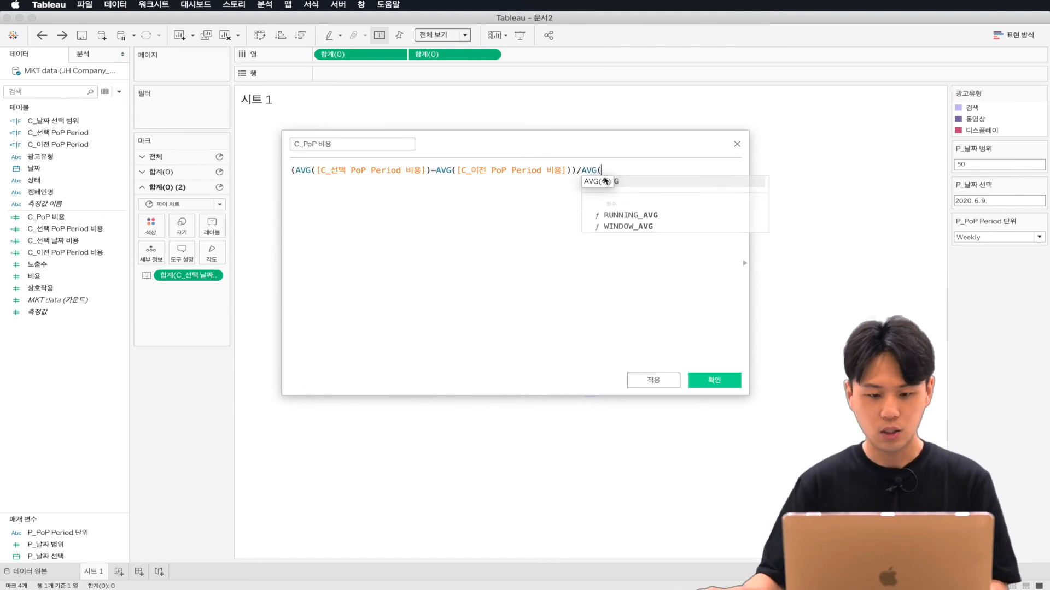
pyautogui.moveTo(65, 252); pyautogui.dragTo(607, 174)
pyautogui.write(')')
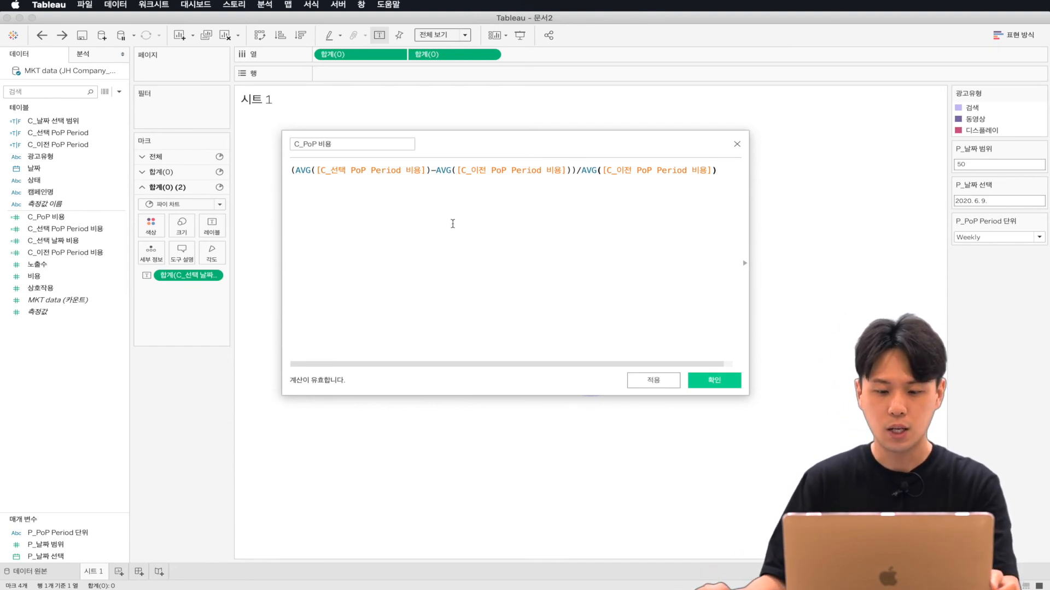
# Save the C_PoP 비용 calculation and choose a custom (사용자 지정) default number format for the field
pyautogui.click(730, 382)
pyautogui.click(86, 219)
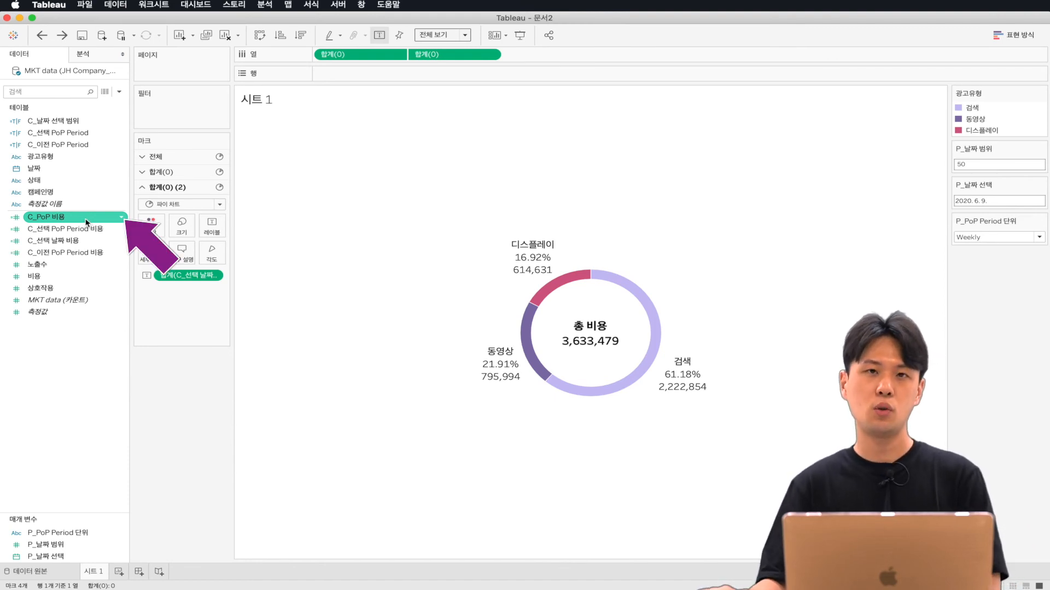
pyautogui.click(122, 219)
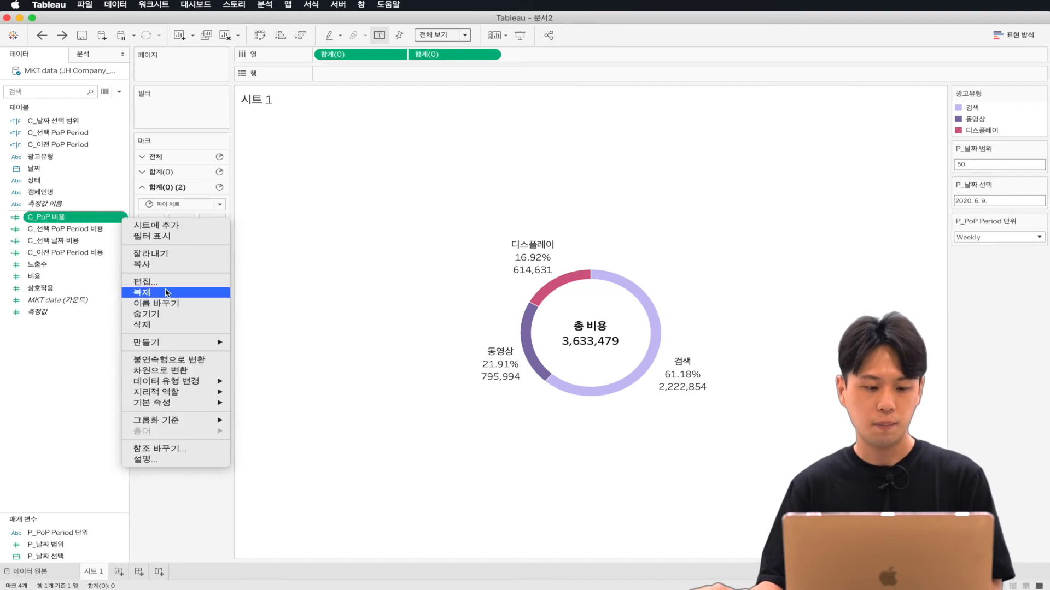
pyautogui.moveTo(196, 407)
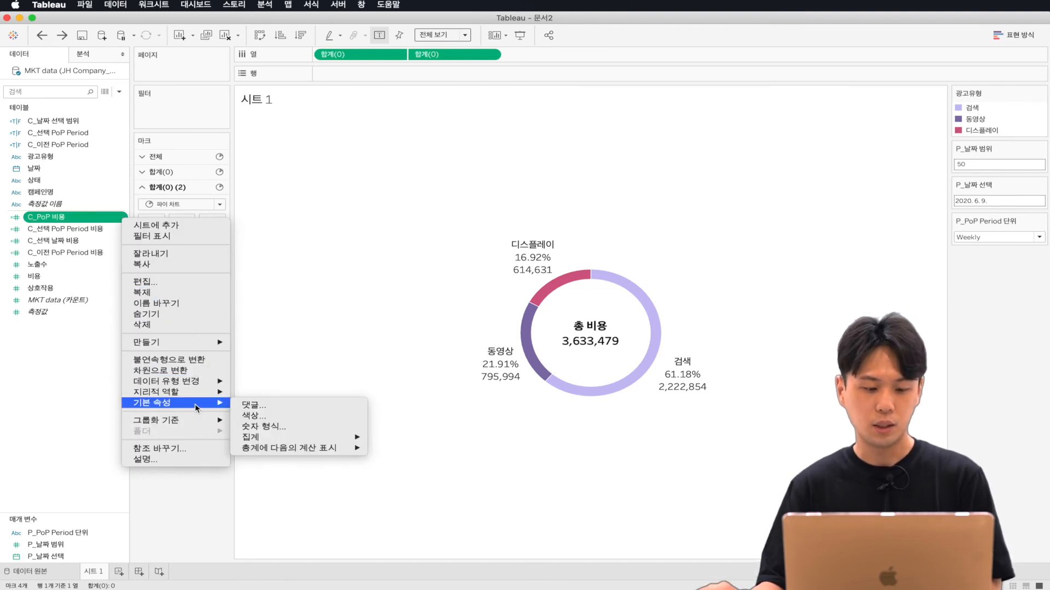
pyautogui.click(283, 427)
pyautogui.click(442, 315)
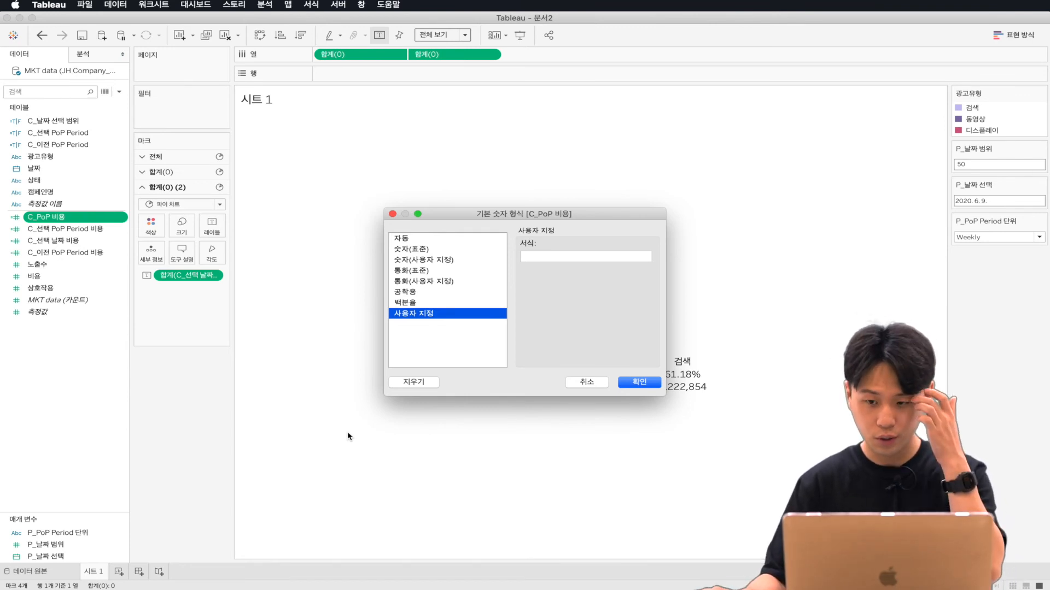
# Enter ▲0.00%;▽0.00% as the custom default number format of C_PoP 비용 and apply it
pyautogui.click(536, 259)
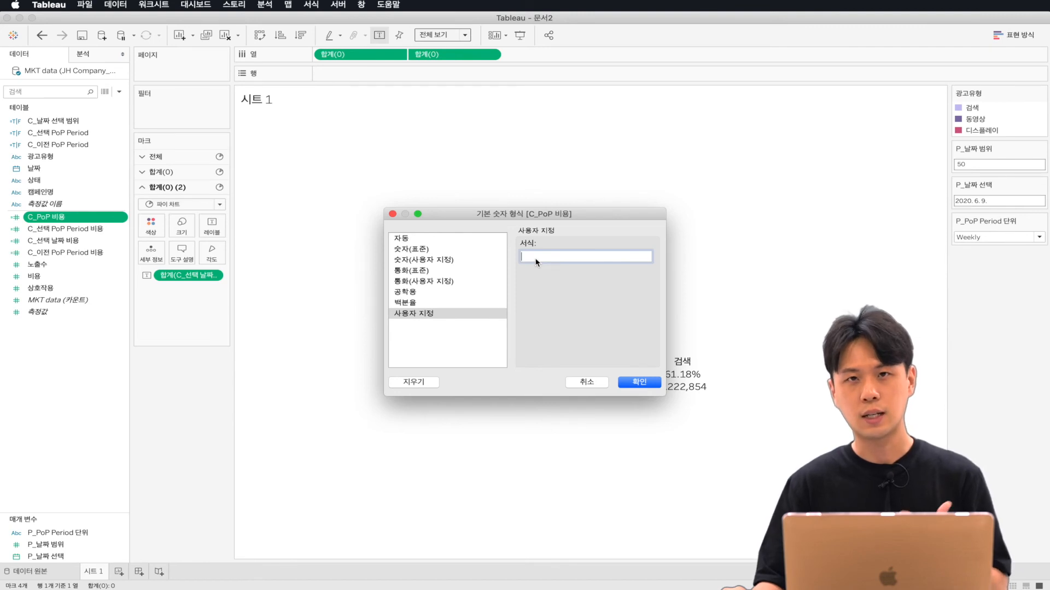
pyautogui.rightClick(535, 262)
pyautogui.click(562, 316)
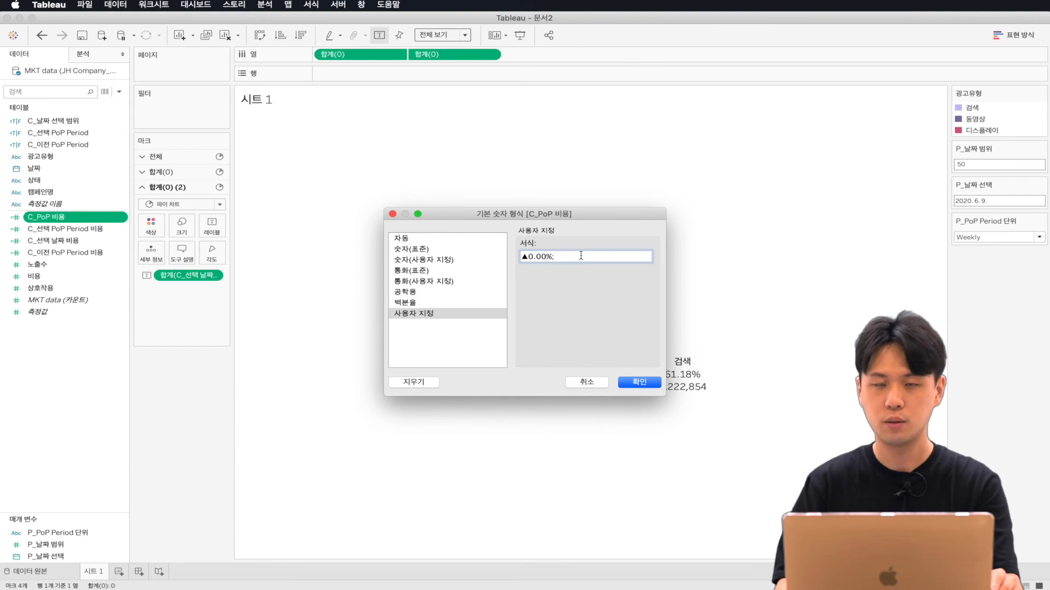
pyautogui.rightClick(580, 255)
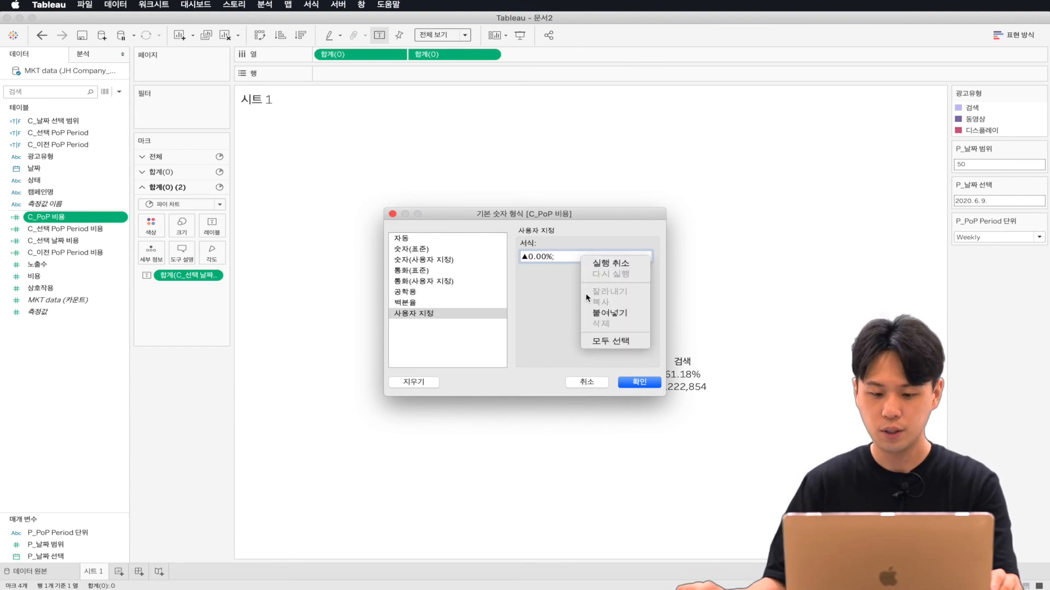
pyautogui.click(610, 313)
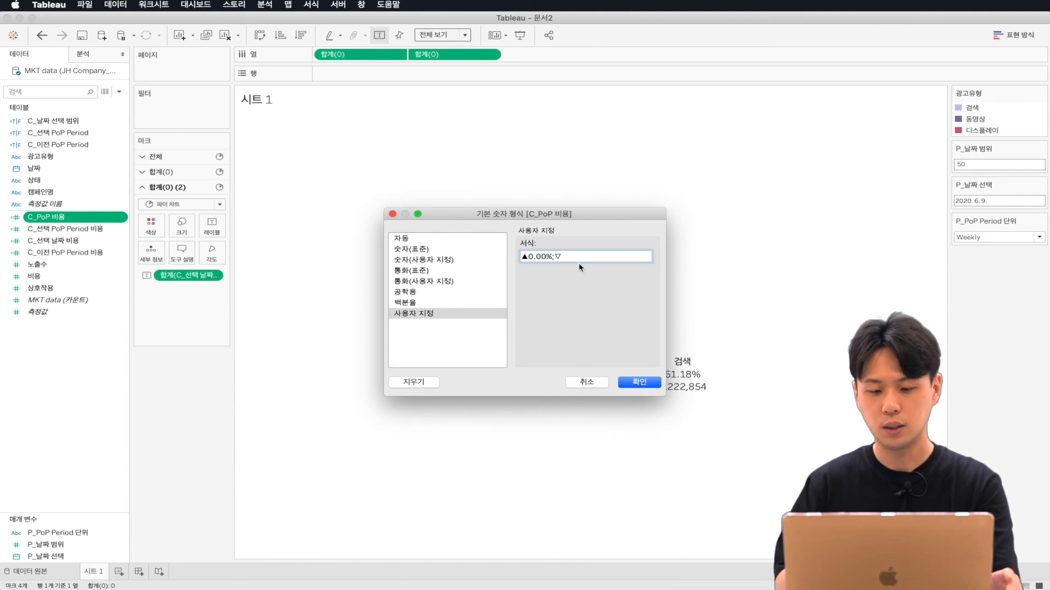
pyautogui.write('0.00%')
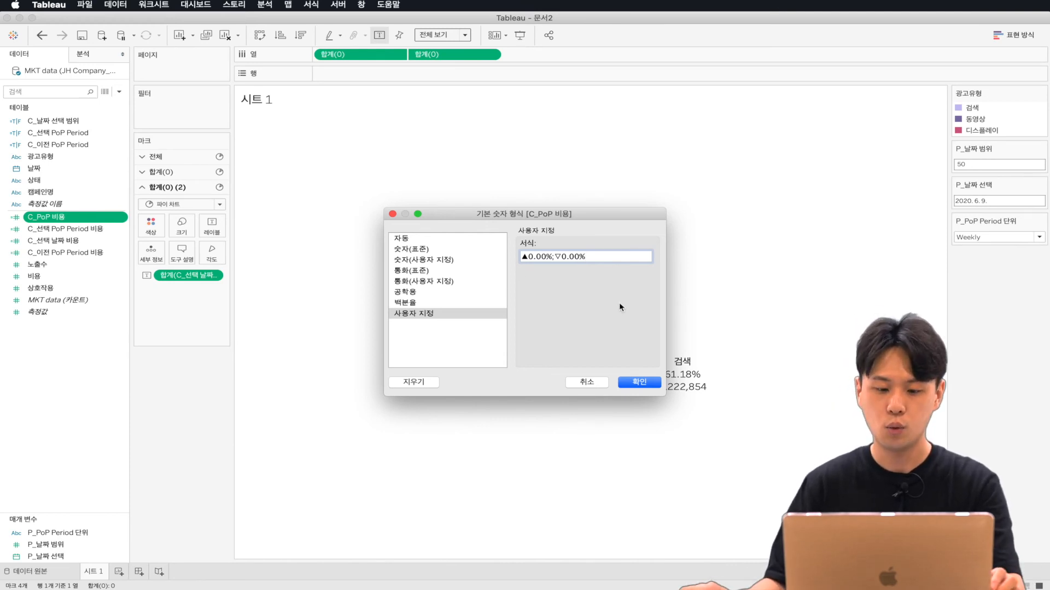
pyautogui.click(639, 382)
# Add C_PoP 비용 as a label on the second pie layer, 합계(0) (2), below the 총 비용 total
pyautogui.click(64, 218)
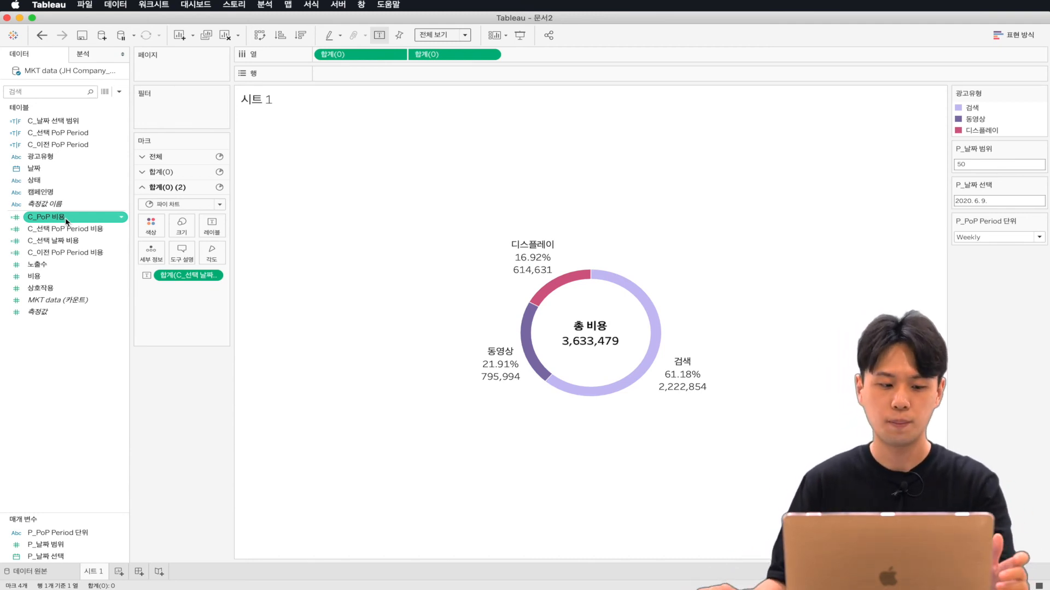
pyautogui.click(800, 309)
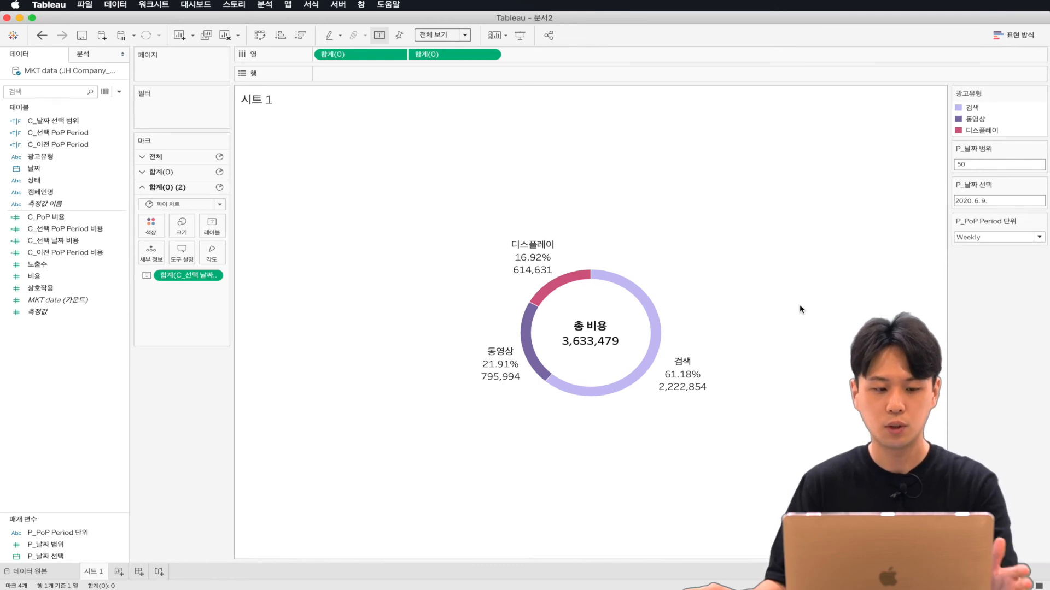
pyautogui.moveTo(90, 218); pyautogui.dragTo(215, 230)
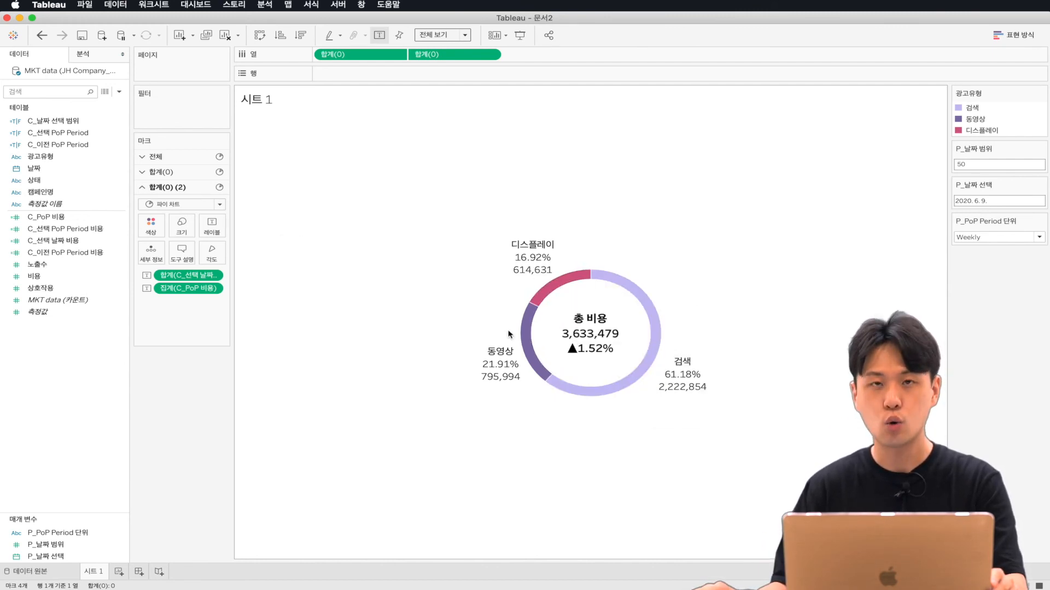
# Add C_PoP 비용 as a label on the first pie layer, 합계(0), for each 광고유형 slice
pyautogui.click(178, 173)
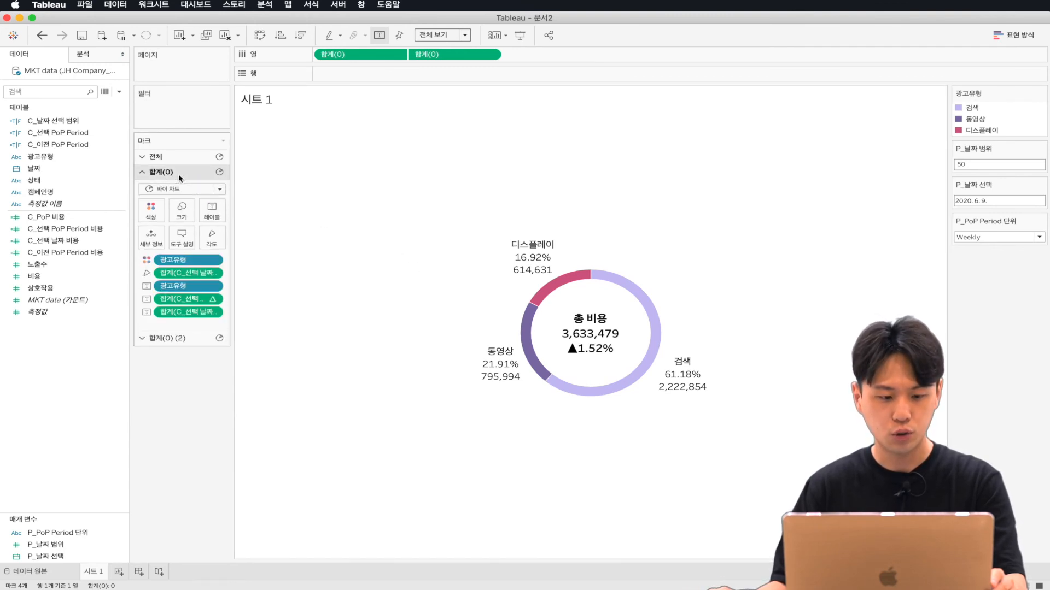
pyautogui.click(83, 243)
pyautogui.moveTo(84, 245)
pyautogui.mouseDown()
pyautogui.moveTo(93, 220)
pyautogui.moveTo(207, 213)
pyautogui.mouseUp()
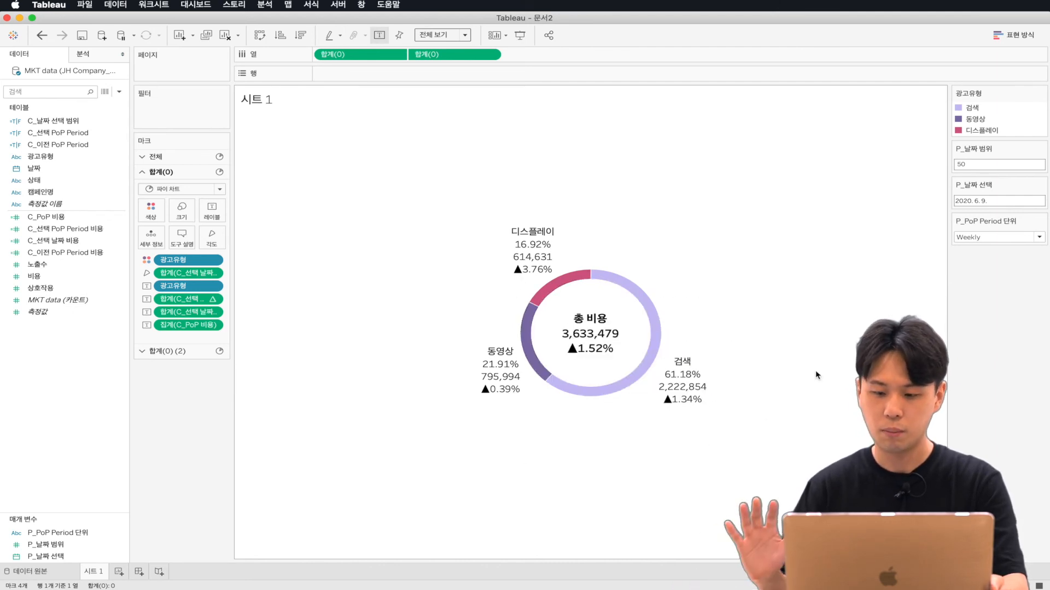
# Set the P_날짜 범위 parameter to 900
pyautogui.click(969, 163)
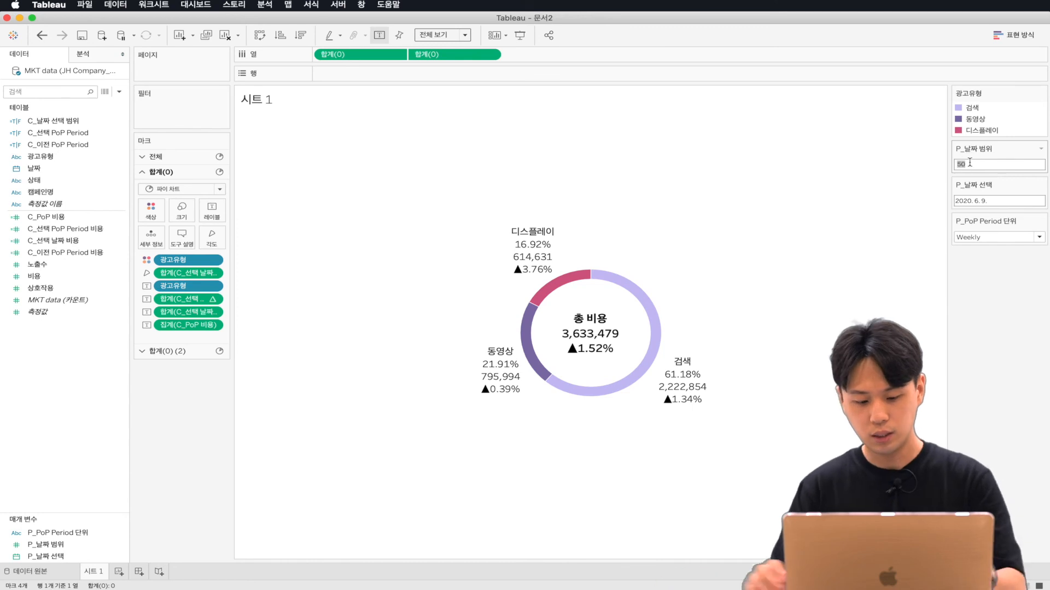
pyautogui.write('900')
pyautogui.press('Return')
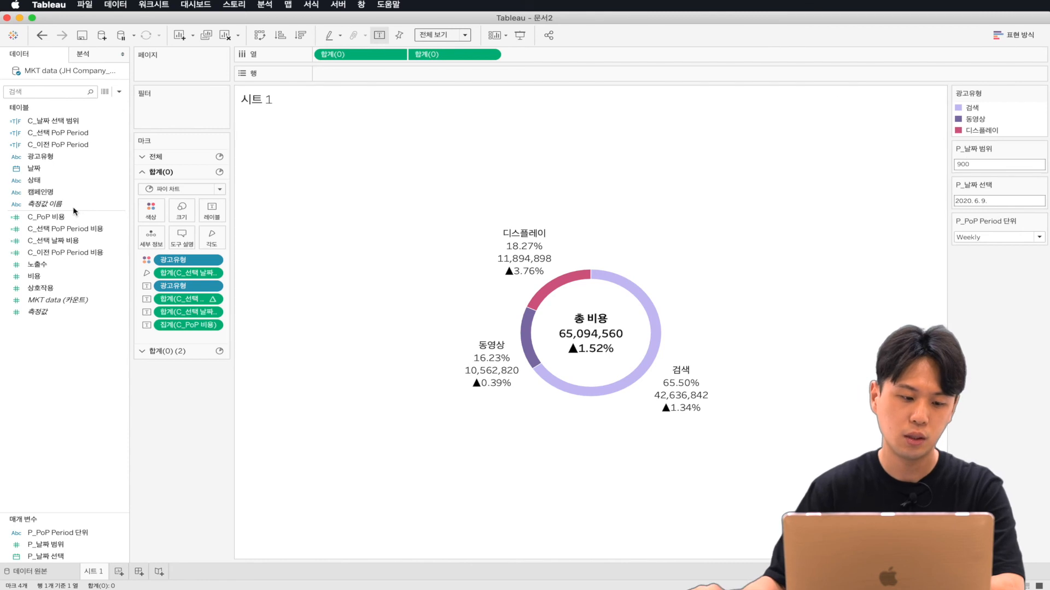
# Open the shared default number format for C_선택 PoP Period 비용, C_선택 날짜 비용 and C_이전 PoP Period 비용
pyautogui.click(77, 230)
pyautogui.click(68, 244)
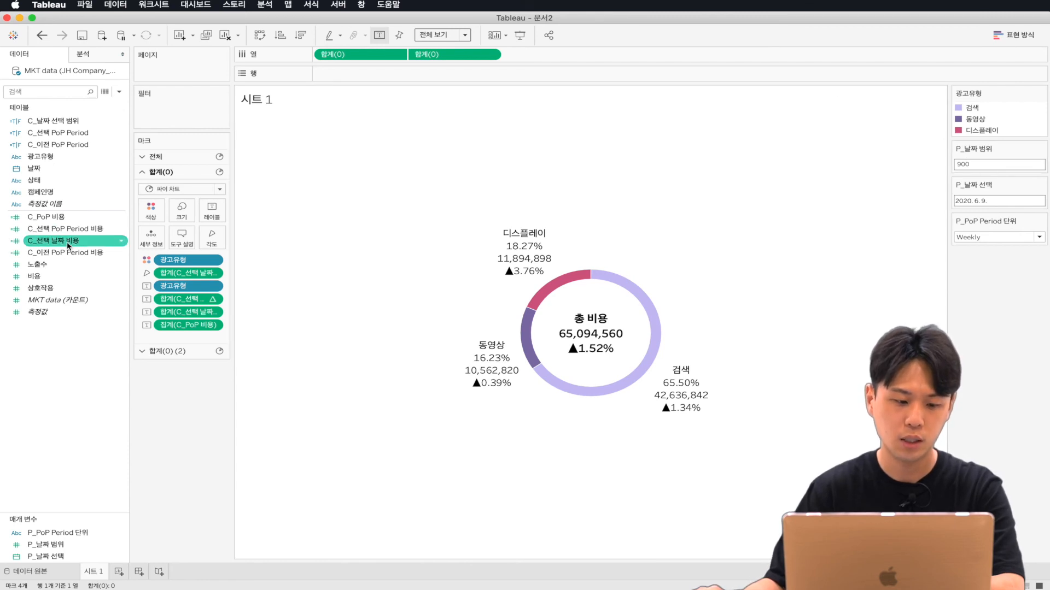
pyautogui.click(67, 253)
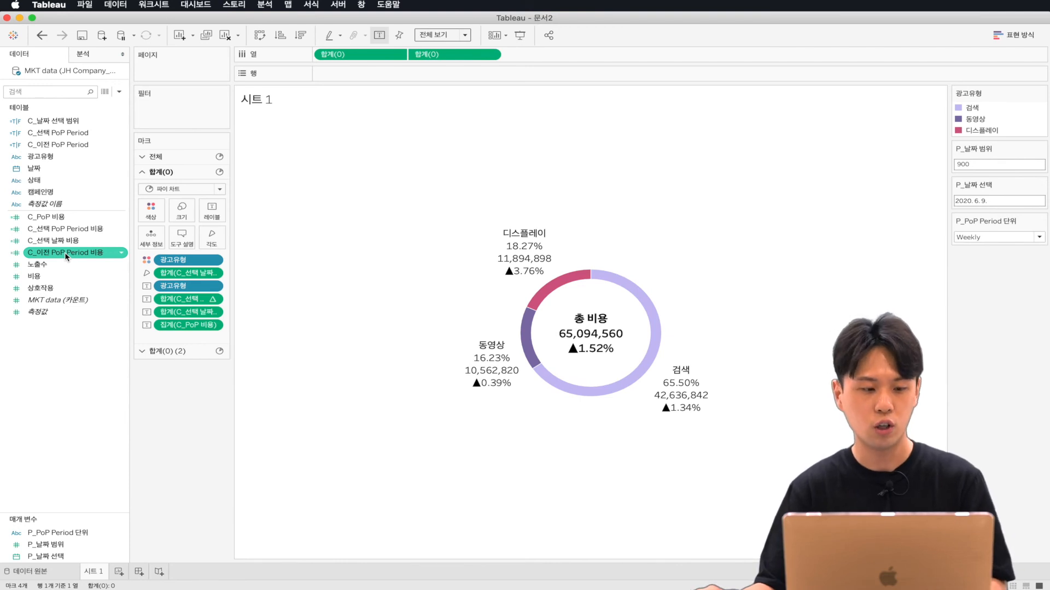
pyautogui.click(85, 230)
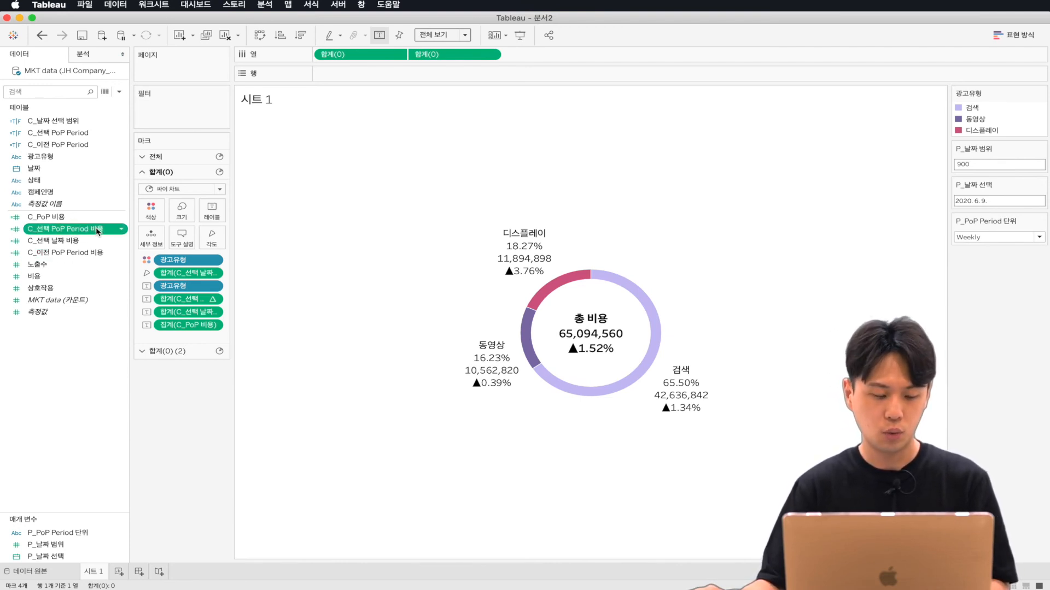
pyautogui.keyDown('super'); pyautogui.click(72, 254); pyautogui.keyUp('super')
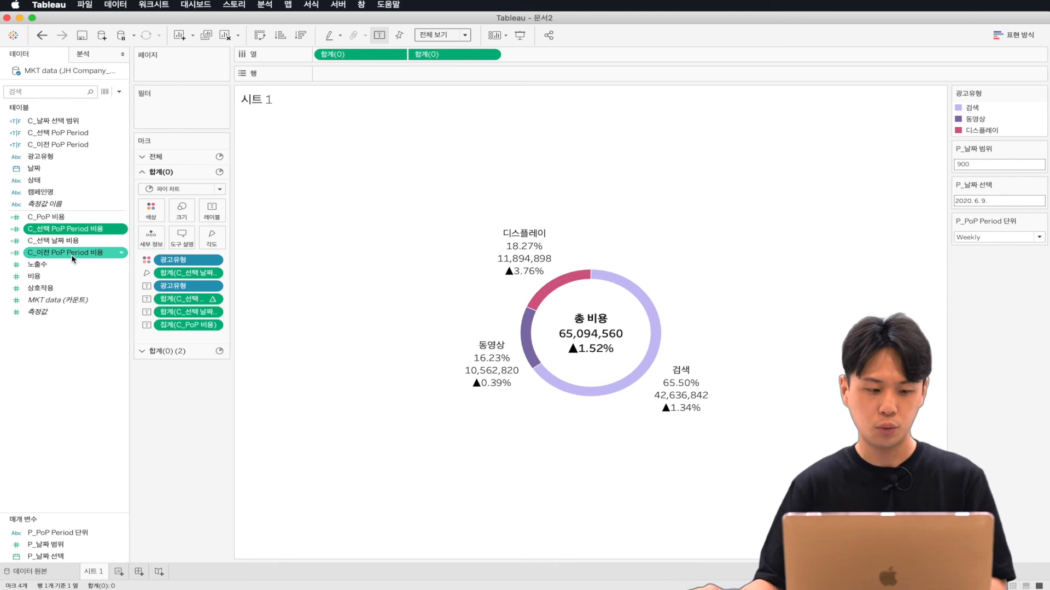
pyautogui.keyDown('shift'); pyautogui.click(72, 256); pyautogui.keyUp('shift')
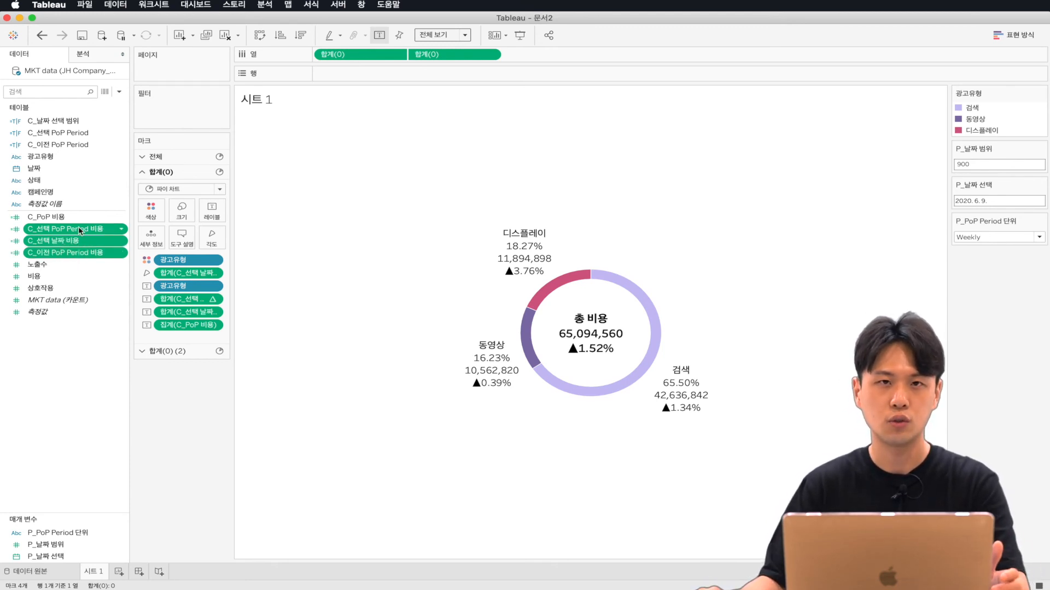
pyautogui.rightClick(80, 241)
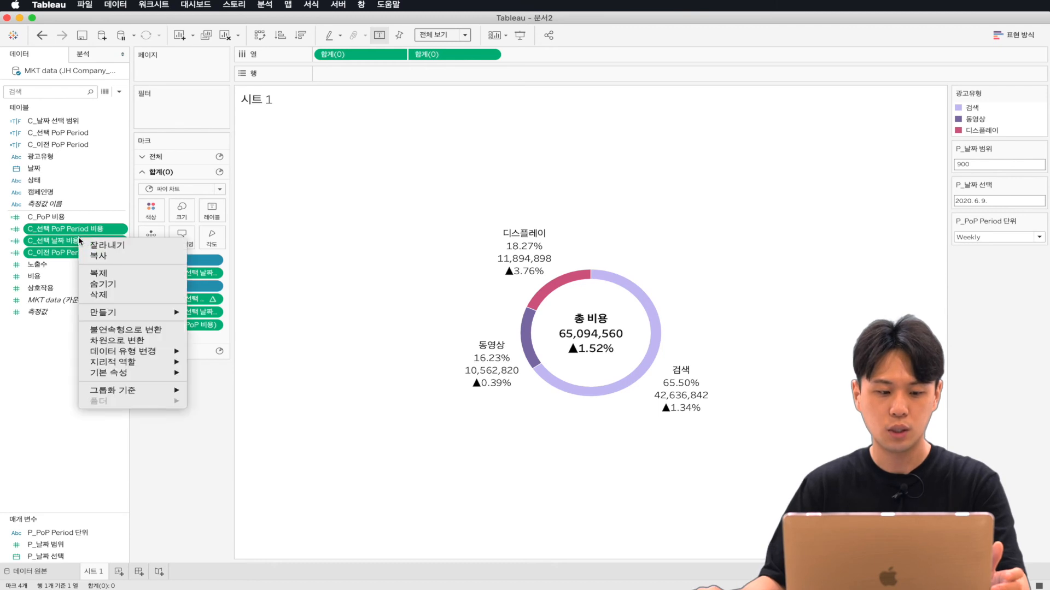
pyautogui.moveTo(150, 377)
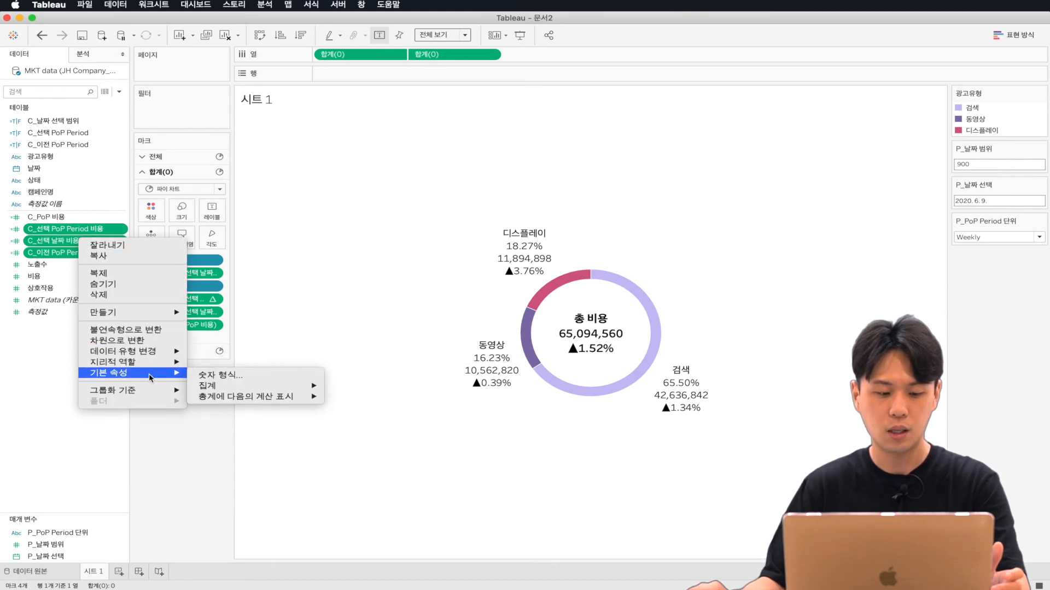
pyautogui.click(214, 375)
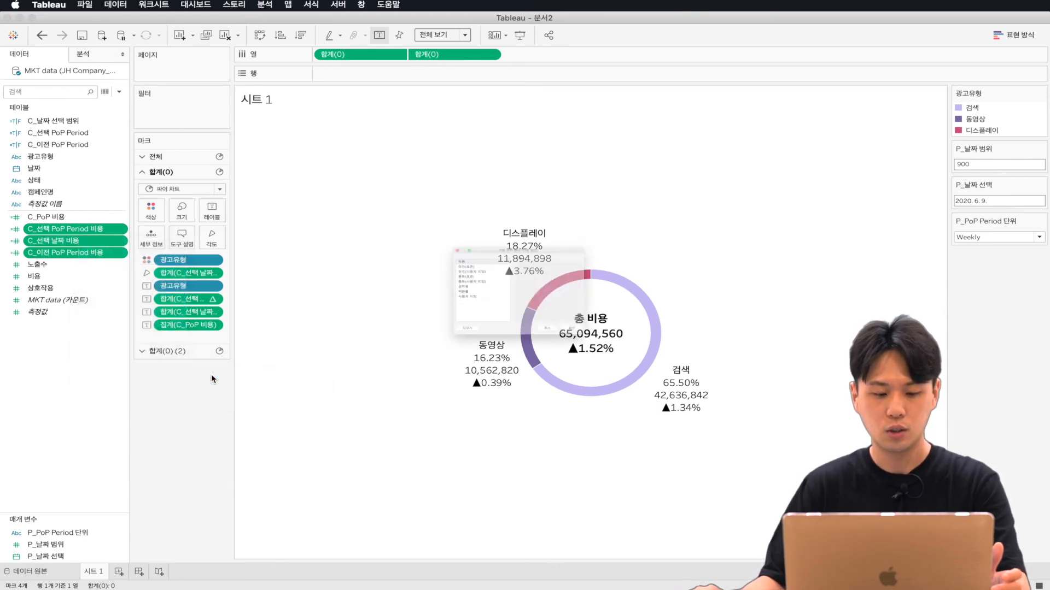
# Choose the 숫자(사용자 지정) format with 1 decimal place and 천(K) display units for the three cost fields
pyautogui.click(429, 262)
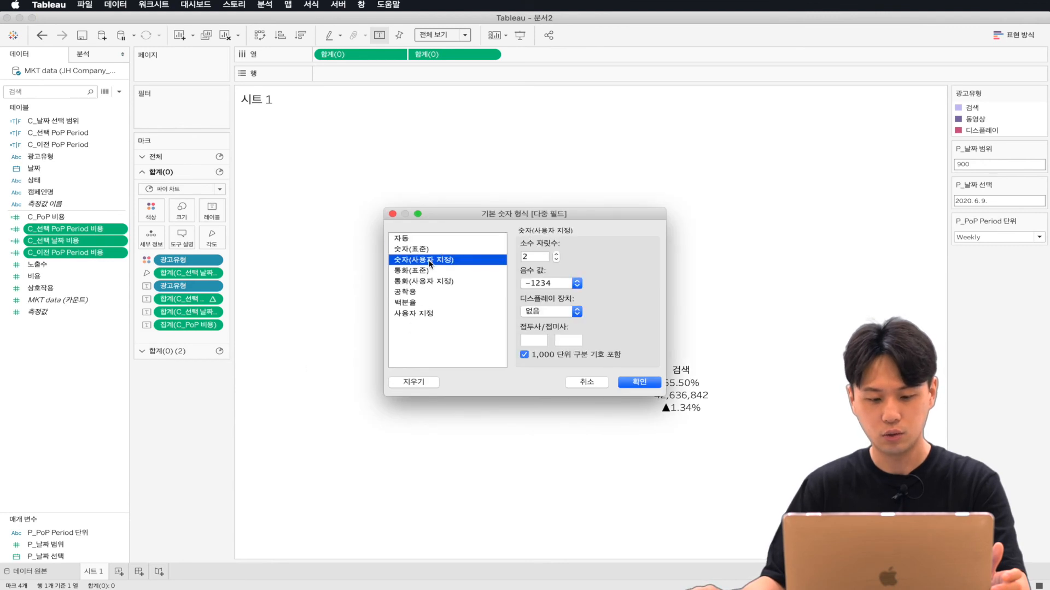
pyautogui.click(556, 260)
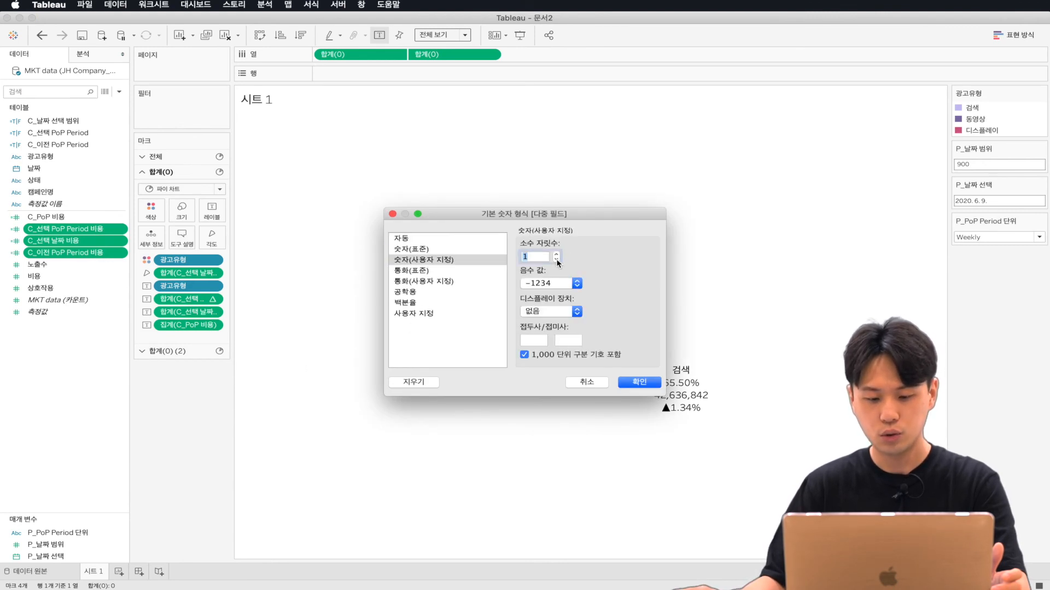
pyautogui.click(577, 312)
pyautogui.click(562, 325)
# Add ₩ as the prefix in the three cost fields' number format and apply the format
pyautogui.click(534, 340)
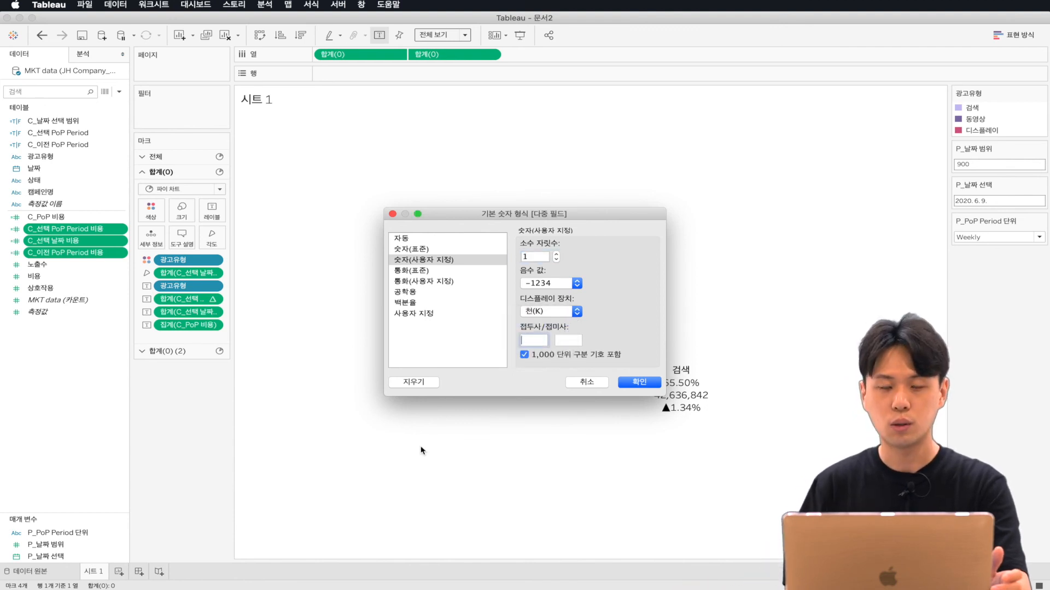
pyautogui.rightClick(529, 339)
pyautogui.click(552, 395)
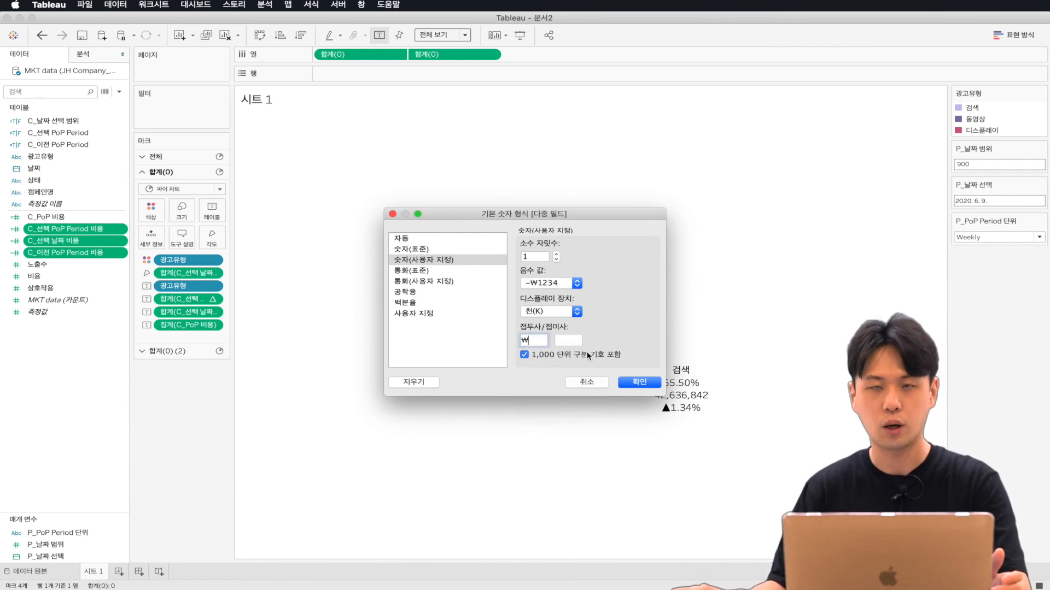
pyautogui.moveTo(467, 223); pyautogui.dragTo(252, 122)
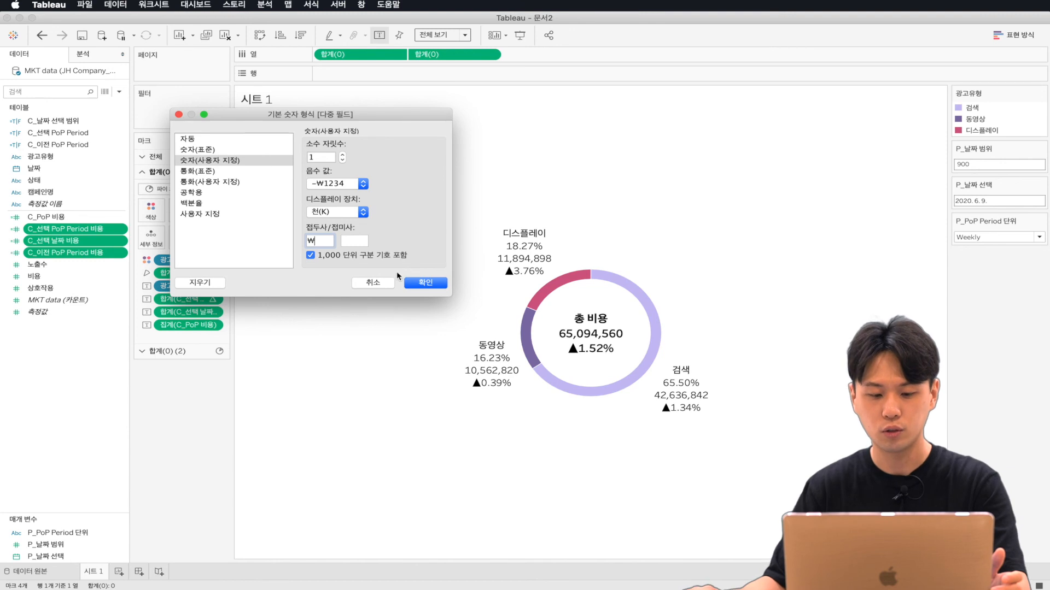
pyautogui.click(411, 284)
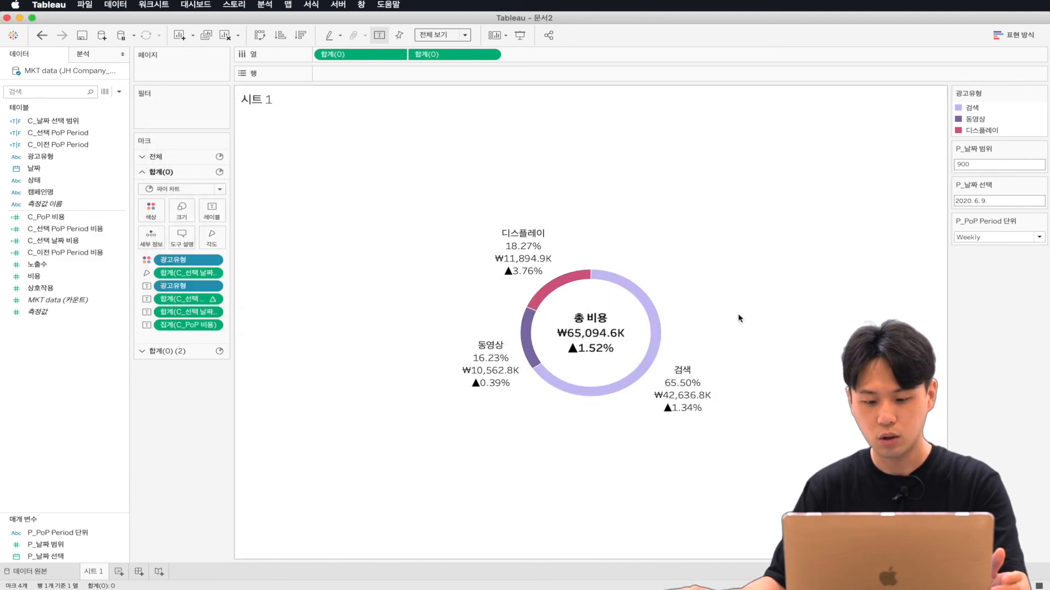
# Set the P_날짜 범위 parameter to 50
pyautogui.click(1008, 165)
pyautogui.write('50')
pyautogui.press('Return')
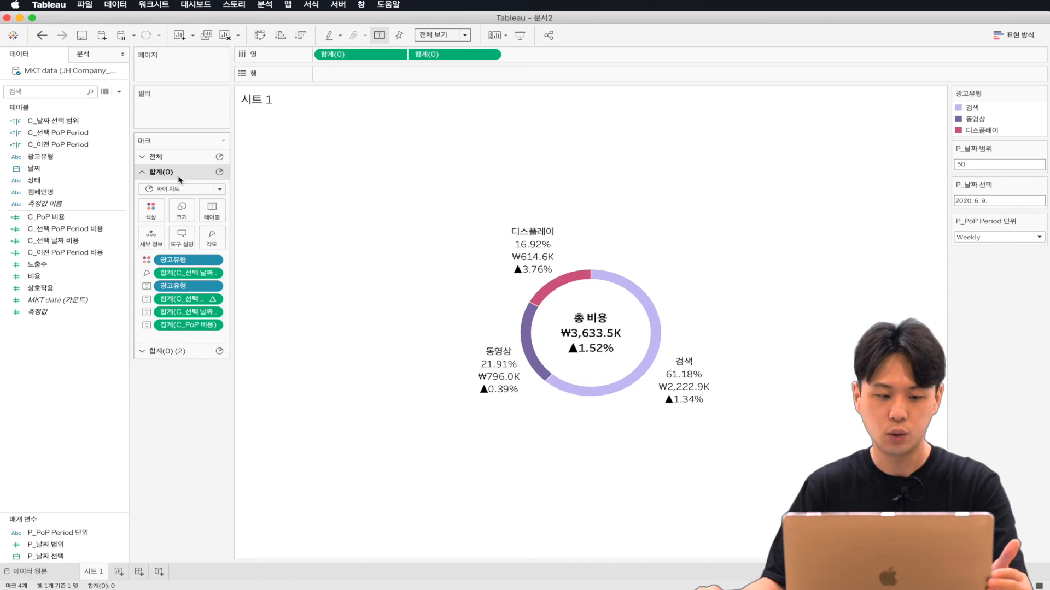
# In the label text of the 합계(0) layer, move <광고유형> to the first line with an empty line below it
pyautogui.click(212, 211)
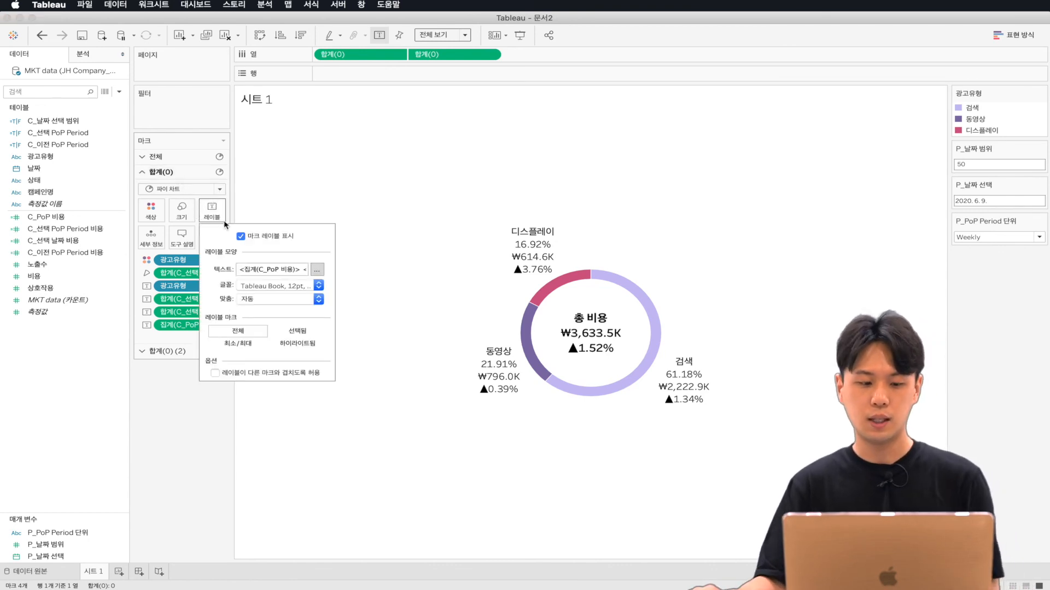
pyautogui.click(320, 274)
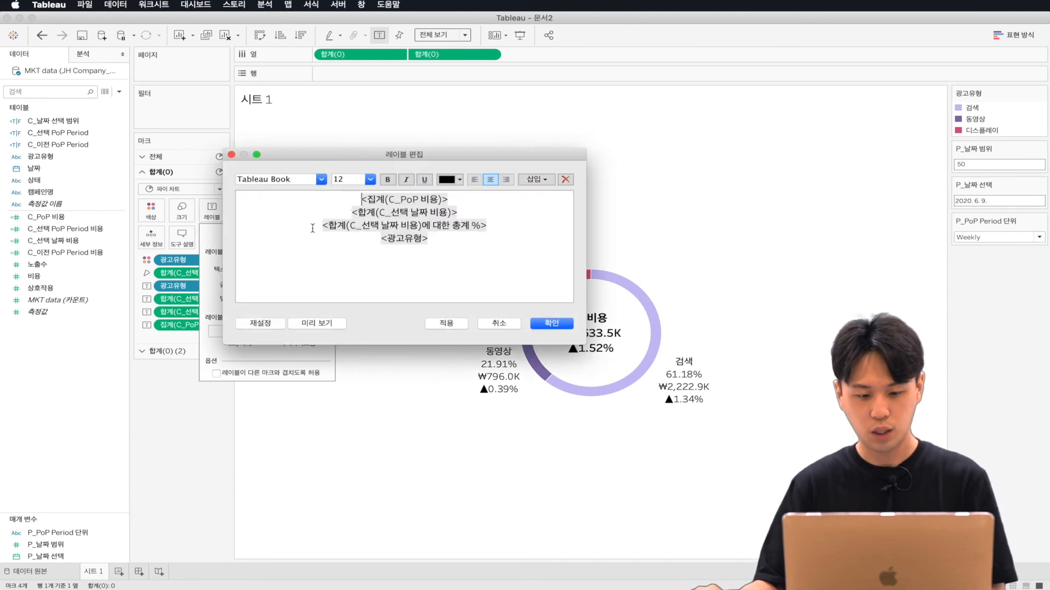
pyautogui.click(546, 246)
pyautogui.press('BackSpace')
pyautogui.press('BackSpace')
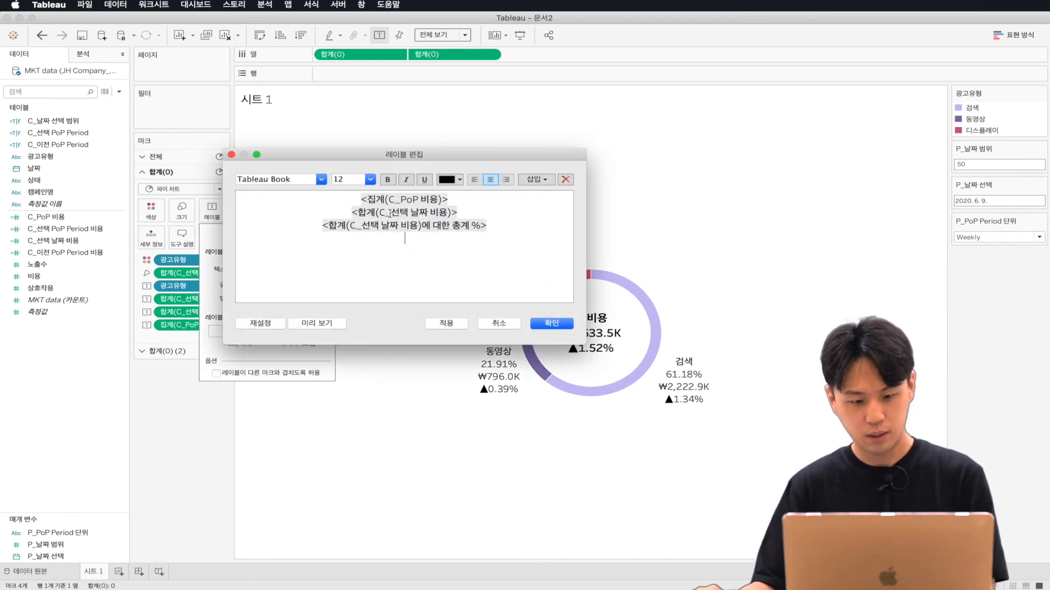
pyautogui.press('Return')
pyautogui.press('Return')
pyautogui.click(347, 199)
pyautogui.write('<광고유형>')
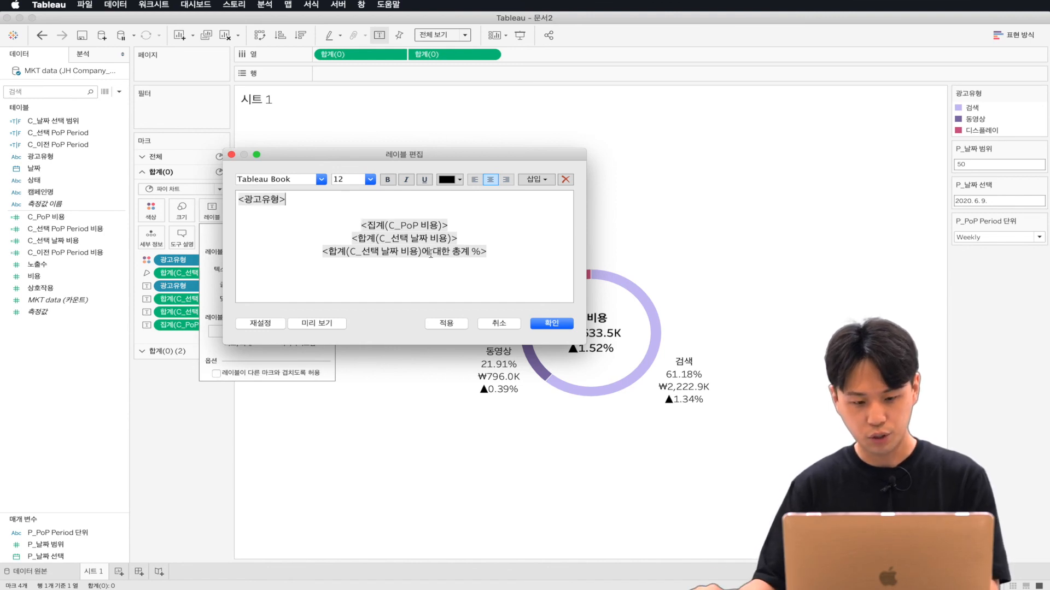
# Move <합계(C_선택 날짜 비용)> to the second line of the label, directly below <광고유형>
pyautogui.moveTo(322, 236); pyautogui.dragTo(518, 238)
pyautogui.press('super+x')
pyautogui.click(412, 206)
pyautogui.press('super+v')
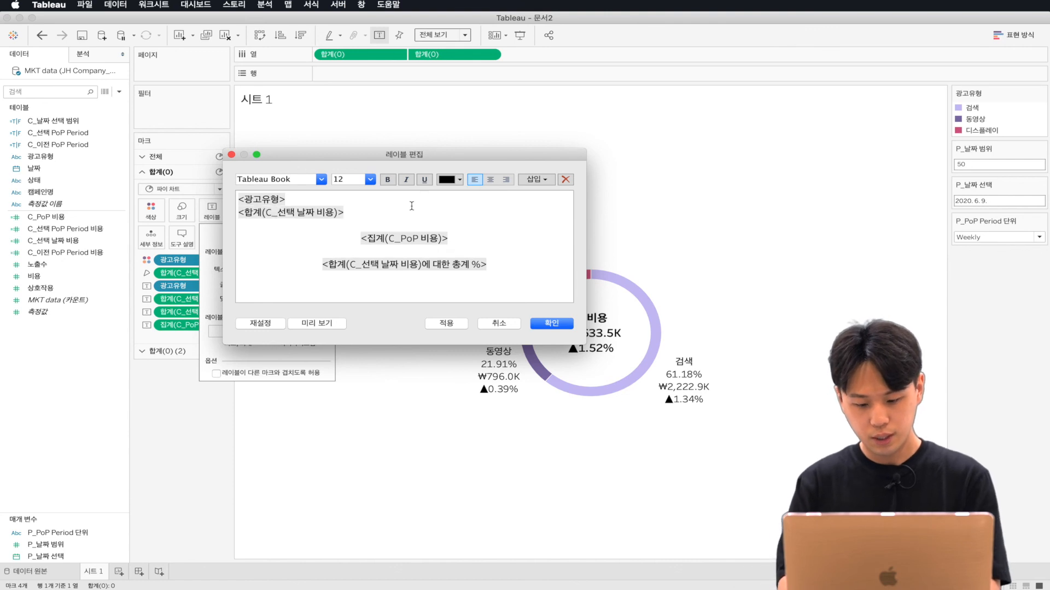
# Move <합계(C_선택 날짜 비용)에 대한 총계 %> into parentheses right after <합계(C_선택 날짜 비용)> on the label's second line
pyautogui.moveTo(298, 265); pyautogui.dragTo(585, 267)
pyautogui.press('super+x')
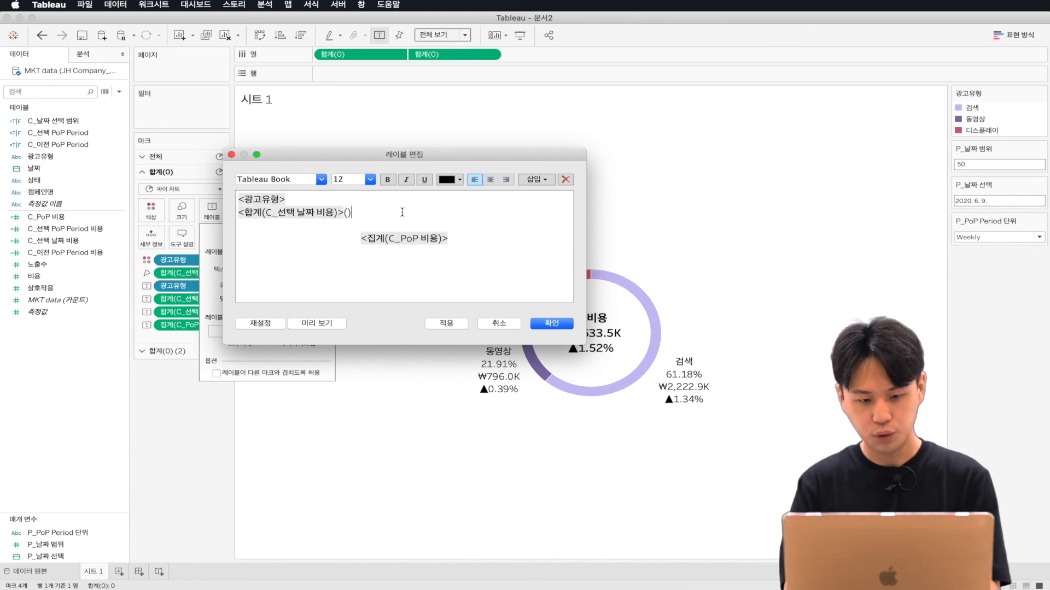
pyautogui.press('Left')
pyautogui.press('super+v')
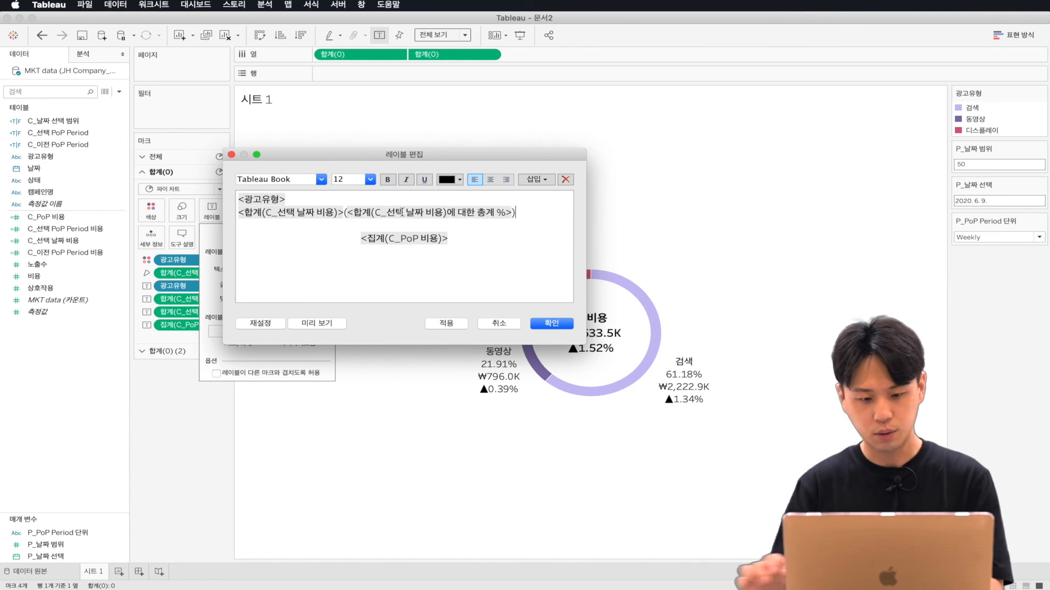
# Remove the empty line above <집계(C_PoP 비용)> and centre-align the whole label text
pyautogui.click(419, 227)
pyautogui.press('BackSpace')
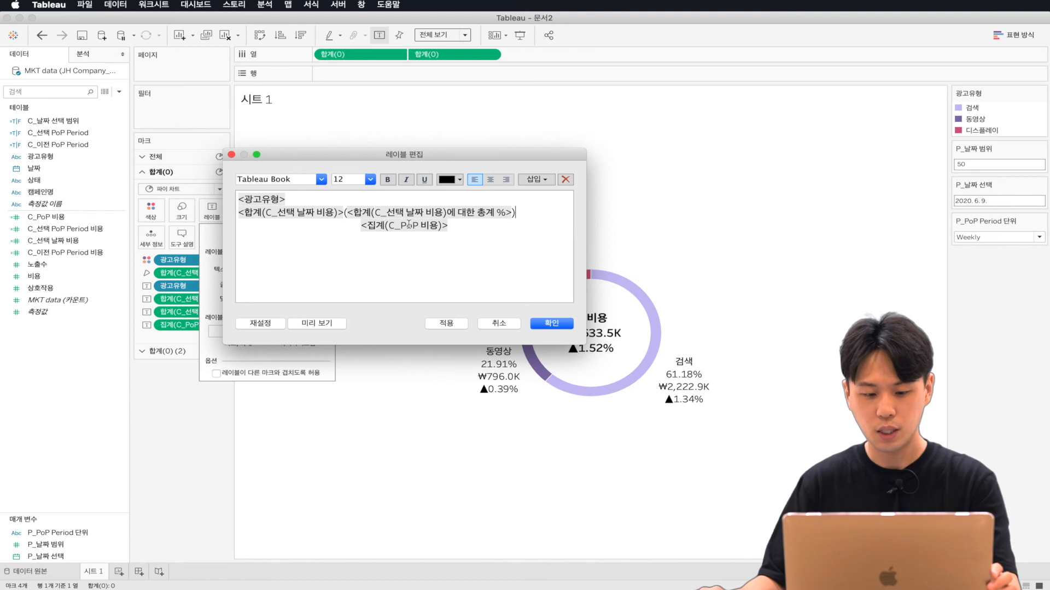
pyautogui.press('super+a')
pyautogui.click(488, 180)
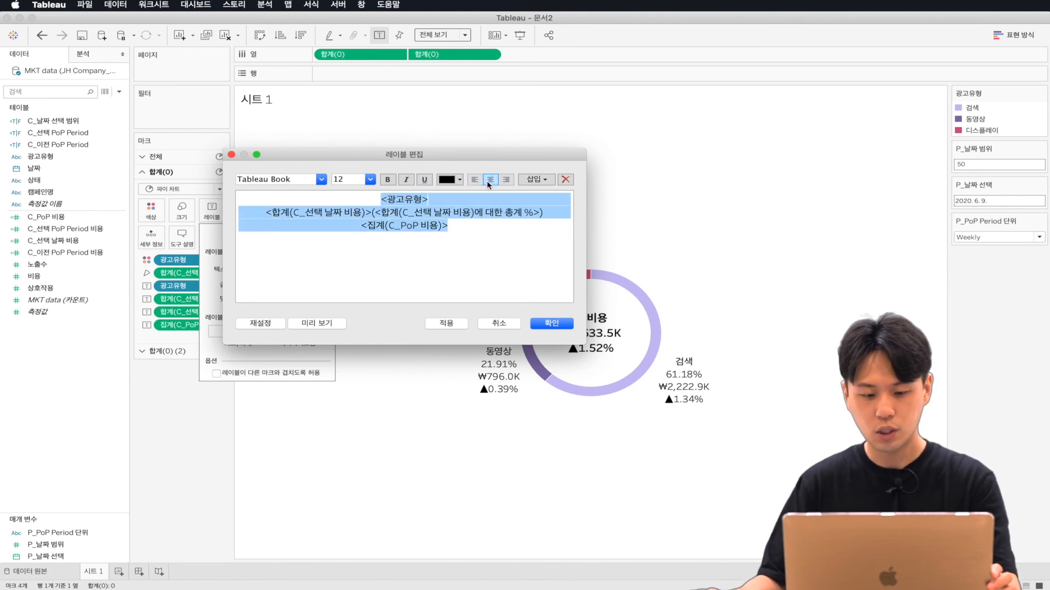
# Colour the <집계(C_PoP 비용)> line of the 합계(0) label magenta and apply the label changes
pyautogui.moveTo(475, 225); pyautogui.dragTo(331, 227)
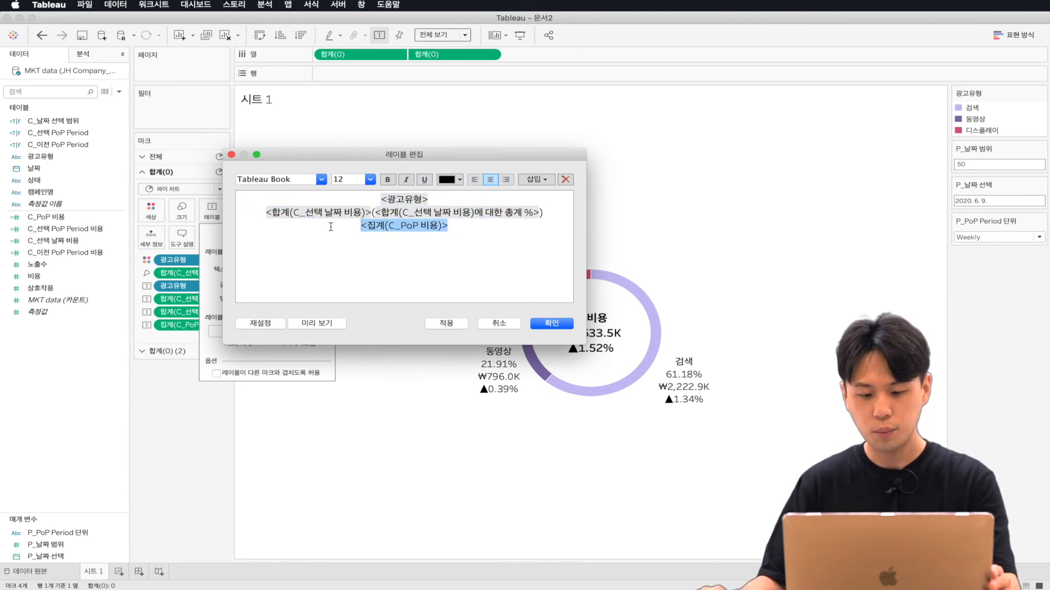
pyautogui.click(458, 180)
pyautogui.click(446, 241)
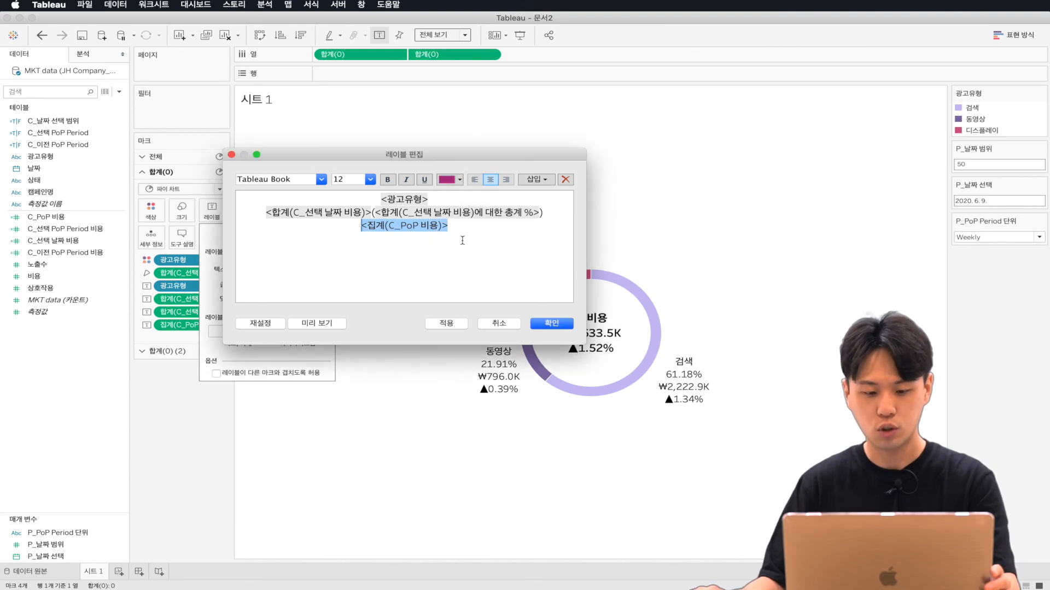
pyautogui.click(462, 240)
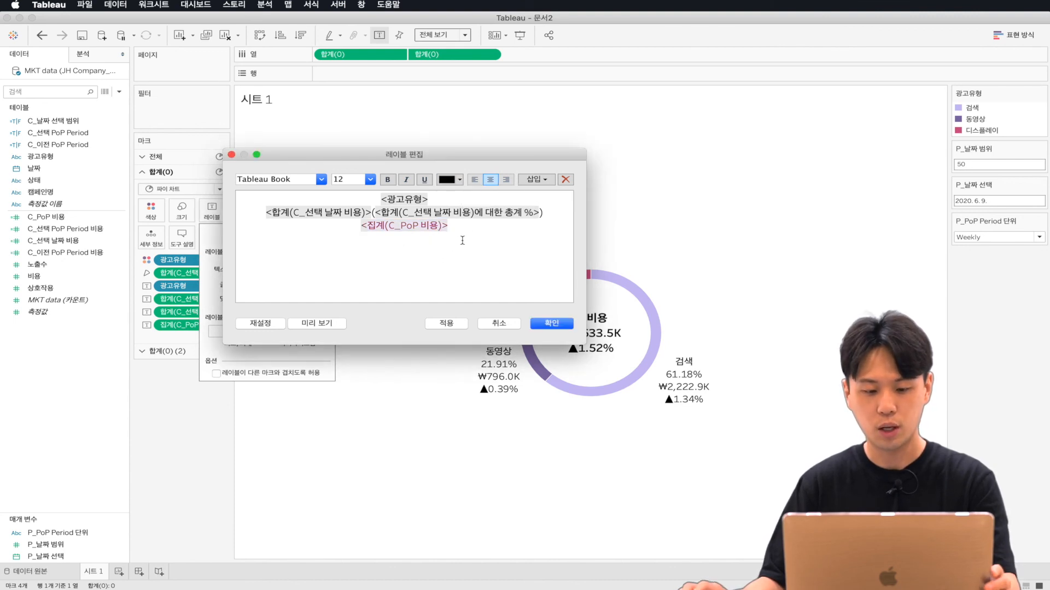
pyautogui.click(454, 324)
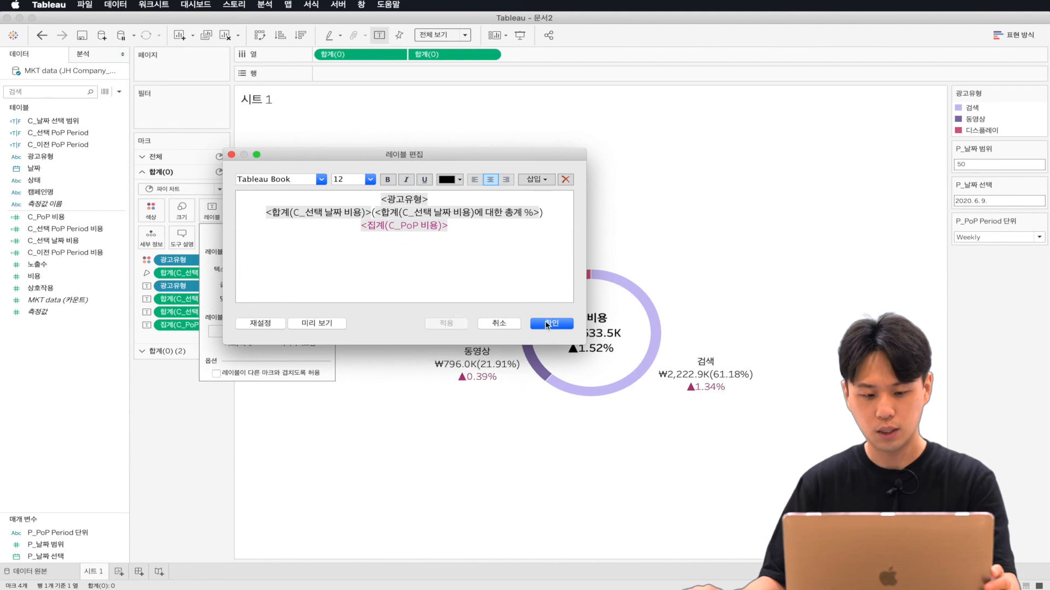
pyautogui.click(560, 323)
pyautogui.click(368, 286)
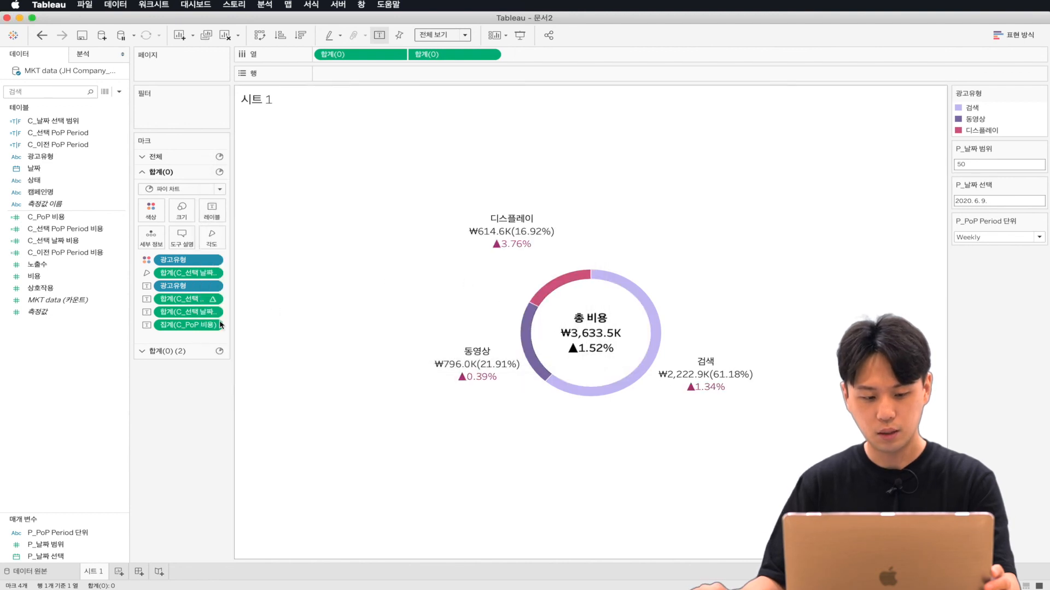
# In the 합계(0) (2) label, colour the <집계(C_PoP 비용)> line the same magenta and apply it
pyautogui.click(163, 351)
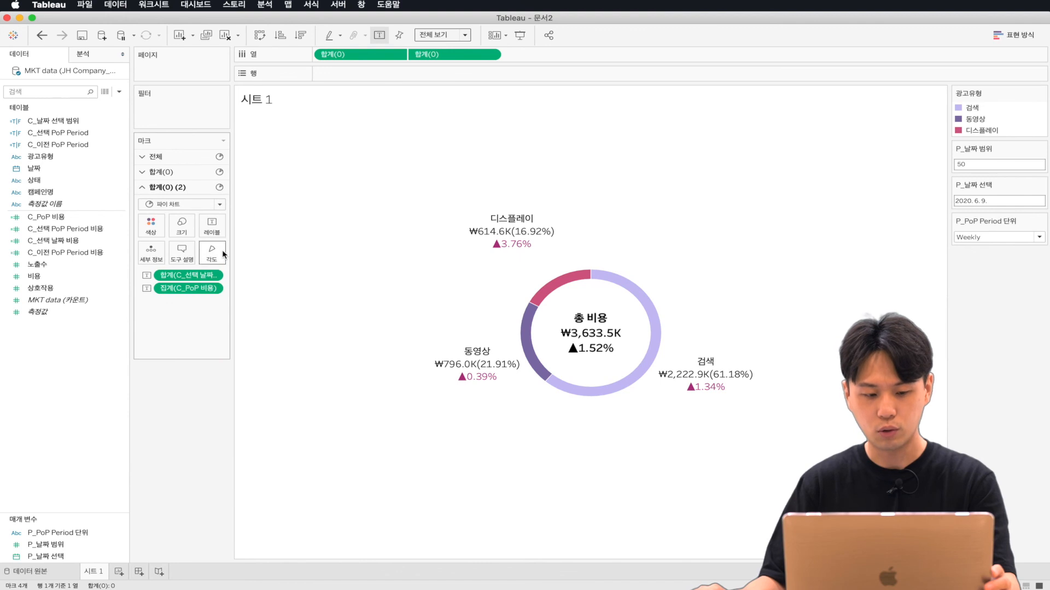
pyautogui.click(219, 232)
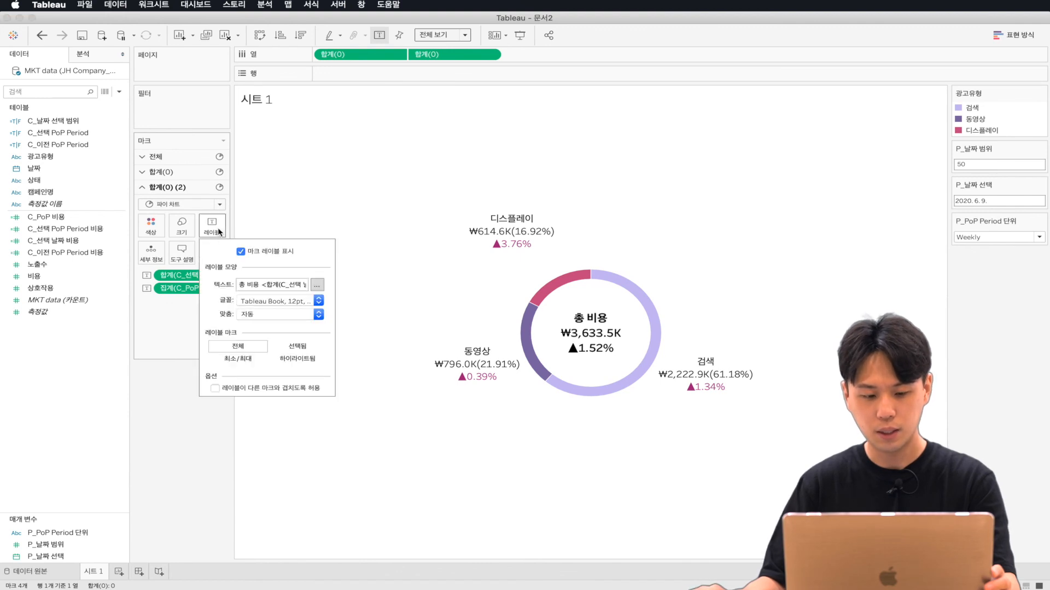
pyautogui.click(317, 285)
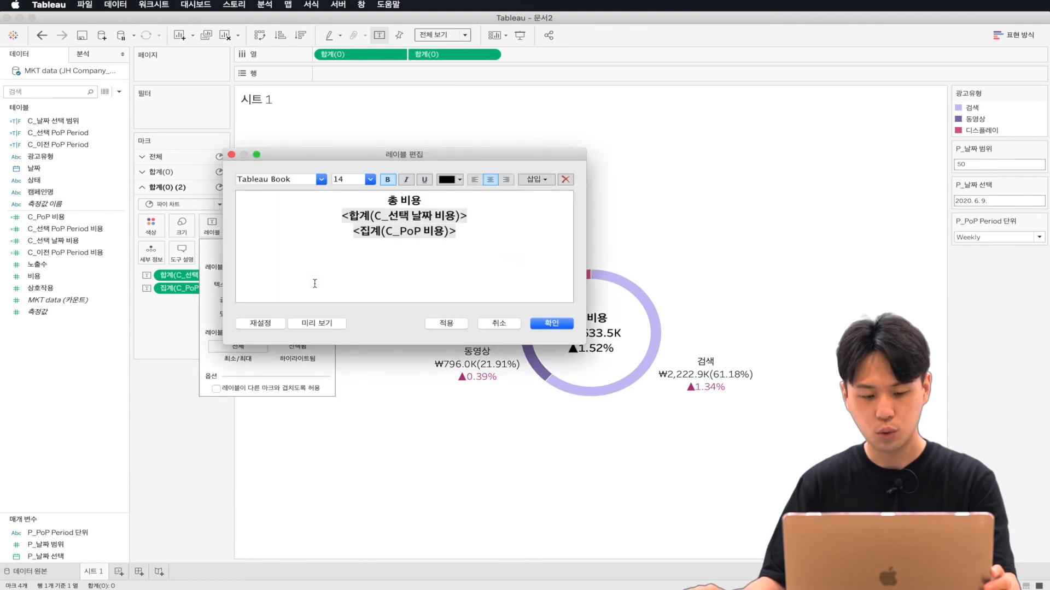
pyautogui.moveTo(350, 231); pyautogui.dragTo(527, 226)
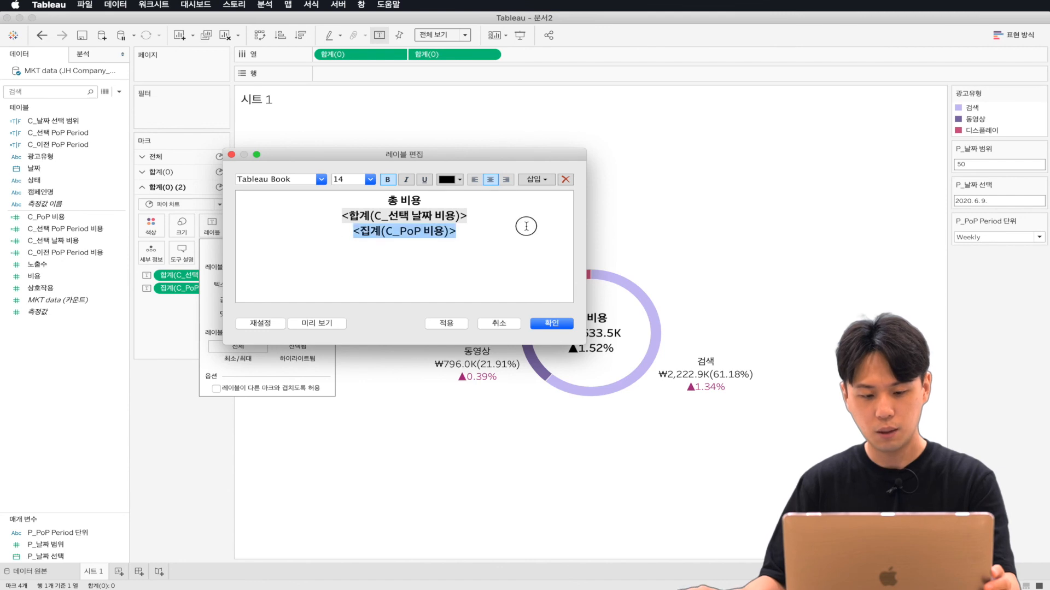
pyautogui.click(451, 184)
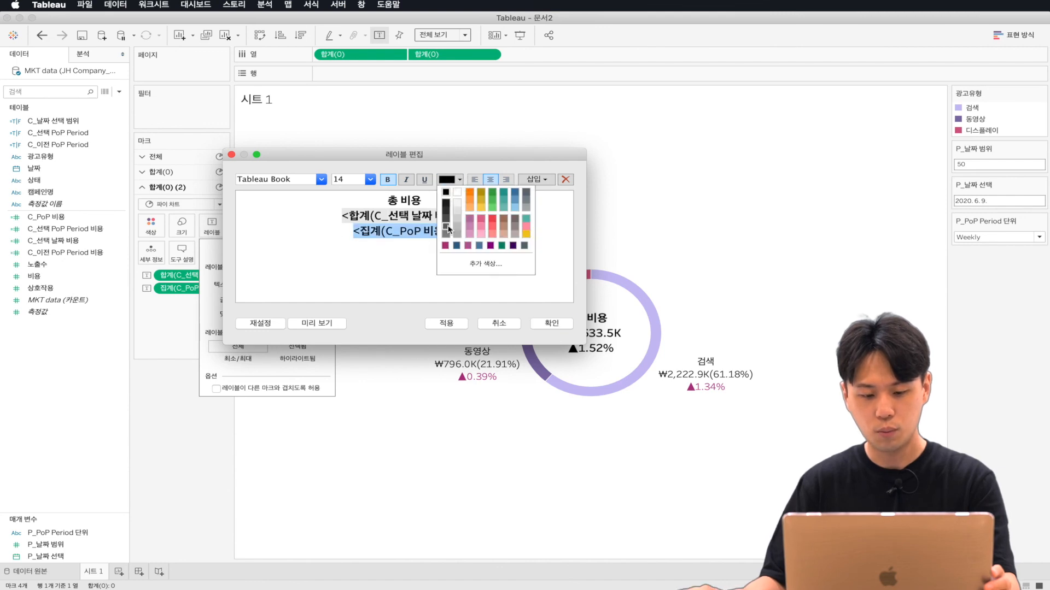
pyautogui.click(445, 246)
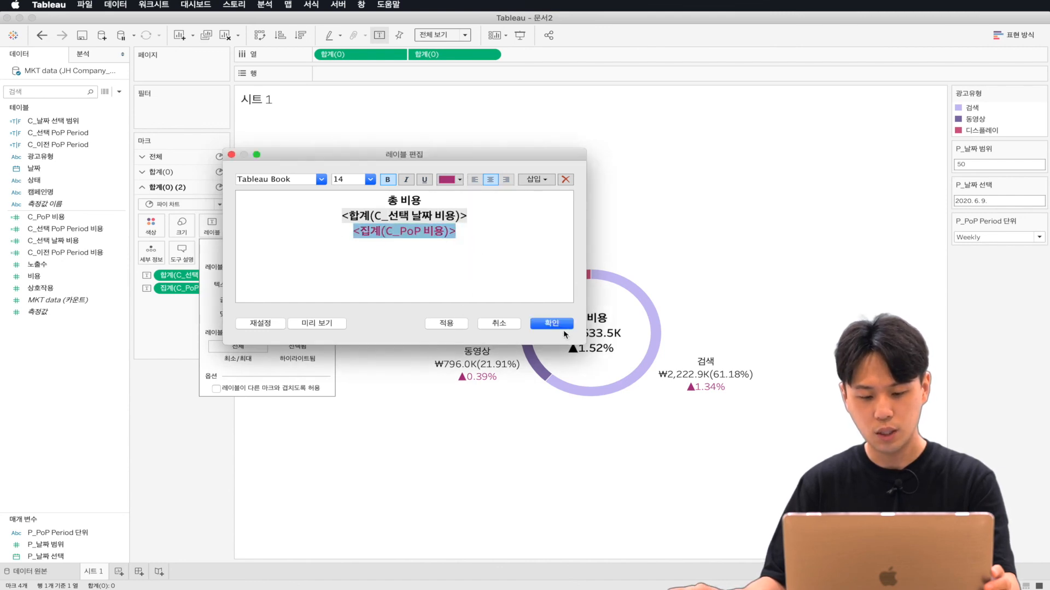
pyautogui.click(552, 324)
pyautogui.click(407, 221)
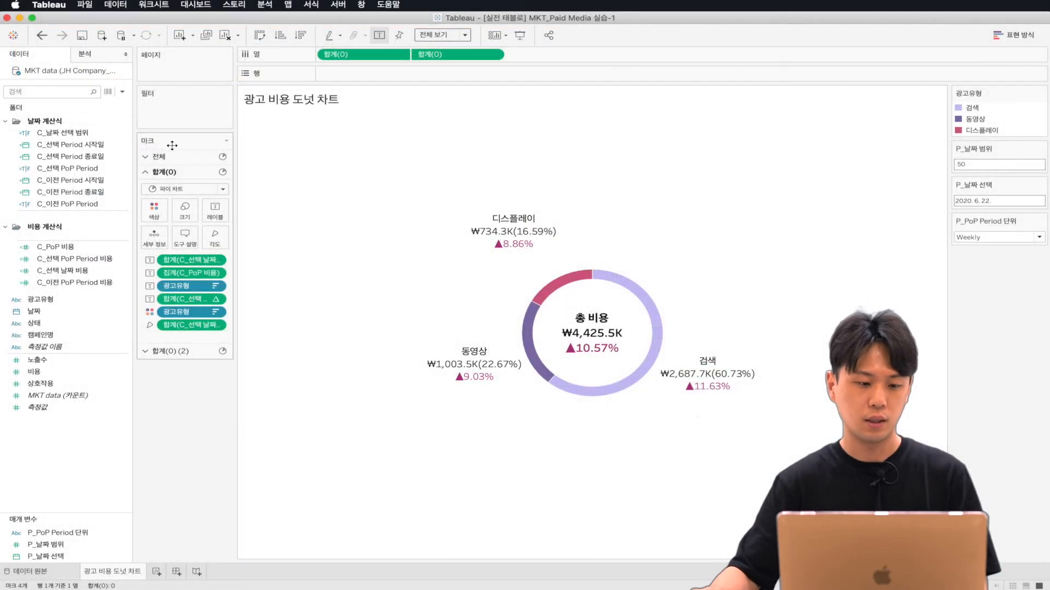
# Add the four Period 시작일/종료일 fields, C_선택 PoP Period 비용, C_선택 날짜 비용 and C_이전 PoP Period 비용 to the 전체 marks' tooltip
pyautogui.click(170, 155)
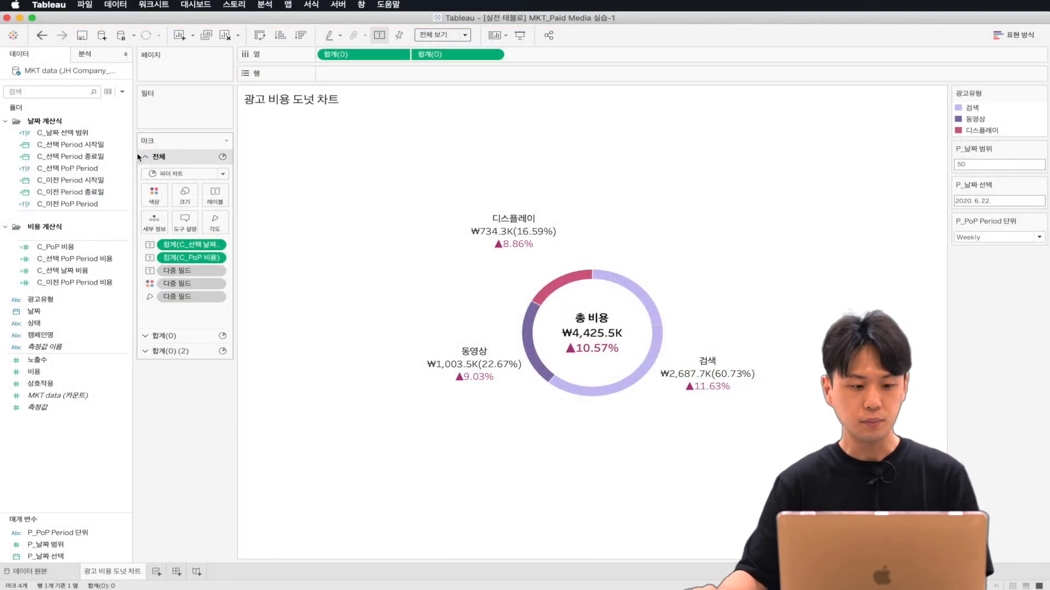
pyautogui.click(101, 147)
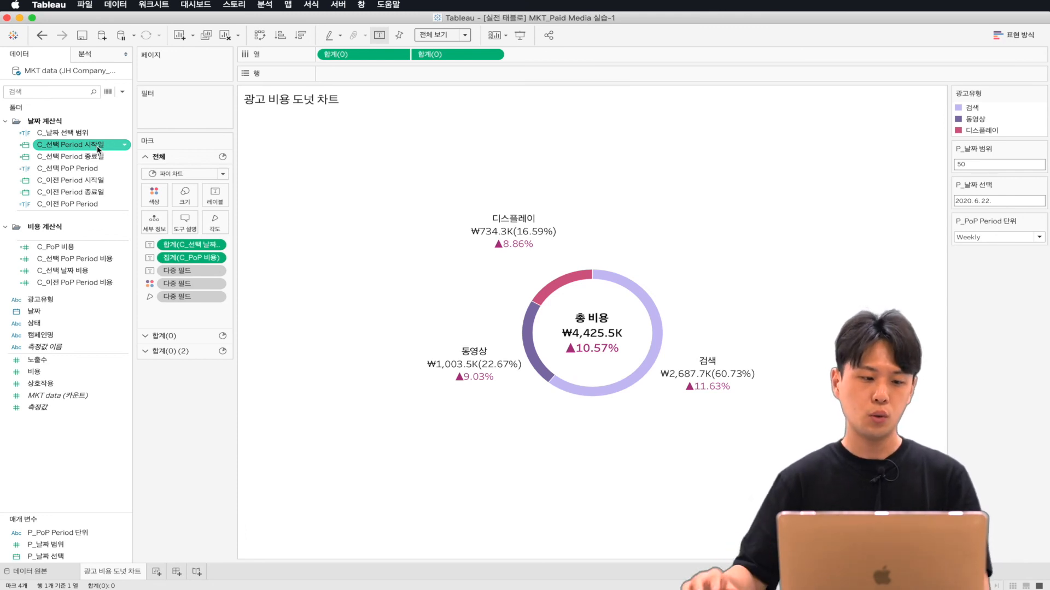
pyautogui.keyDown('super'); pyautogui.click(77, 157); pyautogui.keyUp('super')
pyautogui.keyDown('super'); pyautogui.click(76, 180); pyautogui.keyUp('super')
pyautogui.keyDown('super'); pyautogui.click(77, 192); pyautogui.keyUp('super')
pyautogui.keyDown('super'); pyautogui.click(76, 258); pyautogui.keyUp('super')
pyautogui.keyDown('super'); pyautogui.click(77, 271); pyautogui.keyUp('super')
pyautogui.keyDown('super'); pyautogui.click(76, 282); pyautogui.keyUp('super')
pyautogui.moveTo(81, 263); pyautogui.dragTo(181, 229)
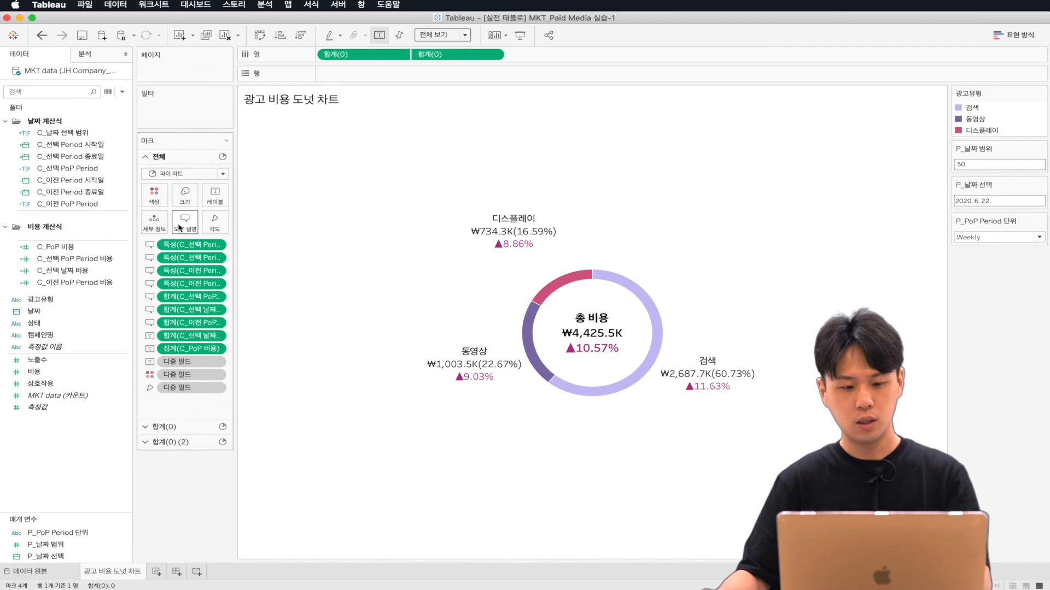
# Write the 전체 tooltip with a centred 광고 비용 line, a large bold PoP line, and Previous Period and Selected Period lines showing dates and costs
pyautogui.click(180, 227)
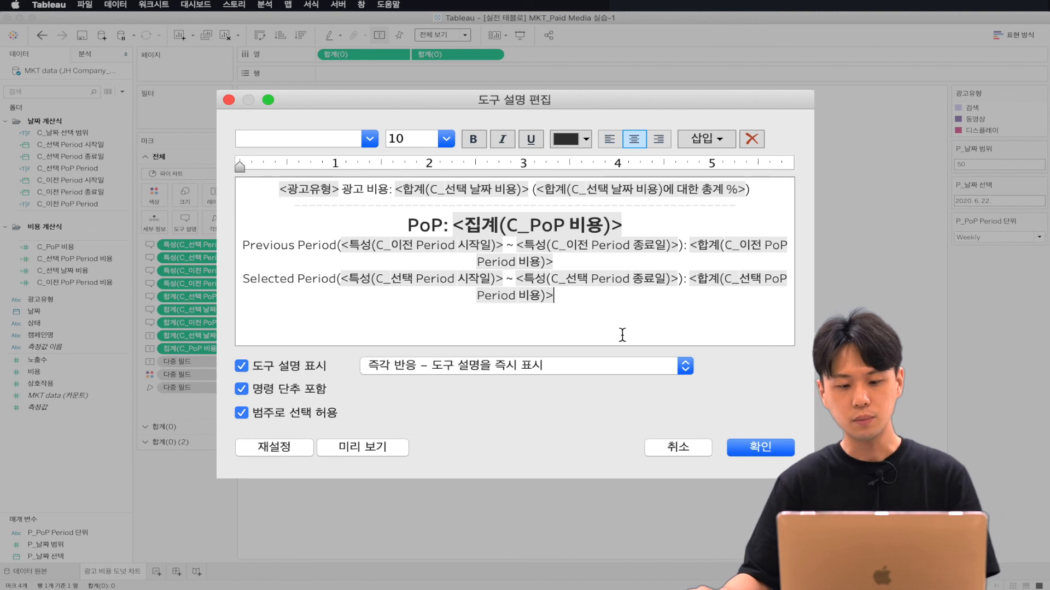
pyautogui.click(762, 448)
pyautogui.moveTo(508, 244)
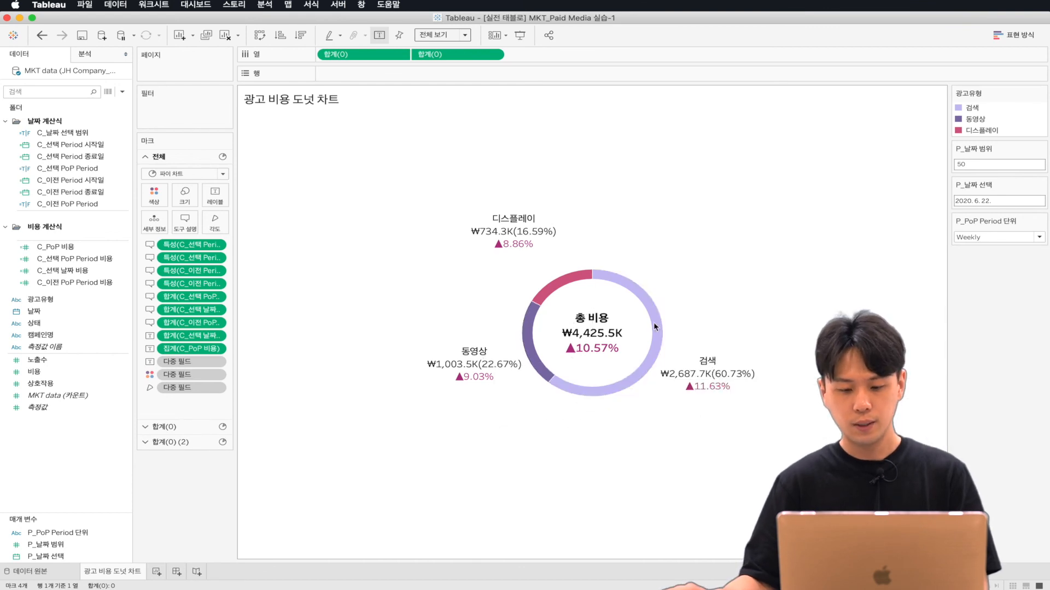
pyautogui.moveTo(602, 336)
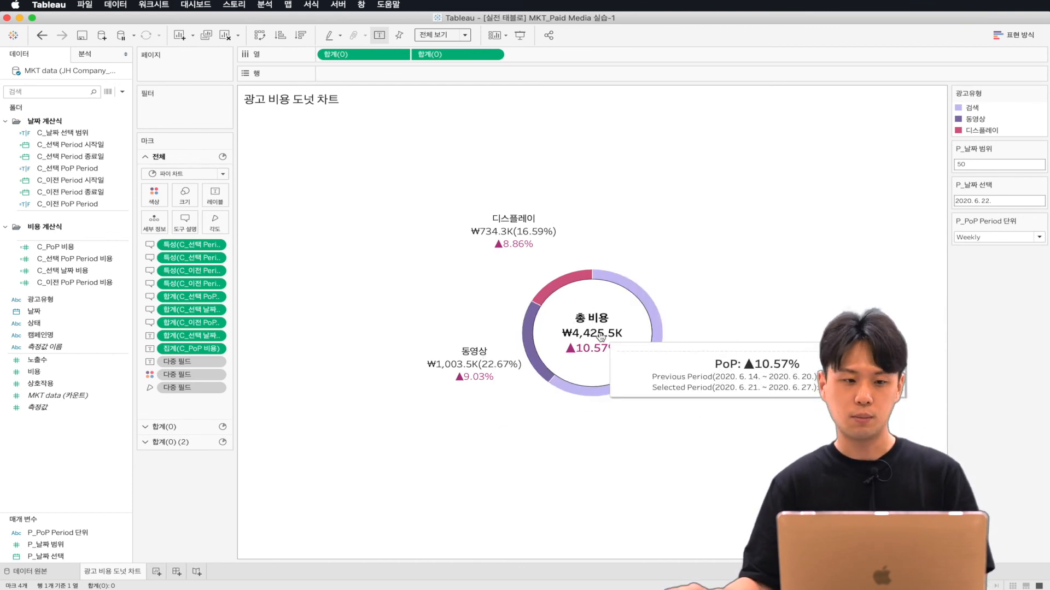
pyautogui.moveTo(538, 236)
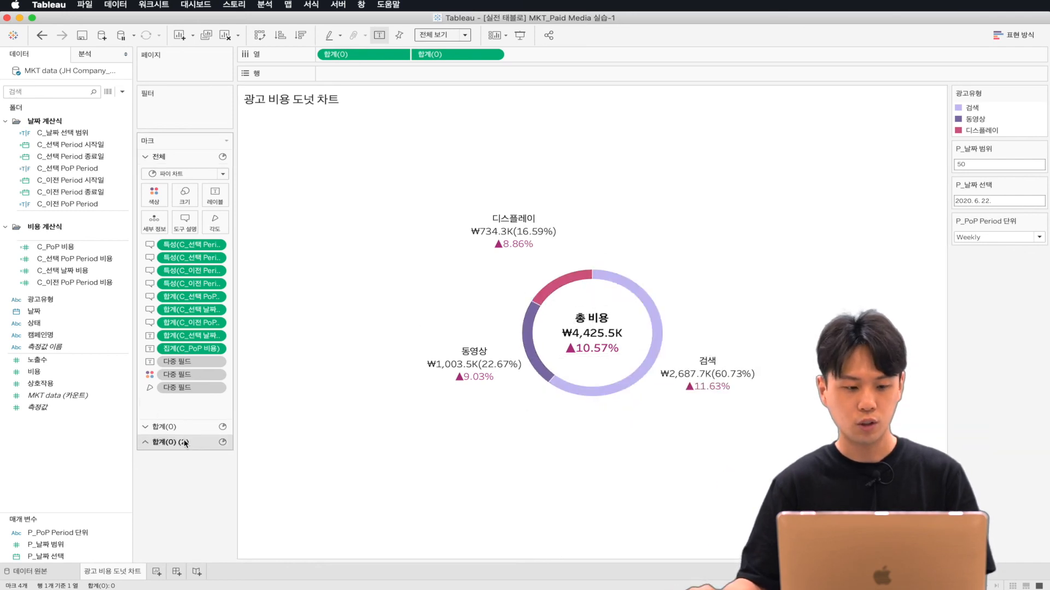
# In the 합계(0) (2) tooltip, delete <광고유형> and the parenthesised percent of total from the 광고 비용 line and apply
pyautogui.click(159, 441)
pyautogui.click(185, 251)
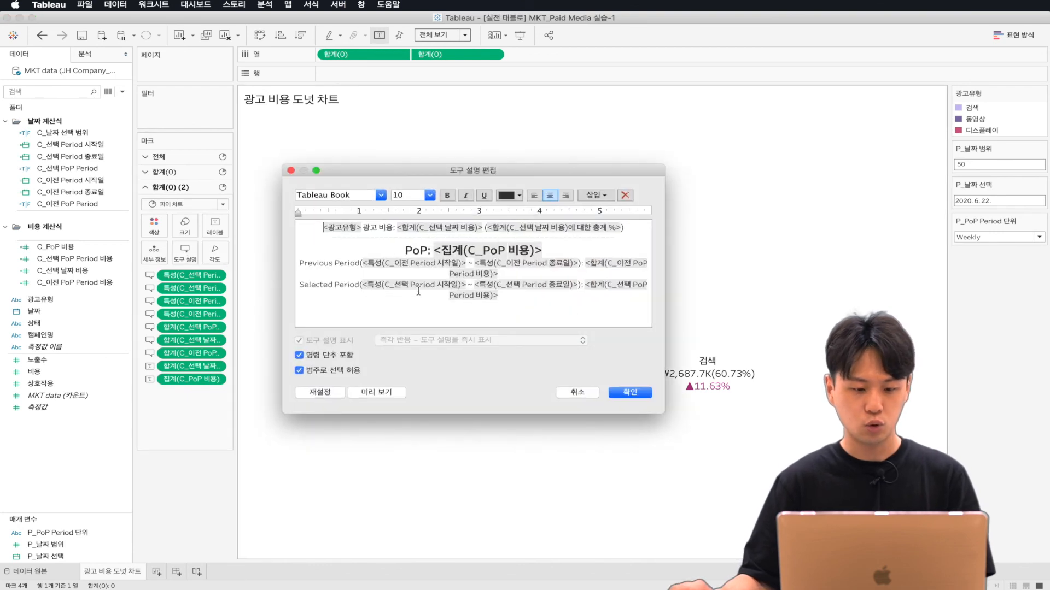
pyautogui.moveTo(362, 227); pyautogui.dragTo(322, 226)
pyautogui.press('BackSpace')
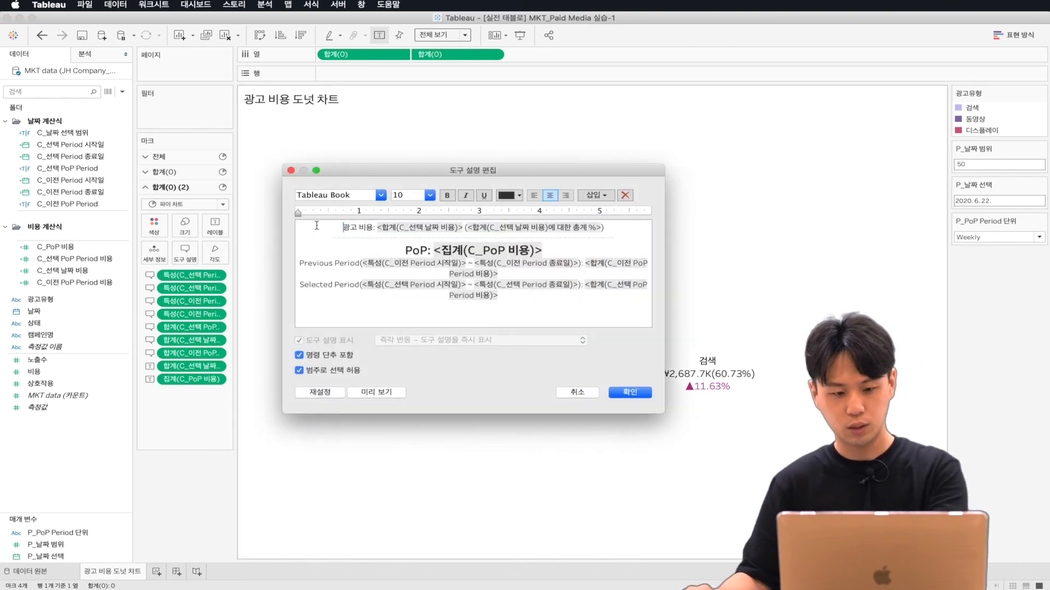
pyautogui.moveTo(464, 227); pyautogui.dragTo(663, 226)
pyautogui.press('BackSpace')
pyautogui.press('BackSpace')
pyautogui.click(629, 392)
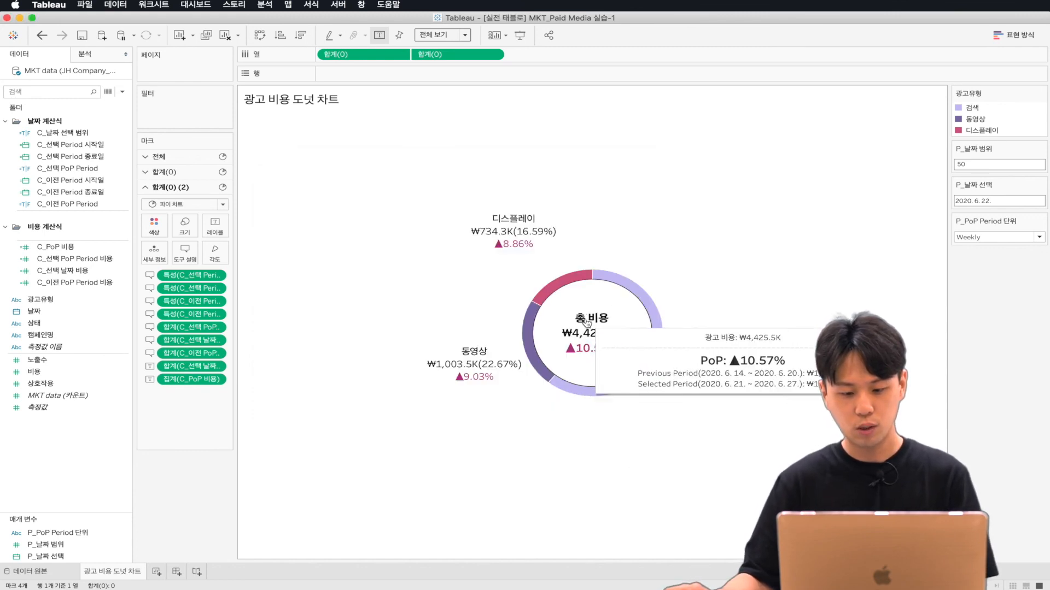